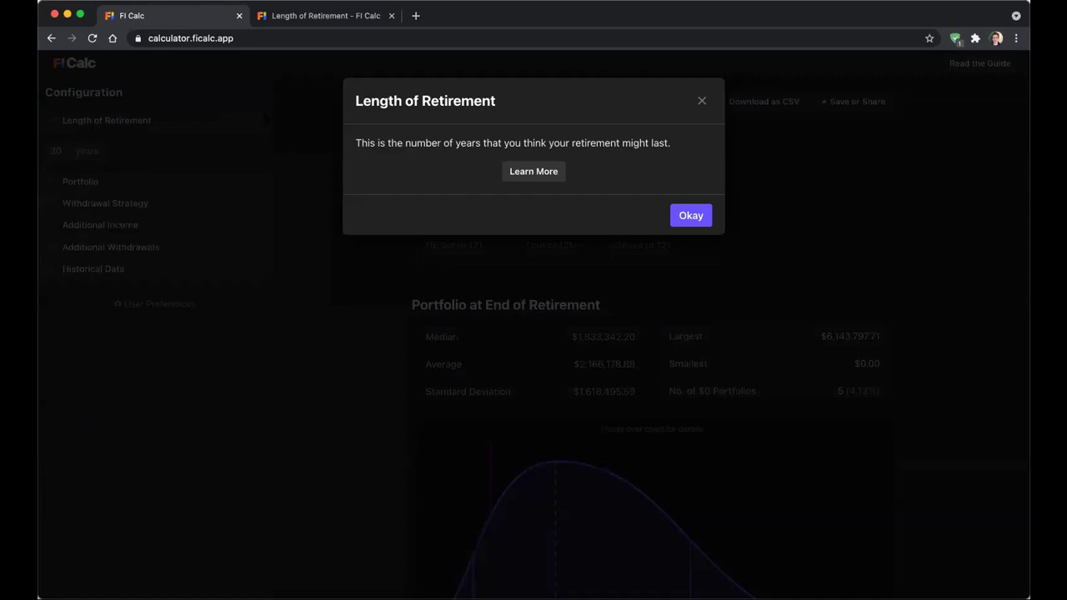
Dismiss the Length of Retirement help, collapse that section, expand the Portfolio settings, and close the guide tab
{"action": "left_click", "coordinate": [243, 131]}
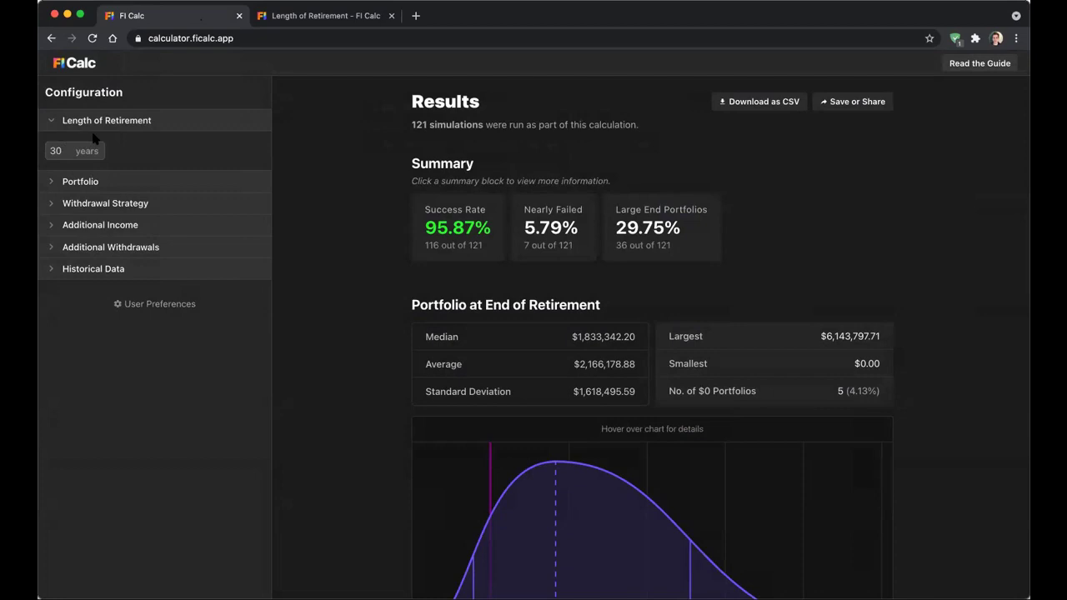
{"action": "left_click", "coordinate": [106, 121]}
{"action": "left_click", "coordinate": [106, 121]}
{"action": "left_click", "coordinate": [107, 121]}
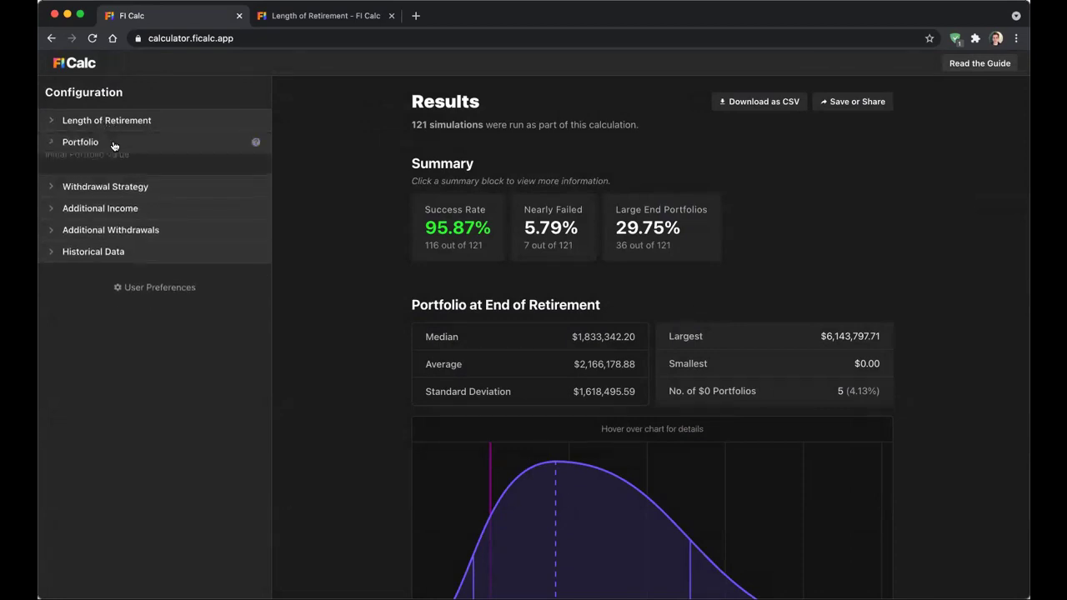
{"action": "left_click", "coordinate": [107, 142]}
{"action": "left_click", "coordinate": [392, 15]}
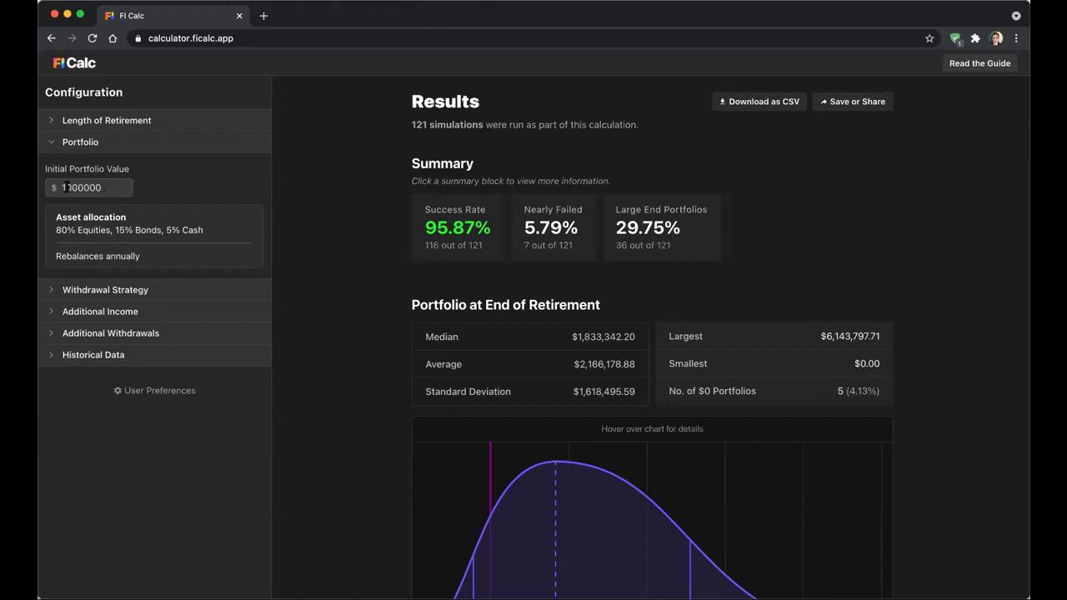
Open the asset allocation details and set the portfolio to rebalance every 5 years
{"action": "left_click", "coordinate": [96, 222]}
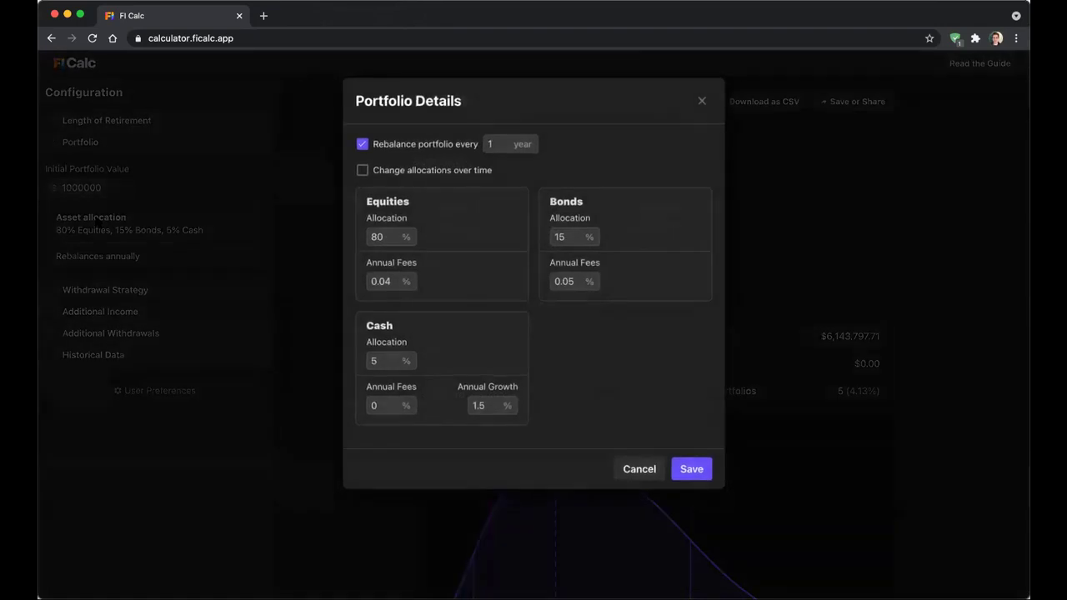
{"action": "key", "text": "Escape"}
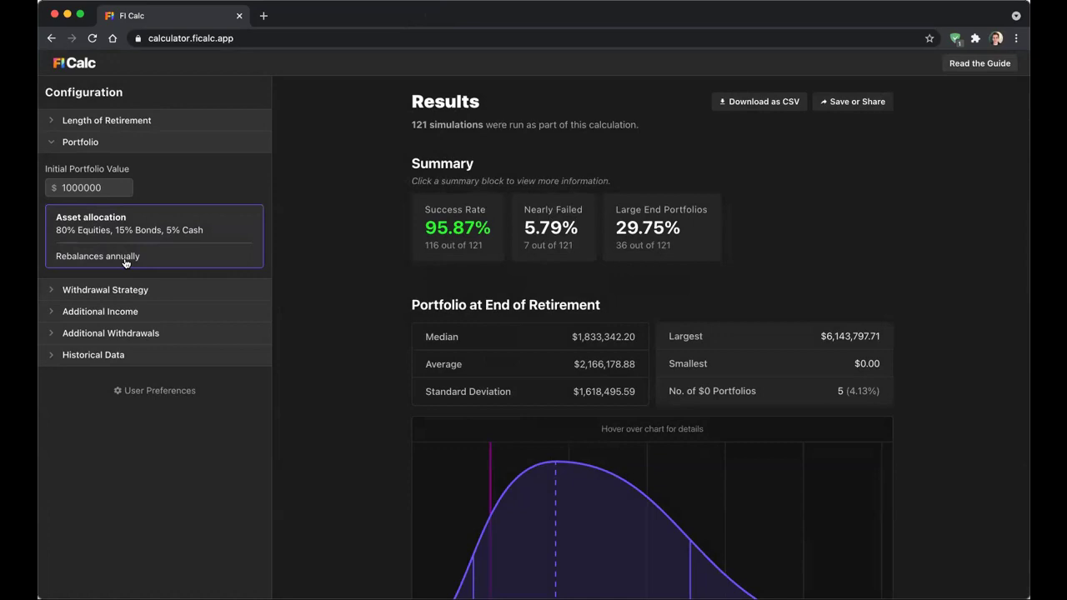
{"action": "left_click", "coordinate": [210, 231]}
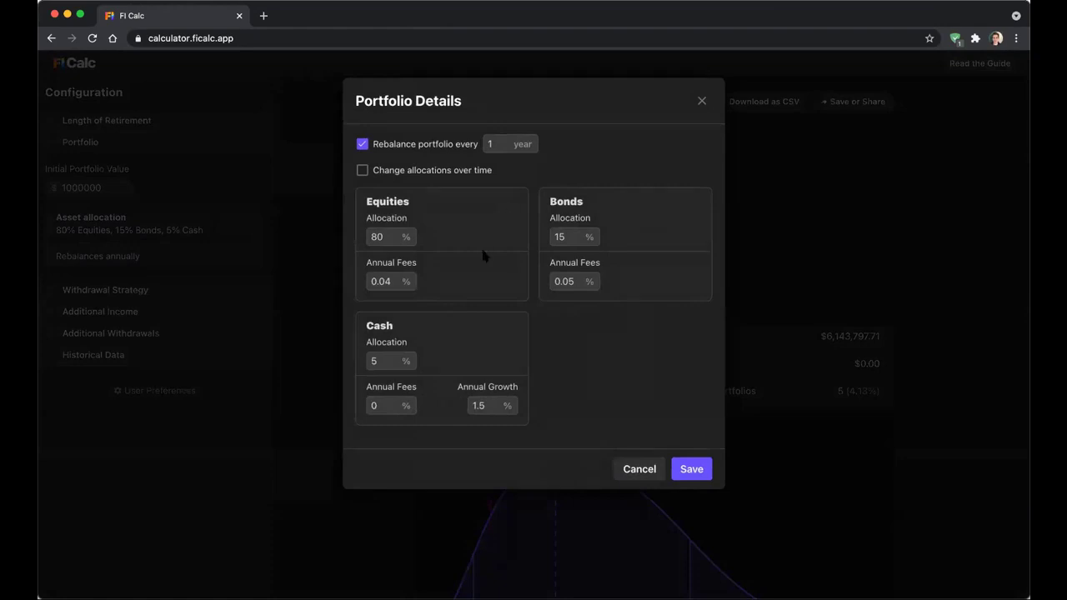
{"action": "left_click", "coordinate": [441, 148]}
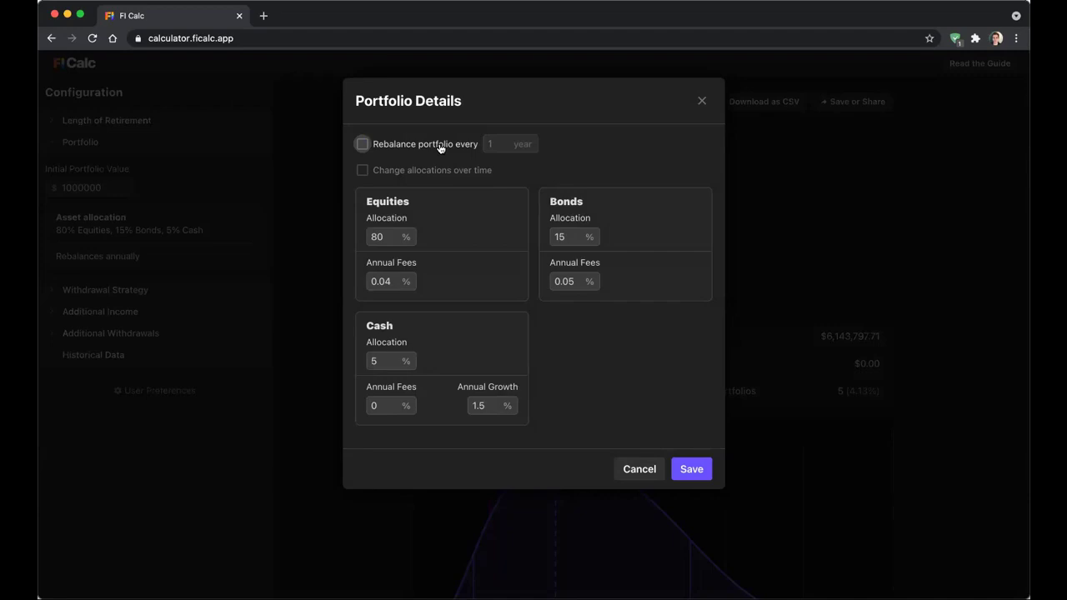
{"action": "left_click", "coordinate": [441, 148]}
{"action": "key", "text": "Tab"}
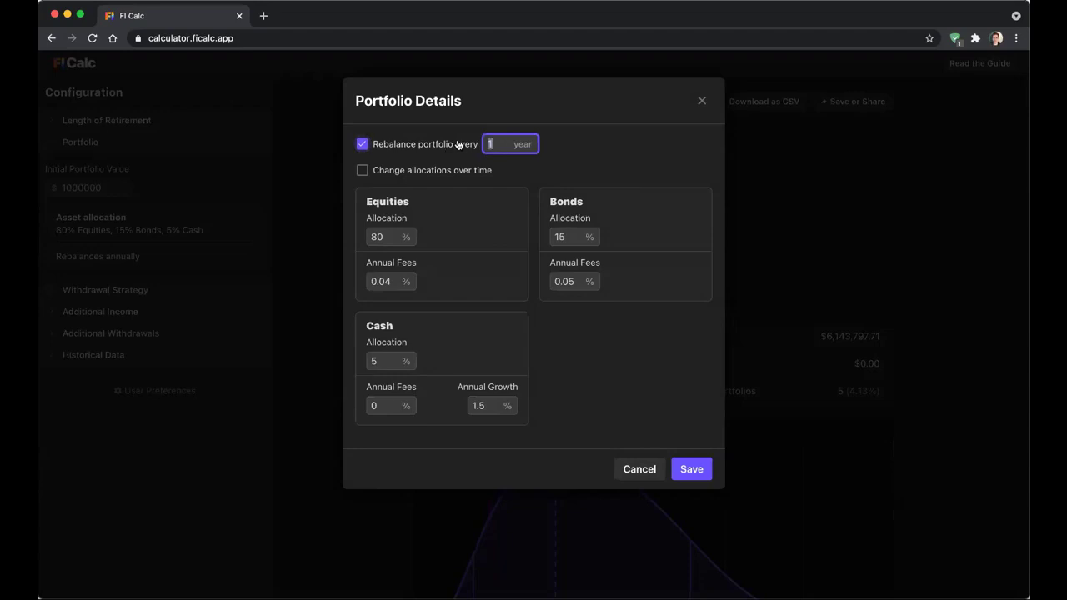
{"action": "type", "text": "5"}
{"action": "left_click", "coordinate": [460, 121]}
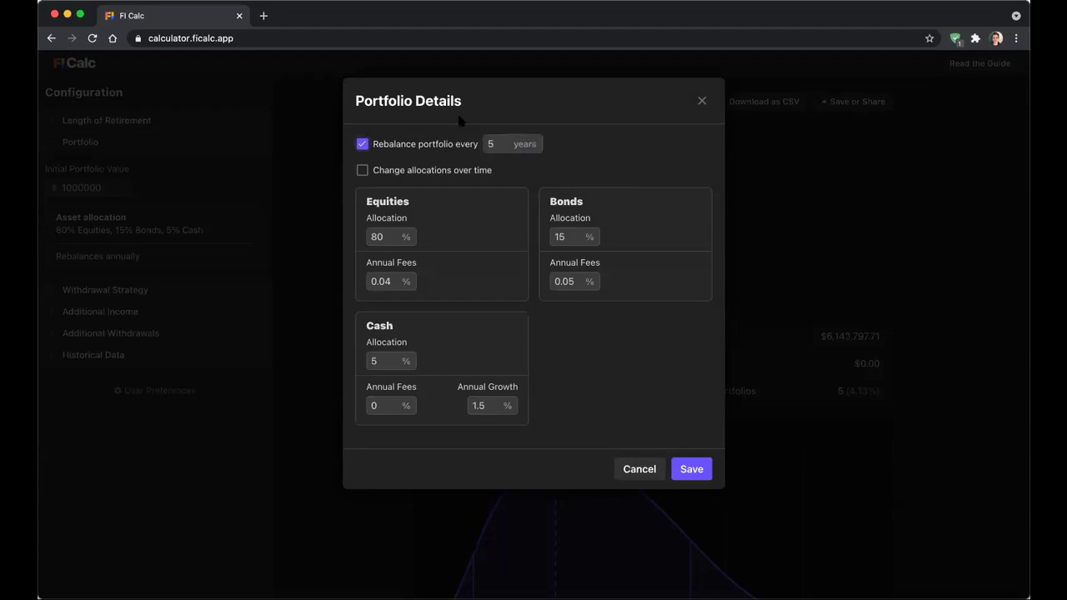
Enable changing the portfolio allocations over time and look over the added options
{"action": "left_click", "coordinate": [431, 174]}
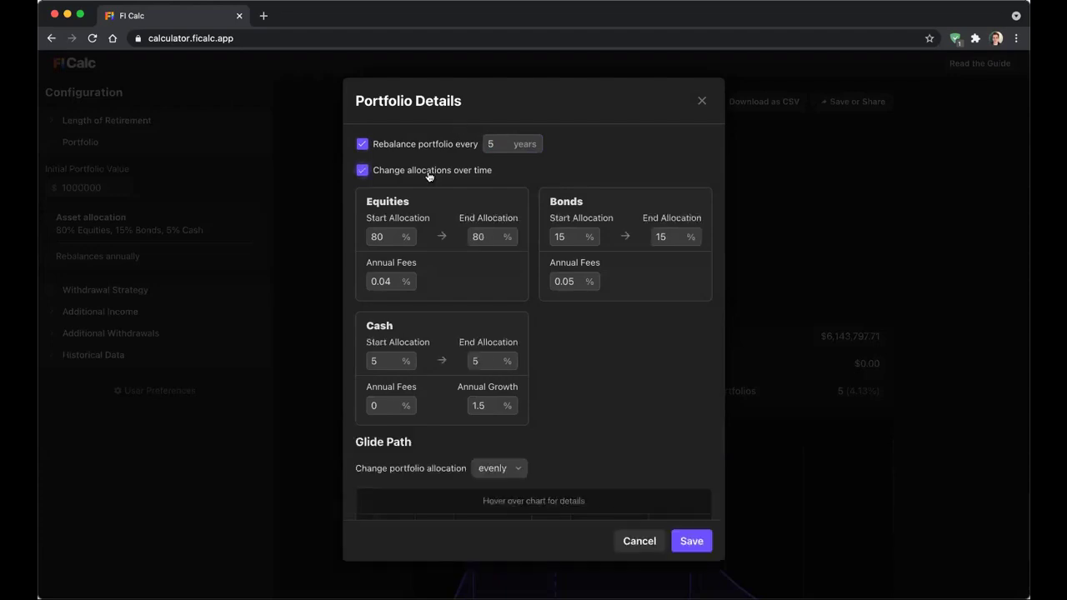
{"action": "scroll", "coordinate": [502, 200], "scroll_direction": "down", "scroll_amount": 1}
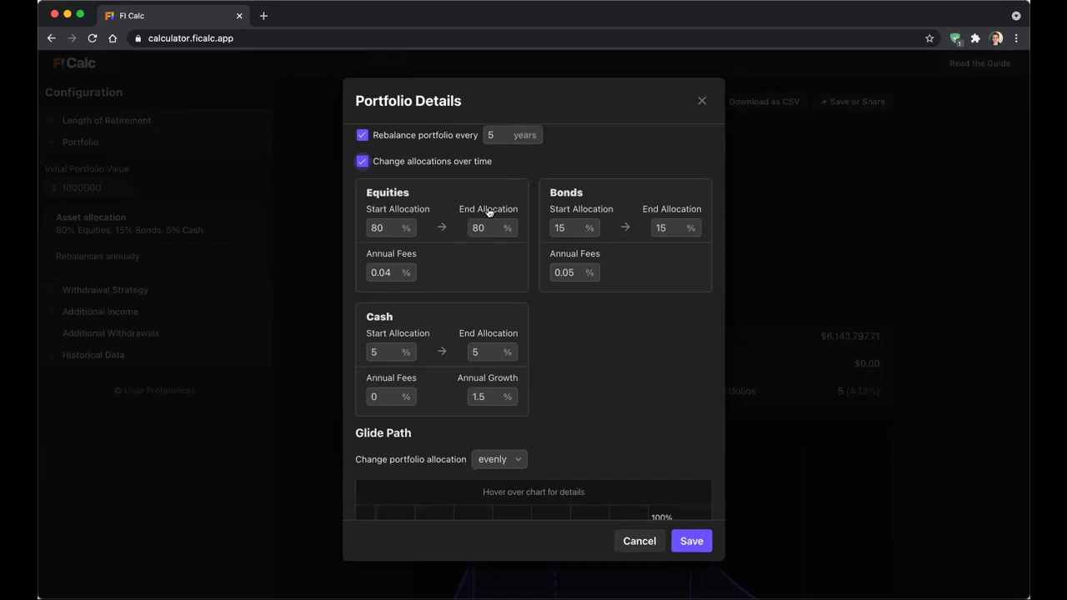
{"action": "scroll", "coordinate": [538, 207], "scroll_direction": "down", "scroll_amount": 2}
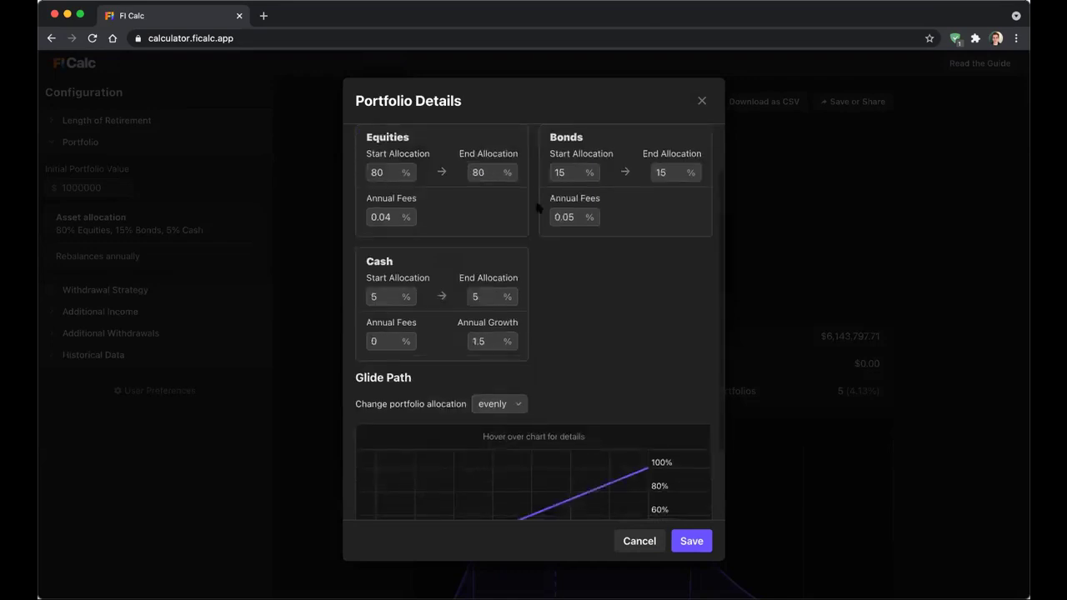
{"action": "scroll", "coordinate": [517, 208], "scroll_direction": "up", "scroll_amount": 3}
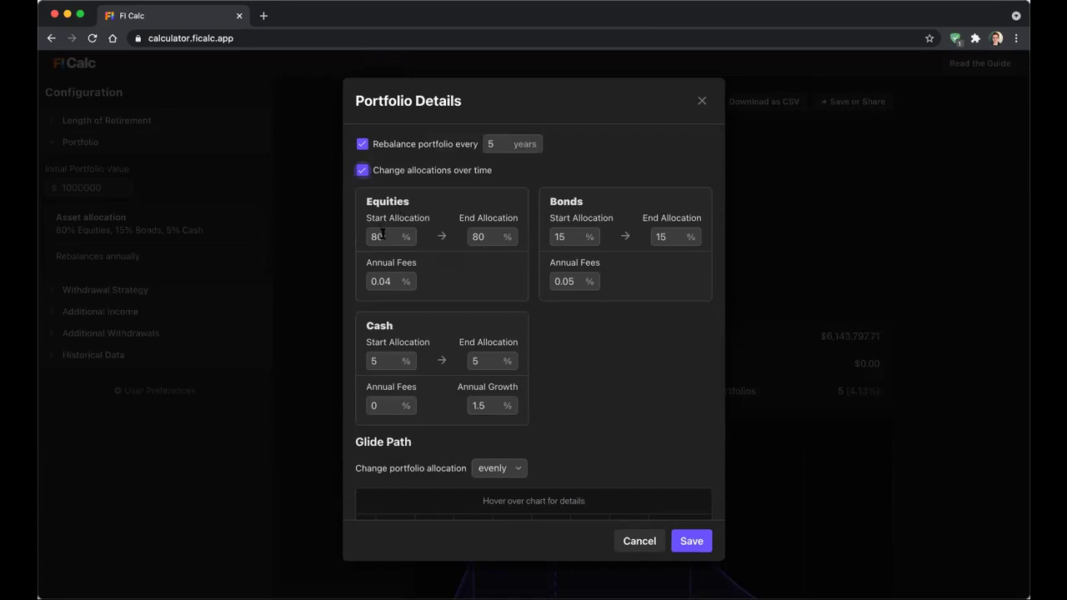
Set the end allocations to 50% for equities and 45% for bonds
{"action": "left_click", "coordinate": [474, 237]}
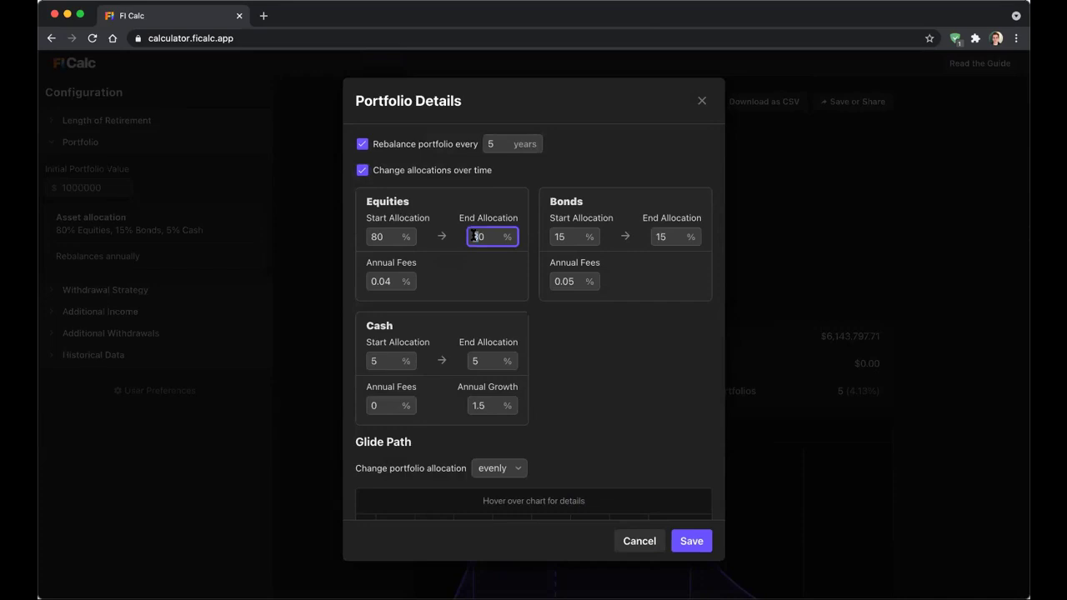
{"action": "key", "text": "Delete"}
{"action": "type", "text": "5"}
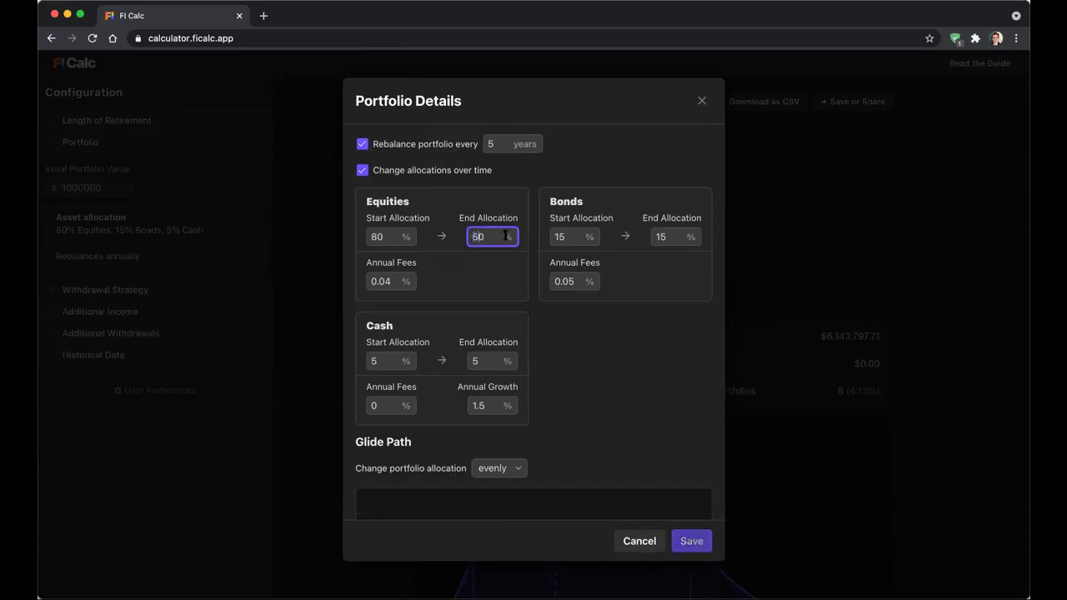
{"action": "left_click_drag", "start_coordinate": [667, 237], "coordinate": [653, 240]}
{"action": "type", "text": "50"}
{"action": "left_click", "coordinate": [628, 281]}
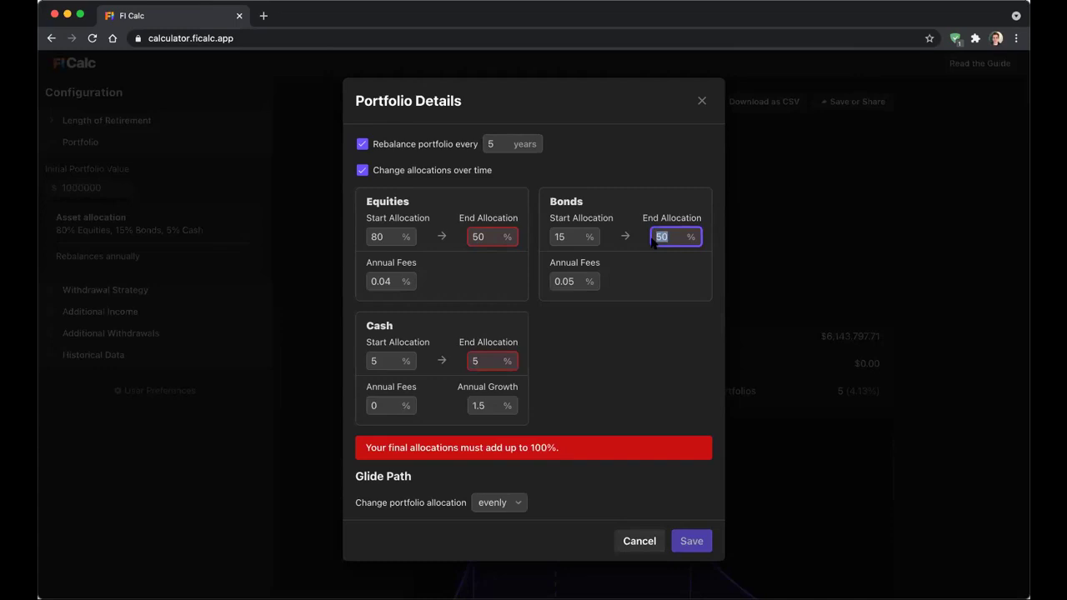
{"action": "type", "text": "45"}
{"action": "left_click", "coordinate": [641, 287]}
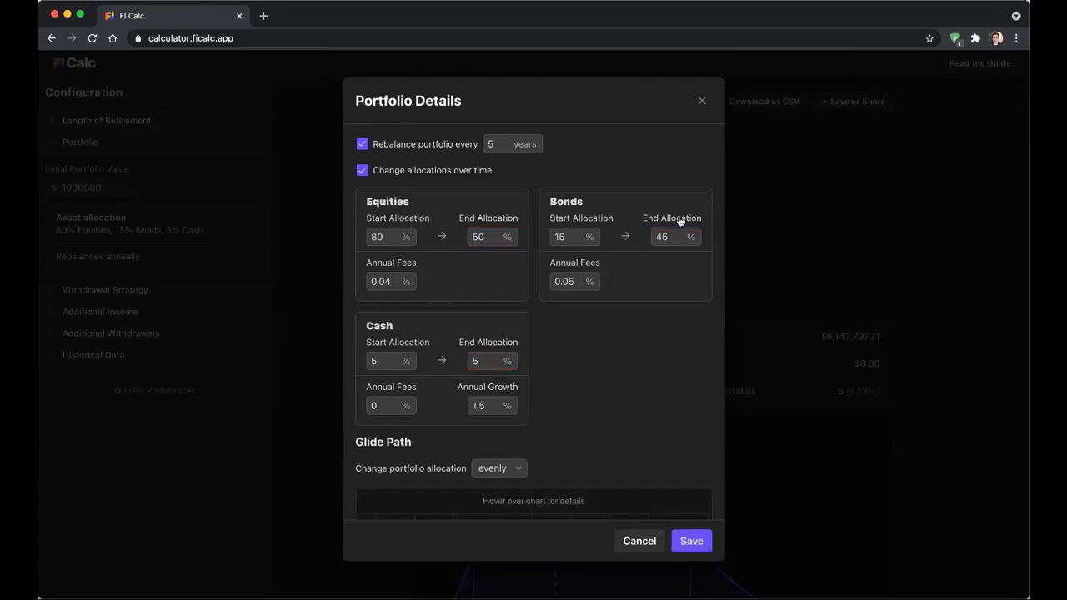
Inspect the evenly paced glide path chart and change the portfolio allocation pace to quickly
{"action": "scroll", "coordinate": [540, 301], "scroll_direction": "down", "scroll_amount": 3}
{"action": "scroll", "coordinate": [540, 305], "scroll_direction": "up", "scroll_amount": 3}
{"action": "scroll", "coordinate": [537, 306], "scroll_direction": "down", "scroll_amount": 3}
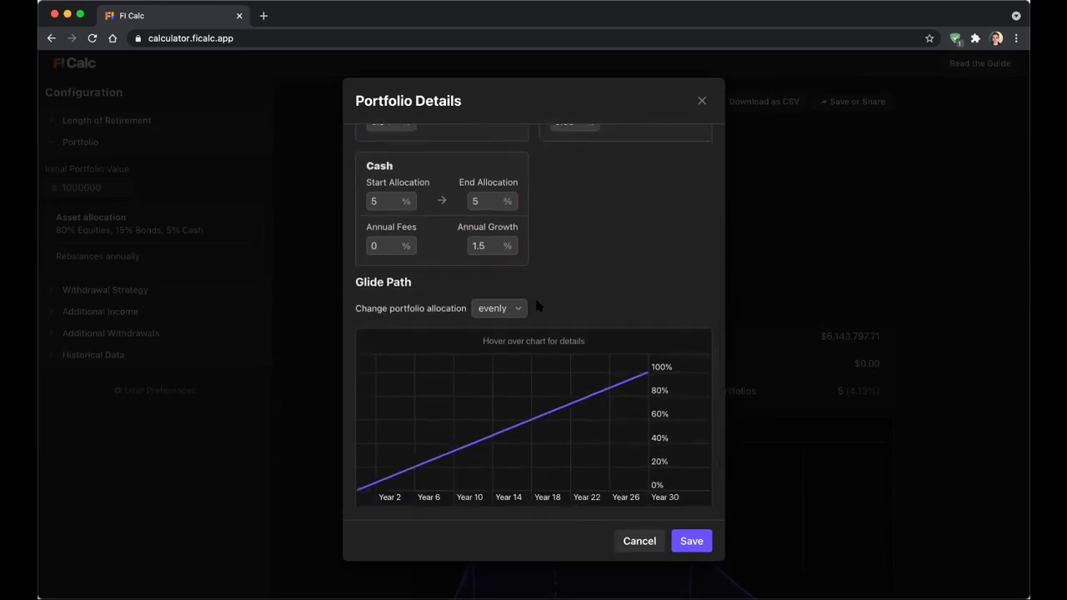
{"action": "left_click", "coordinate": [519, 309]}
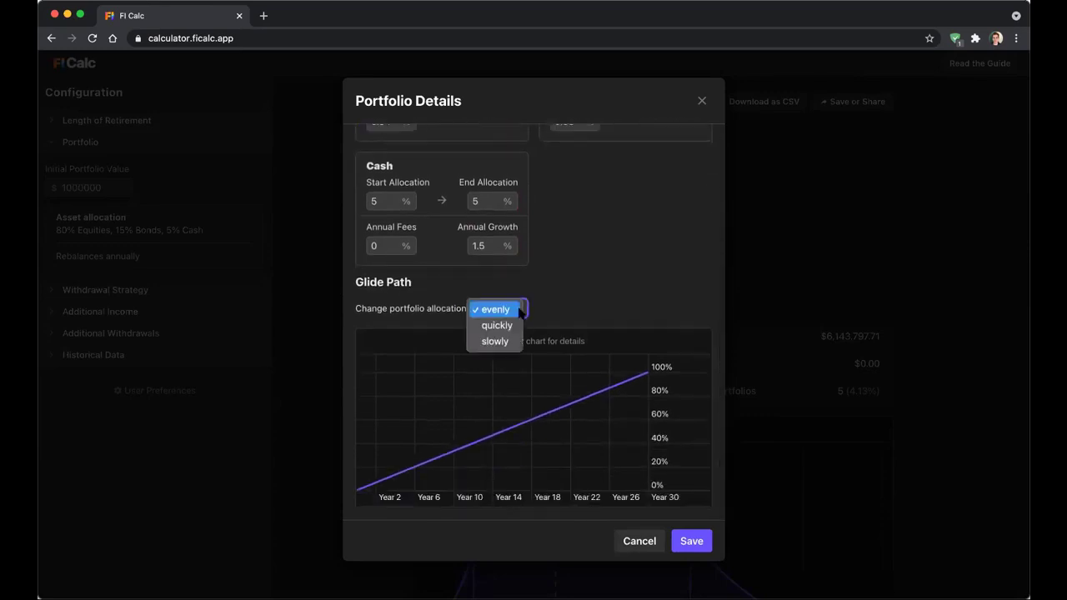
{"action": "left_click", "coordinate": [529, 305]}
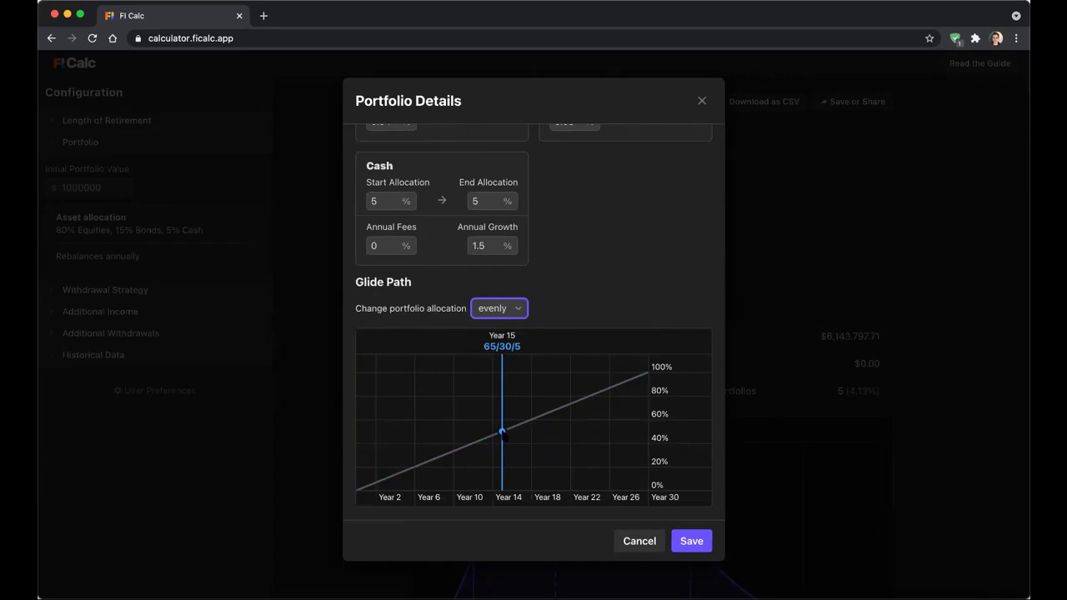
{"action": "left_click", "coordinate": [499, 308]}
{"action": "left_click", "coordinate": [495, 325]}
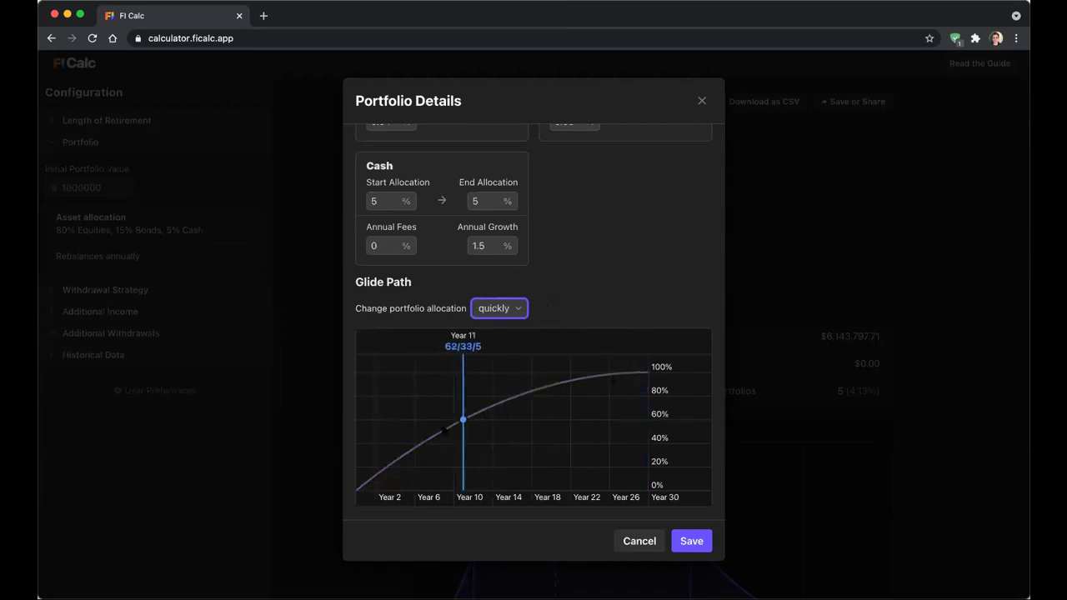
Change the glide path pace to slowly and examine the allocation mix by year on the chart
{"action": "left_click", "coordinate": [509, 314]}
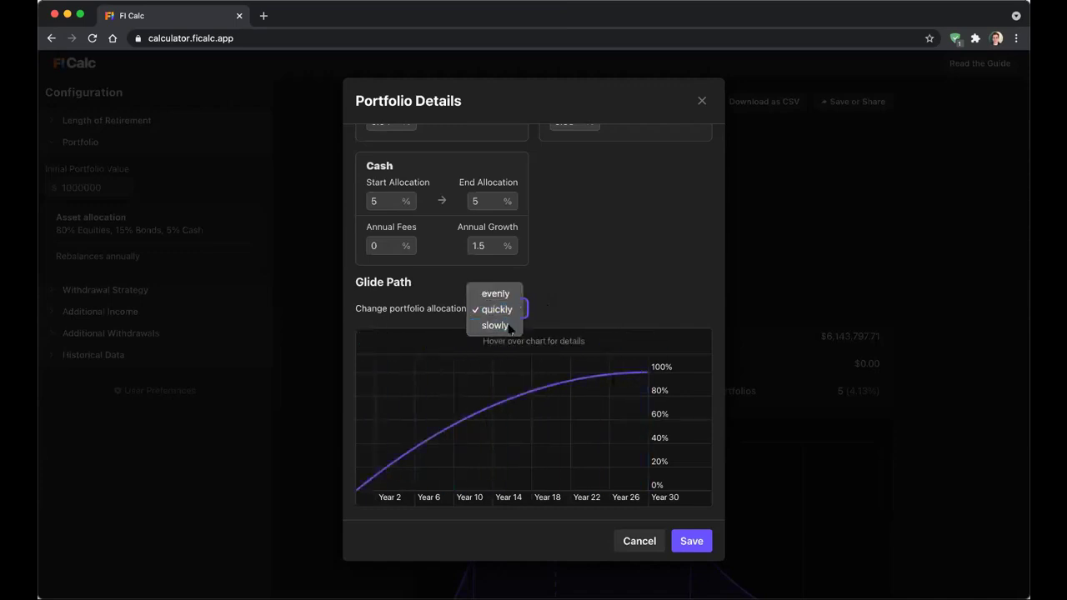
{"action": "left_click", "coordinate": [508, 325]}
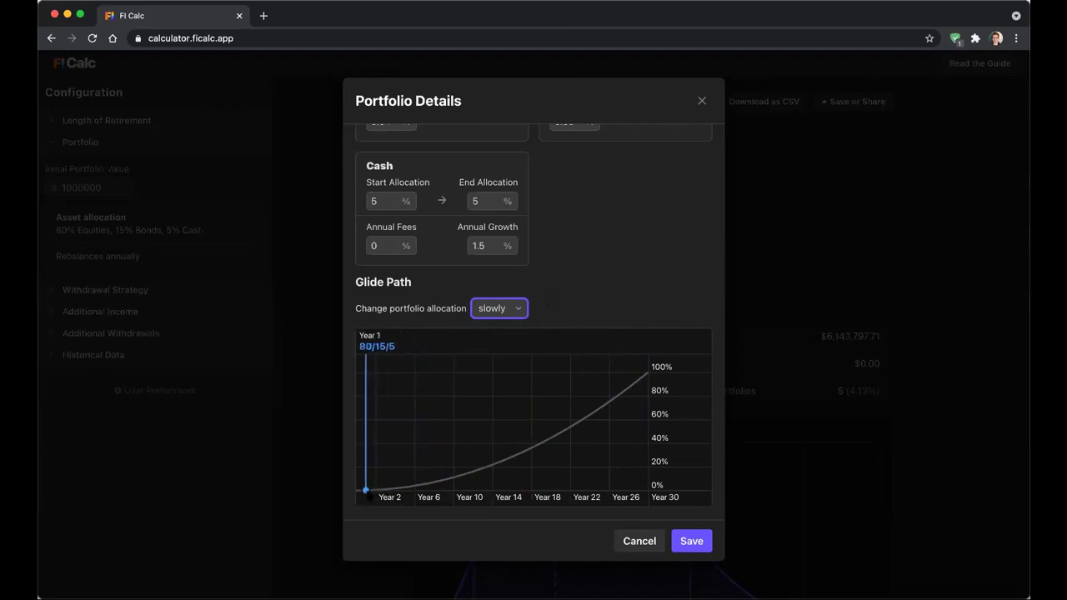
{"action": "scroll", "coordinate": [575, 241], "scroll_direction": "up", "scroll_amount": 2}
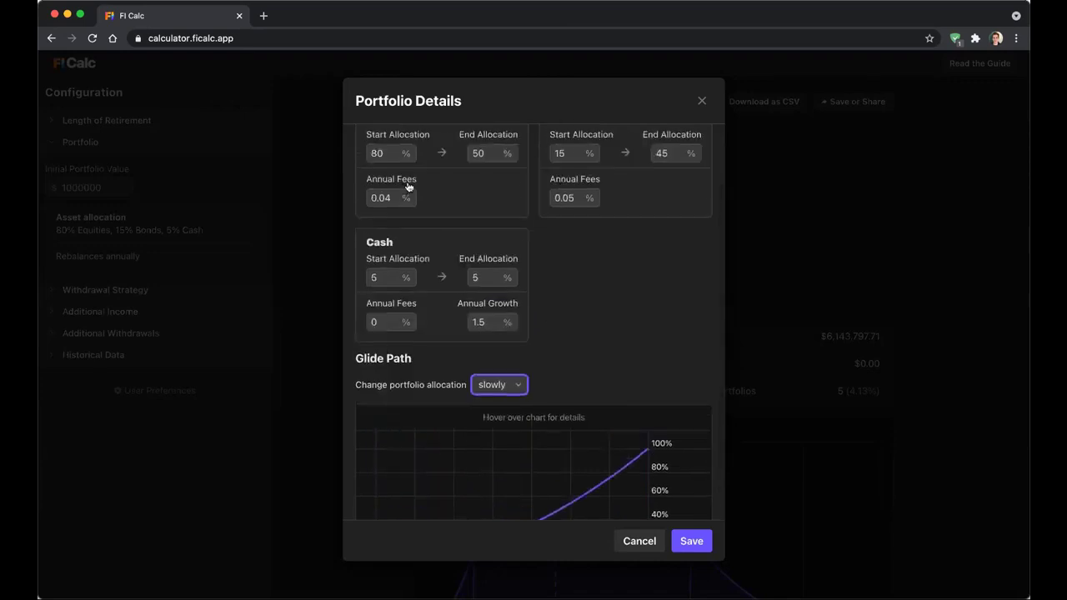
{"action": "scroll", "coordinate": [557, 317], "scroll_direction": "down", "scroll_amount": 2}
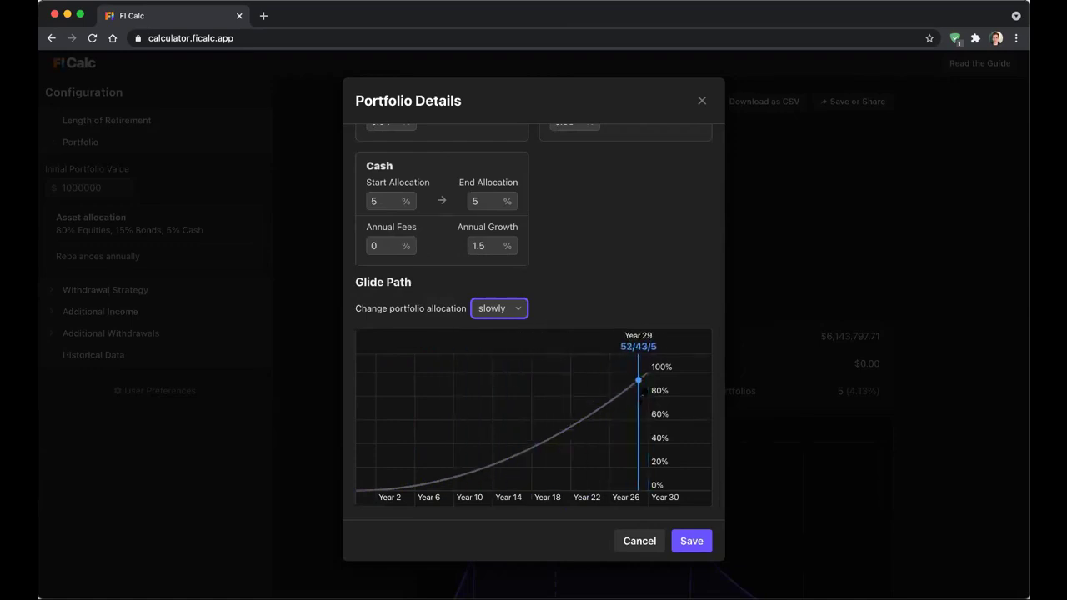
{"action": "scroll", "coordinate": [537, 284], "scroll_direction": "up", "scroll_amount": 3}
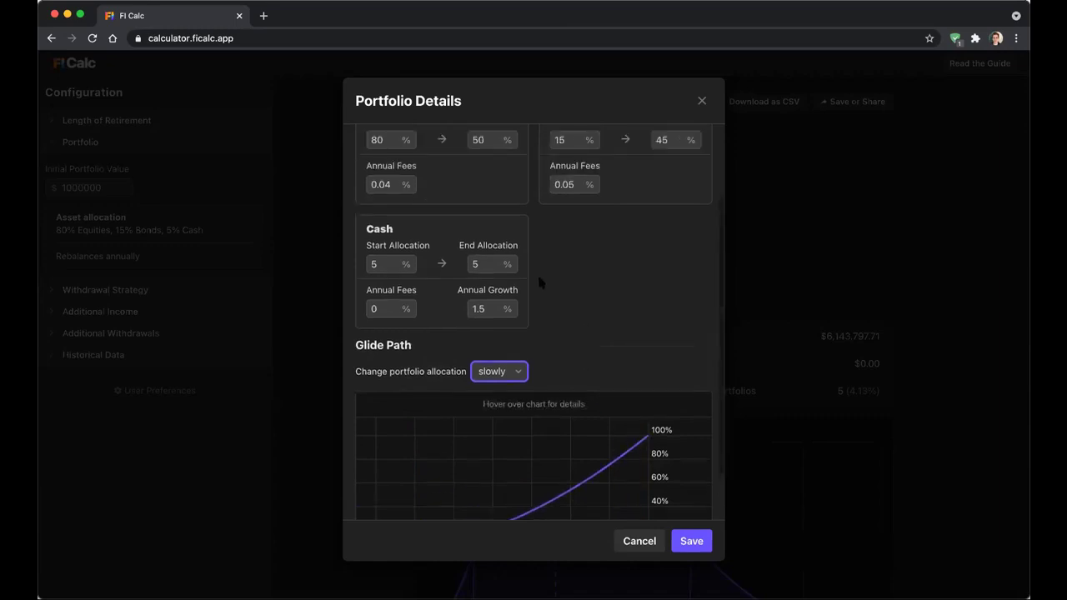
{"action": "scroll", "coordinate": [535, 287], "scroll_direction": "down", "scroll_amount": 3}
Set the glide path back to changing the portfolio allocation evenly
{"action": "left_click", "coordinate": [522, 309]}
{"action": "left_click", "coordinate": [525, 310]}
{"action": "left_click", "coordinate": [525, 310]}
{"action": "left_click", "coordinate": [499, 292]}
{"action": "left_click", "coordinate": [510, 311]}
{"action": "left_click", "coordinate": [511, 298]}
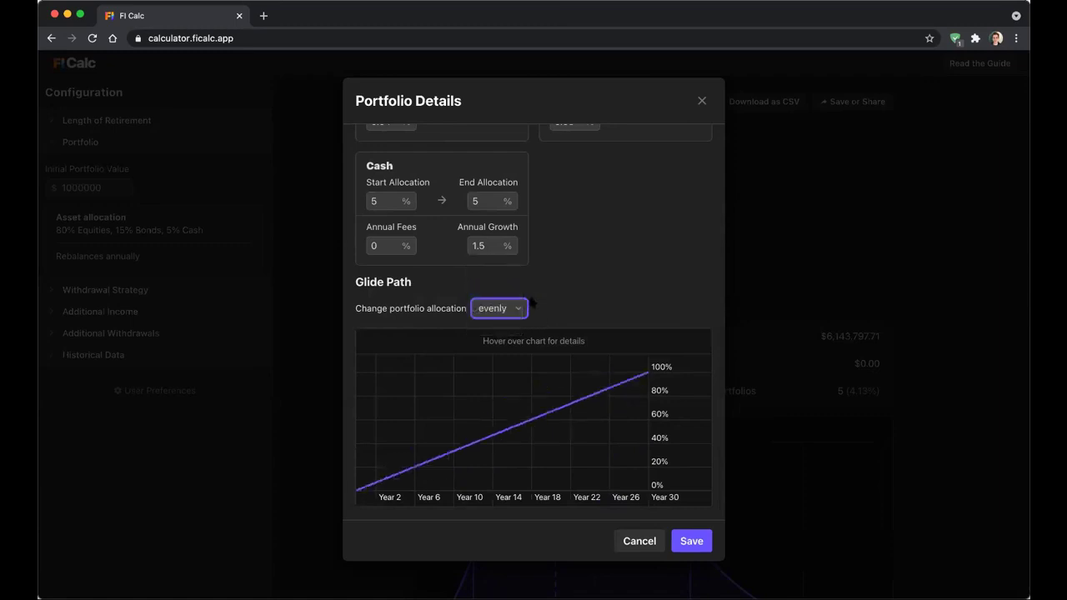
Review the start and end allocations with the glide path, and discard all changes to the portfolio details
{"action": "scroll", "coordinate": [528, 291], "scroll_direction": "up", "scroll_amount": 4}
{"action": "scroll", "coordinate": [533, 303], "scroll_direction": "down", "scroll_amount": 4}
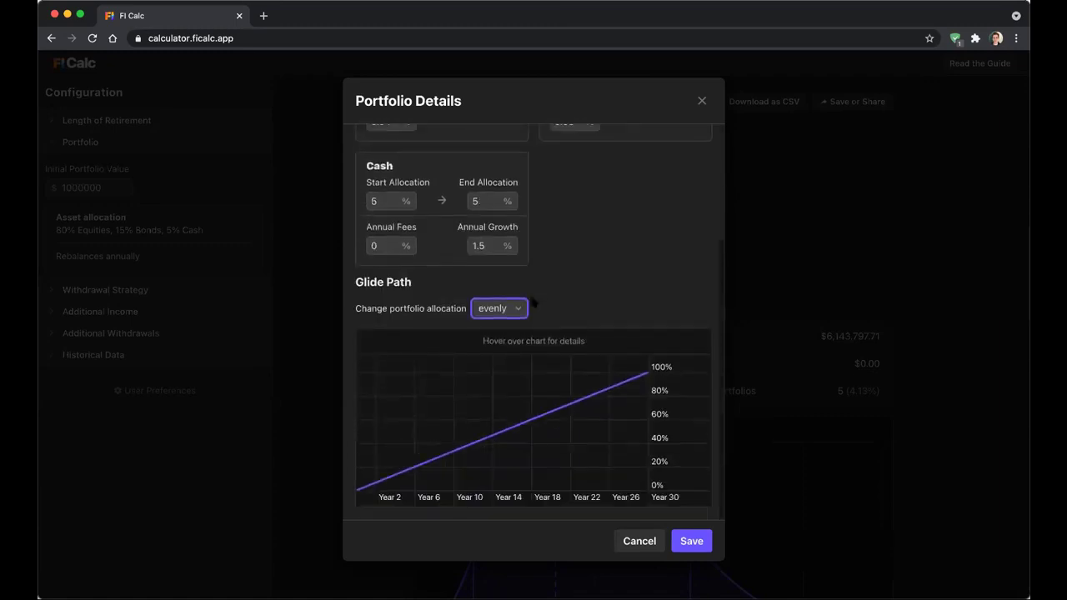
{"action": "scroll", "coordinate": [555, 290], "scroll_direction": "up", "scroll_amount": 2}
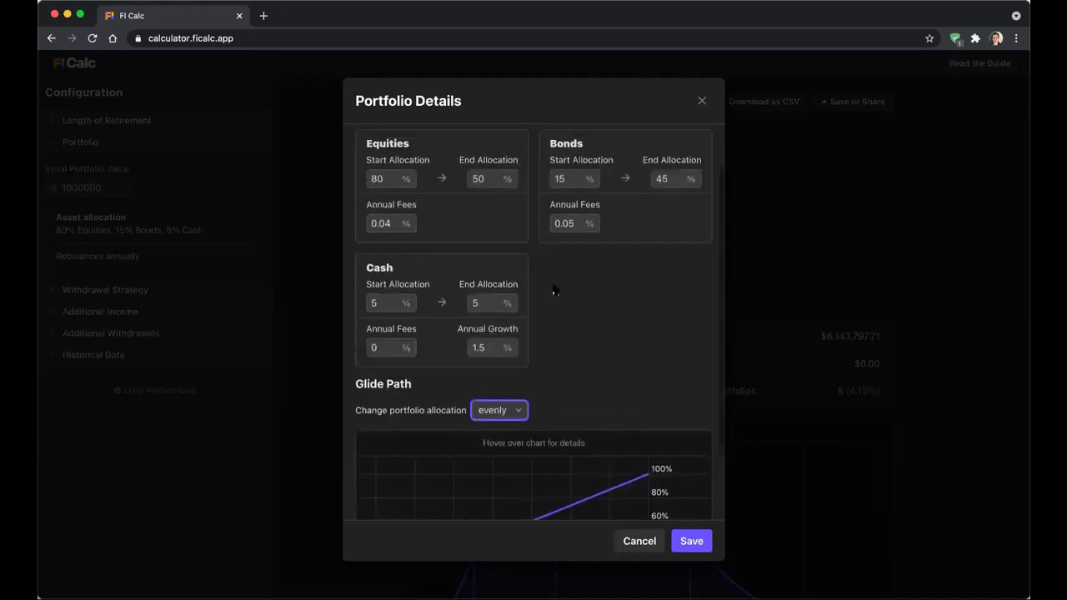
{"action": "scroll", "coordinate": [555, 290], "scroll_direction": "up", "scroll_amount": 2}
{"action": "scroll", "coordinate": [542, 293], "scroll_direction": "down", "scroll_amount": 4}
{"action": "left_click", "coordinate": [642, 544]}
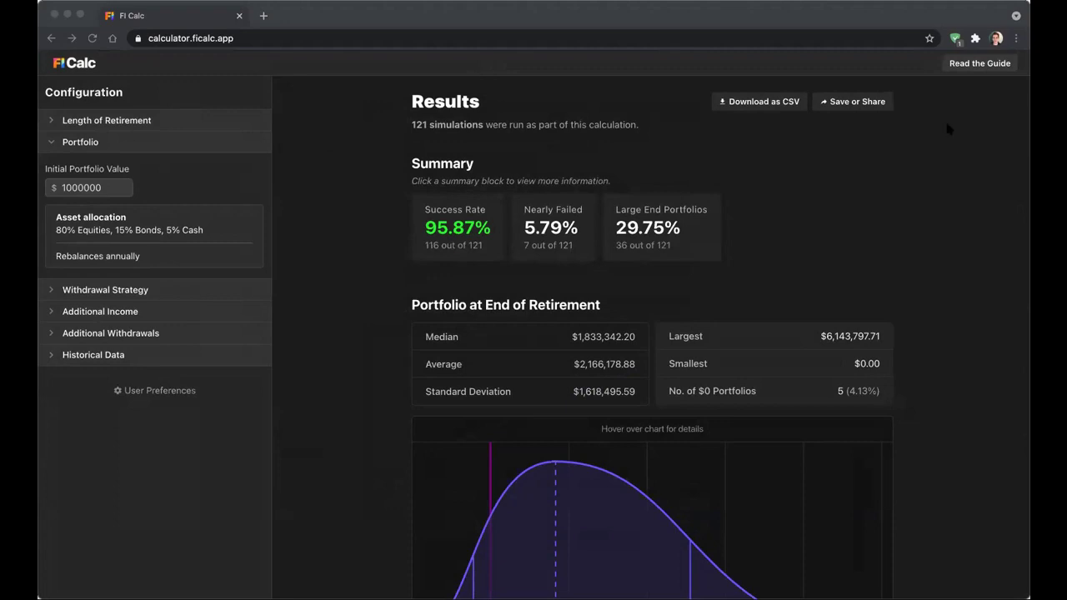
Bring the calculator's browser window into focus and make the window narrower
{"action": "left_click", "coordinate": [921, 16]}
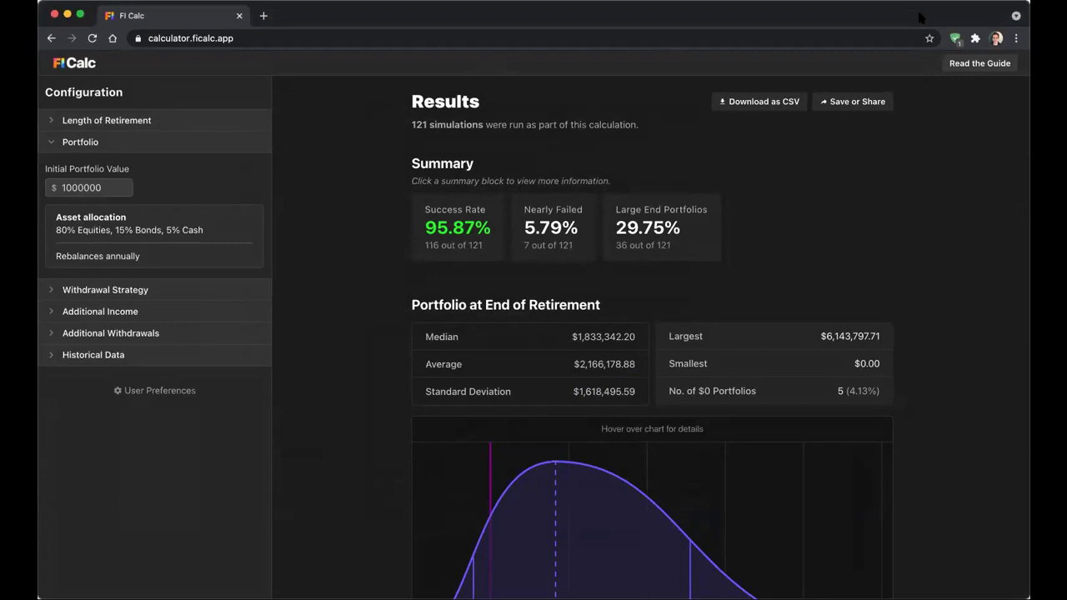
{"action": "double_click", "coordinate": [802, 8]}
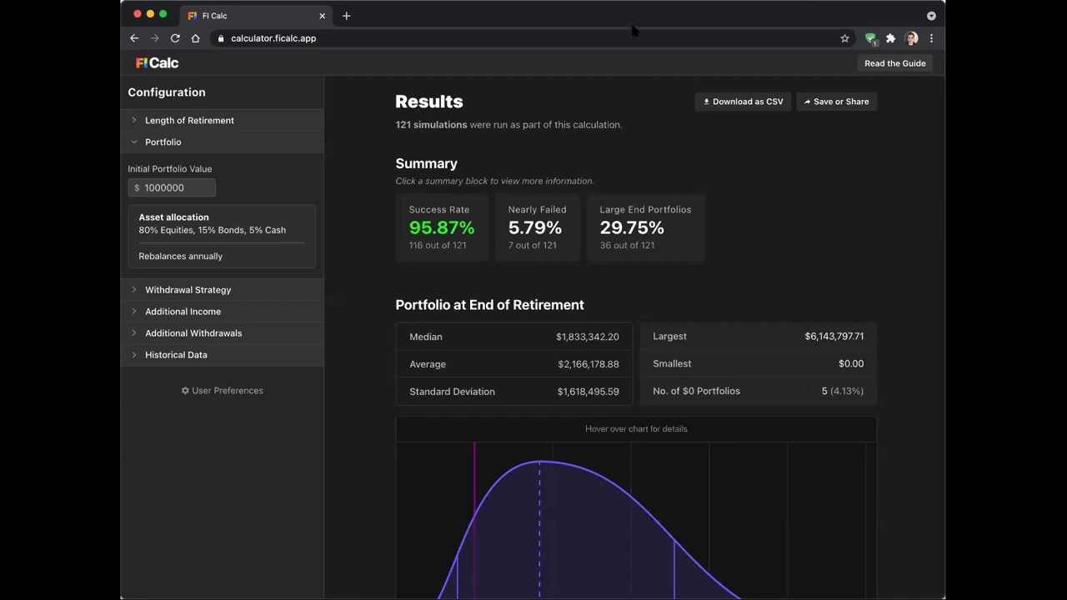
Open the Historical Data help and view the linked Robert Shiller data source in a new tab
{"action": "left_click", "coordinate": [310, 359]}
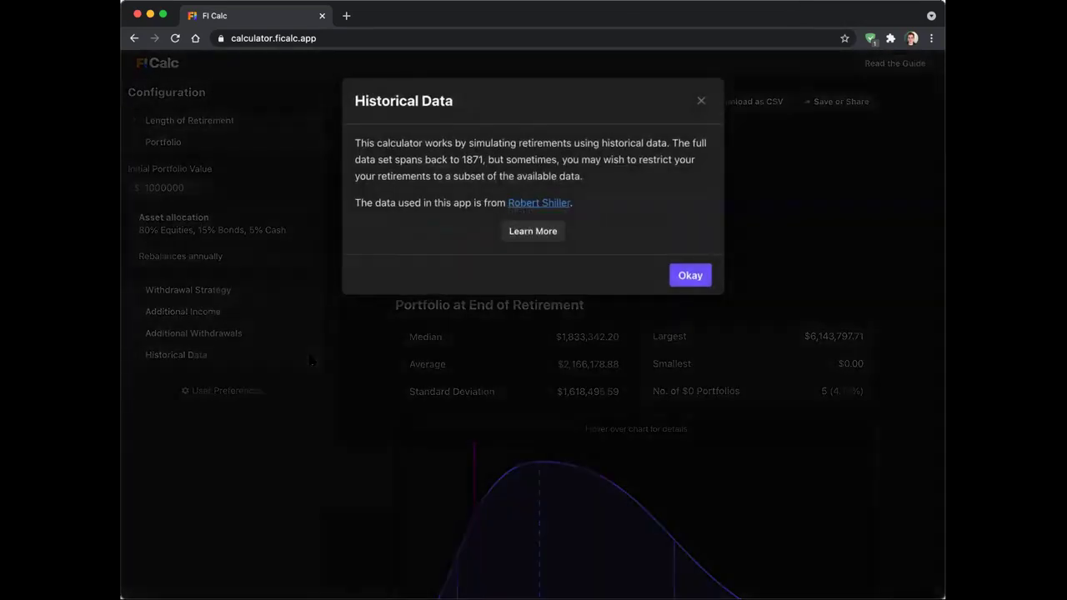
{"action": "left_click", "coordinate": [518, 205], "text": "super"}
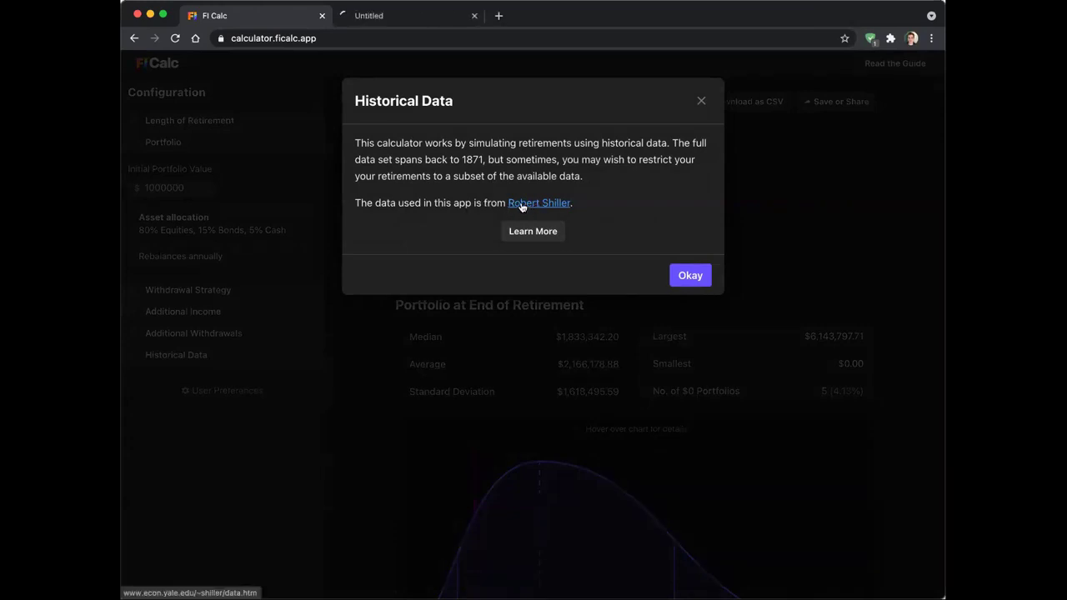
{"action": "left_click", "coordinate": [424, 19]}
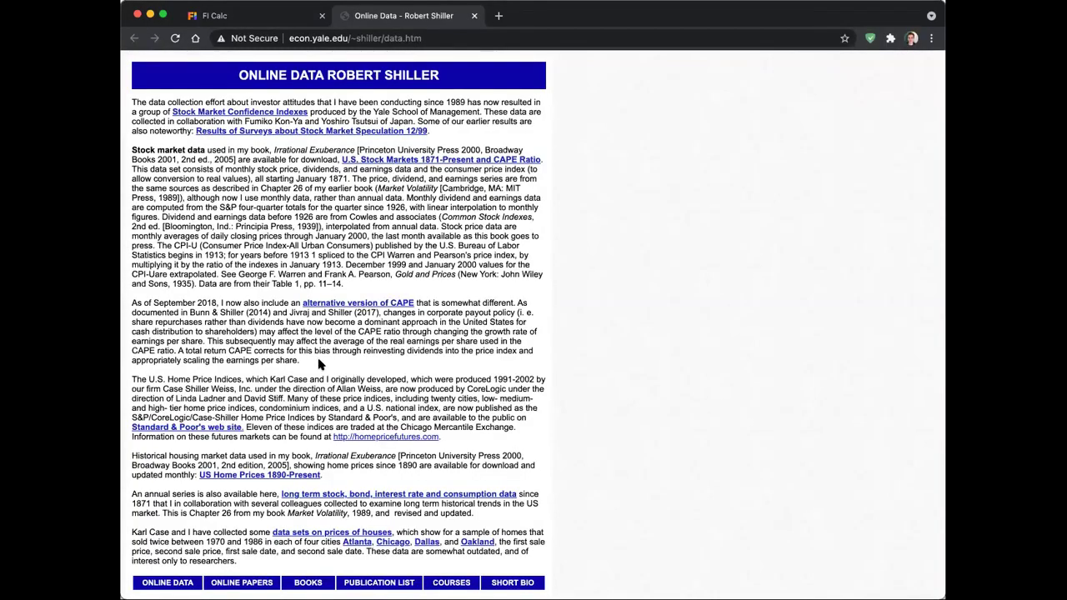
Review the Robert Shiller data page, checking back against the Historical Data help in the calculator
{"action": "scroll", "coordinate": [308, 360], "scroll_direction": "down", "scroll_amount": 1}
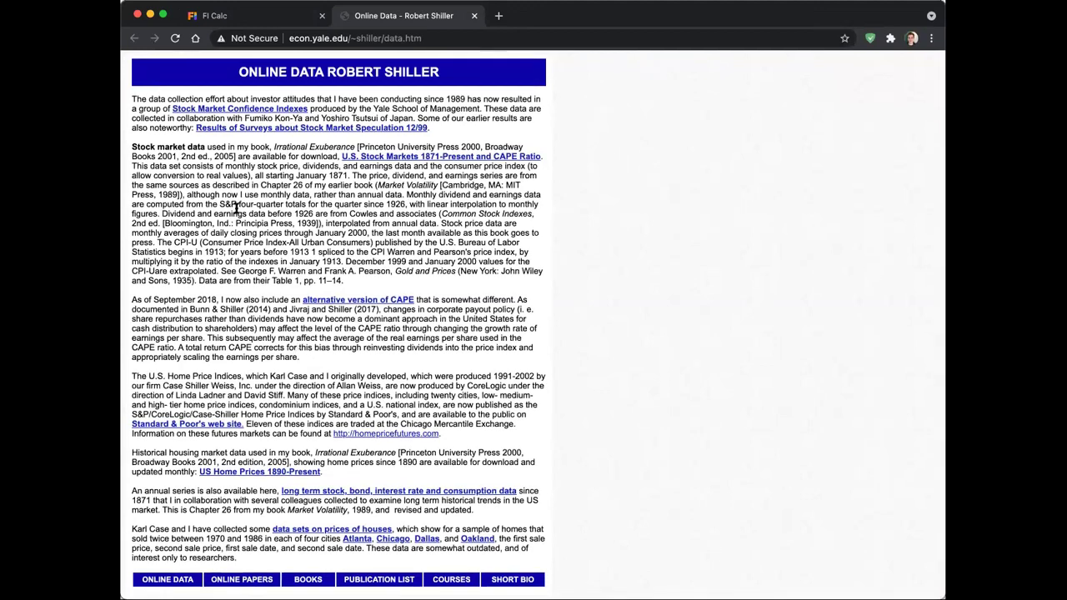
{"action": "left_click", "coordinate": [204, 15]}
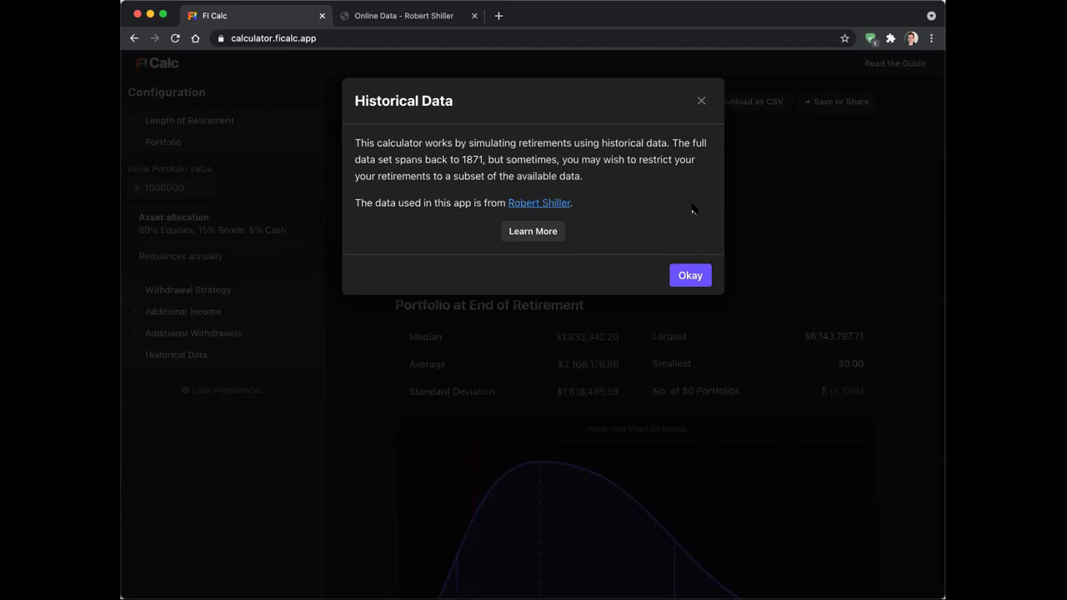
{"action": "left_click", "coordinate": [399, 17]}
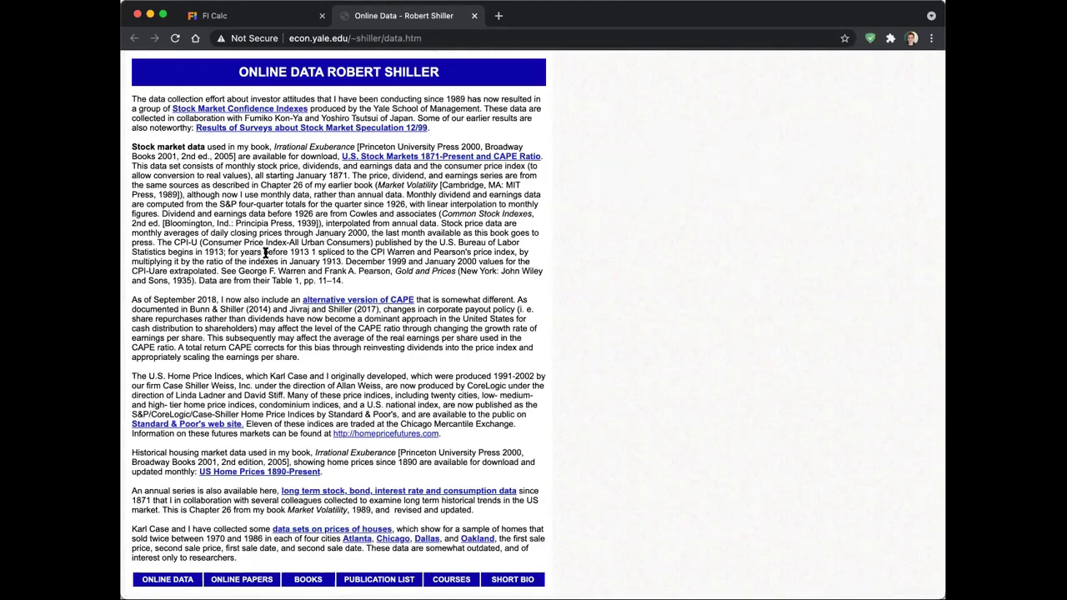
Open the stock-market-data repository on GitHub in a new tab
{"action": "left_click", "coordinate": [497, 17]}
{"action": "type", "text": "c"}
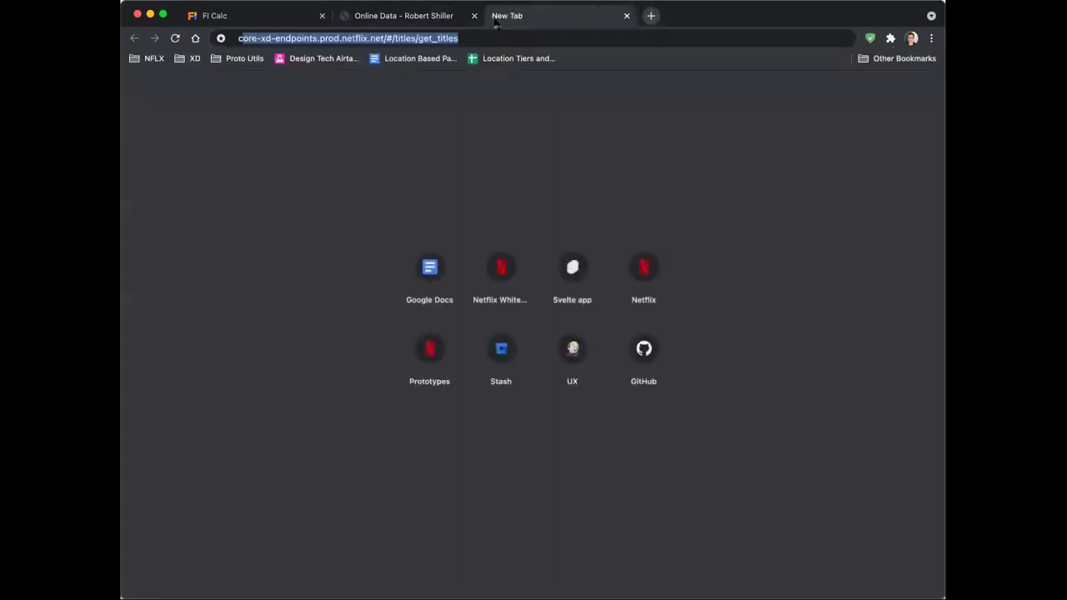
{"action": "type", "text": "ode"}
{"action": "key", "text": "Tab"}
{"action": "type", "text": "stock-market-data"}
{"action": "key", "text": "Return"}
Examine the Data table in the stock-market-data README and highlight "10-Year Treasury Note" in the lir description
{"action": "scroll", "coordinate": [322, 213], "scroll_direction": "down", "scroll_amount": 15}
{"action": "scroll", "coordinate": [321, 214], "scroll_direction": "down", "scroll_amount": 15}
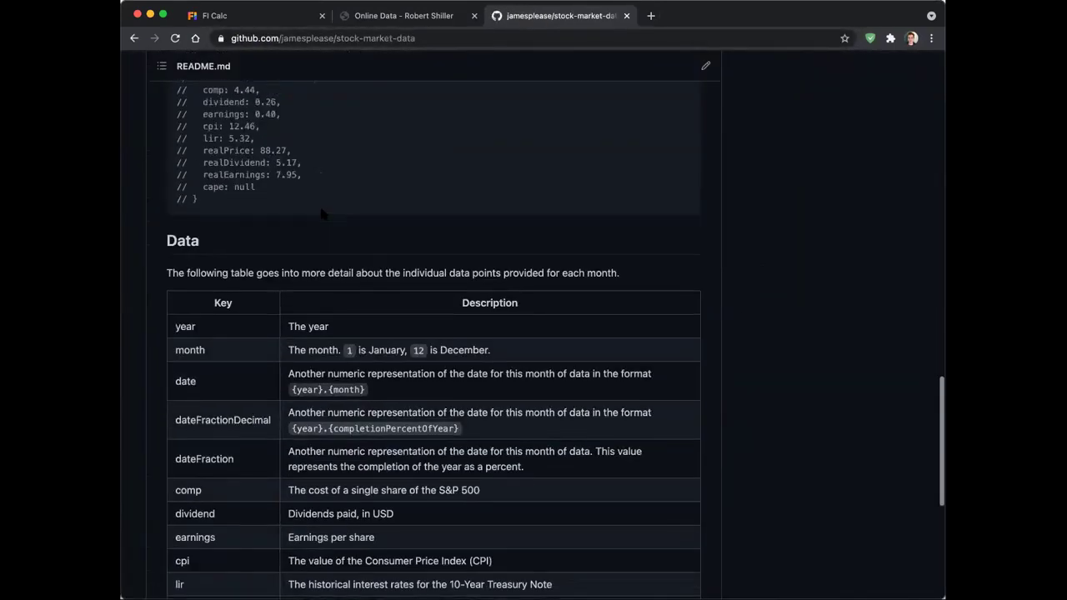
{"action": "scroll", "coordinate": [322, 213], "scroll_direction": "up", "scroll_amount": 3}
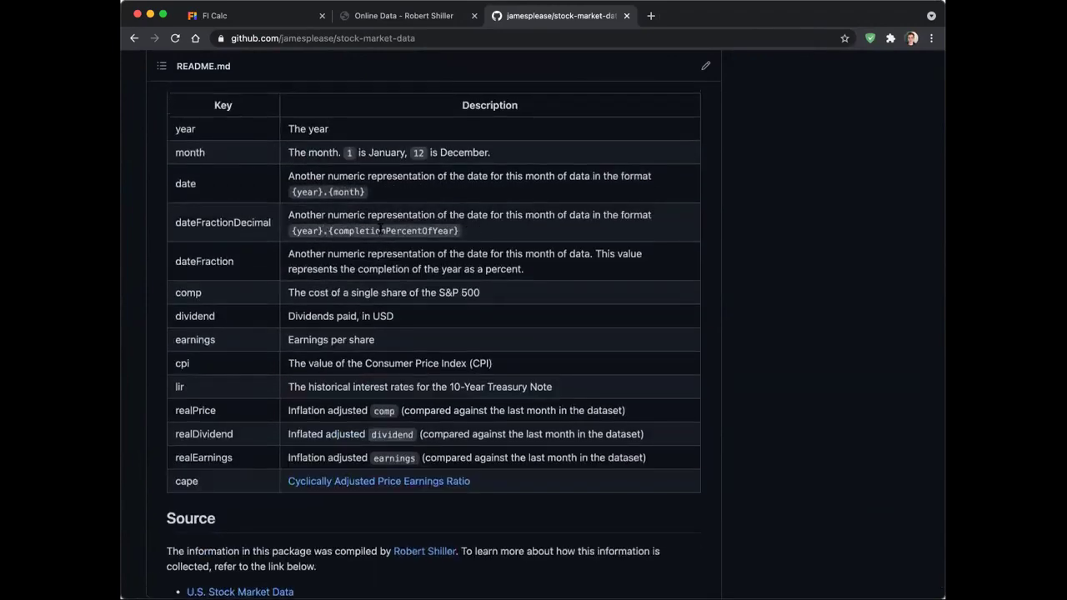
{"action": "scroll", "coordinate": [528, 366], "scroll_direction": "up", "scroll_amount": 1}
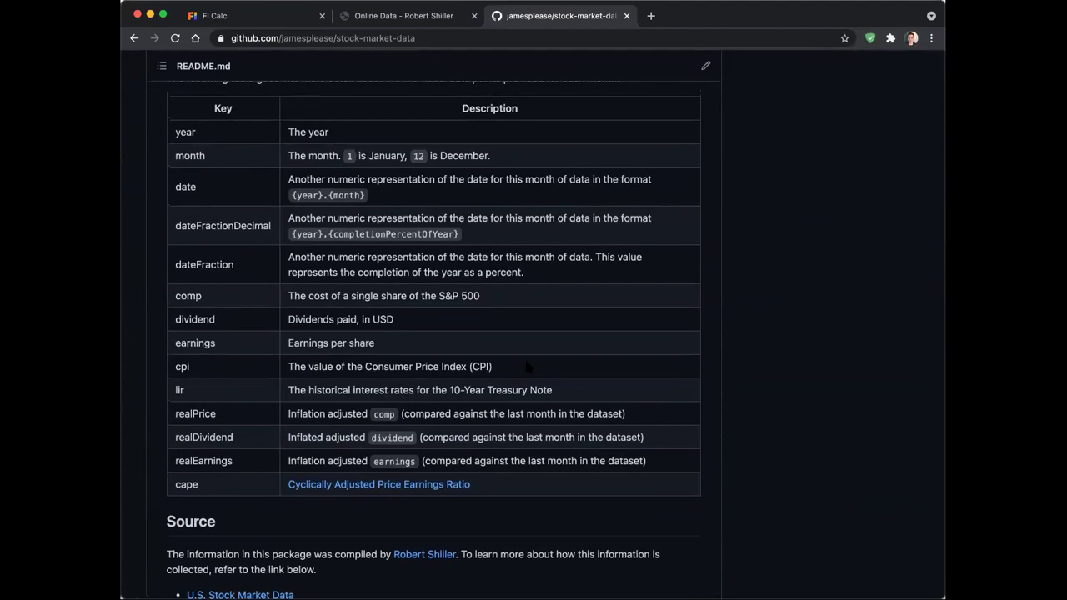
{"action": "left_click_drag", "start_coordinate": [553, 391], "coordinate": [451, 391]}
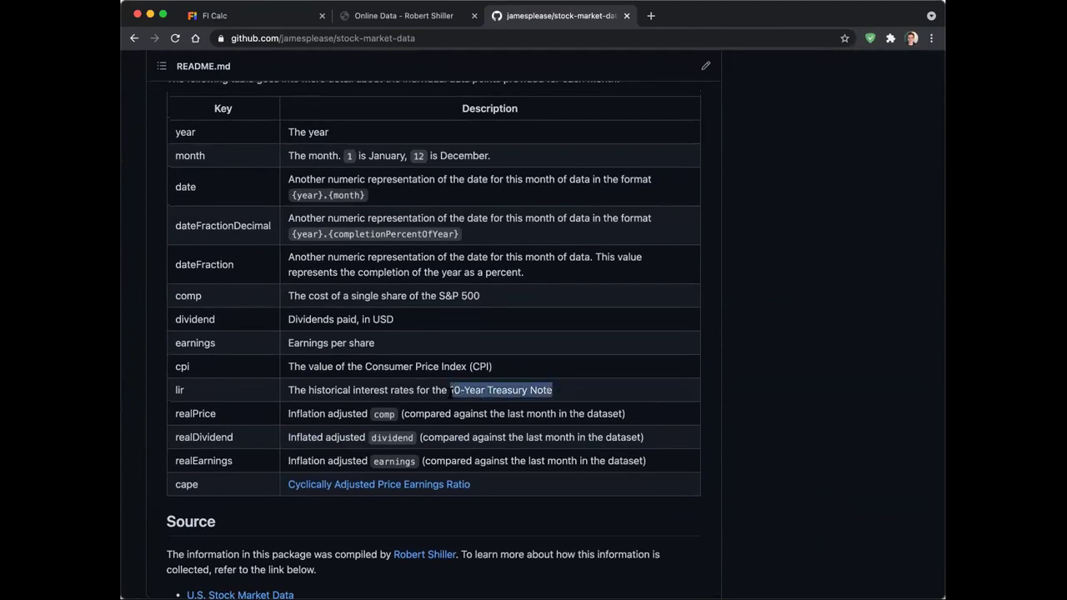
Look at the Robert Shiller data page again and return to the FI Calc page
{"action": "left_click", "coordinate": [447, 16]}
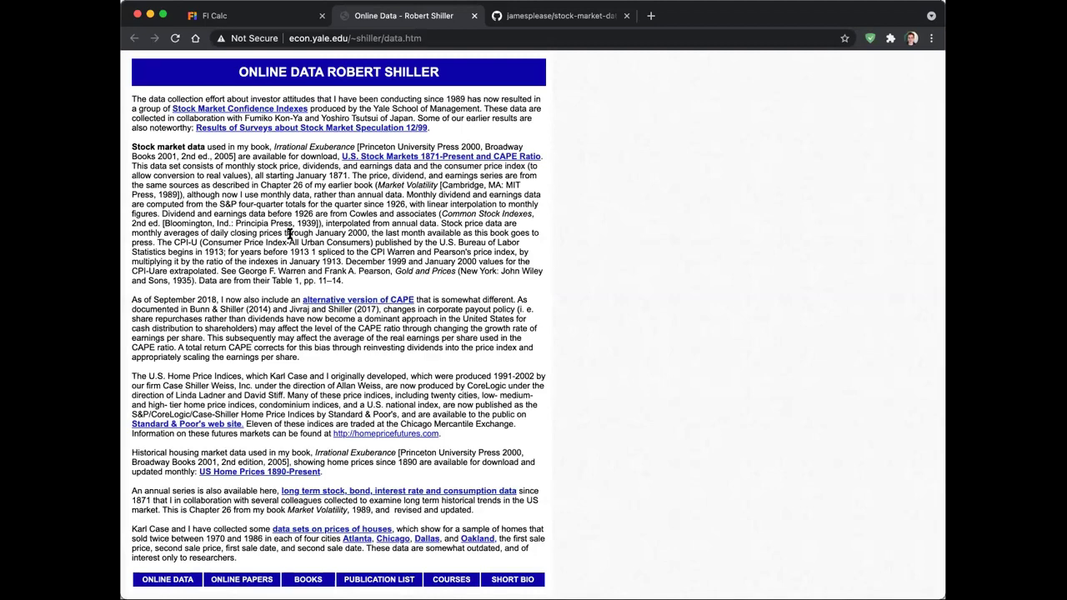
{"action": "scroll", "coordinate": [289, 234], "scroll_direction": "up", "scroll_amount": 1}
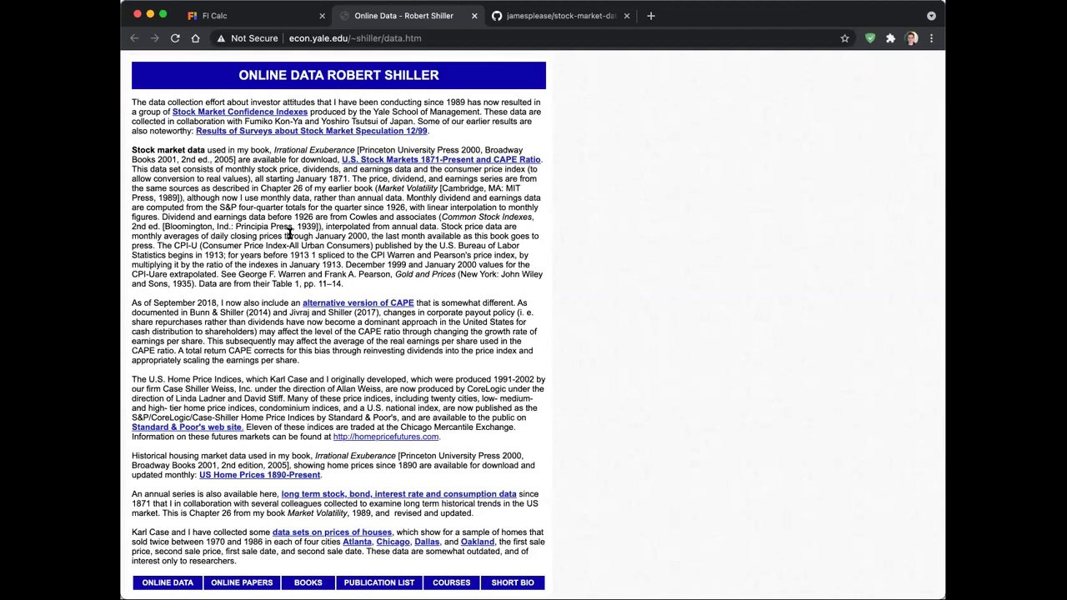
{"action": "left_click", "coordinate": [269, 16]}
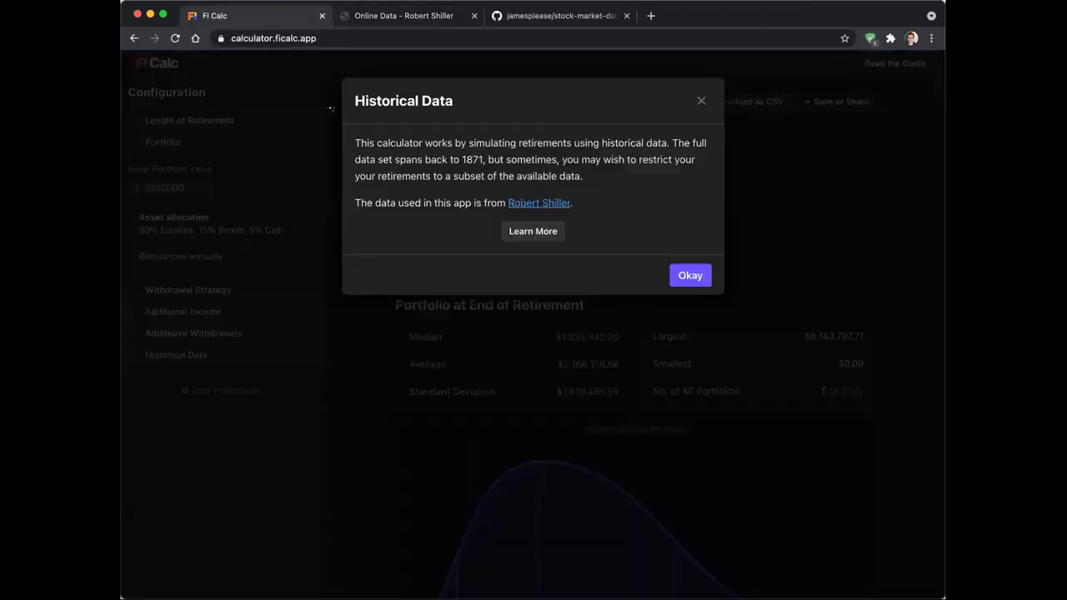
Close the Historical Data help and leave only the Length of Retirement settings expanded
{"action": "left_click", "coordinate": [339, 153]}
{"action": "left_click", "coordinate": [282, 143]}
{"action": "left_click", "coordinate": [278, 121]}
{"action": "left_click", "coordinate": [265, 140]}
{"action": "left_click", "coordinate": [264, 141]}
{"action": "left_click", "coordinate": [262, 120]}
{"action": "left_click", "coordinate": [262, 120]}
{"action": "left_click", "coordinate": [263, 122]}
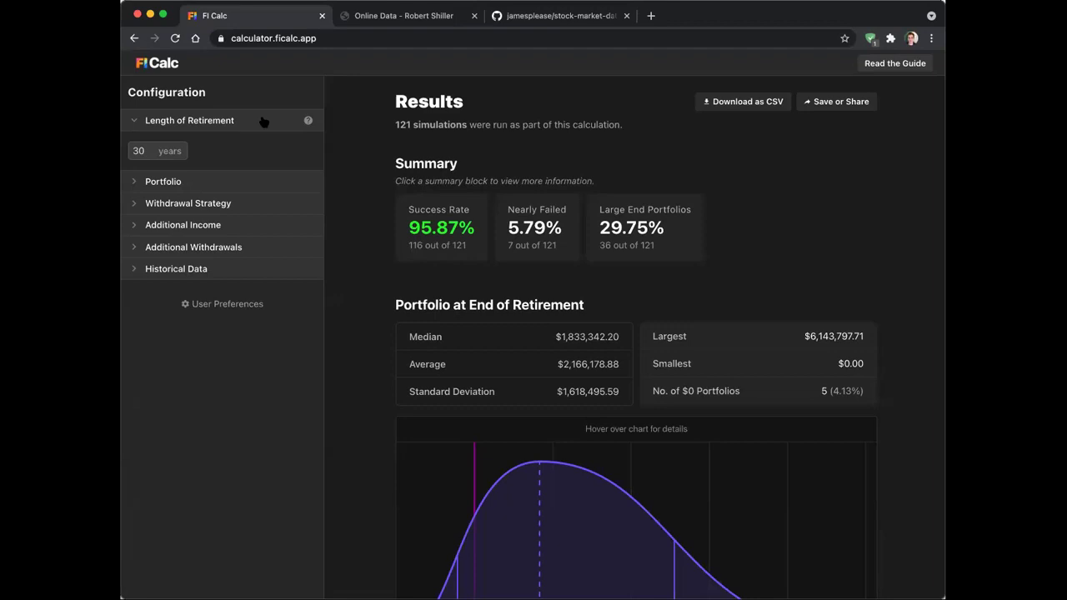
Set the length of retirement to 45 years
{"action": "left_click", "coordinate": [157, 150]}
{"action": "key", "text": "super+a"}
{"action": "type", "text": "45"}
{"action": "double_click", "coordinate": [154, 150]}
{"action": "left_click", "coordinate": [200, 153]}
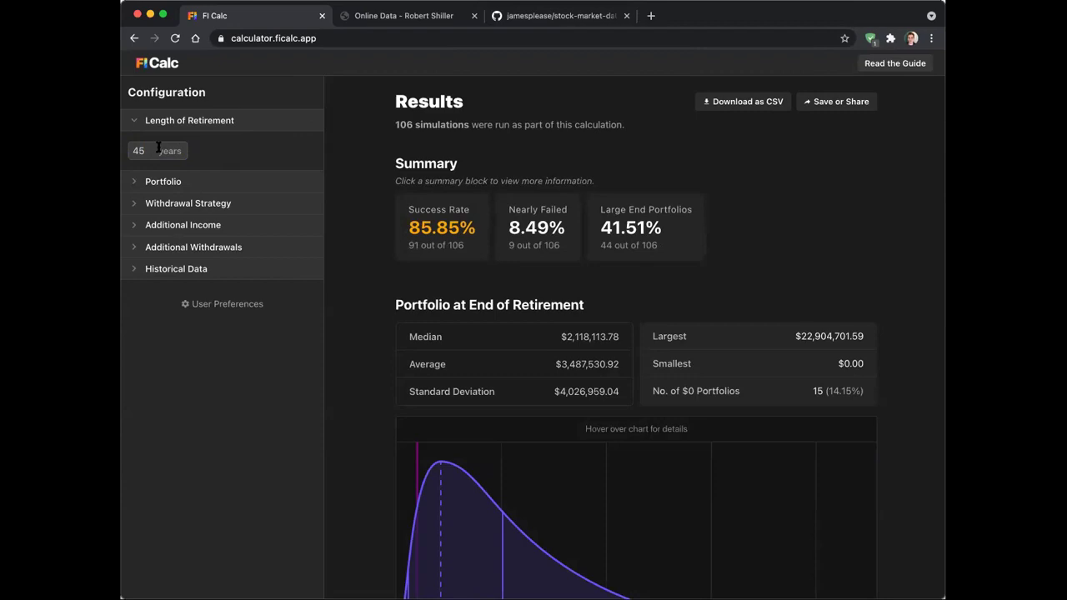
Set the length of retirement back to 30 years
{"action": "left_click", "coordinate": [152, 151]}
{"action": "left_click", "coordinate": [196, 149]}
{"action": "double_click", "coordinate": [155, 150]}
{"action": "type", "text": "30"}
{"action": "left_click", "coordinate": [281, 127]}
{"action": "left_click", "coordinate": [281, 128]}
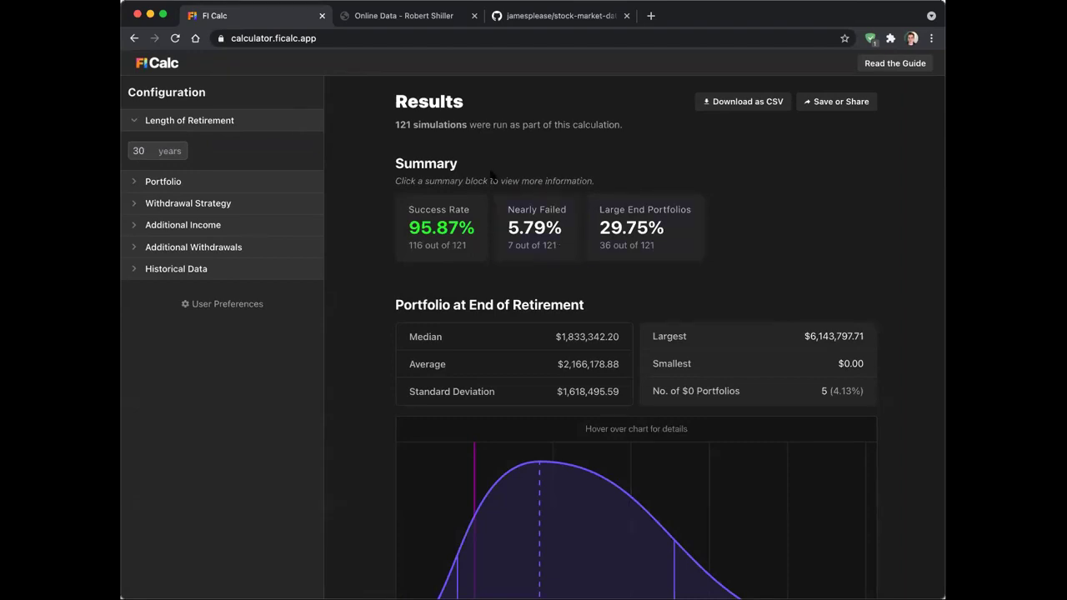
Look through the Portfolio and Withdrawal Strategy settings, and expand Length of Retirement again
{"action": "left_click", "coordinate": [215, 184]}
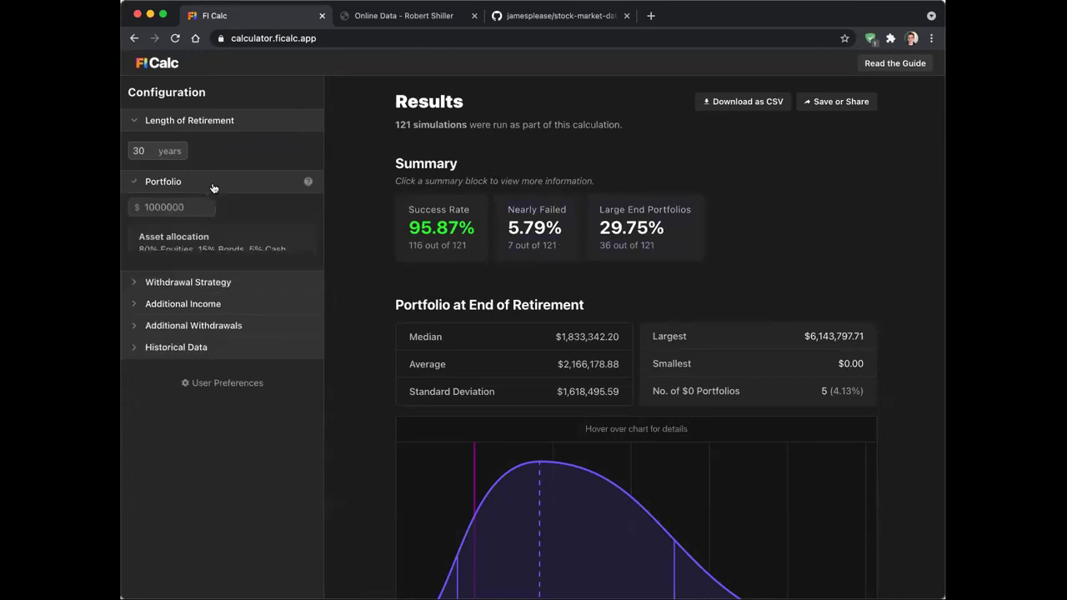
{"action": "left_click", "coordinate": [226, 121]}
{"action": "left_click", "coordinate": [224, 144]}
{"action": "left_click", "coordinate": [224, 143]}
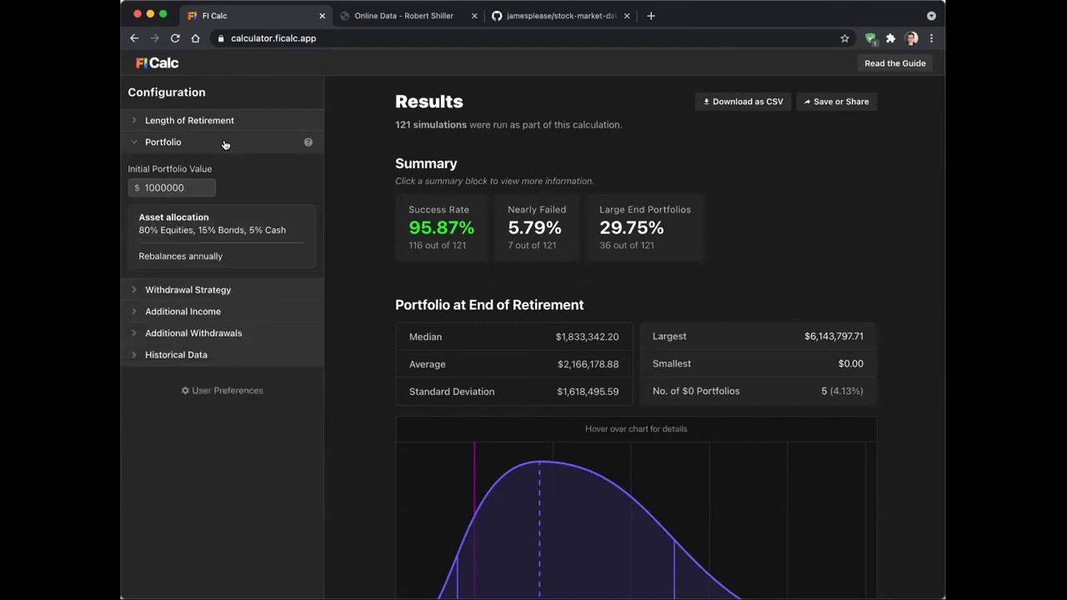
{"action": "left_click", "coordinate": [224, 143]}
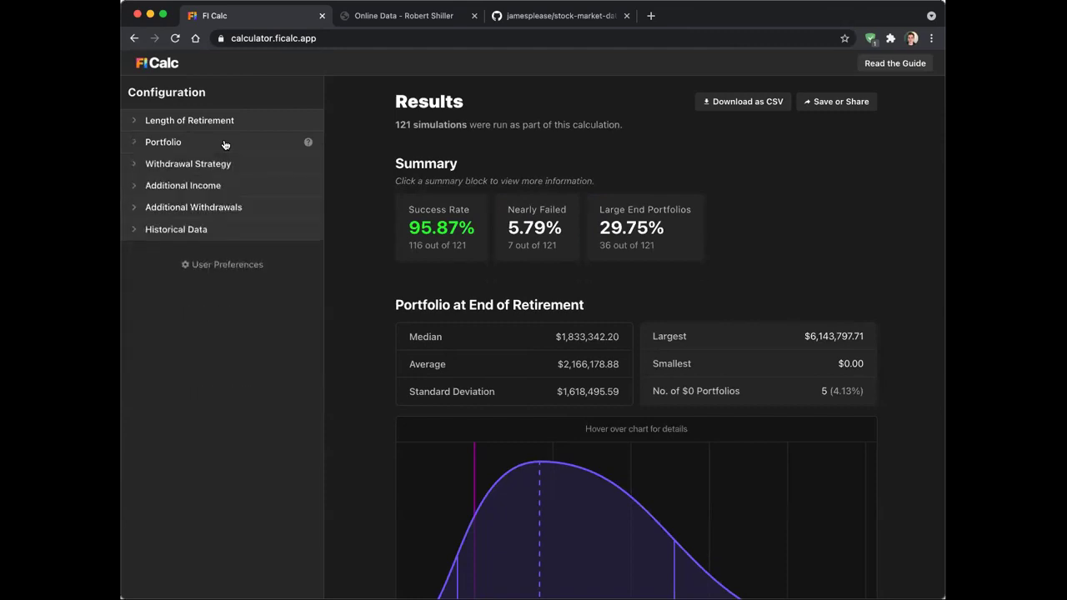
{"action": "left_click", "coordinate": [226, 165]}
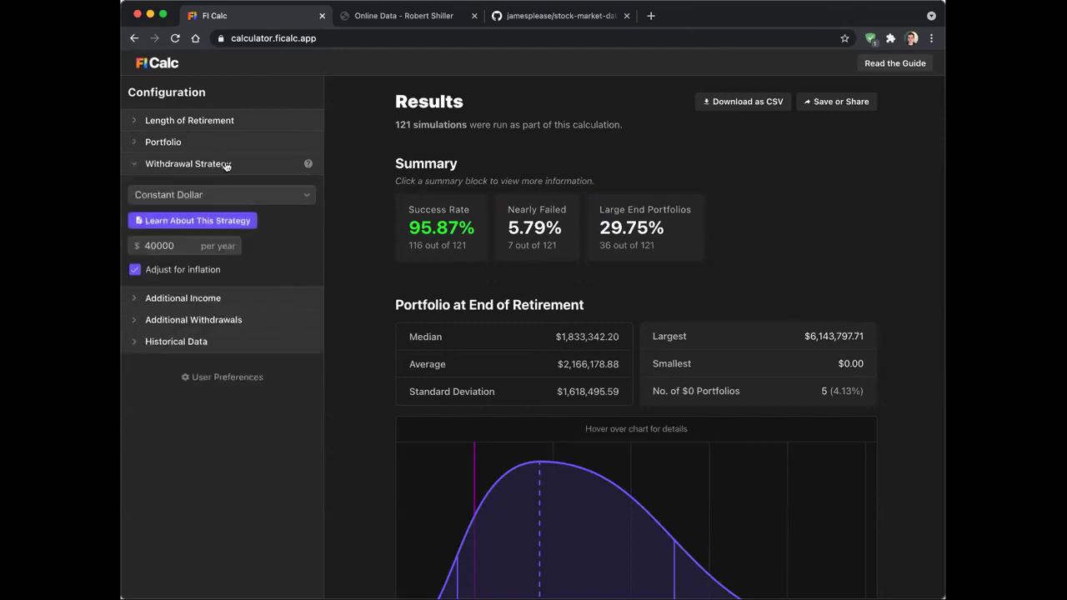
{"action": "left_click", "coordinate": [232, 121]}
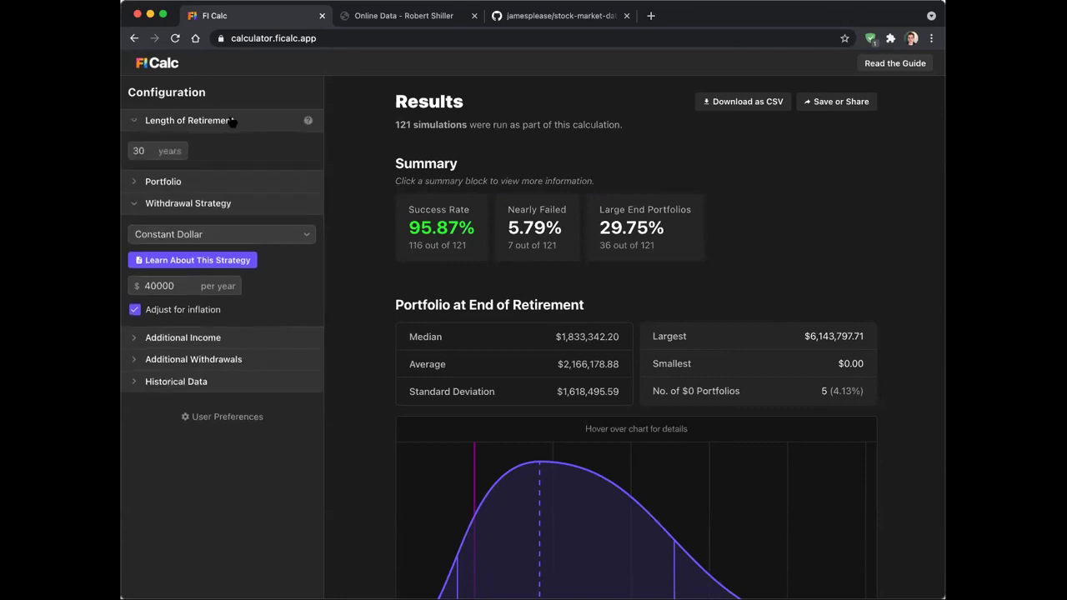
Collapse the Withdrawal Strategy settings and look at the Additional Income and Additional Withdrawals sections, leaving both collapsed
{"action": "left_click", "coordinate": [225, 202]}
{"action": "left_click", "coordinate": [232, 227]}
{"action": "left_click", "coordinate": [231, 226]}
{"action": "left_click", "coordinate": [232, 246]}
{"action": "left_click", "coordinate": [231, 227]}
{"action": "left_click", "coordinate": [231, 227]}
{"action": "left_click", "coordinate": [232, 246]}
{"action": "left_click", "coordinate": [232, 227]}
{"action": "left_click", "coordinate": [232, 227]}
{"action": "left_click", "coordinate": [231, 247]}
{"action": "left_click", "coordinate": [231, 227]}
{"action": "left_click", "coordinate": [229, 227]}
{"action": "left_click", "coordinate": [231, 247]}
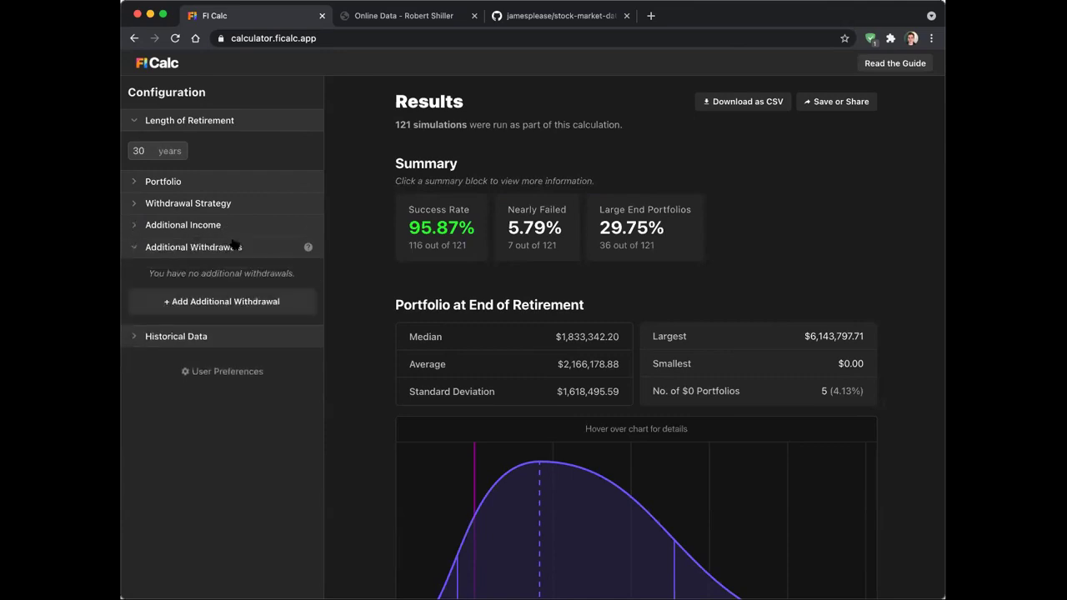
{"action": "left_click", "coordinate": [232, 247]}
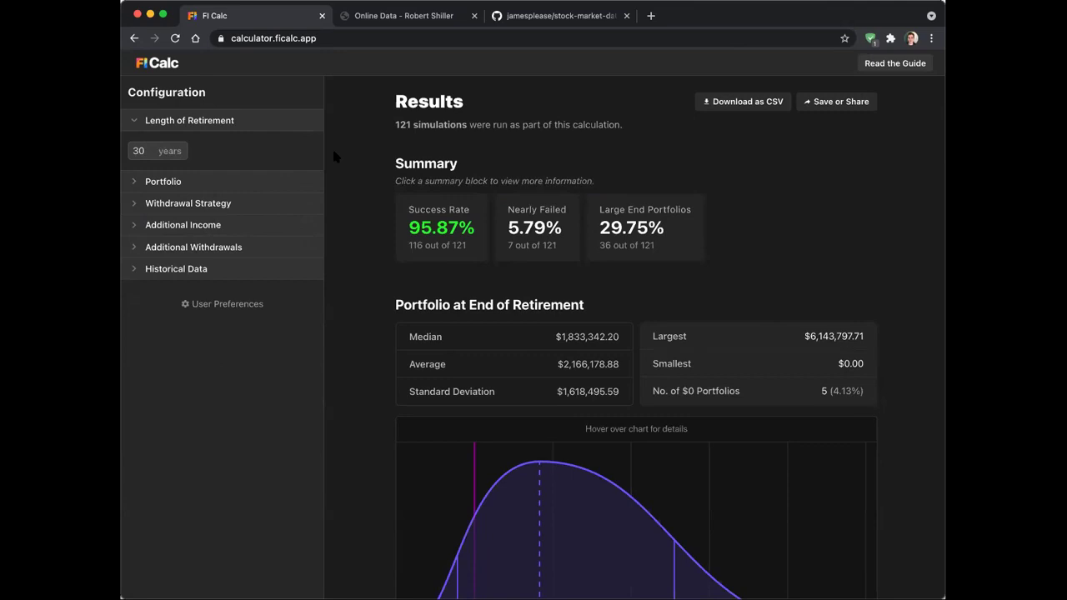
Show the Withdrawal Strategy settings in place of Length of Retirement and view the available strategies
{"action": "left_click", "coordinate": [275, 125]}
{"action": "left_click", "coordinate": [256, 166]}
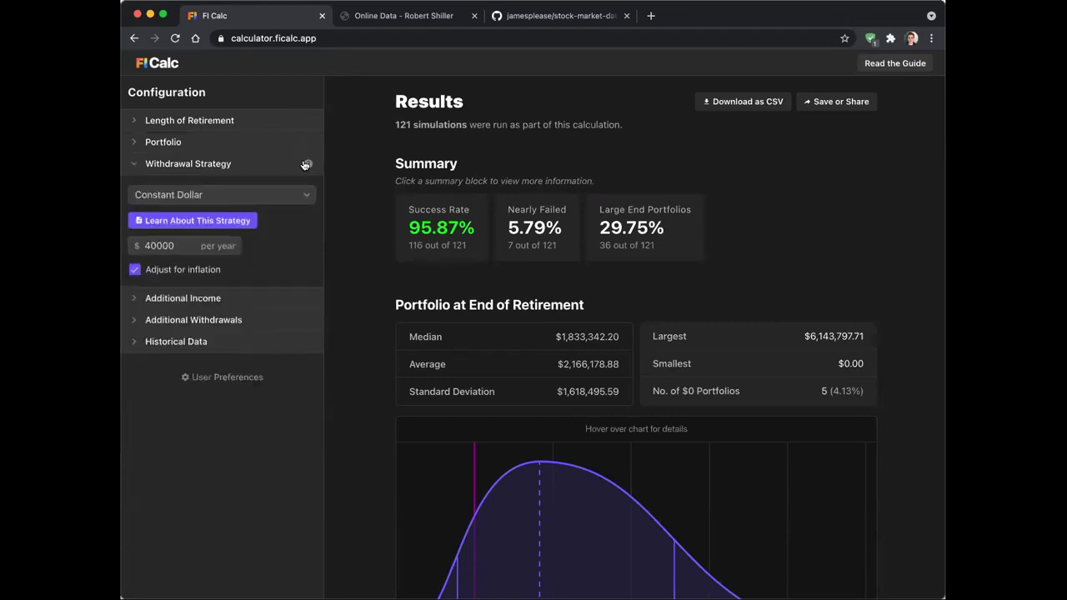
{"action": "left_click", "coordinate": [276, 191]}
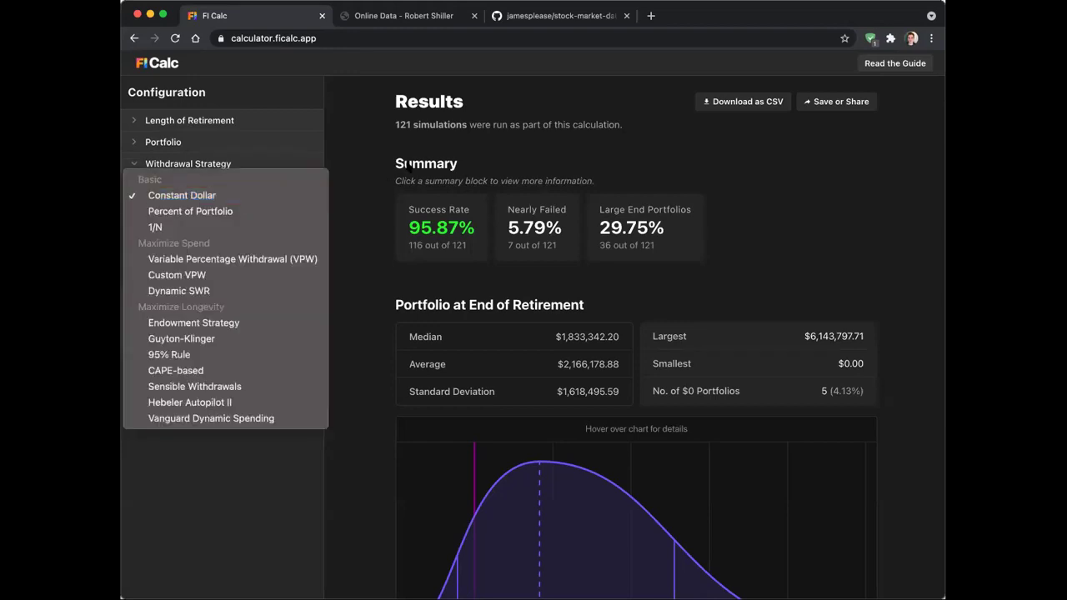
{"action": "left_click", "coordinate": [409, 167]}
Switch the withdrawal strategy to Sensible Withdrawals and open its explanation
{"action": "left_click", "coordinate": [293, 197]}
{"action": "left_click", "coordinate": [234, 384]}
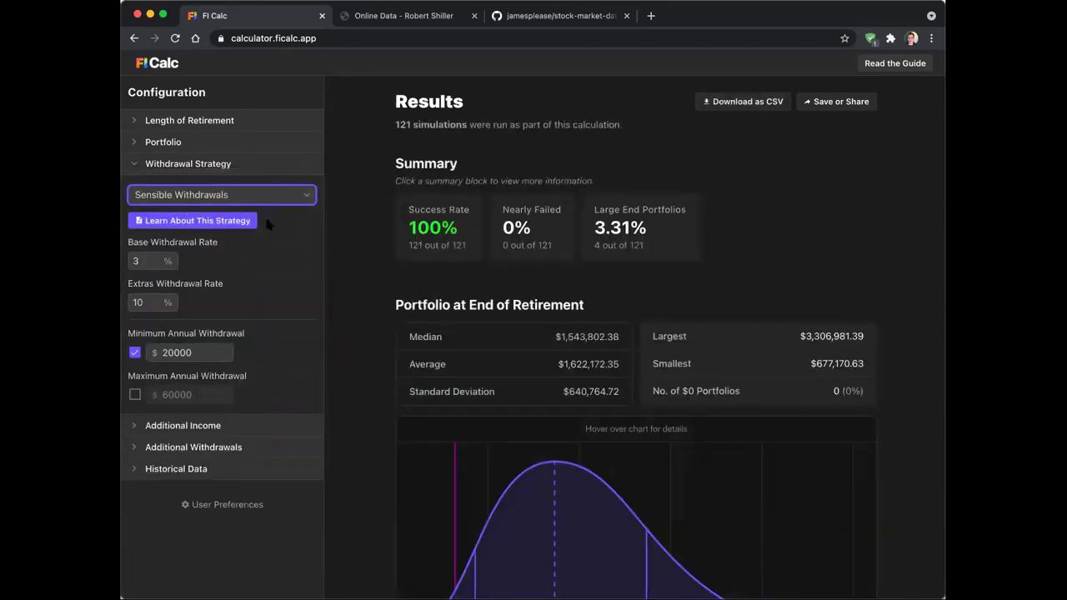
{"action": "left_click", "coordinate": [249, 223]}
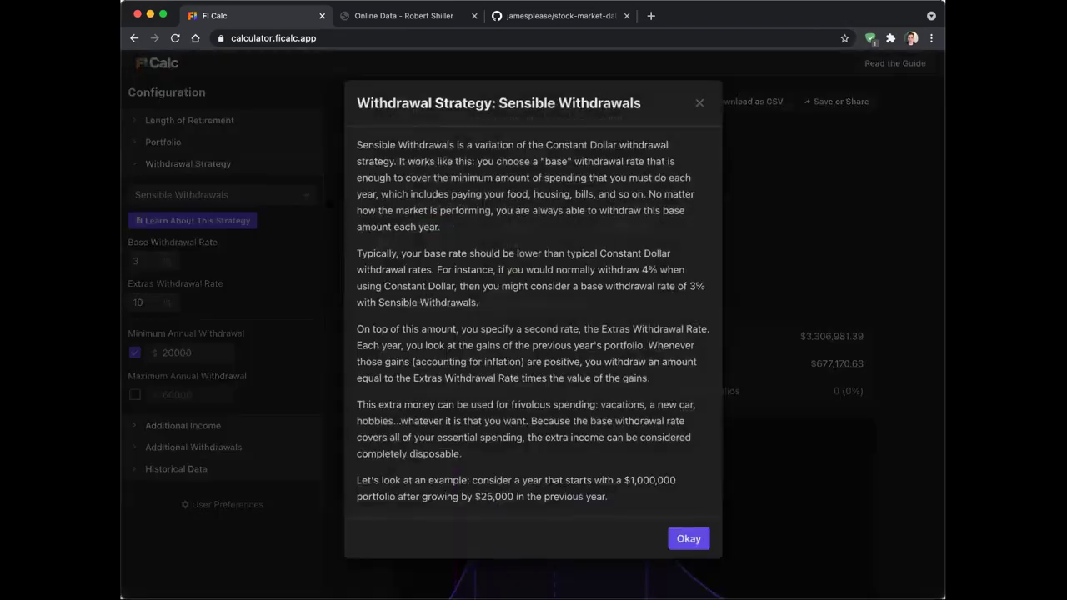
{"action": "left_click", "coordinate": [250, 224]}
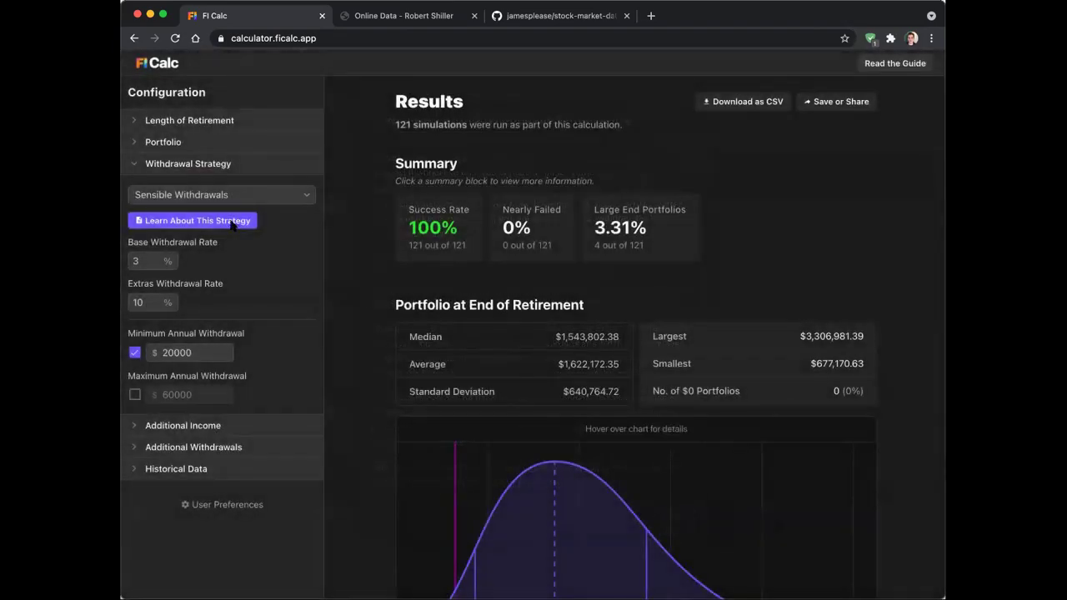
{"action": "left_click", "coordinate": [234, 222]}
Read the full Sensible Withdrawals explanation, highlighting the closing paragraph on its trade-offs, and close it
{"action": "scroll", "coordinate": [389, 241], "scroll_direction": "down", "scroll_amount": 5}
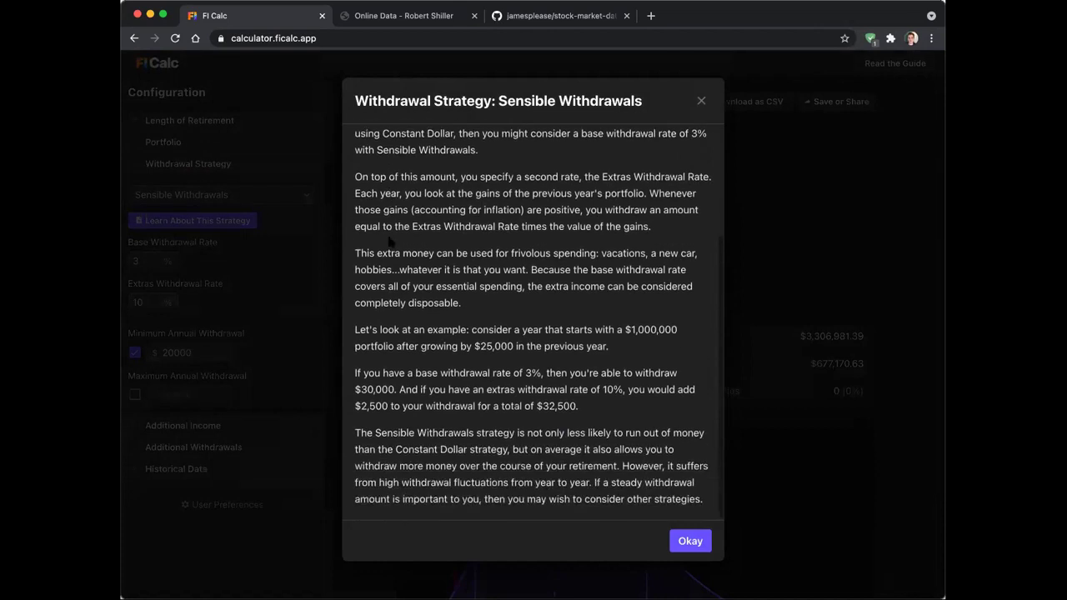
{"action": "scroll", "coordinate": [389, 241], "scroll_direction": "up", "scroll_amount": 5}
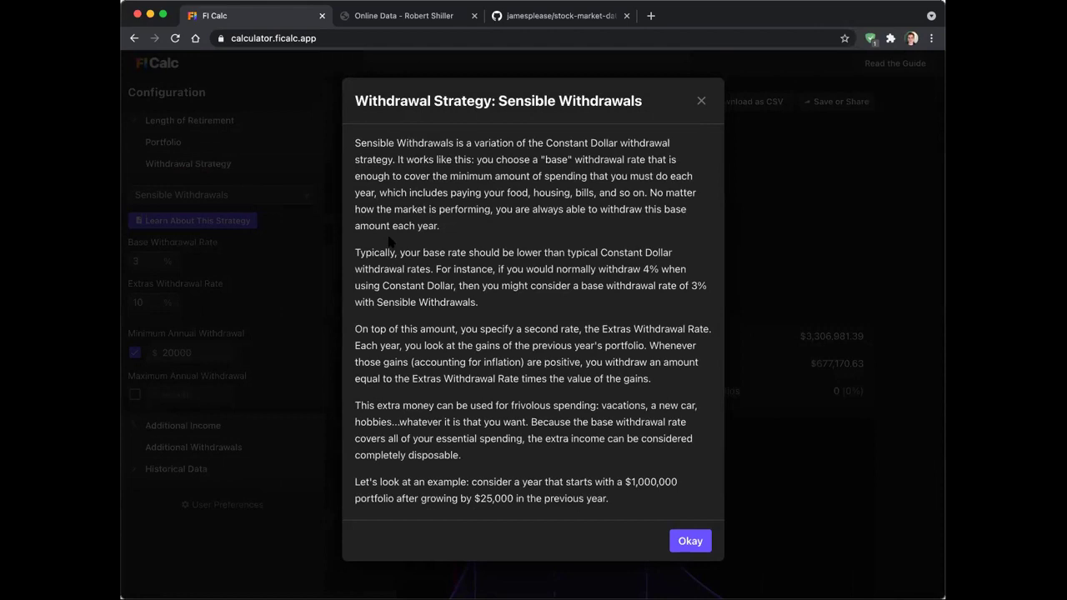
{"action": "scroll", "coordinate": [389, 241], "scroll_direction": "down", "scroll_amount": 5}
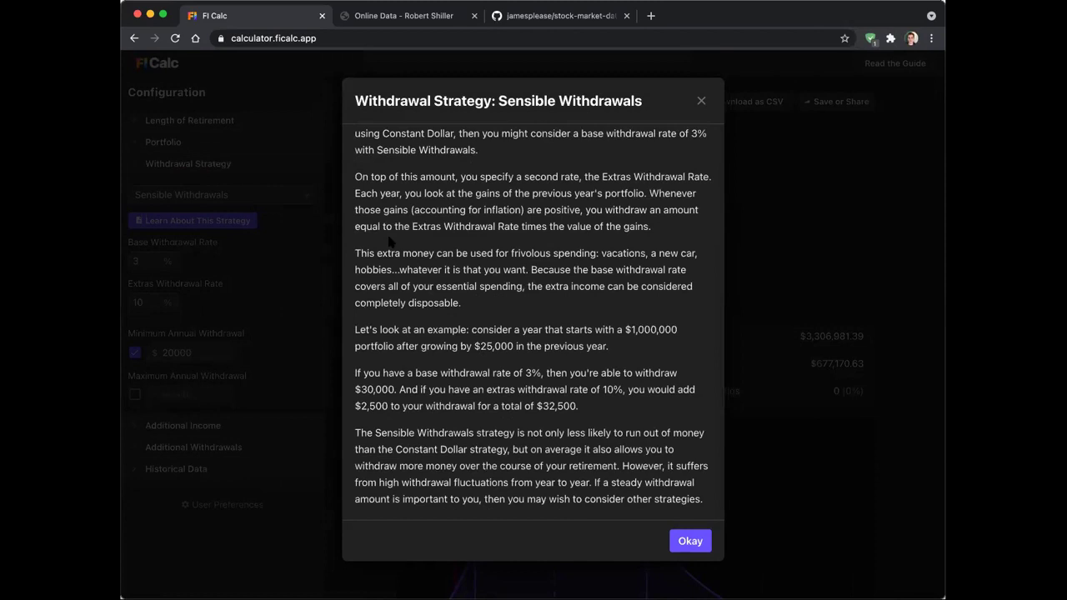
{"action": "scroll", "coordinate": [388, 241], "scroll_direction": "up", "scroll_amount": 1}
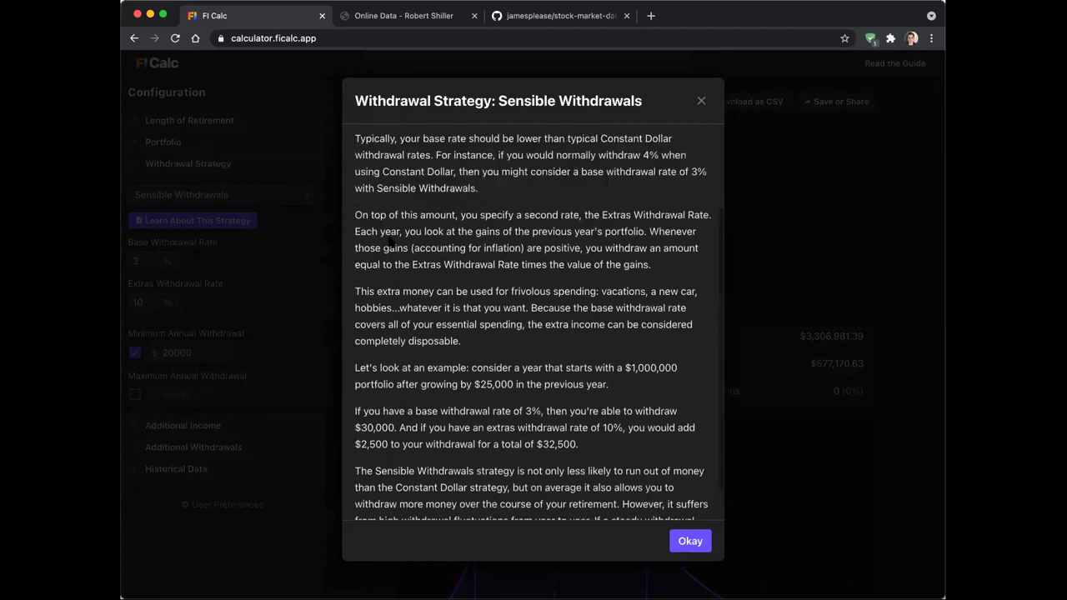
{"action": "scroll", "coordinate": [389, 241], "scroll_direction": "down", "scroll_amount": 1}
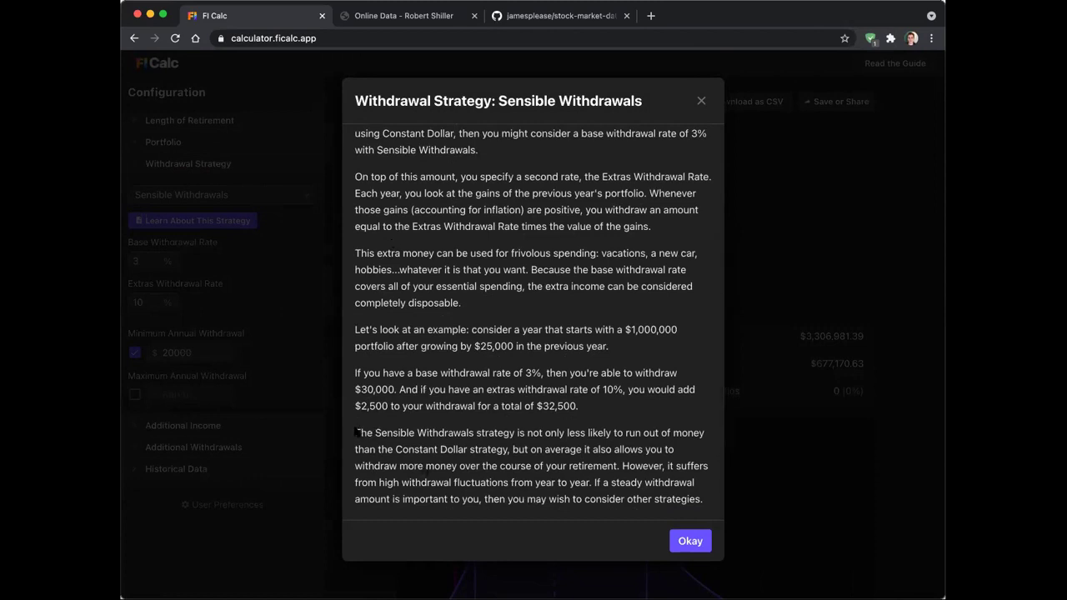
{"action": "left_click_drag", "start_coordinate": [355, 433], "coordinate": [718, 501]}
{"action": "left_click", "coordinate": [442, 444]}
{"action": "left_click_drag", "start_coordinate": [624, 469], "coordinate": [594, 483]}
{"action": "left_click", "coordinate": [605, 479]}
{"action": "left_click_drag", "start_coordinate": [705, 500], "coordinate": [613, 492]}
{"action": "left_click", "coordinate": [612, 492]}
{"action": "left_click", "coordinate": [691, 541]}
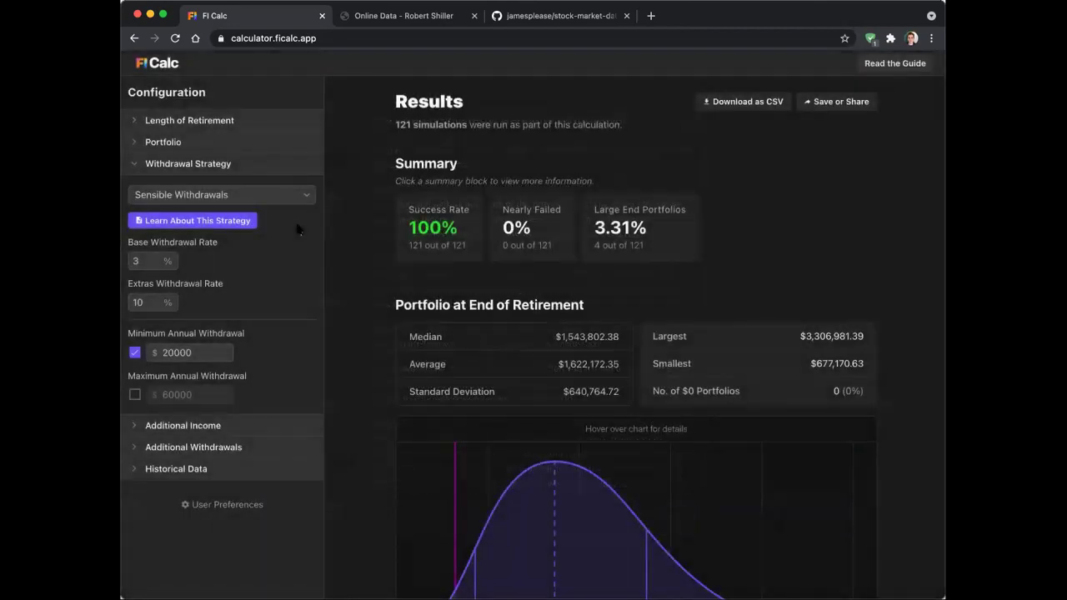
Set the withdrawal strategy back to Constant Dollar
{"action": "left_click", "coordinate": [276, 195]}
{"action": "left_click", "coordinate": [271, 200]}
{"action": "left_click", "coordinate": [271, 200]}
{"action": "left_click", "coordinate": [275, 197]}
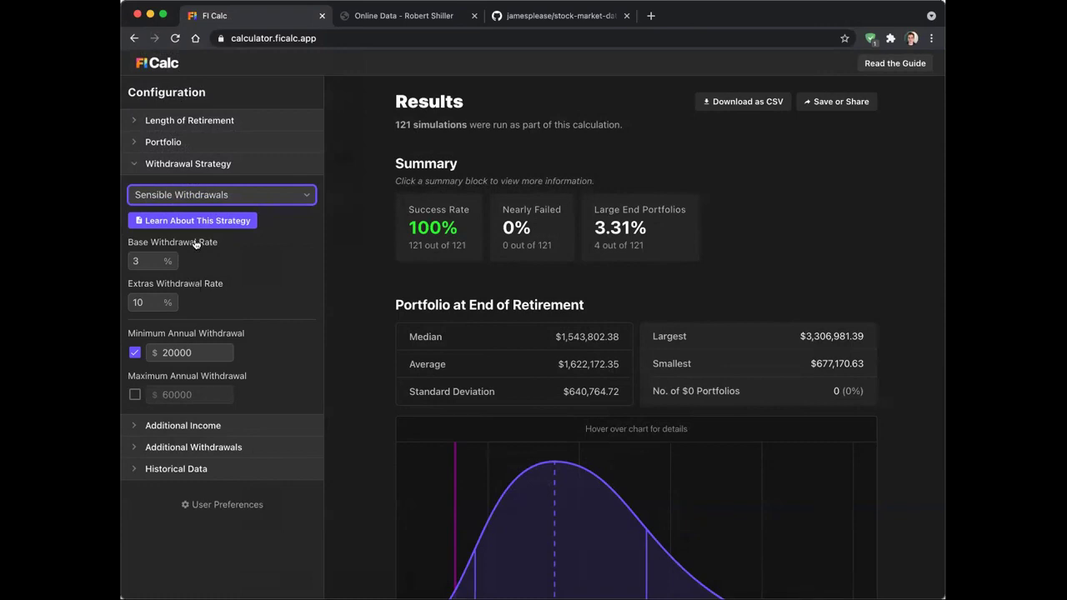
{"action": "left_click", "coordinate": [219, 195]}
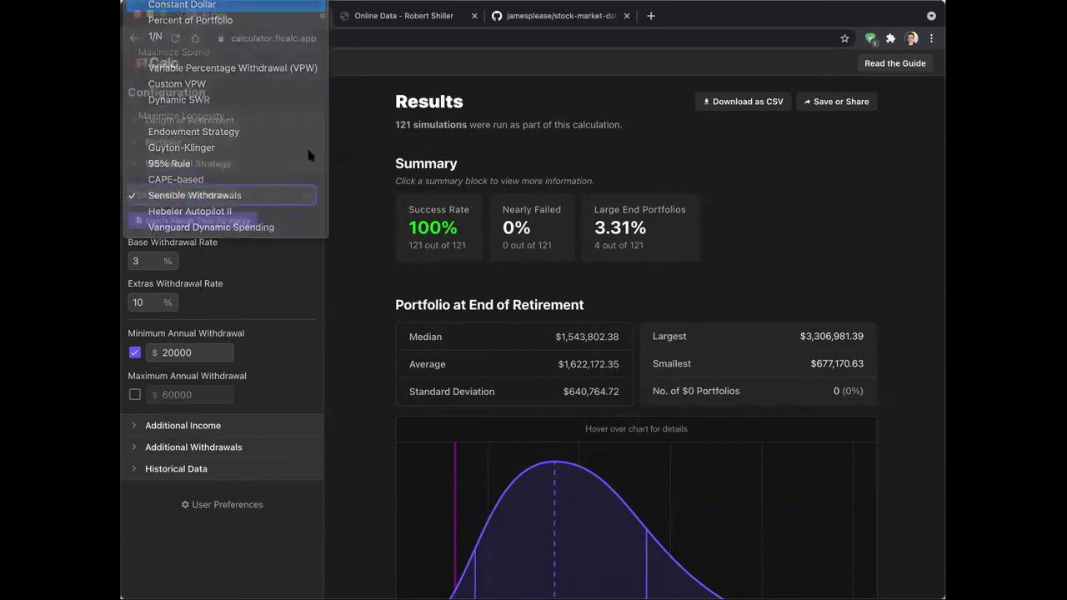
{"action": "left_click", "coordinate": [200, 5]}
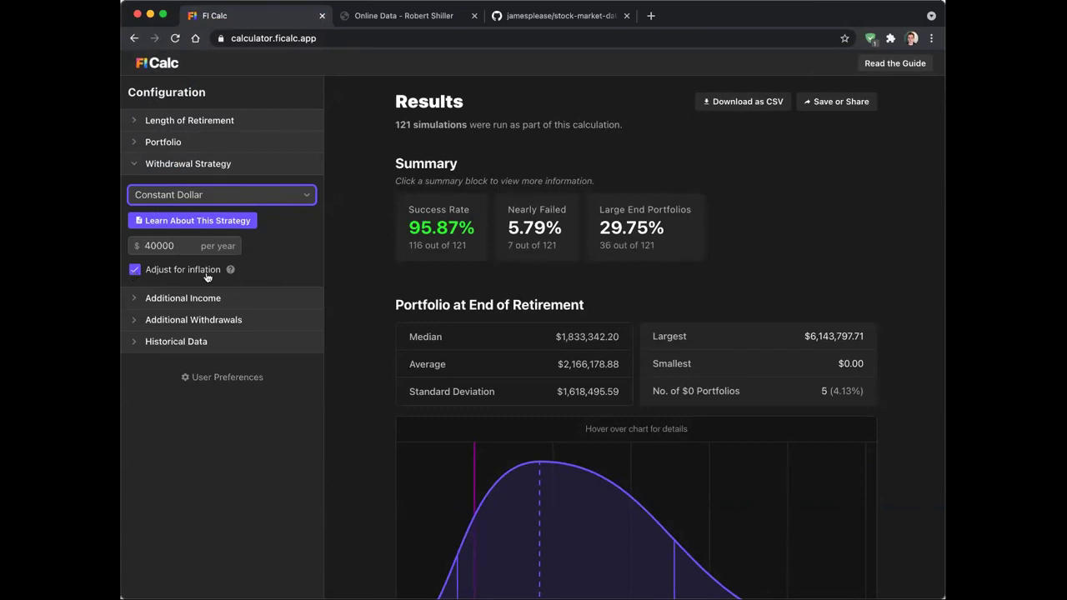
Switch the withdrawal strategy to Custom VPW and view its settings
{"action": "left_click", "coordinate": [255, 196]}
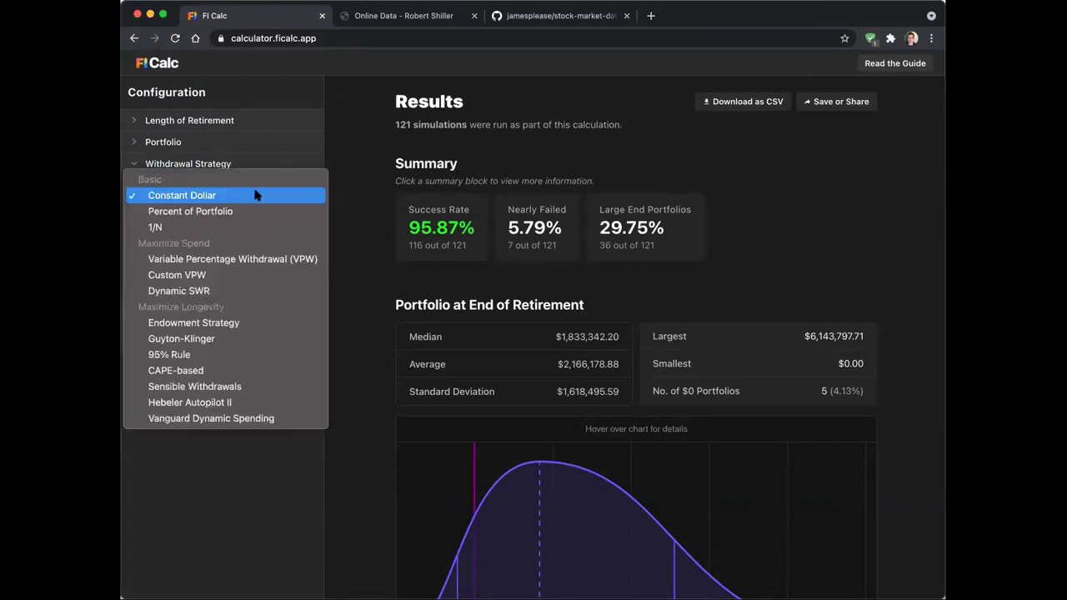
{"action": "left_click", "coordinate": [246, 274]}
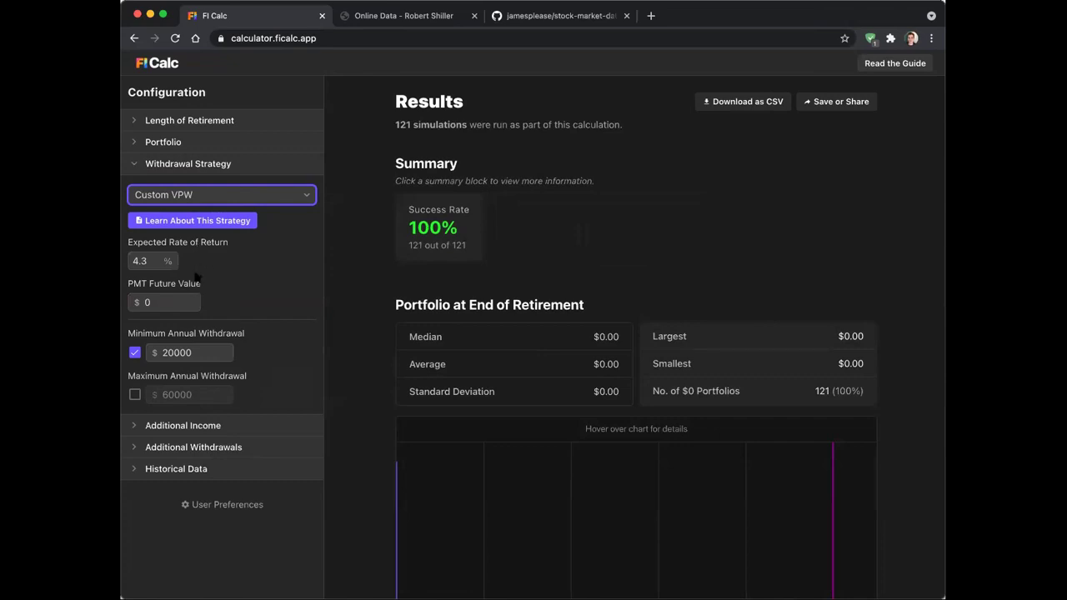
Switch the withdrawal strategy to Guyton-Klinger and review its rule settings and explanation
{"action": "left_click", "coordinate": [225, 198]}
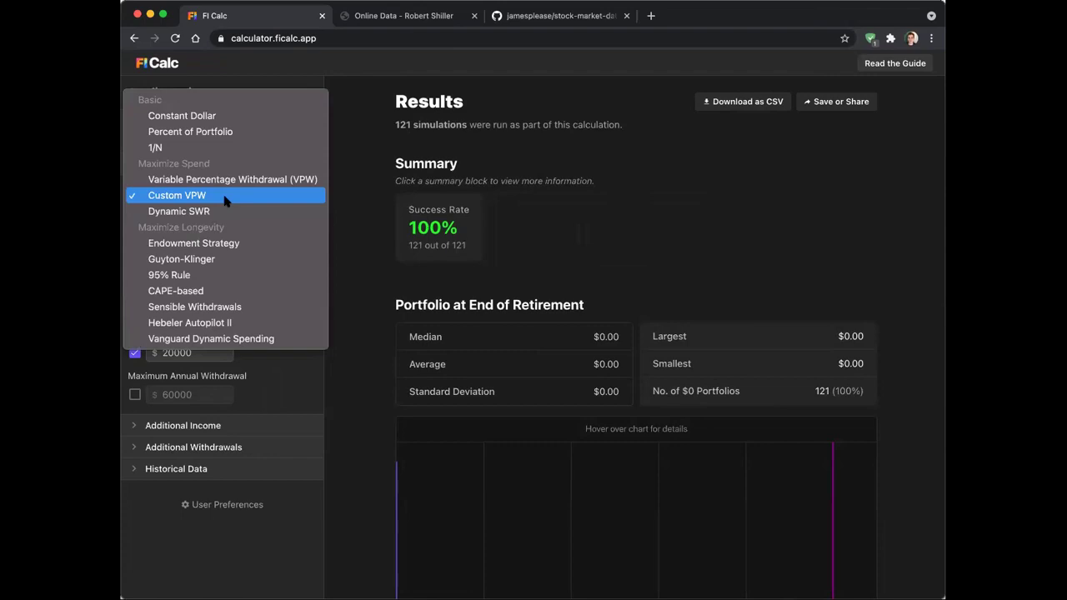
{"action": "left_click", "coordinate": [244, 260]}
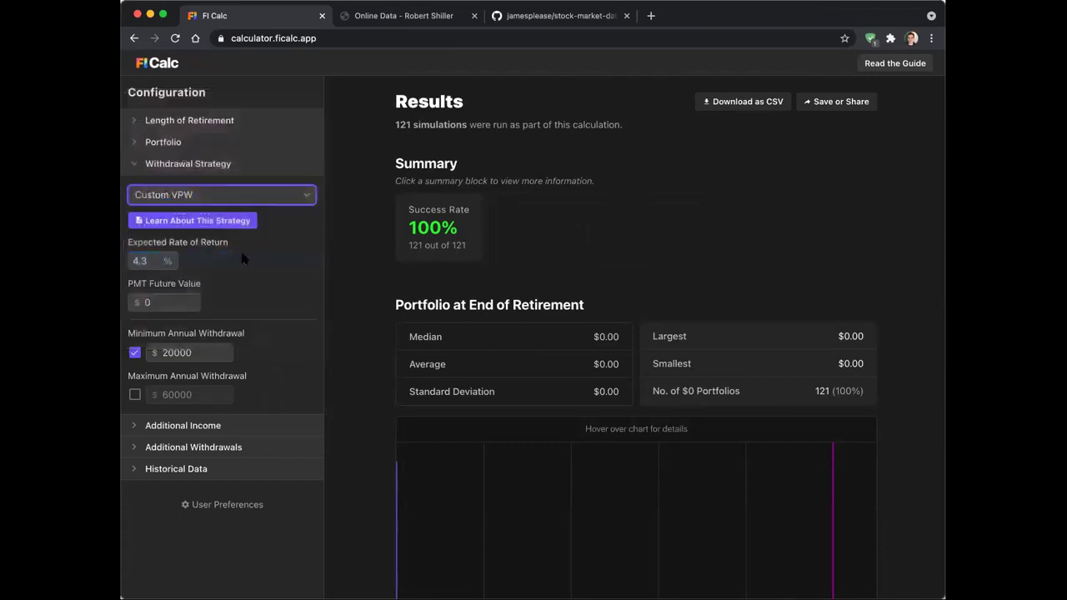
{"action": "scroll", "coordinate": [288, 238], "scroll_direction": "down", "scroll_amount": 3}
{"action": "scroll", "coordinate": [288, 236], "scroll_direction": "down", "scroll_amount": 2}
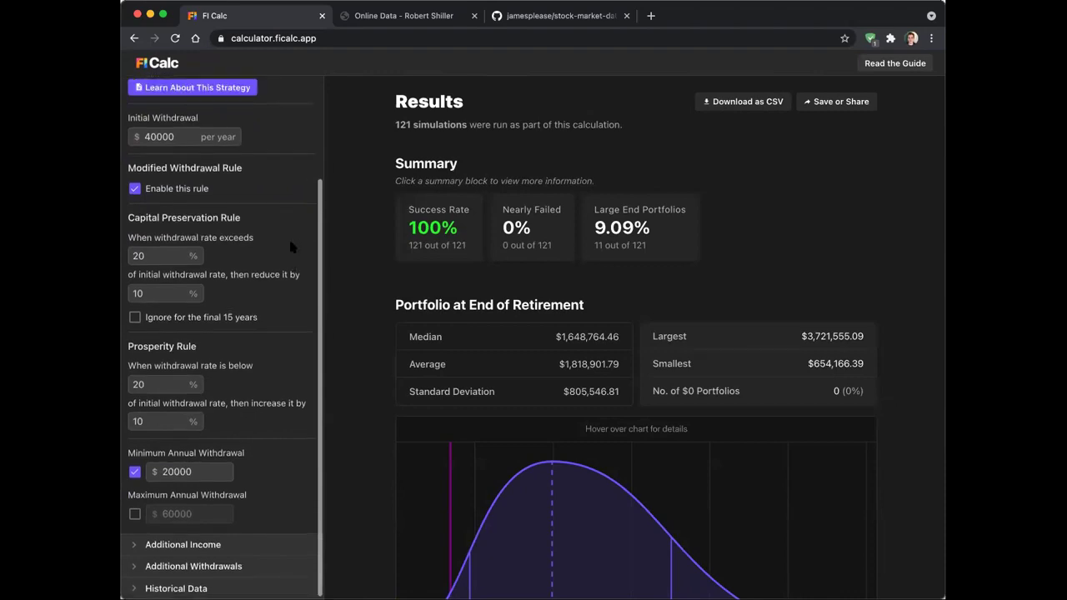
{"action": "scroll", "coordinate": [289, 237], "scroll_direction": "up", "scroll_amount": 1}
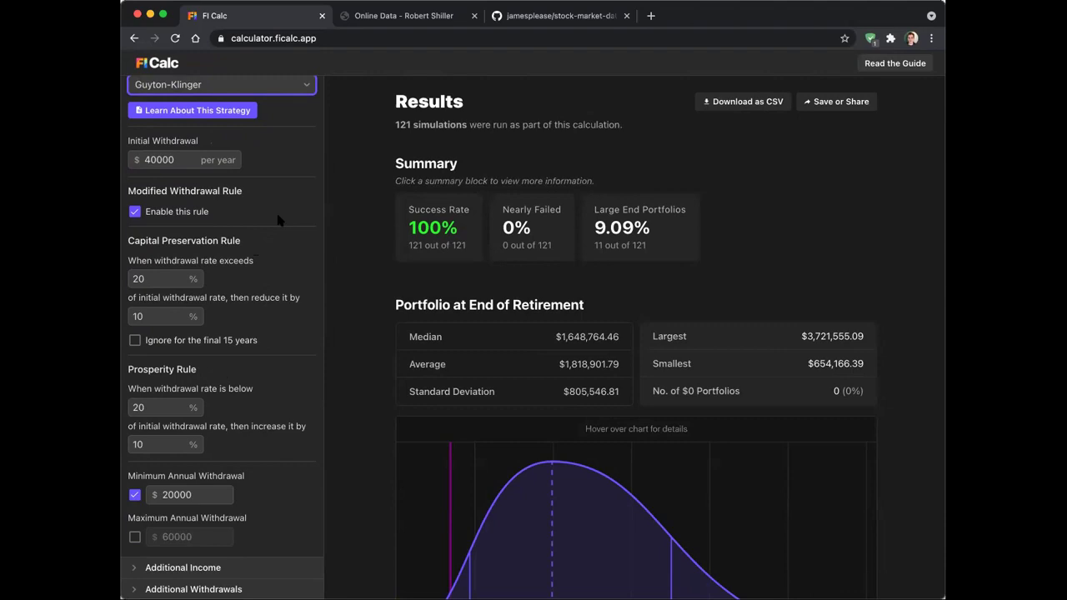
{"action": "scroll", "coordinate": [279, 219], "scroll_direction": "up", "scroll_amount": 1}
{"action": "scroll", "coordinate": [278, 219], "scroll_direction": "down", "scroll_amount": 1}
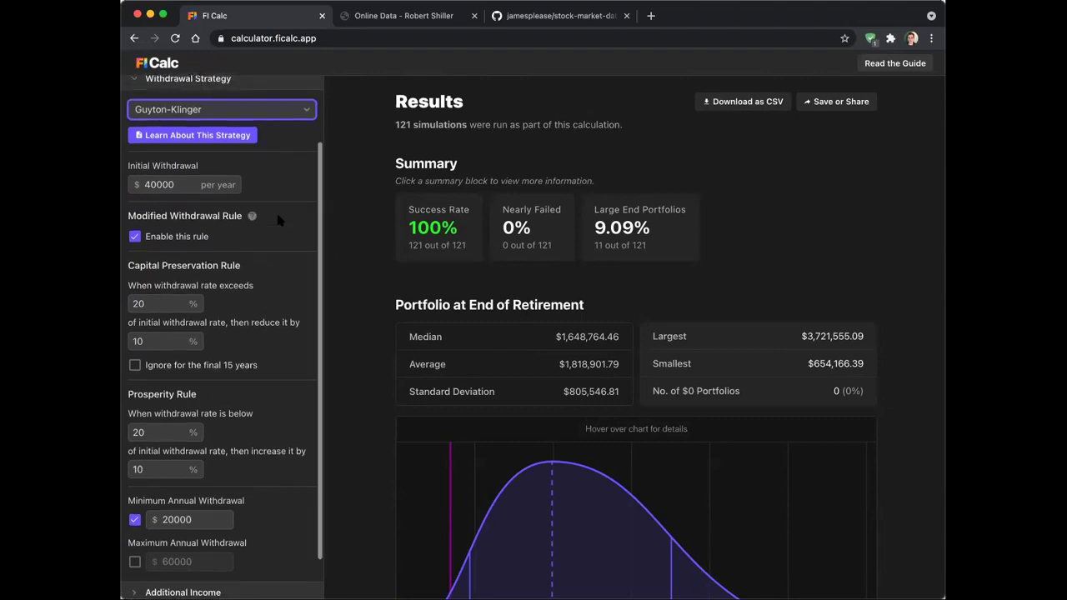
{"action": "left_click", "coordinate": [239, 128]}
{"action": "key", "text": "Escape"}
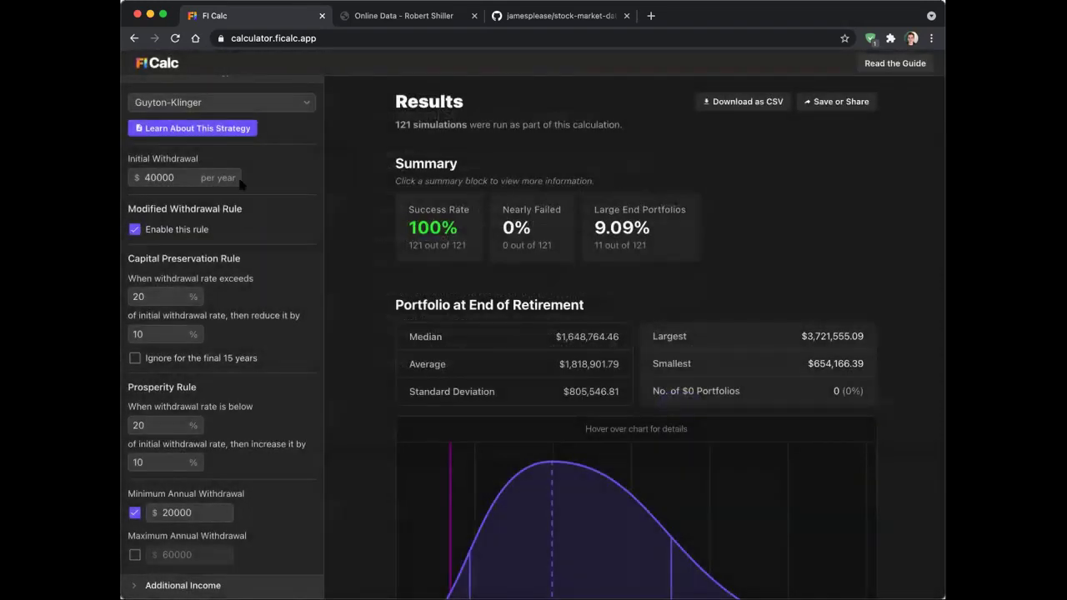
Look through the list of withdrawal strategies and switch to Variable Percentage Withdrawal (VPW)
{"action": "left_click", "coordinate": [219, 102]}
{"action": "scroll", "coordinate": [241, 98], "scroll_direction": "up", "scroll_amount": 2}
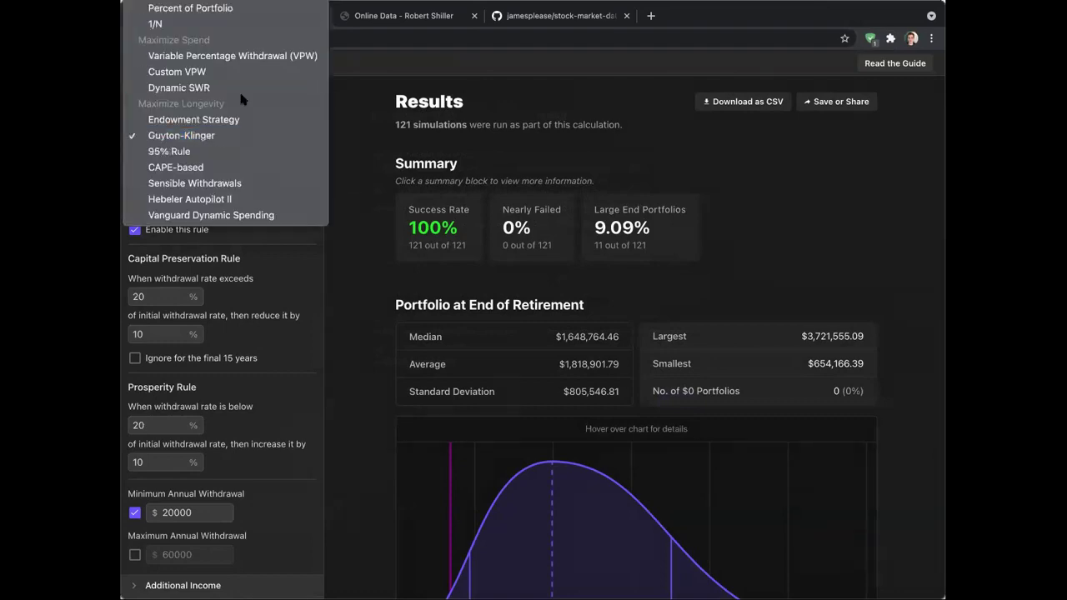
{"action": "left_click", "coordinate": [264, 101]}
{"action": "left_click", "coordinate": [264, 102]}
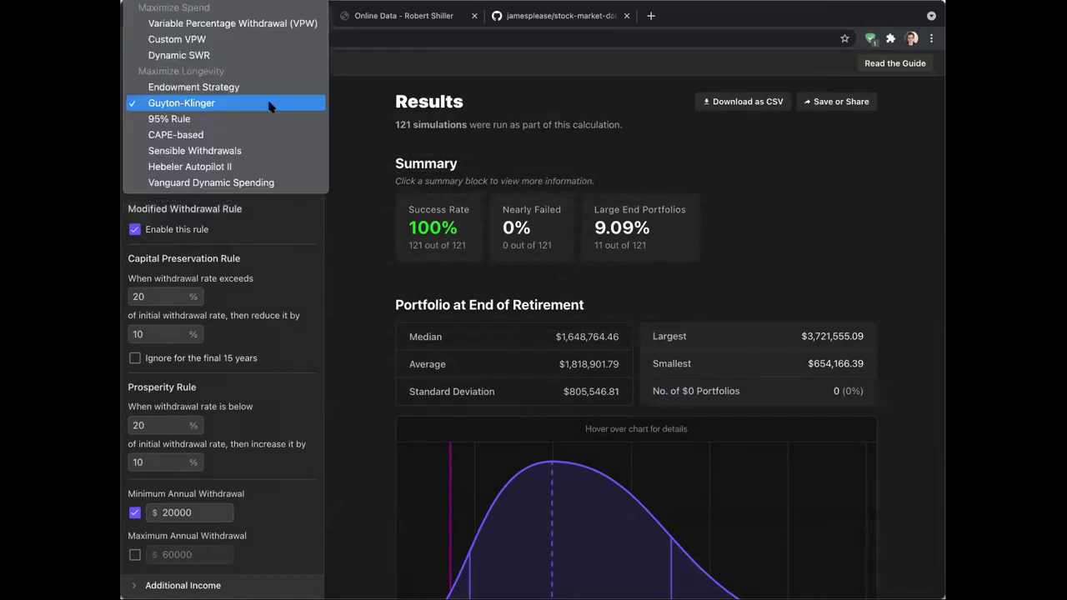
{"action": "scroll", "coordinate": [266, 104], "scroll_direction": "up", "scroll_amount": 2}
{"action": "left_click", "coordinate": [267, 103]}
{"action": "left_click", "coordinate": [292, 103]}
{"action": "scroll", "coordinate": [274, 101], "scroll_direction": "up", "scroll_amount": 2}
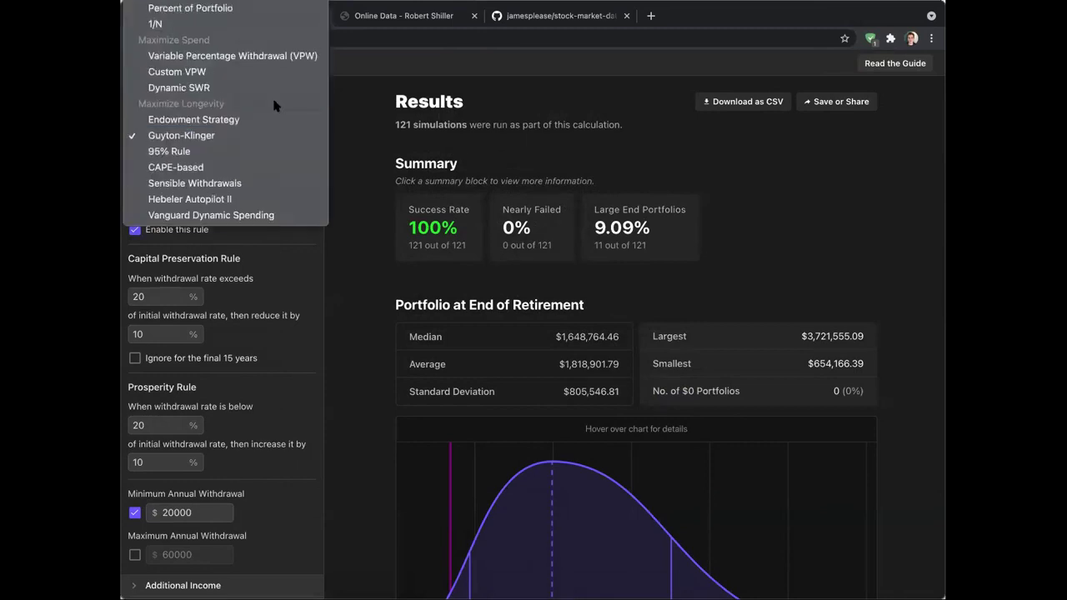
{"action": "left_click", "coordinate": [246, 56]}
{"action": "left_click", "coordinate": [345, 172]}
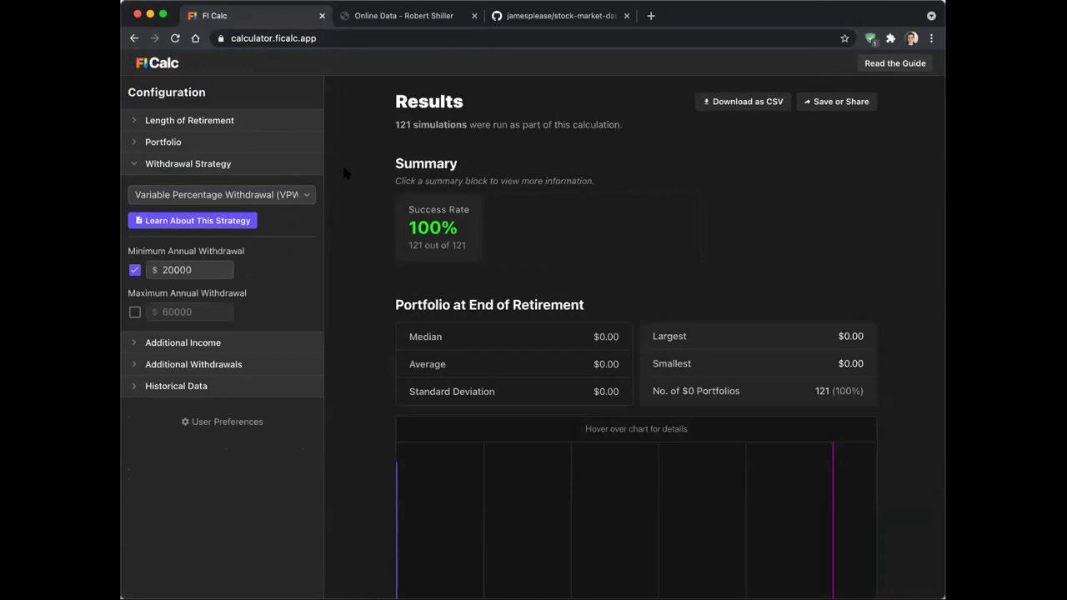
Switch the withdrawal strategy to Custom VPW and back to Variable Percentage Withdrawal (VPW)
{"action": "left_click", "coordinate": [300, 197]}
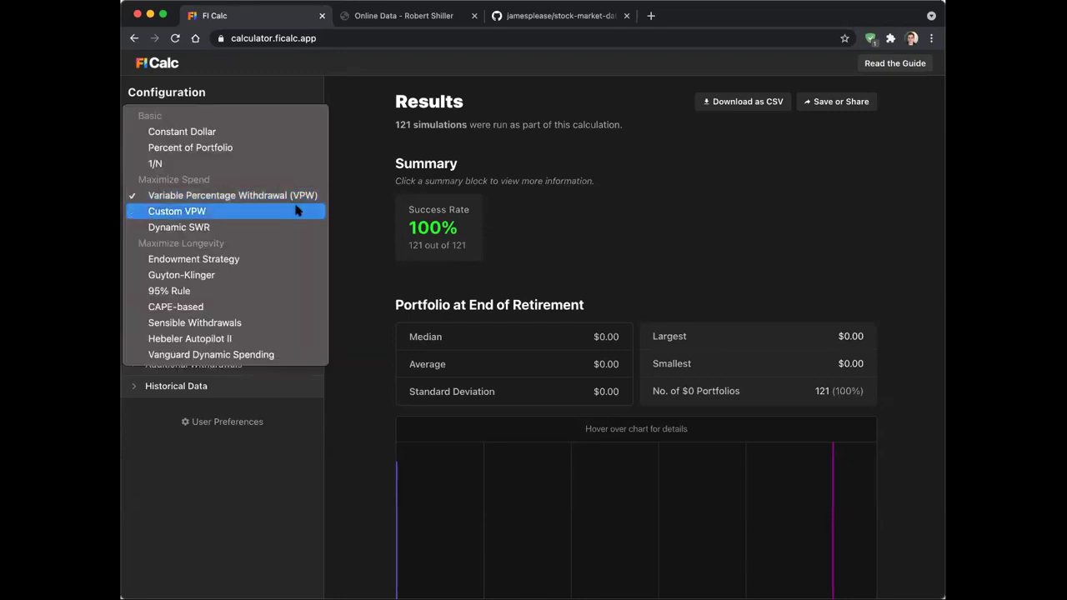
{"action": "left_click", "coordinate": [298, 209]}
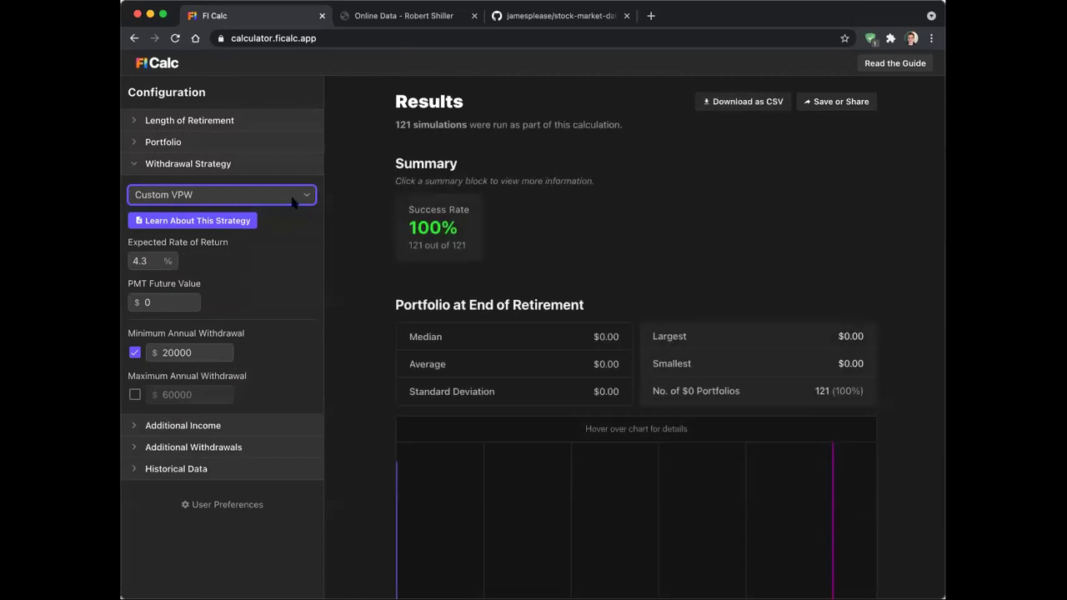
{"action": "left_click", "coordinate": [293, 201]}
{"action": "left_click", "coordinate": [352, 203]}
{"action": "left_click", "coordinate": [252, 196]}
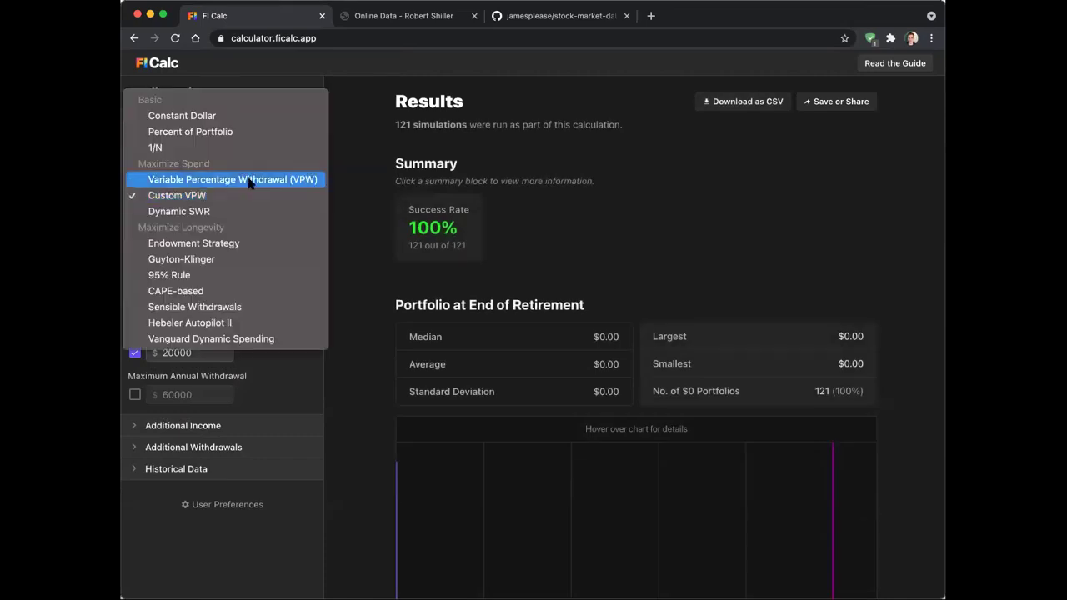
{"action": "left_click", "coordinate": [250, 180]}
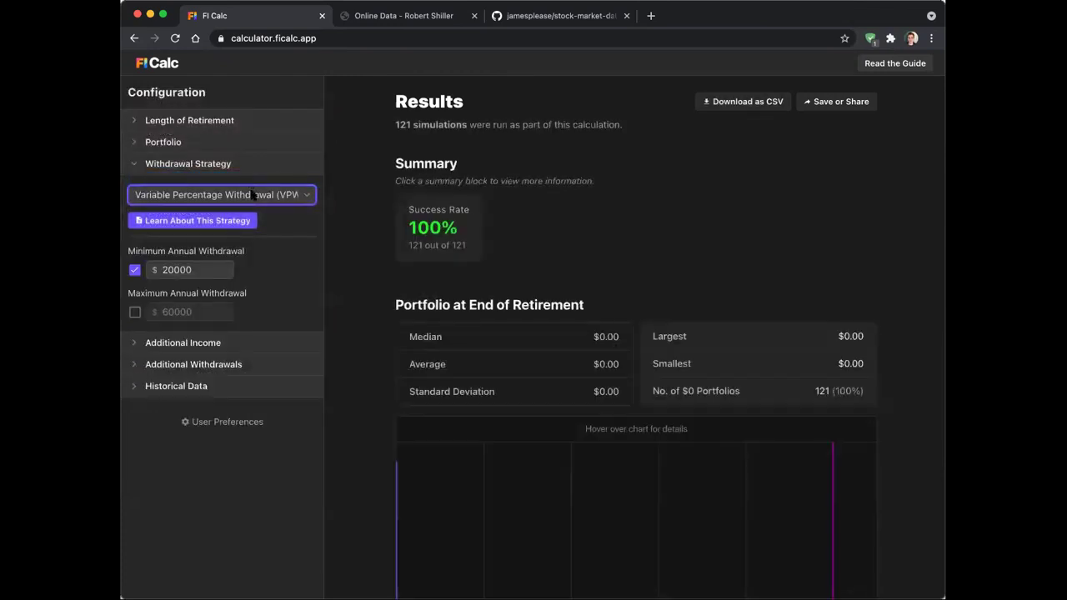
Switch the withdrawal strategy to Endowment Strategy and open its explanation
{"action": "left_click", "coordinate": [252, 195]}
{"action": "left_click", "coordinate": [240, 256]}
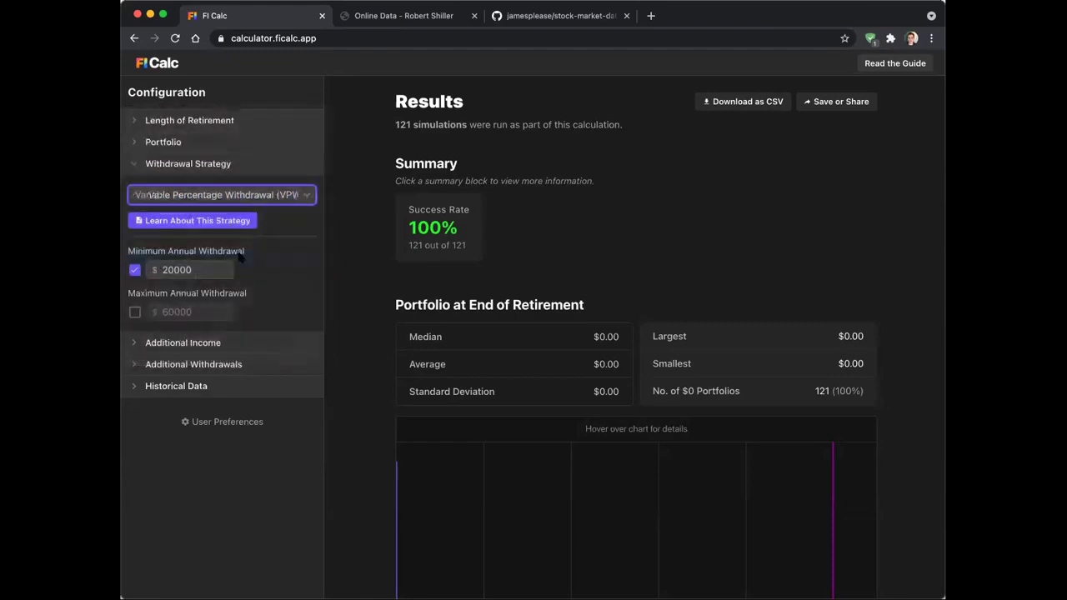
{"action": "left_click", "coordinate": [221, 221]}
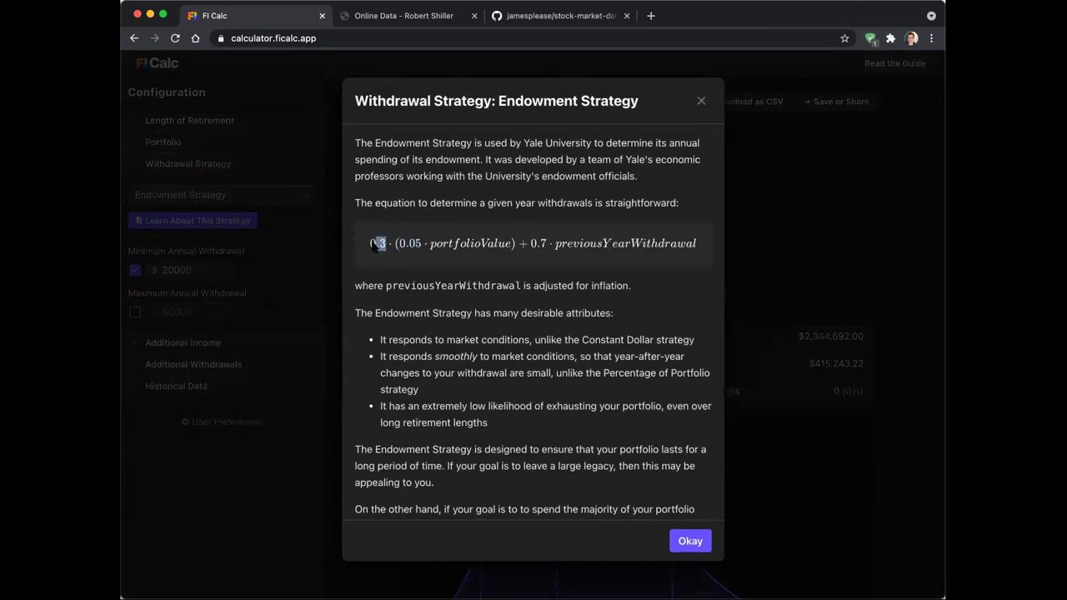
Examine the Endowment Strategy equation, highlighting its 0.3 and 0.7 weightings, and close the explanation
{"action": "double_click", "coordinate": [397, 244]}
{"action": "left_click_drag", "start_coordinate": [550, 247], "coordinate": [533, 247]}
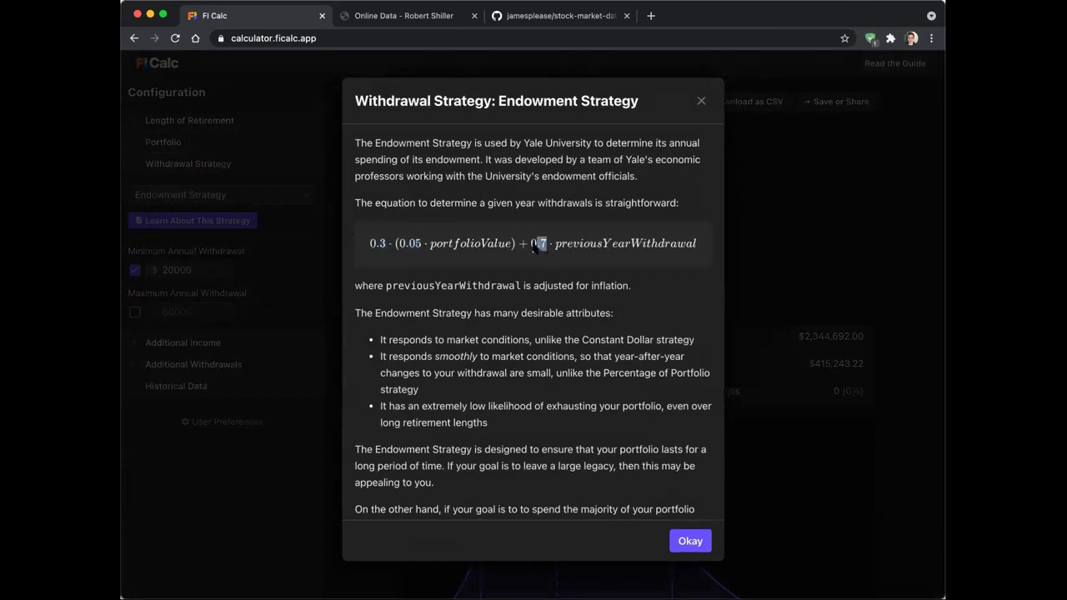
{"action": "left_click_drag", "start_coordinate": [425, 250], "coordinate": [372, 247]}
{"action": "left_click", "coordinate": [401, 249]}
{"action": "left_click", "coordinate": [461, 248]}
{"action": "left_click_drag", "start_coordinate": [548, 246], "coordinate": [525, 247]}
{"action": "left_click", "coordinate": [420, 251]}
{"action": "left_click", "coordinate": [690, 544]}
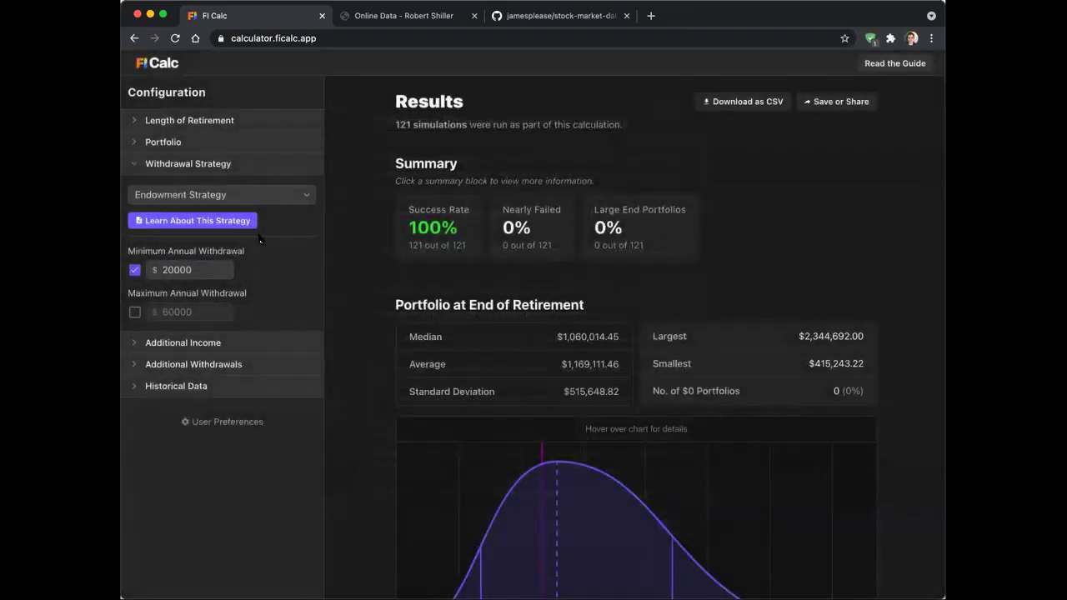
Switch the withdrawal strategy to Vanguard Dynamic Spending, read how its withdrawal rate works in the explanation, and close it
{"action": "left_click", "coordinate": [287, 200]}
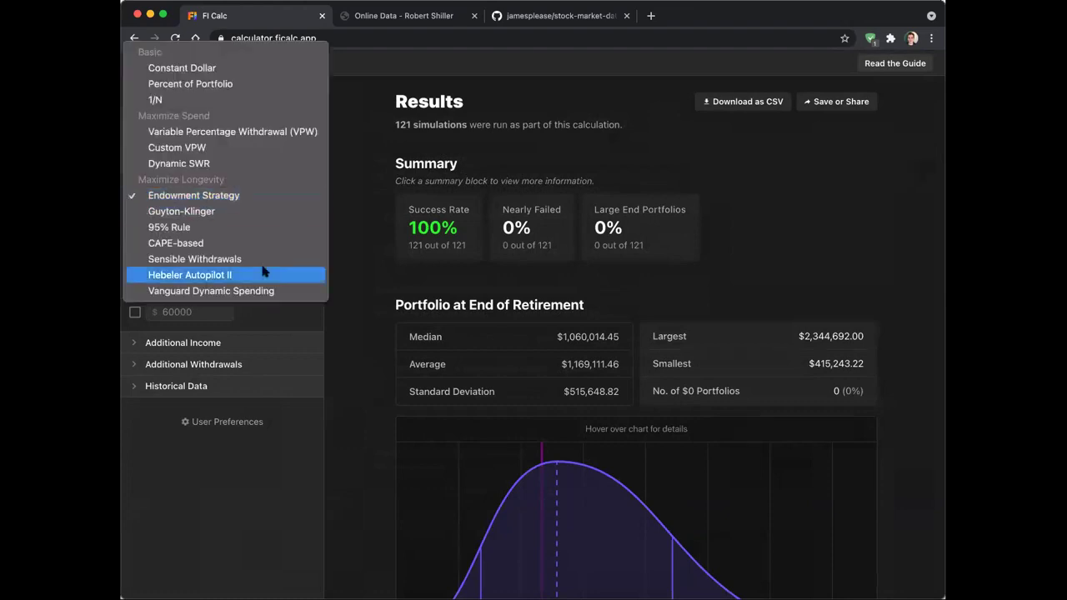
{"action": "left_click", "coordinate": [242, 289]}
{"action": "left_click", "coordinate": [198, 220]}
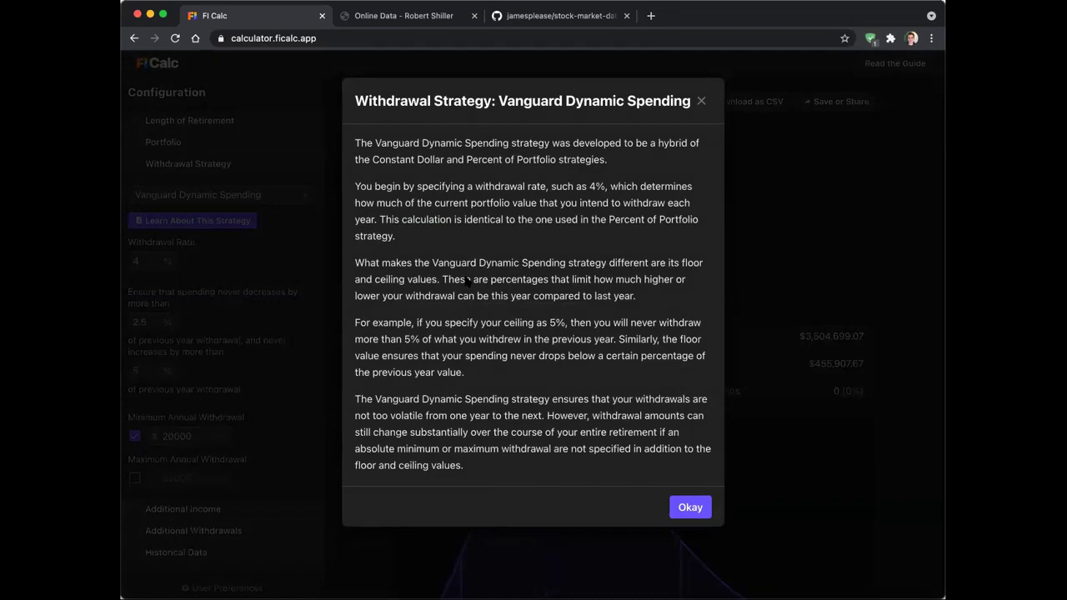
{"action": "triple_click", "coordinate": [407, 230]}
{"action": "left_click", "coordinate": [412, 217]}
{"action": "left_click", "coordinate": [690, 507]}
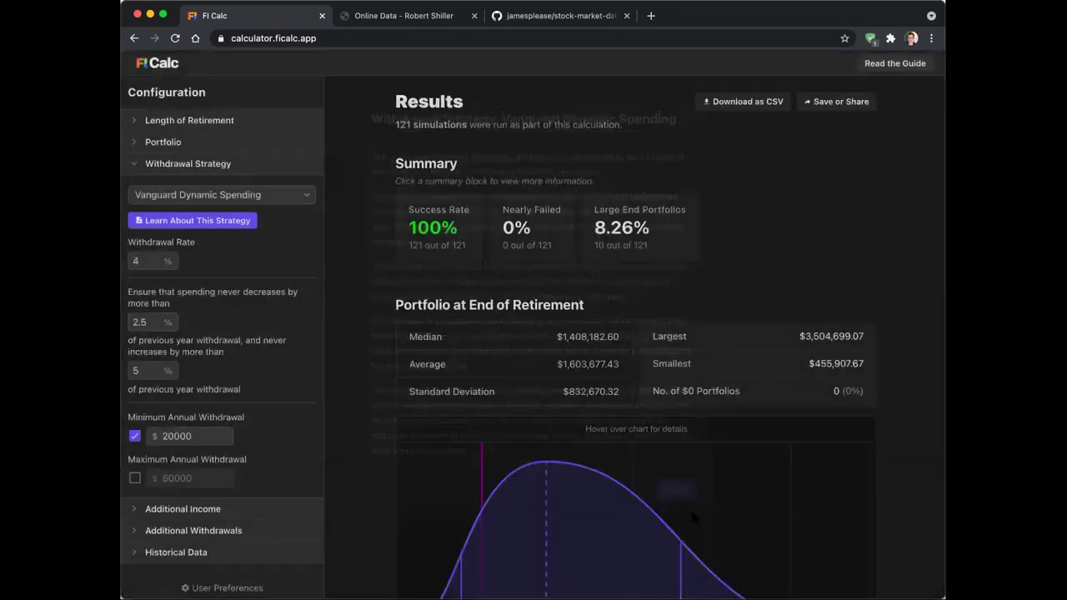
Review the Vanguard Dynamic Spending settings and reread the explanation of its floor and ceiling values
{"action": "scroll", "coordinate": [298, 254], "scroll_direction": "down", "scroll_amount": 1}
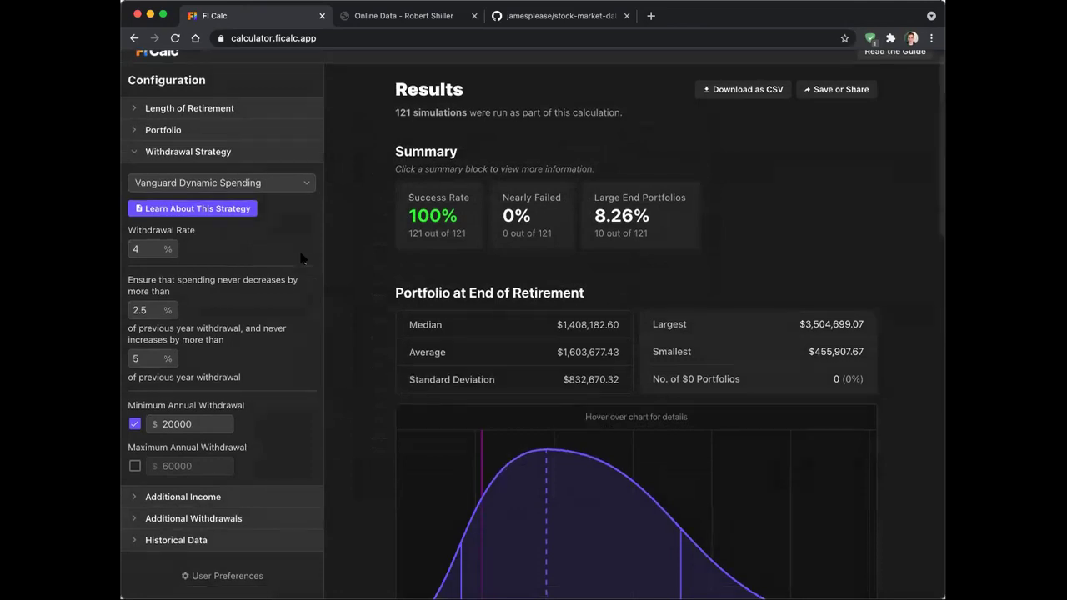
{"action": "scroll", "coordinate": [301, 259], "scroll_direction": "down", "scroll_amount": 1}
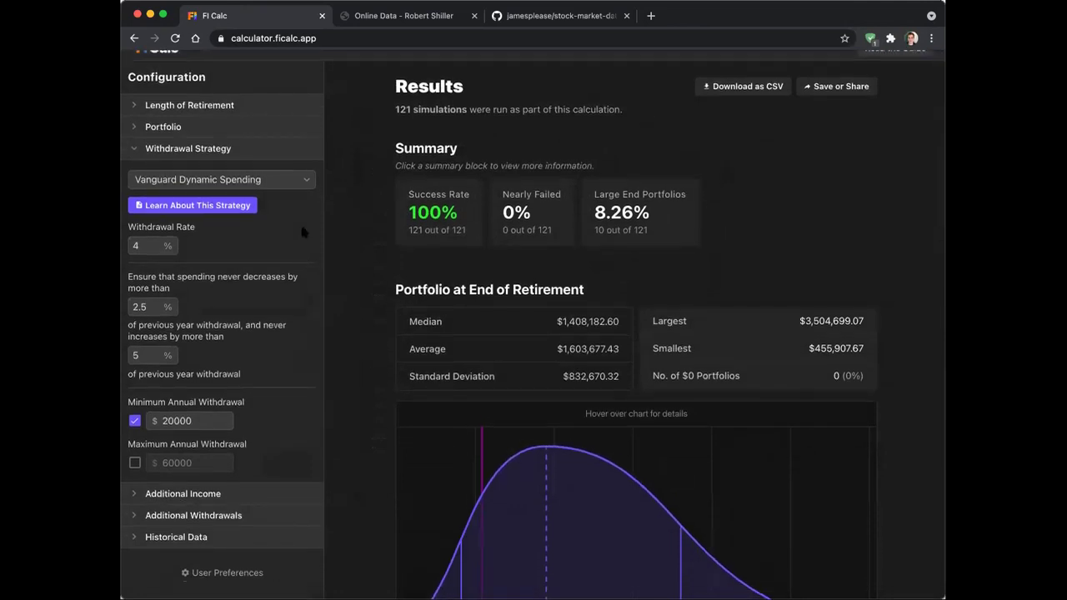
{"action": "left_click", "coordinate": [307, 180]}
{"action": "left_click", "coordinate": [345, 177]}
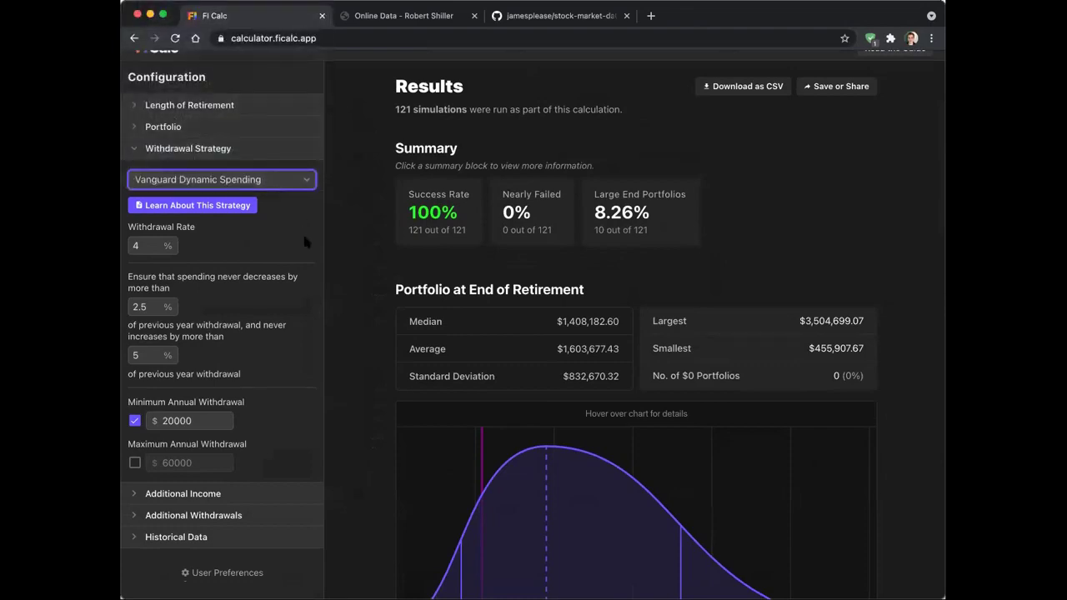
{"action": "left_click", "coordinate": [233, 205]}
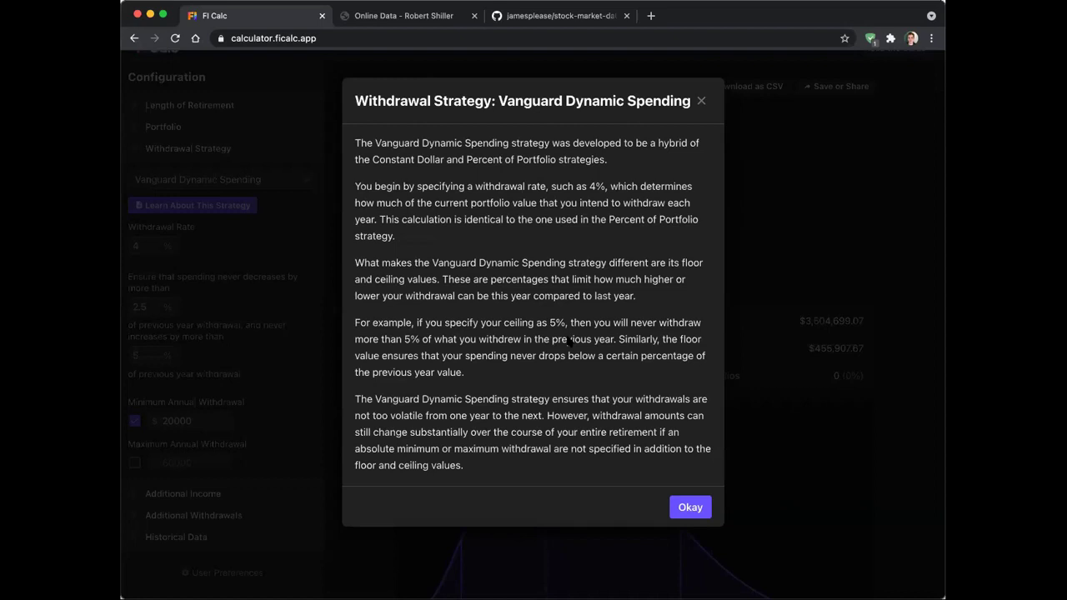
{"action": "left_click", "coordinate": [679, 506]}
Look through the available withdrawal strategies again, keeping Vanguard Dynamic Spending selected
{"action": "left_click", "coordinate": [260, 179]}
{"action": "left_click", "coordinate": [338, 192]}
{"action": "left_click", "coordinate": [286, 181]}
{"action": "scroll", "coordinate": [255, 147], "scroll_direction": "up", "scroll_amount": 1}
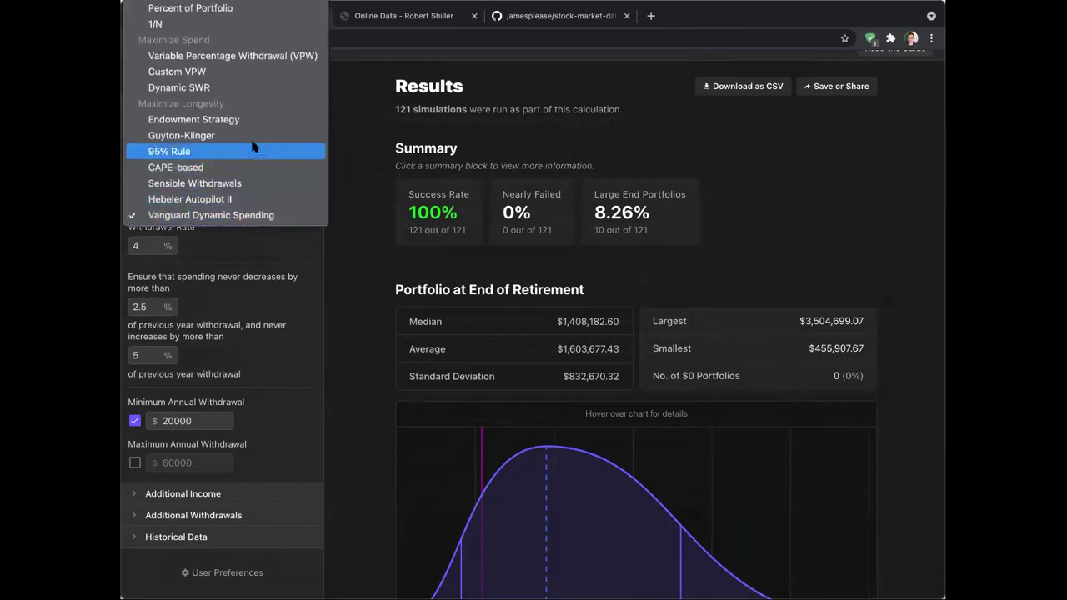
{"action": "left_click", "coordinate": [376, 148]}
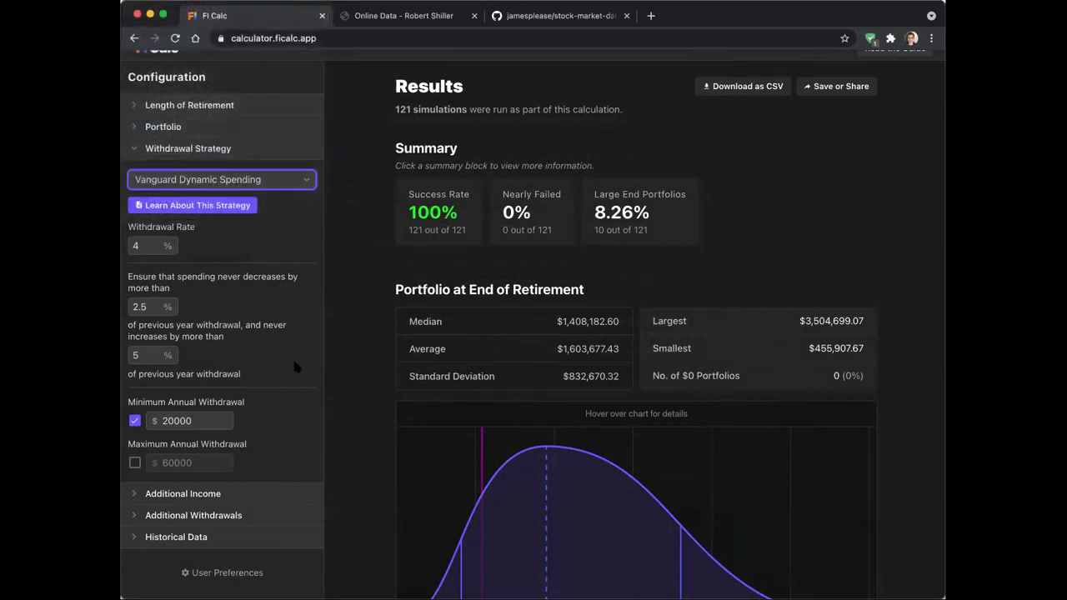
Set the withdrawal strategy to Percent of Portfolio and turn off its minimum annual withdrawal
{"action": "scroll", "coordinate": [258, 359], "scroll_direction": "down", "scroll_amount": 1}
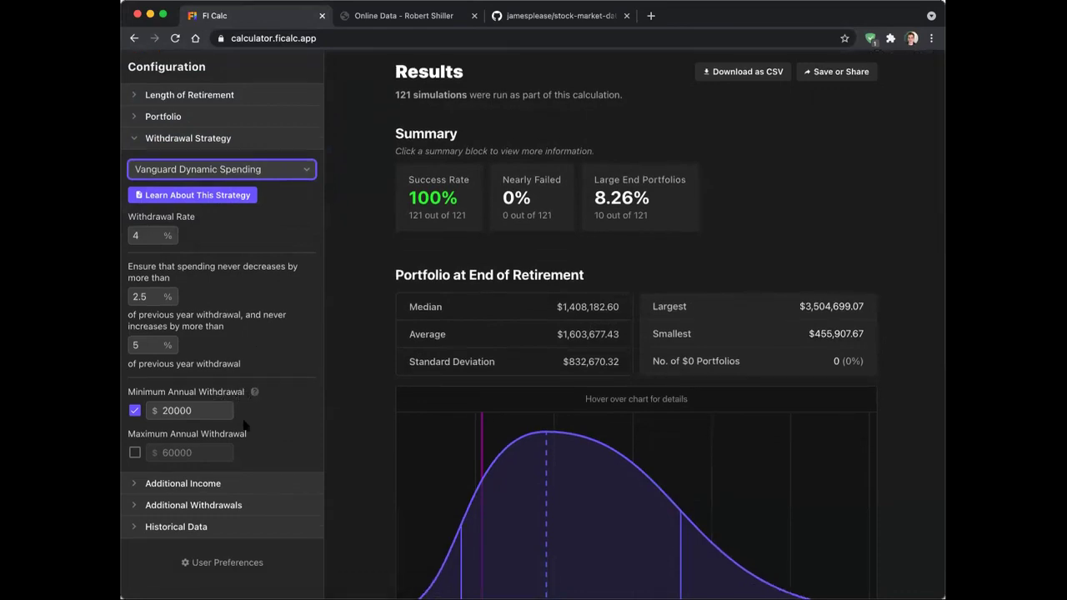
{"action": "left_click", "coordinate": [296, 169]}
{"action": "scroll", "coordinate": [275, 129], "scroll_direction": "up", "scroll_amount": 2}
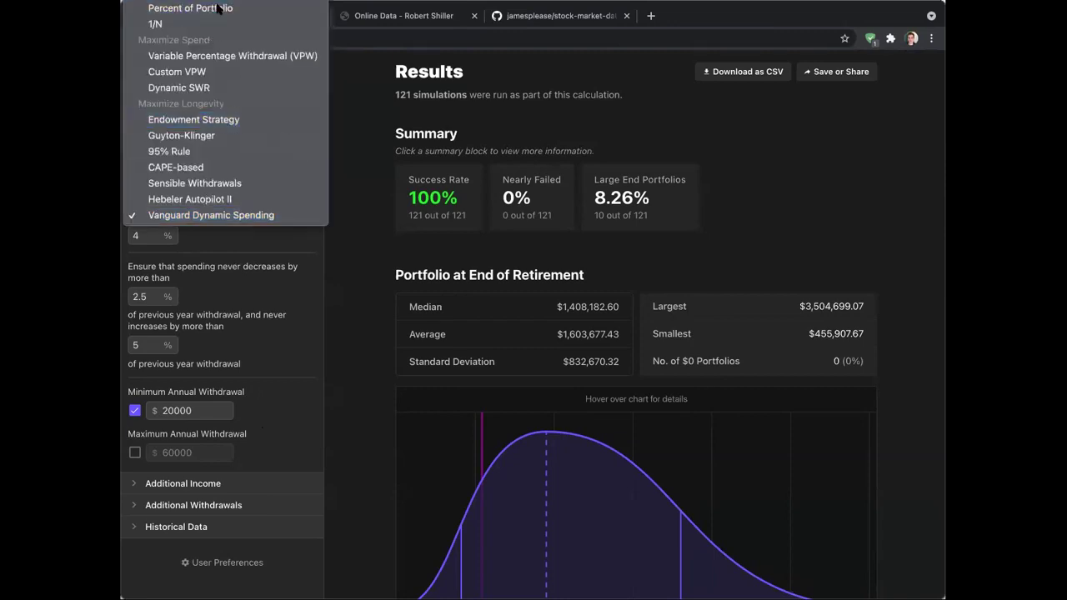
{"action": "left_click", "coordinate": [190, 8]}
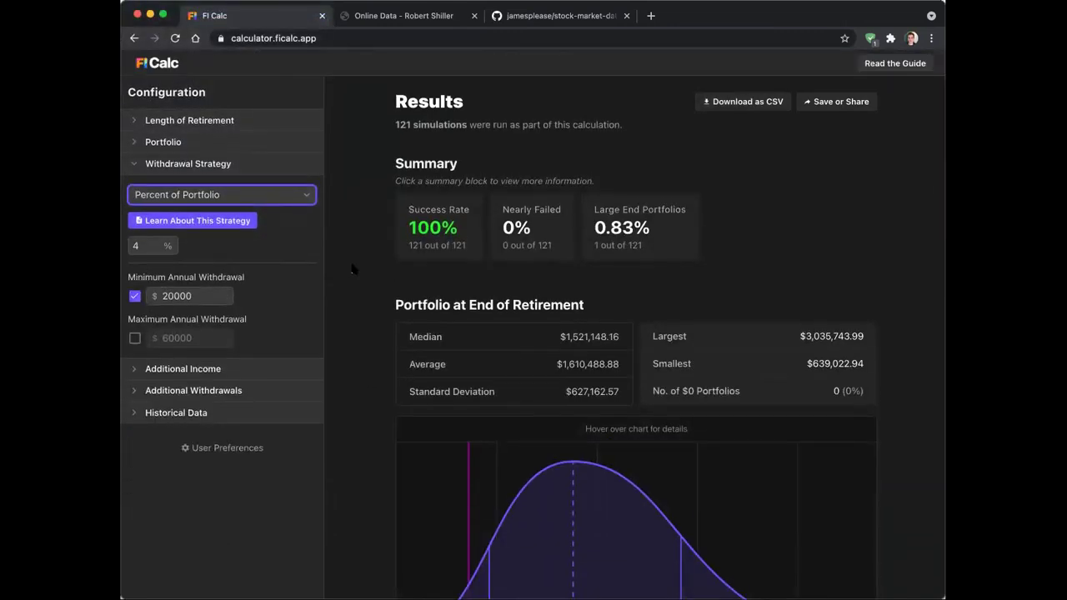
{"action": "left_click", "coordinate": [135, 296]}
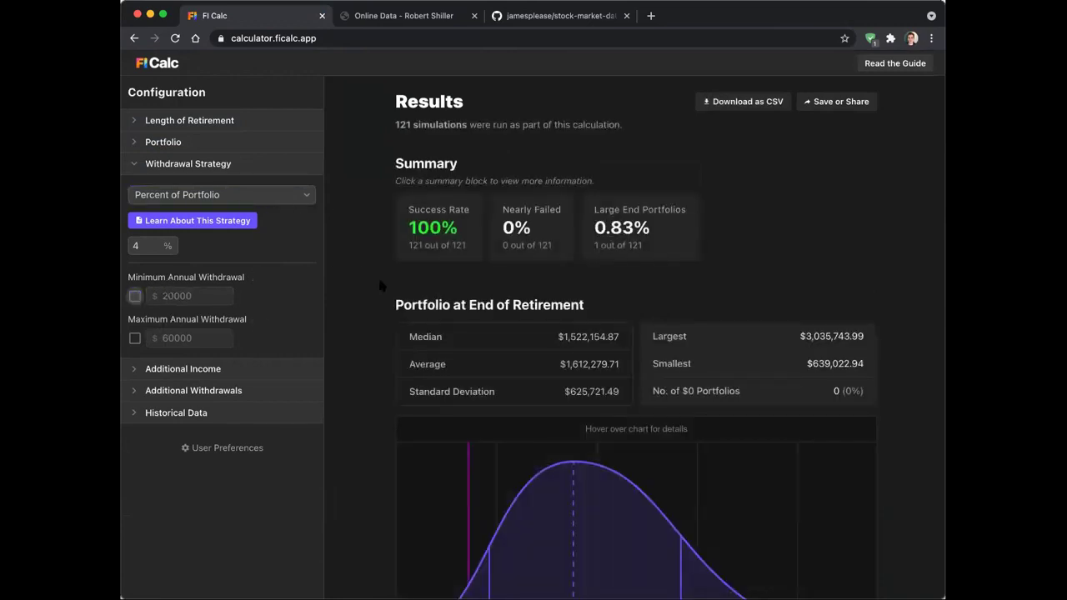
Examine the Available Spend results and highlight the smallest spend amount
{"action": "scroll", "coordinate": [381, 281], "scroll_direction": "down", "scroll_amount": 6}
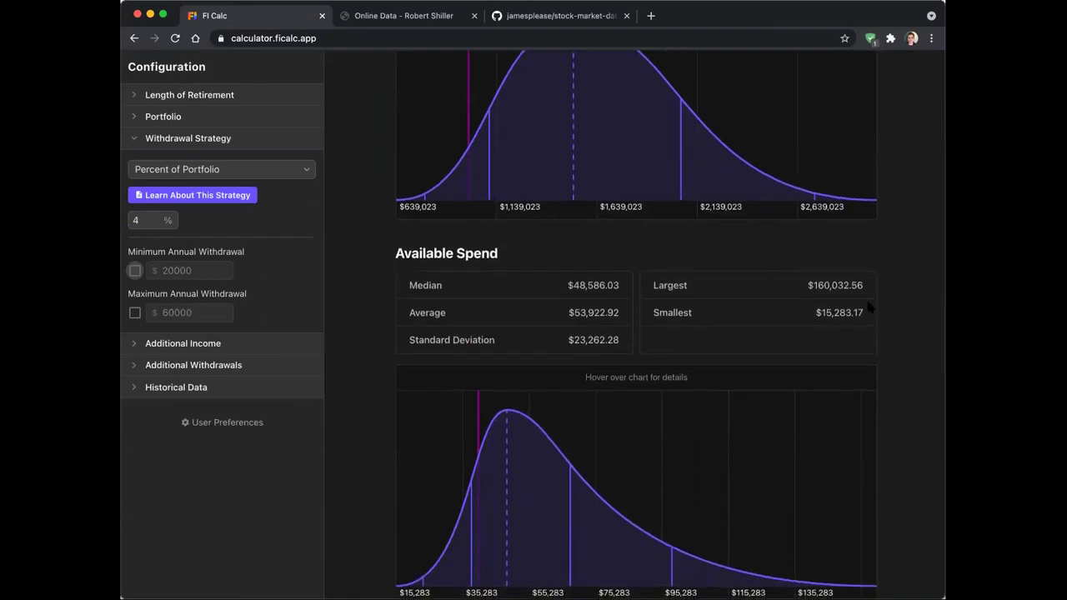
{"action": "left_click_drag", "start_coordinate": [867, 314], "coordinate": [807, 321]}
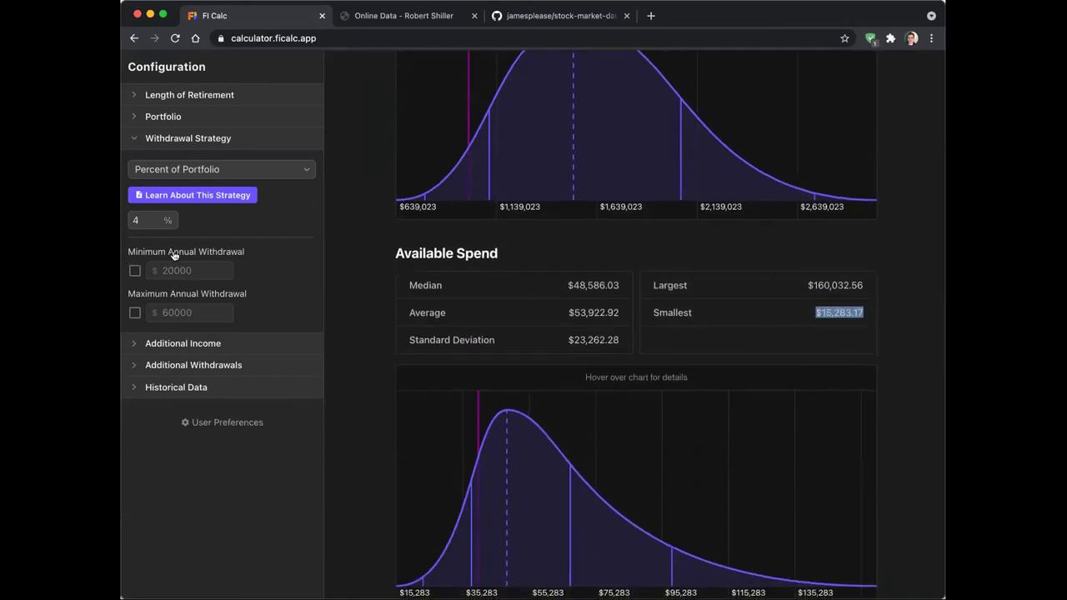
Highlight the smallest available spend, and turn on the minimum annual withdrawal with a value of $35,000
{"action": "left_click", "coordinate": [644, 250]}
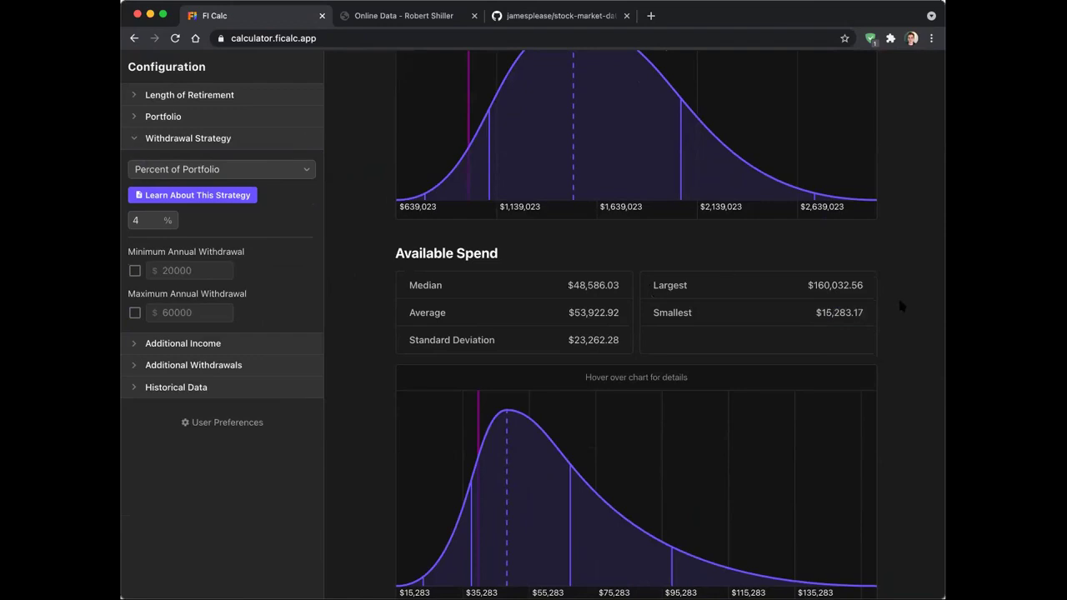
{"action": "left_click_drag", "start_coordinate": [866, 314], "coordinate": [810, 316]}
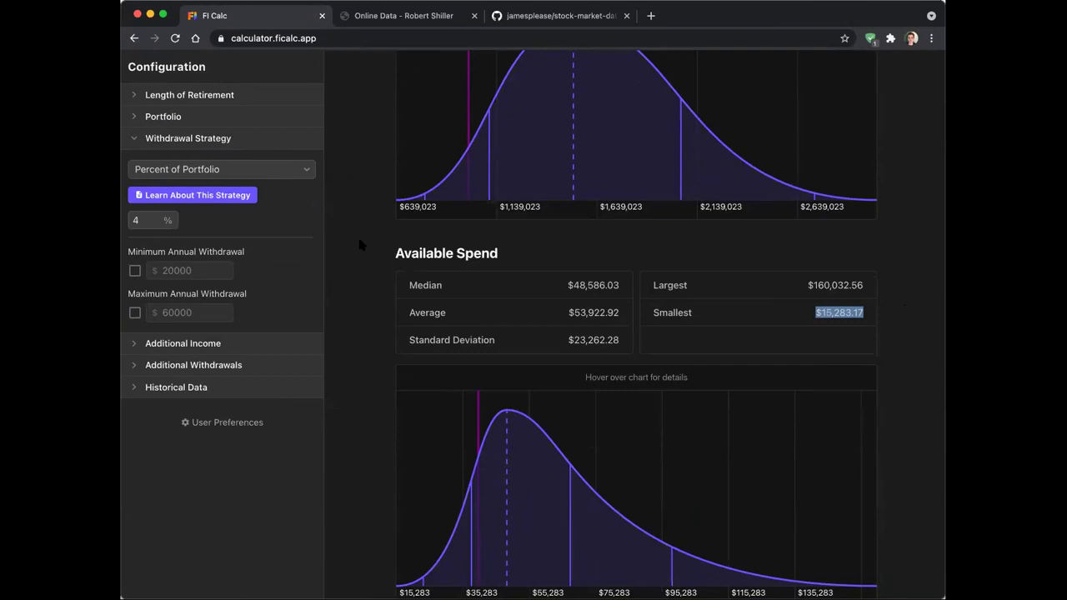
{"action": "left_click", "coordinate": [134, 270]}
{"action": "left_click_drag", "start_coordinate": [173, 266], "coordinate": [144, 268]}
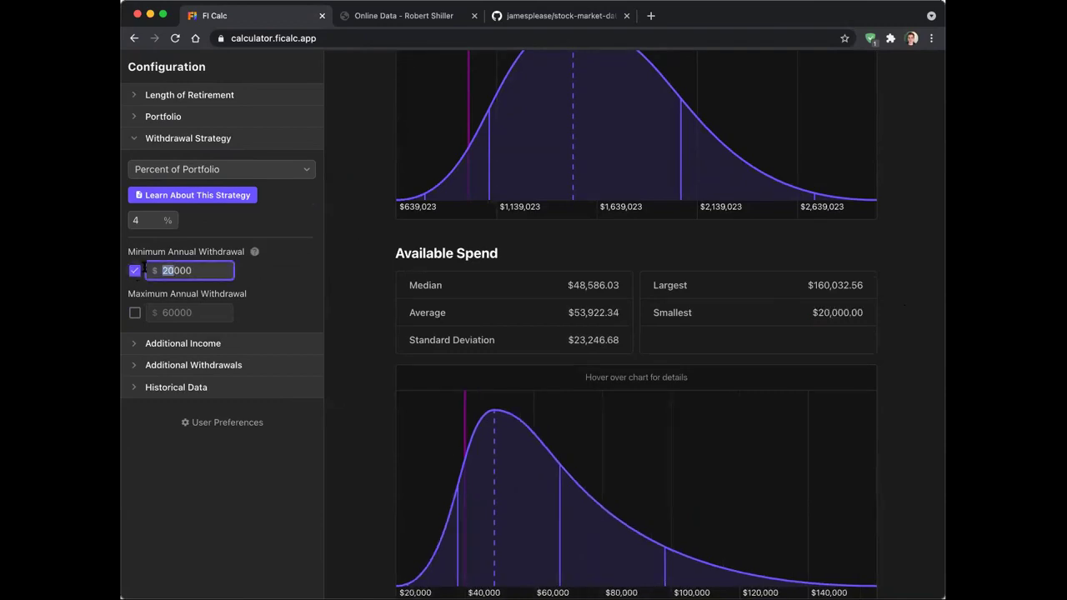
{"action": "type", "text": "35"}
{"action": "left_click", "coordinate": [300, 237]}
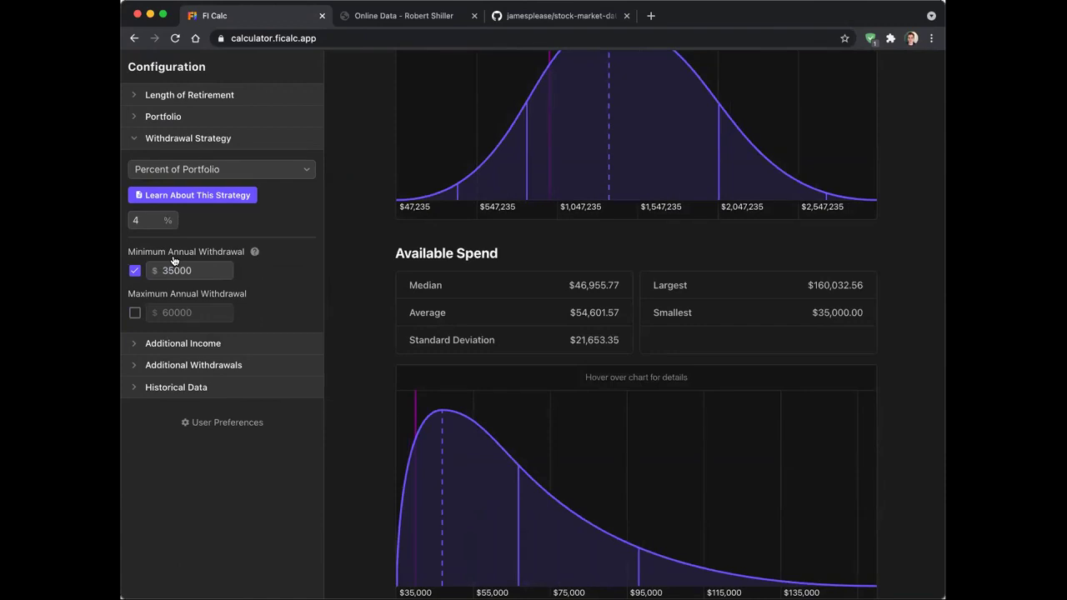
Highlight the smallest and largest amounts in the Available Spend results
{"action": "left_click_drag", "start_coordinate": [868, 321], "coordinate": [796, 321]}
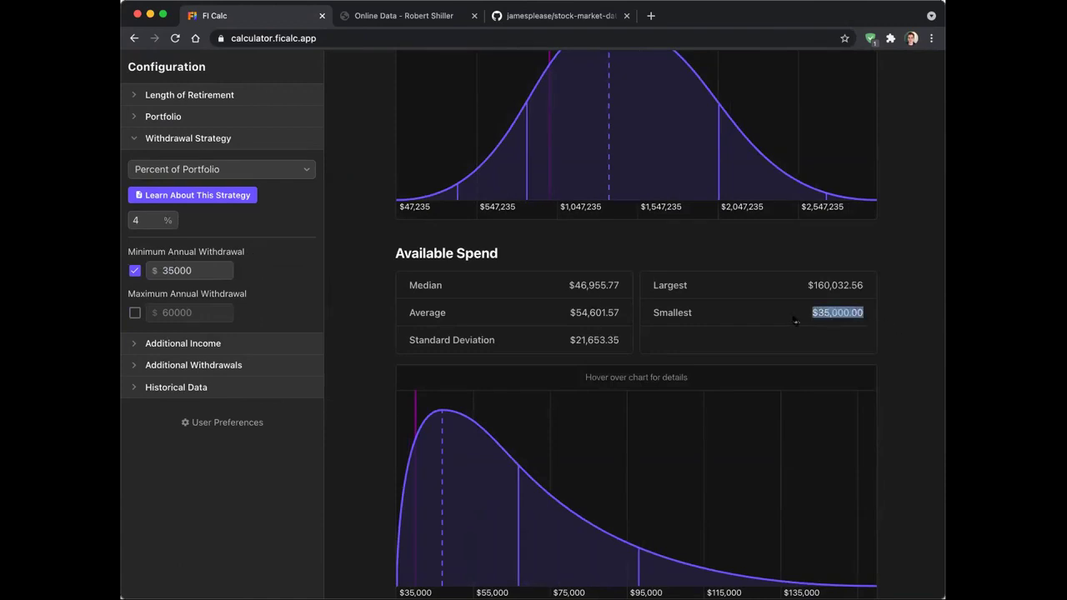
{"action": "left_click", "coordinate": [868, 313]}
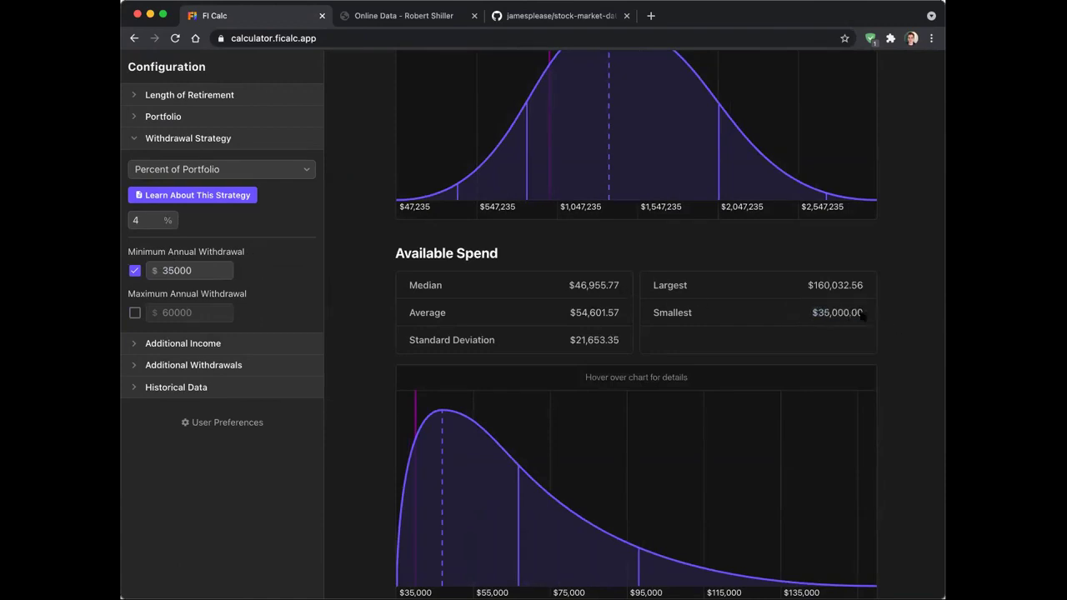
{"action": "left_click_drag", "start_coordinate": [869, 318], "coordinate": [799, 321]}
{"action": "left_click", "coordinate": [799, 321]}
{"action": "left_click_drag", "start_coordinate": [869, 290], "coordinate": [782, 289]}
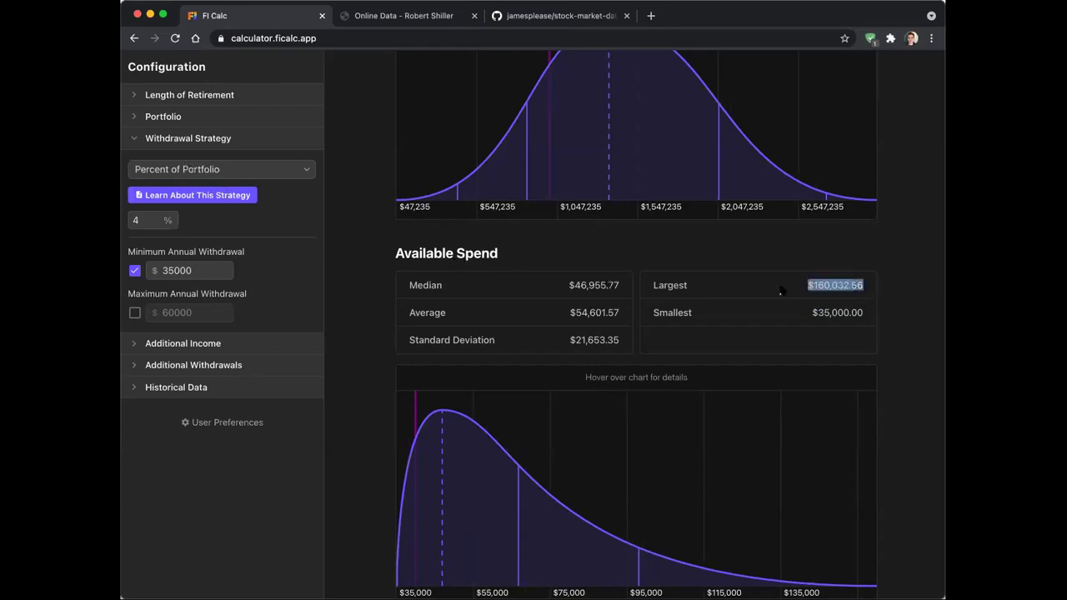
Try a maximum annual withdrawal of $60,000, check the largest available spend, and turn the limit off again
{"action": "left_click", "coordinate": [135, 314]}
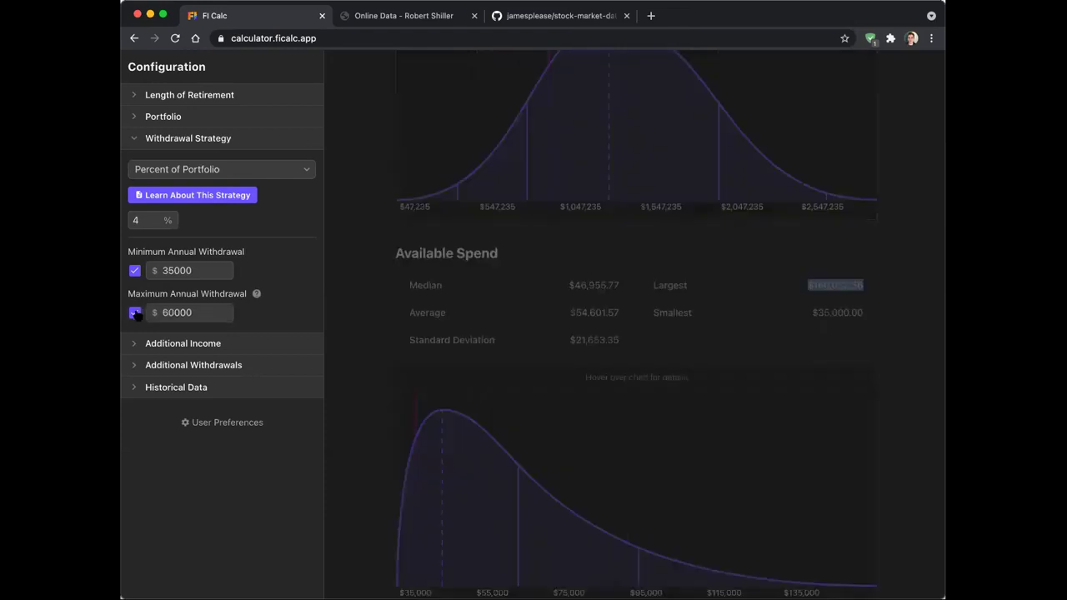
{"action": "left_click_drag", "start_coordinate": [809, 293], "coordinate": [863, 287]}
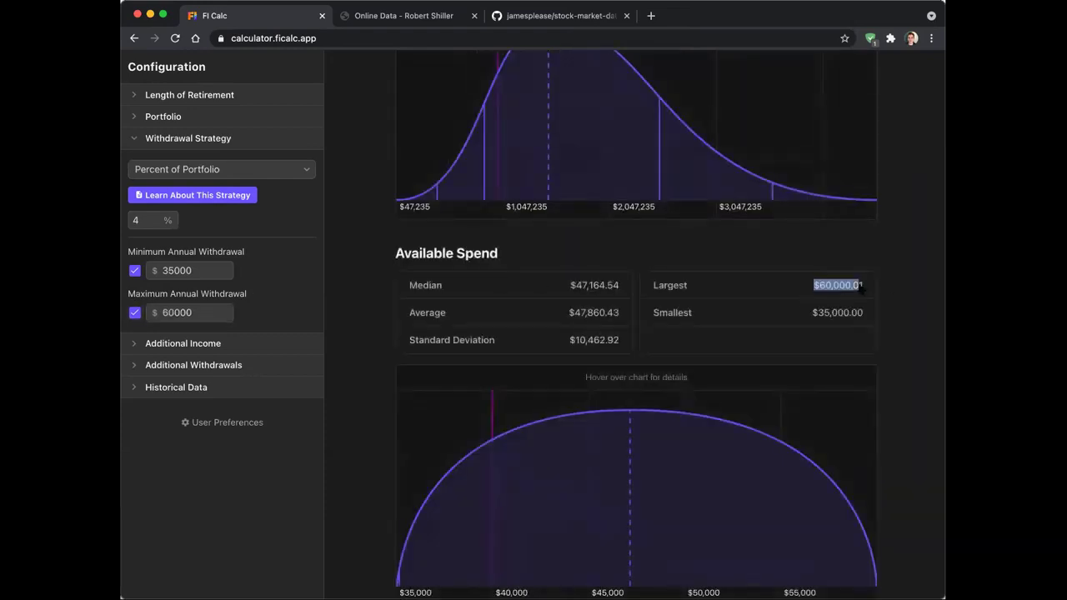
{"action": "left_click", "coordinate": [872, 289]}
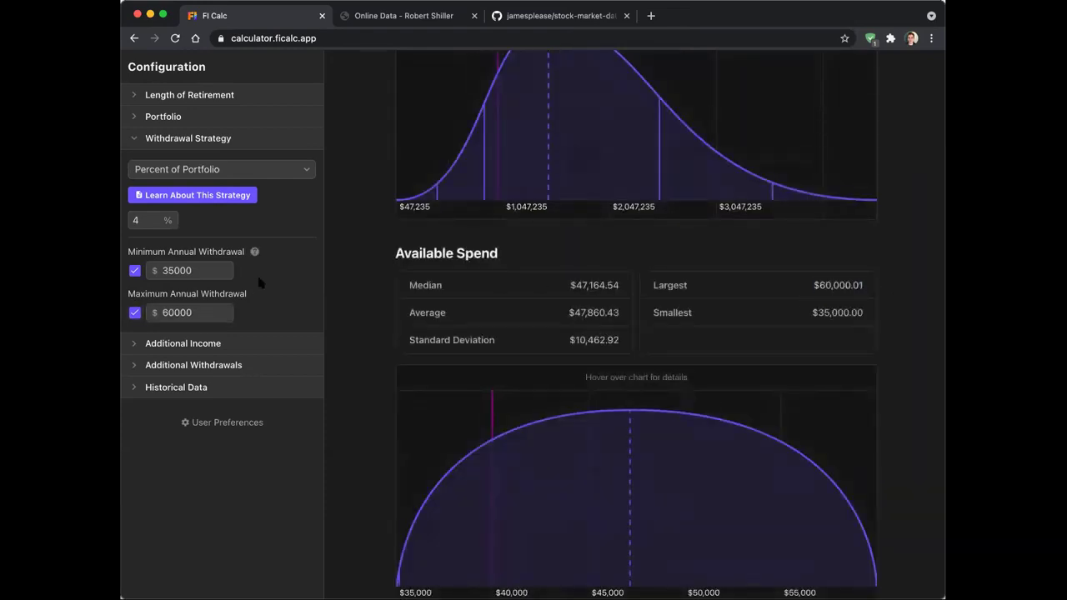
{"action": "left_click", "coordinate": [135, 312]}
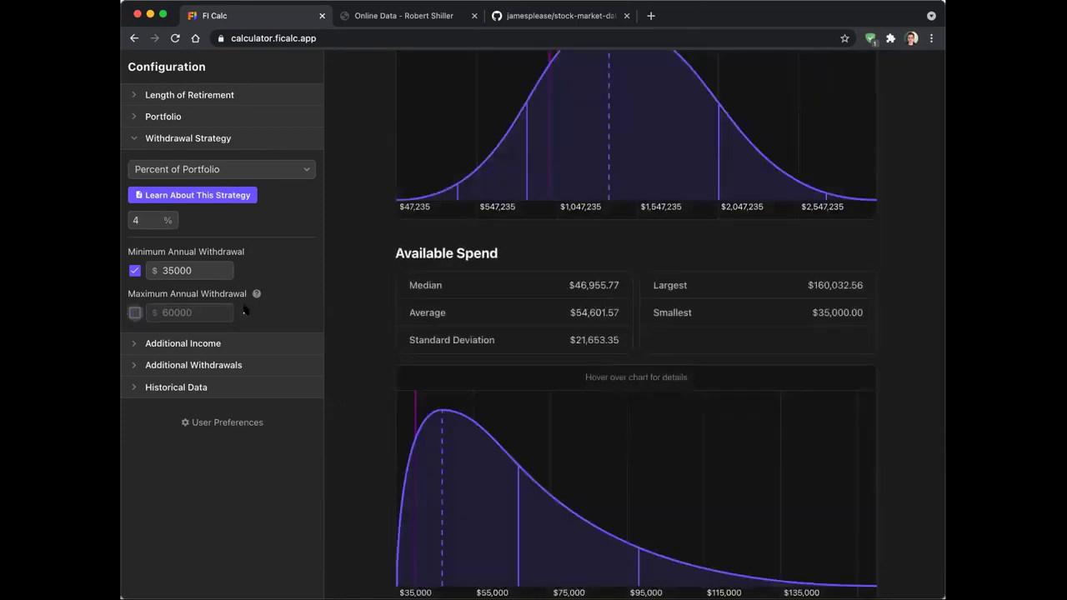
Start an additional income entry named Side job with an annual amount of $10,000 adjusted for inflation
{"action": "left_click", "coordinate": [220, 142]}
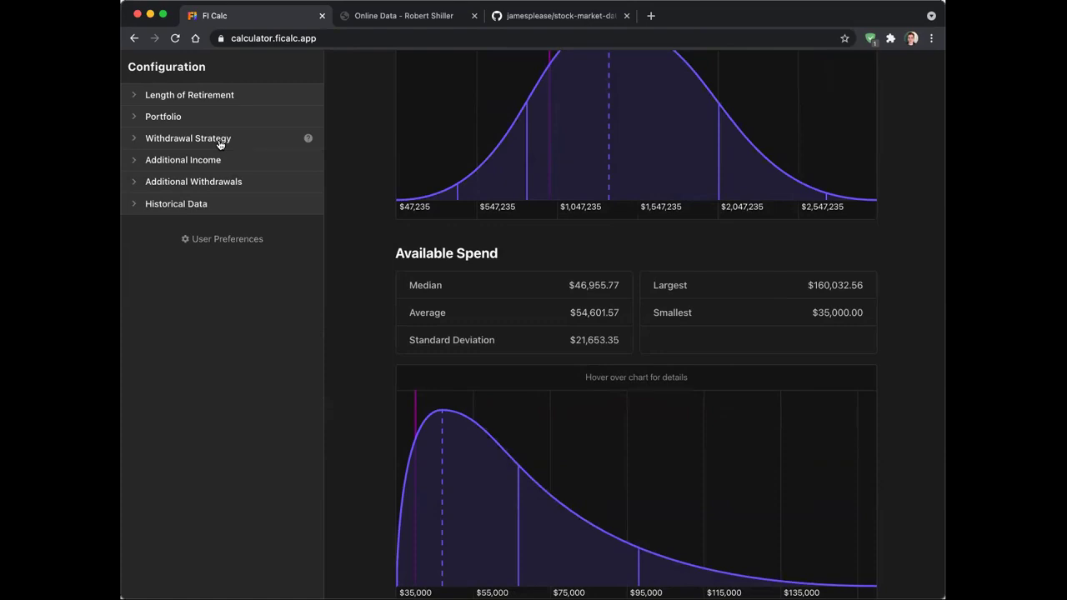
{"action": "left_click", "coordinate": [222, 159]}
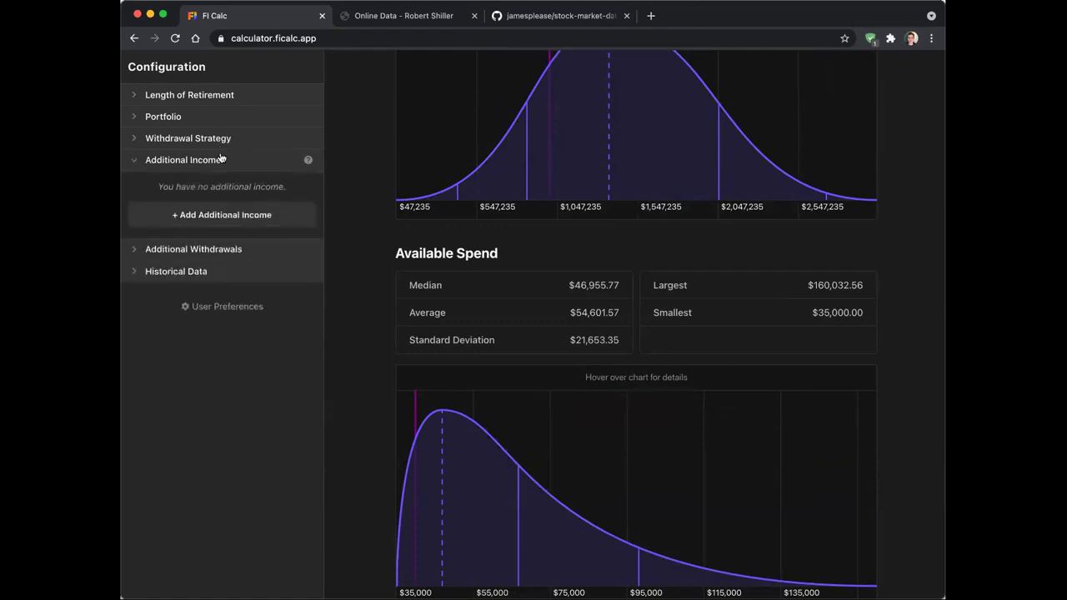
{"action": "left_click", "coordinate": [266, 215]}
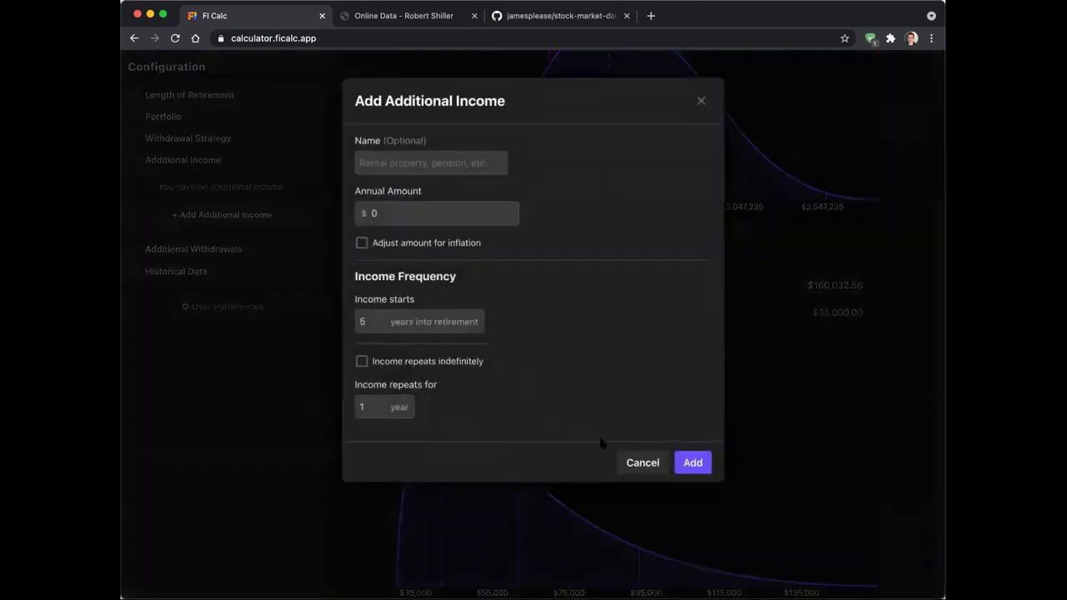
{"action": "left_click", "coordinate": [442, 164]}
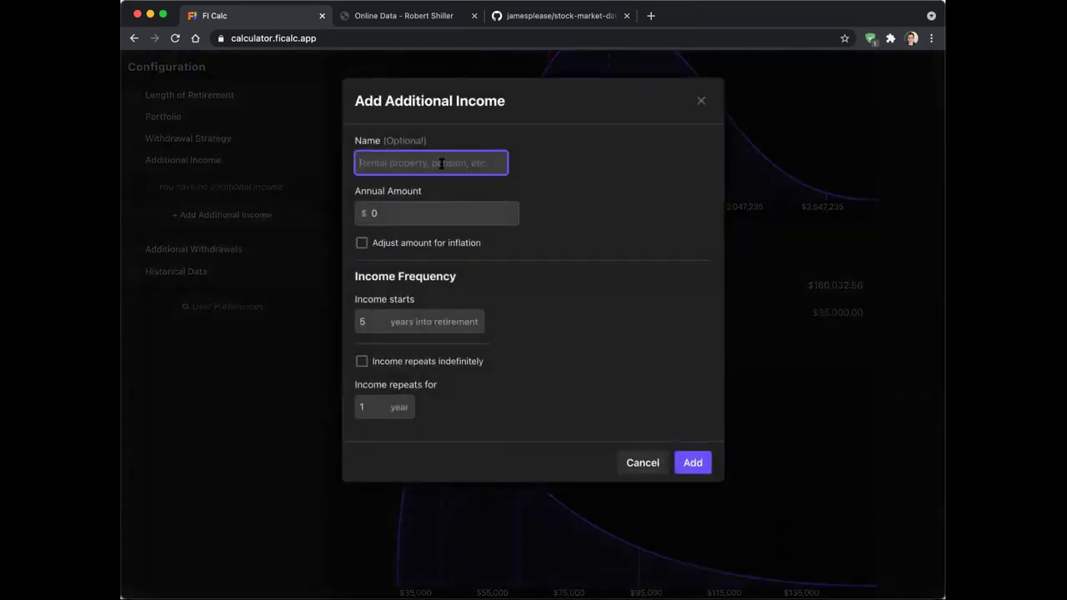
{"action": "type", "text": "Side job"}
{"action": "key", "text": "Tab"}
{"action": "type", "text": "10000"}
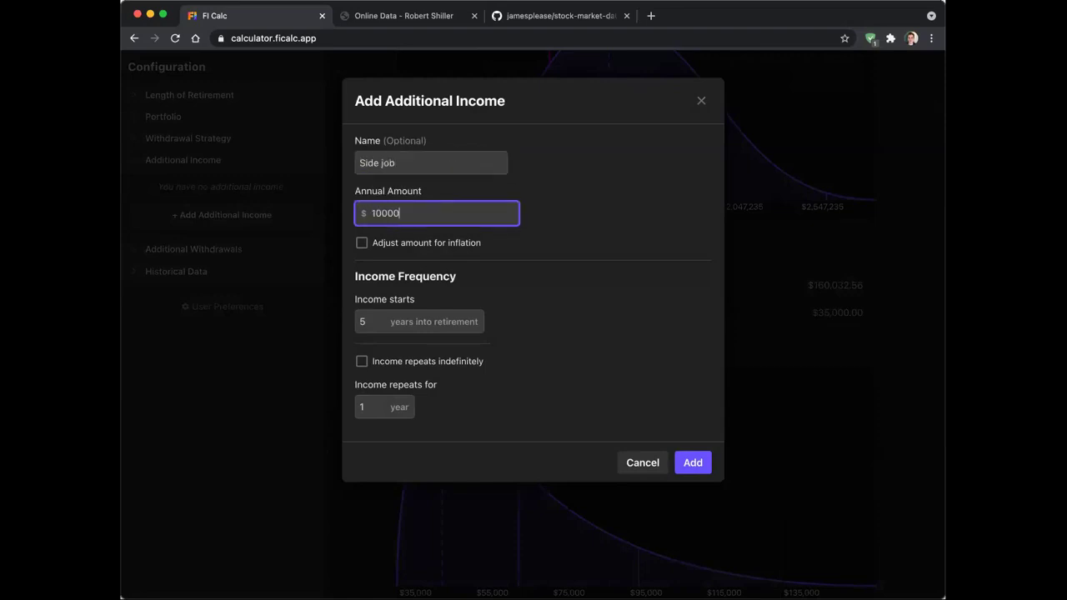
{"action": "left_click", "coordinate": [360, 246]}
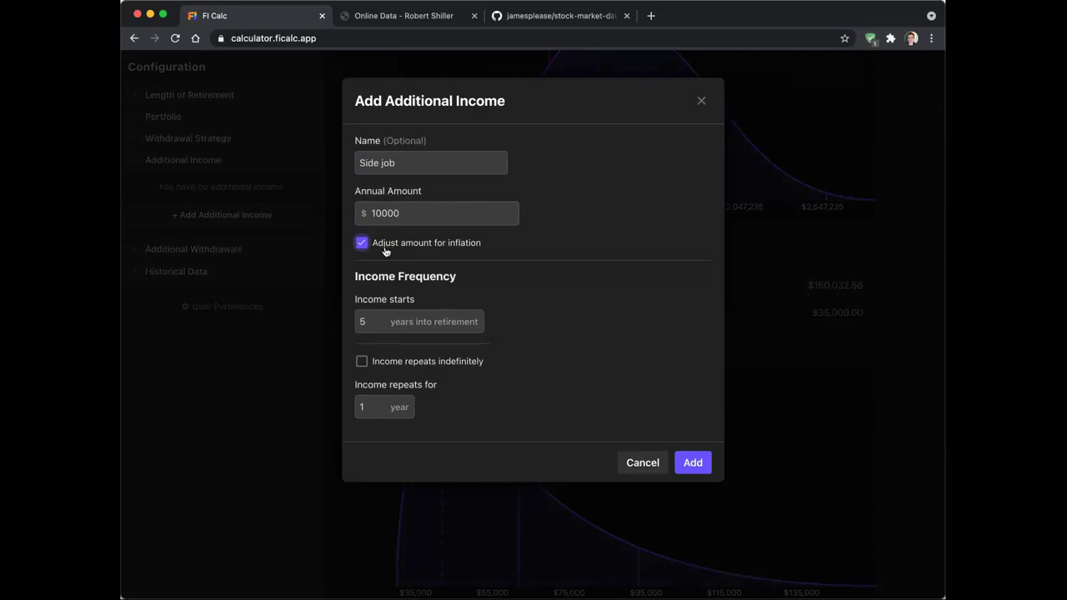
Set the side job income to start 0 years into retirement and repeat for 10 years
{"action": "left_click", "coordinate": [356, 322]}
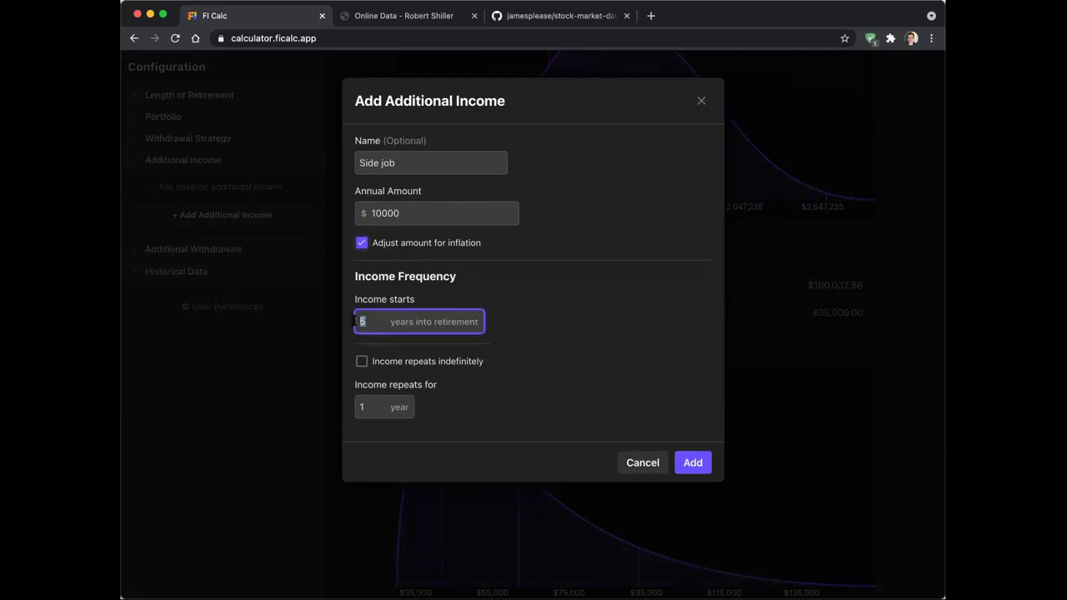
{"action": "type", "text": "0"}
{"action": "left_click", "coordinate": [368, 405]}
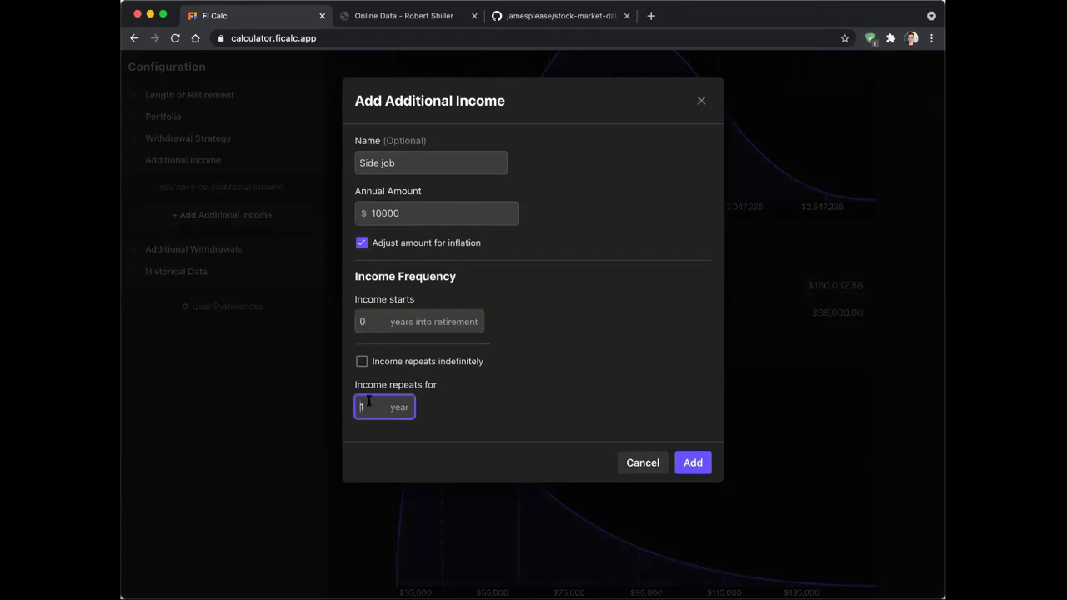
{"action": "type", "text": "10"}
{"action": "left_click", "coordinate": [686, 243]}
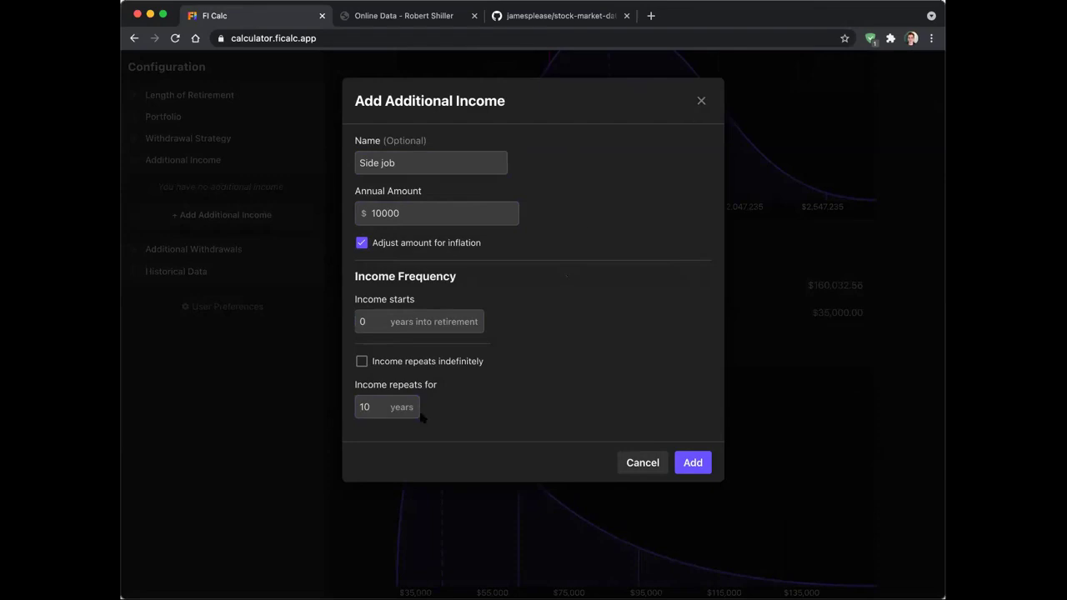
Make the income repeat indefinitely from 10 years into retirement, and discard the entry
{"action": "left_click", "coordinate": [401, 364]}
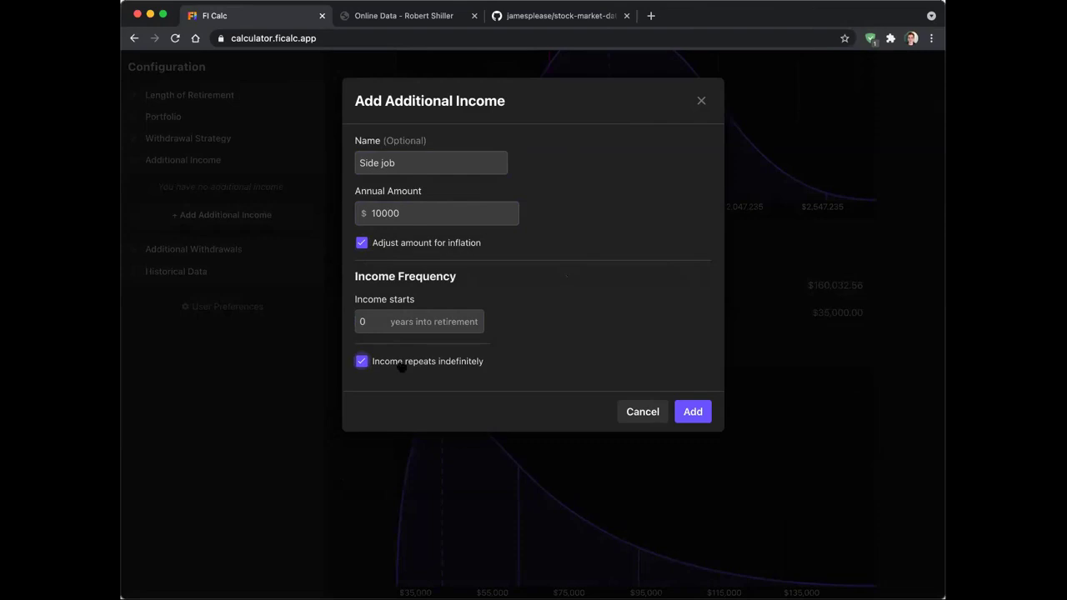
{"action": "left_click", "coordinate": [374, 326]}
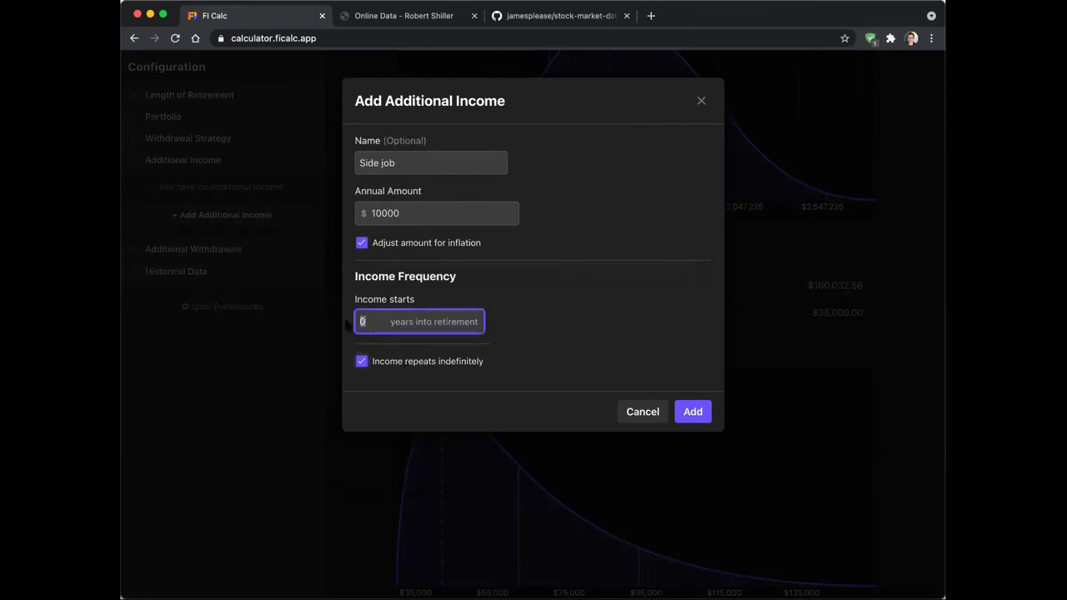
{"action": "type", "text": "10"}
{"action": "left_click", "coordinate": [517, 278]}
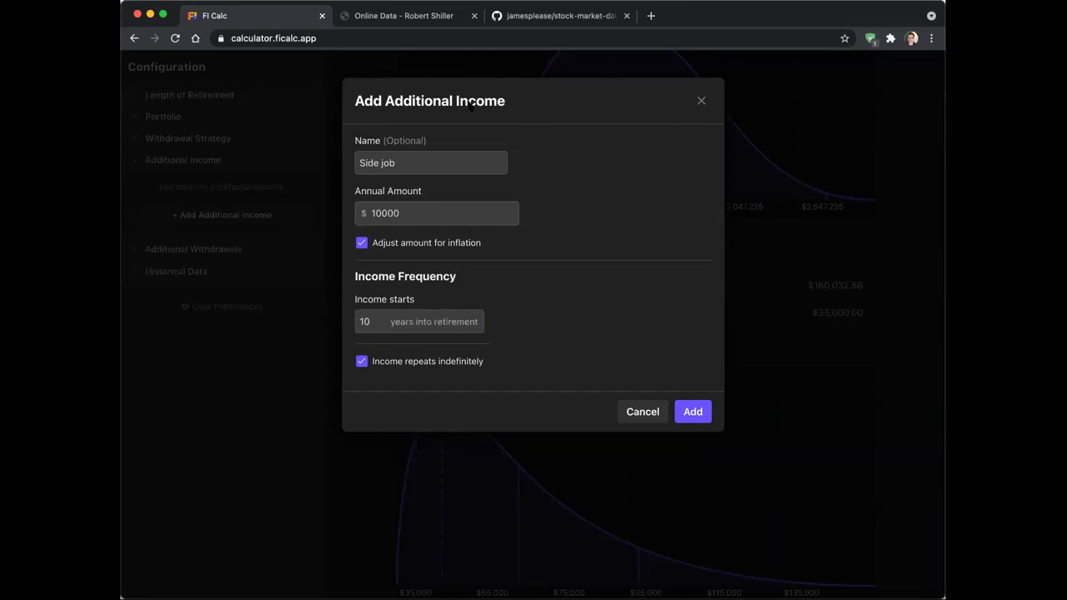
{"action": "left_click", "coordinate": [632, 412]}
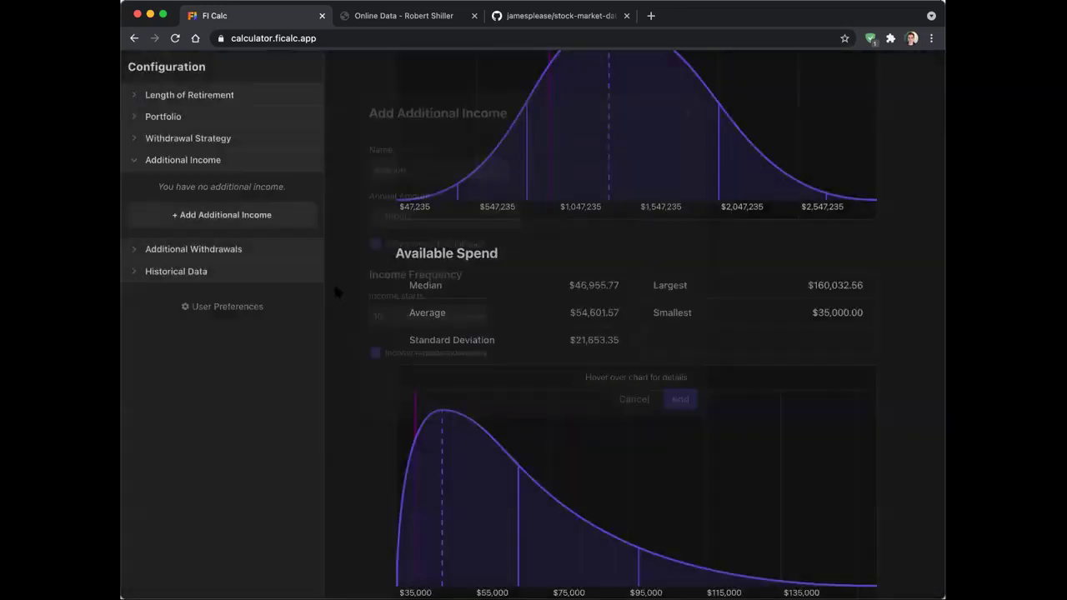
Read the Additional Income help, including its list of common income sources, and open its further guide in a separate tab
{"action": "left_click", "coordinate": [308, 160]}
{"action": "left_click", "coordinate": [531, 385], "text": "super"}
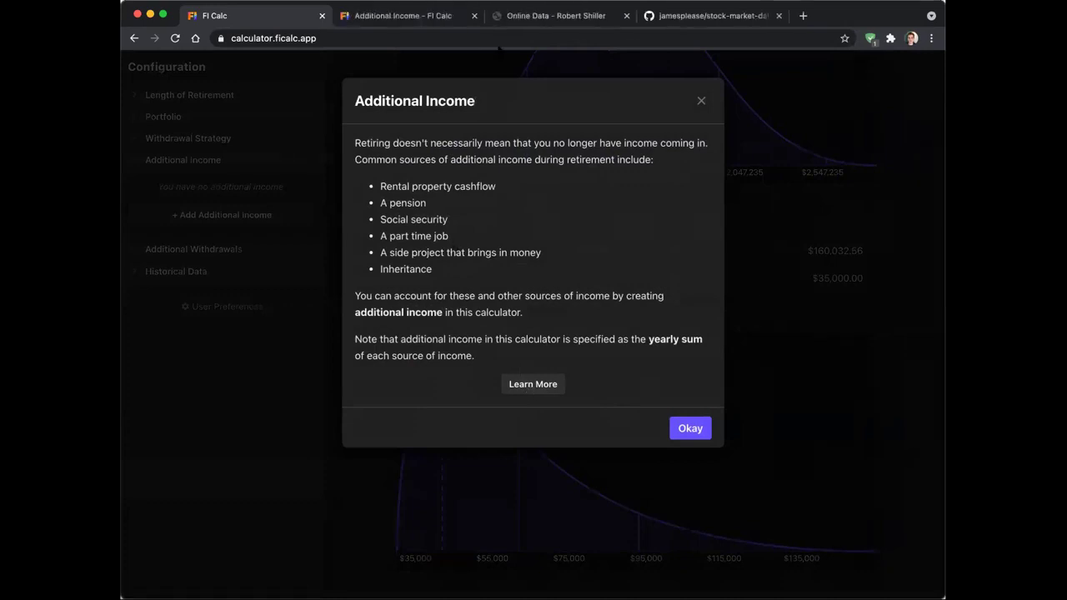
{"action": "left_click", "coordinate": [474, 15]}
{"action": "mouse_move", "coordinate": [381, 188]}
{"action": "left_mouse_down"}
{"action": "mouse_move", "coordinate": [455, 188]}
{"action": "mouse_move", "coordinate": [381, 188]}
{"action": "left_mouse_up"}
{"action": "left_click", "coordinate": [496, 191]}
{"action": "left_click", "coordinate": [380, 188]}
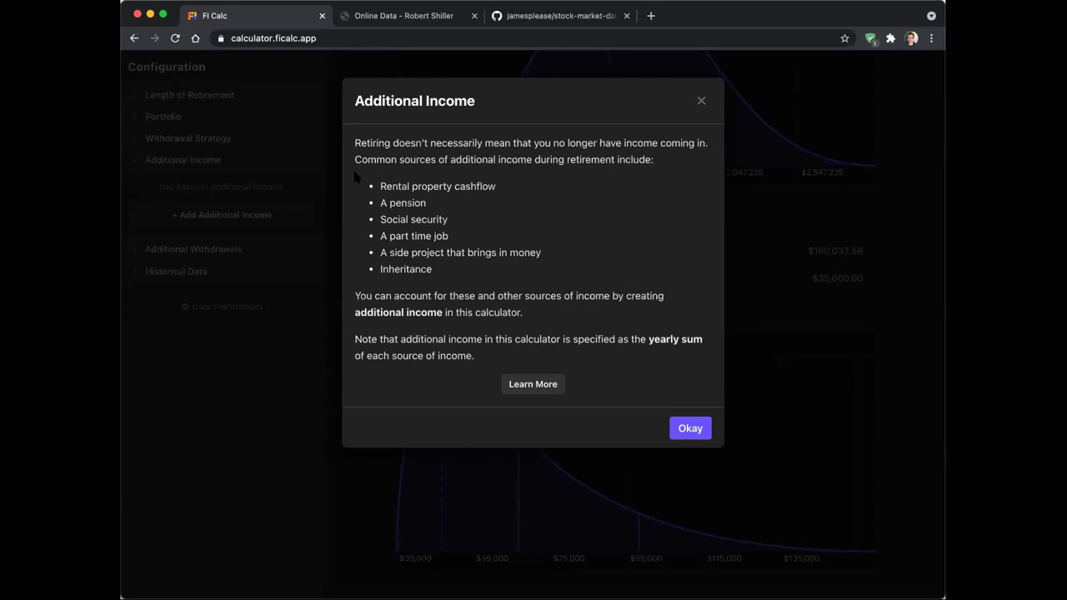
{"action": "left_click", "coordinate": [215, 121]}
Compare the portfolio details with the blank additional income form, closing each without saving
{"action": "left_click", "coordinate": [216, 118]}
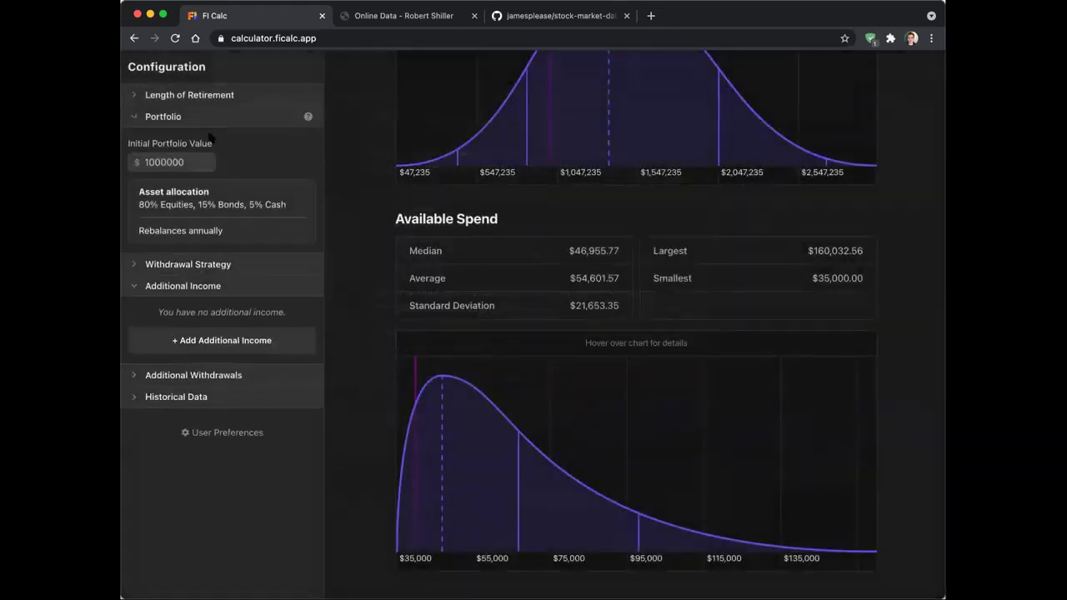
{"action": "left_click", "coordinate": [228, 223]}
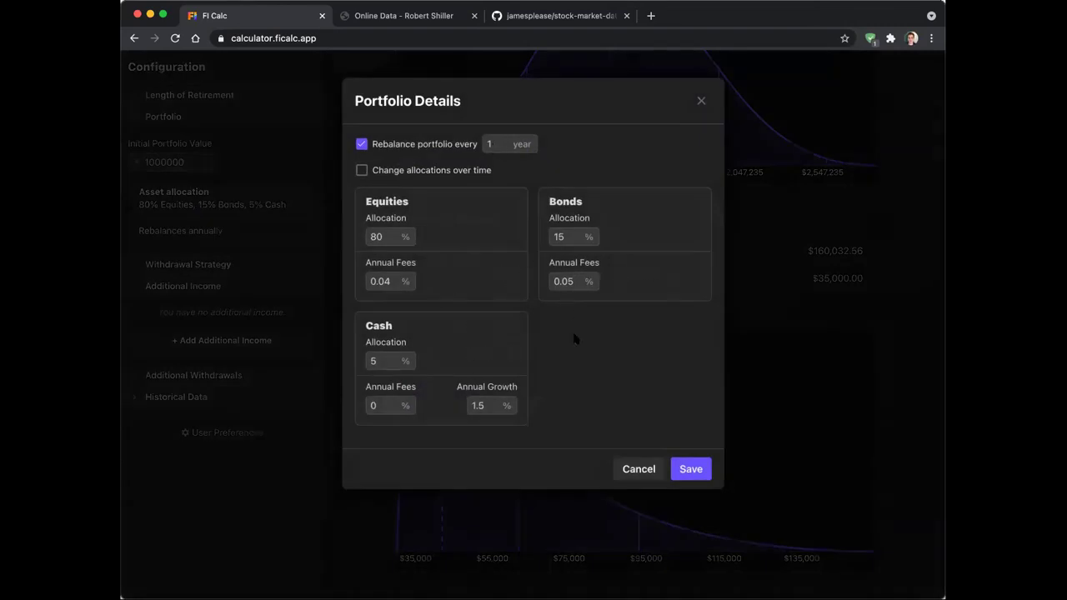
{"action": "left_click", "coordinate": [701, 101]}
{"action": "left_click", "coordinate": [259, 350]}
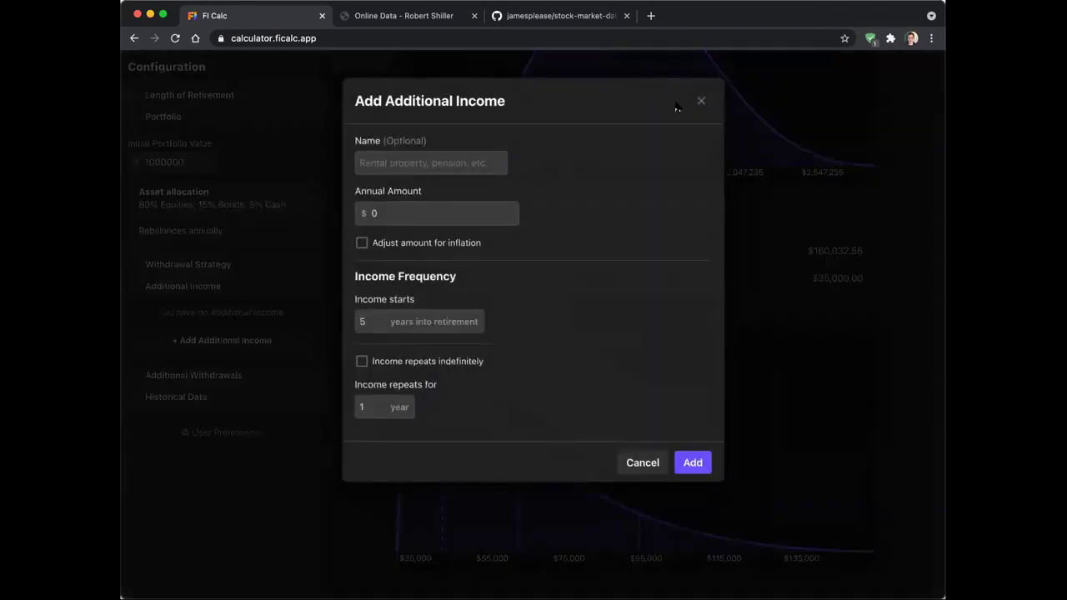
{"action": "left_click", "coordinate": [699, 101]}
{"action": "left_click", "coordinate": [231, 340]}
{"action": "left_click", "coordinate": [701, 101]}
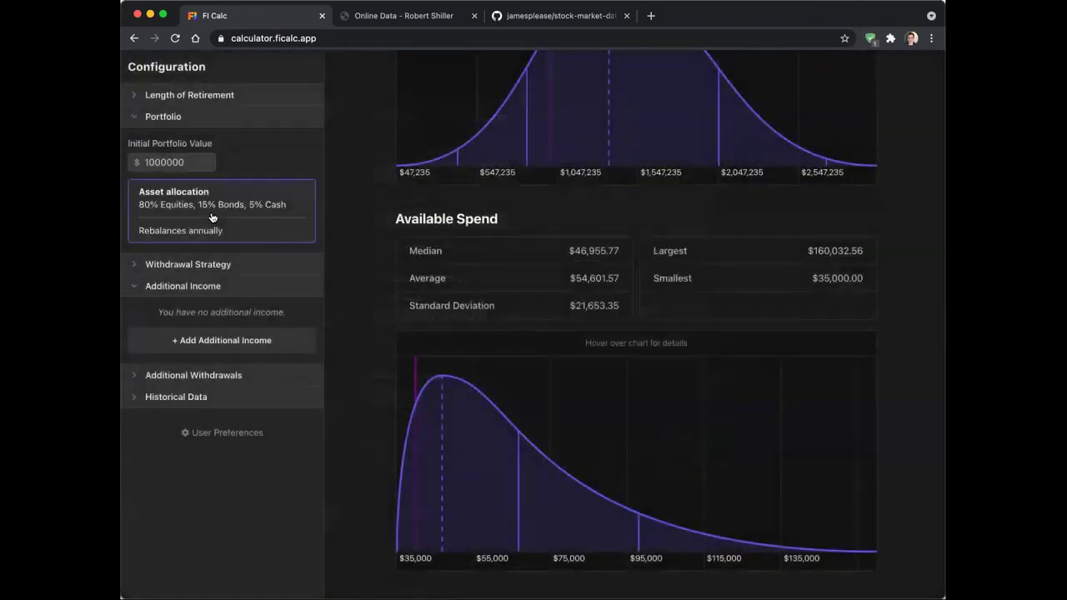
{"action": "left_click", "coordinate": [208, 205]}
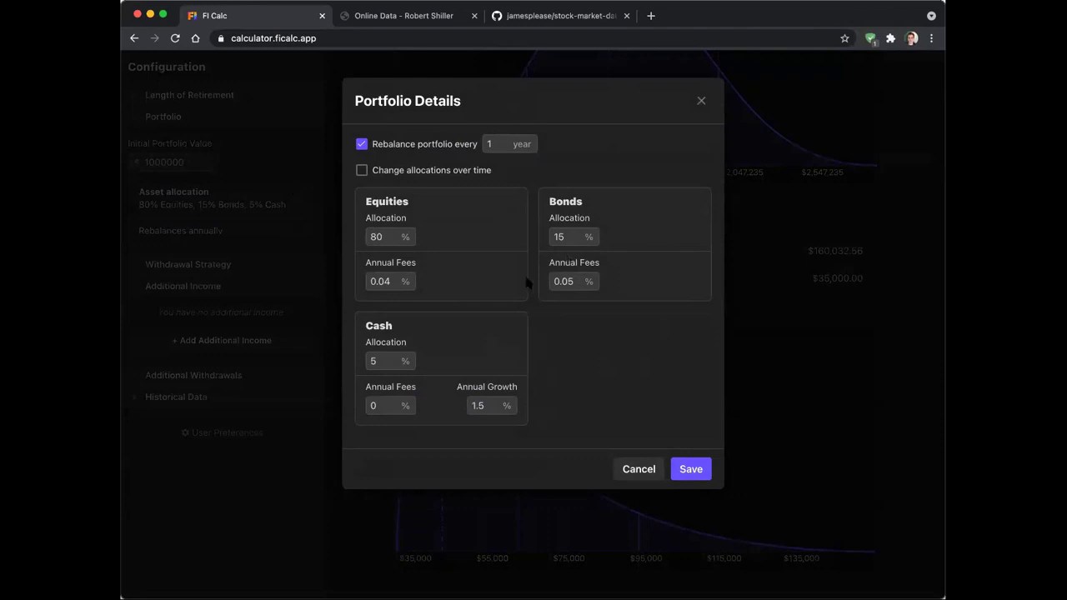
{"action": "left_click", "coordinate": [700, 102]}
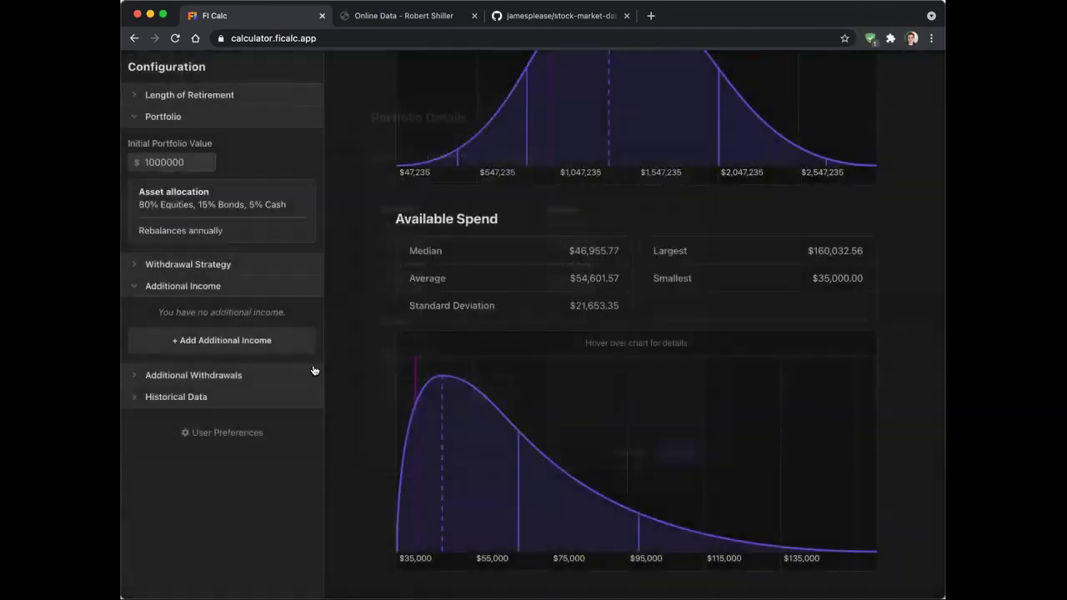
{"action": "left_click", "coordinate": [244, 344]}
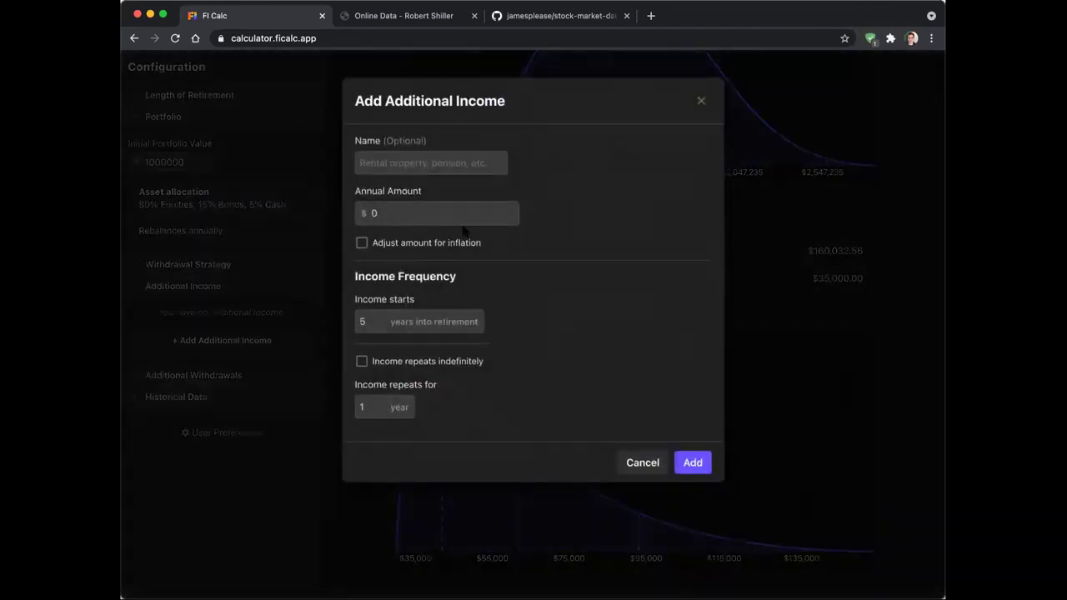
{"action": "left_click", "coordinate": [700, 99]}
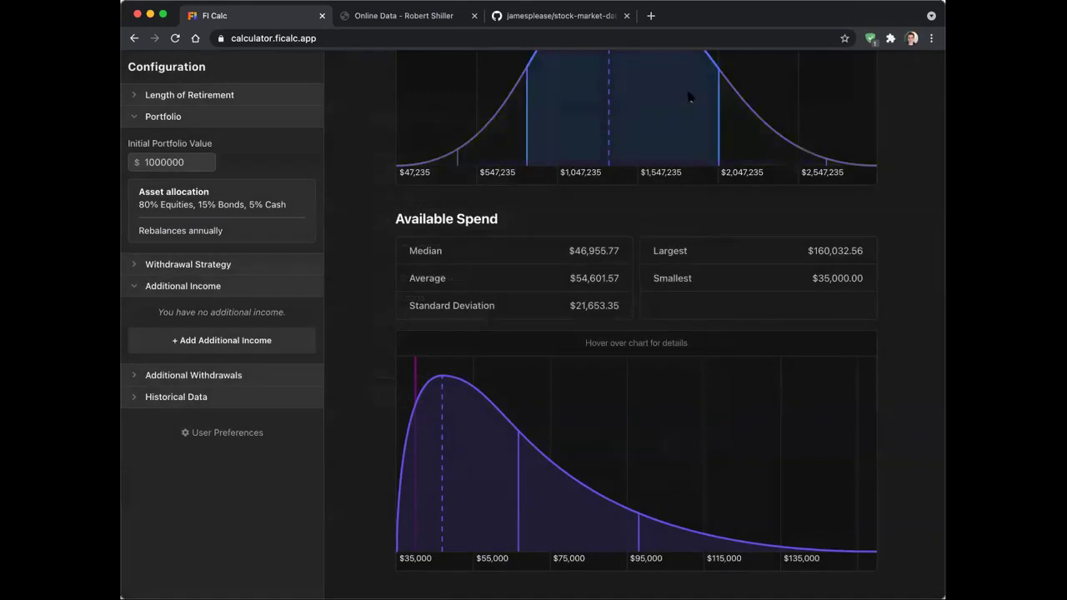
{"action": "mouse_move", "coordinate": [294, 283]}
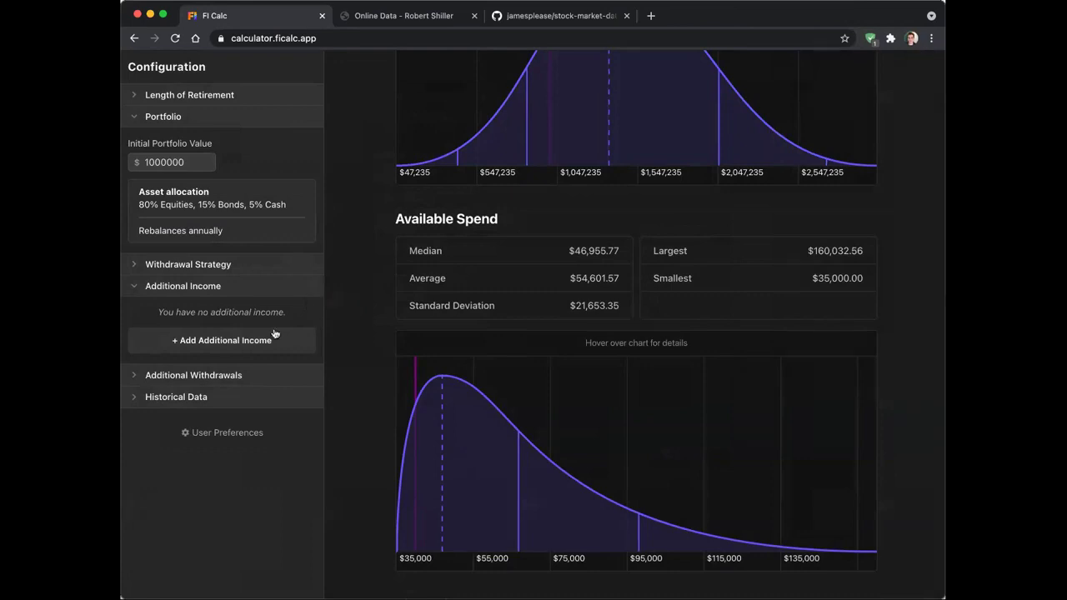
Change the withdrawal strategy to Constant Dollar
{"action": "left_click", "coordinate": [275, 336]}
{"action": "left_click", "coordinate": [282, 313]}
{"action": "left_click", "coordinate": [221, 266]}
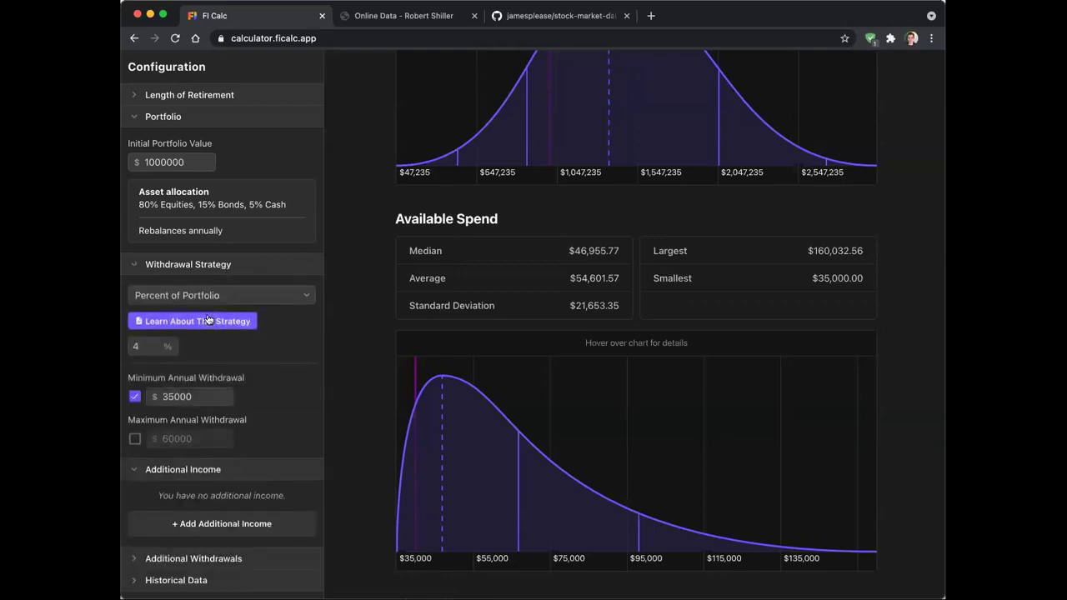
{"action": "left_click", "coordinate": [208, 296]}
{"action": "left_click", "coordinate": [208, 280]}
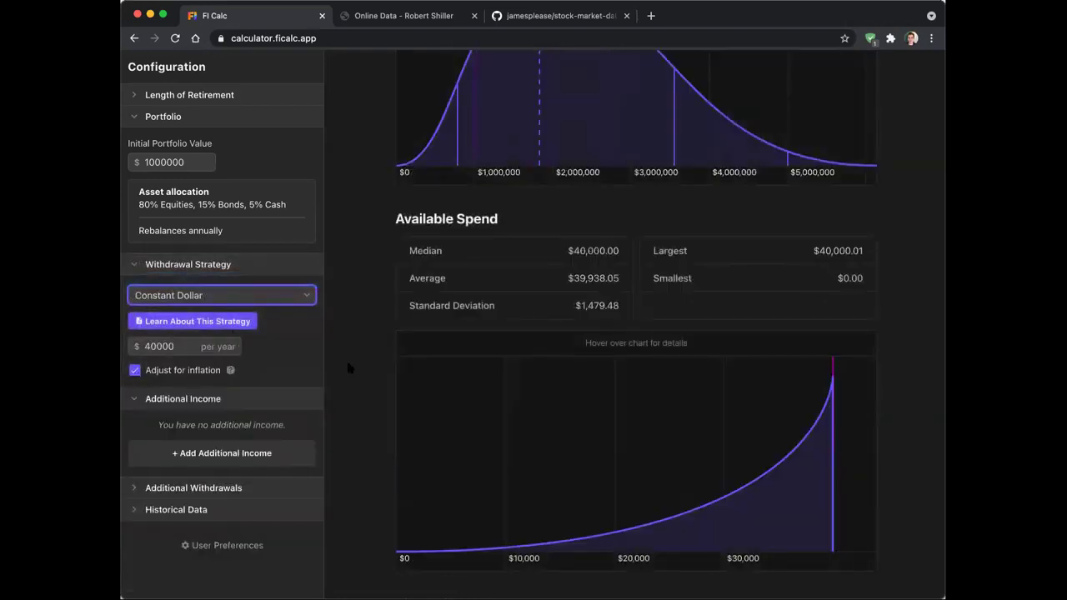
Start an additional income entry named Job with an annual amount of $40000, adjusted for inflation
{"action": "scroll", "coordinate": [417, 359], "scroll_direction": "down", "scroll_amount": 2}
{"action": "left_click", "coordinate": [280, 454]}
{"action": "left_click", "coordinate": [426, 159]}
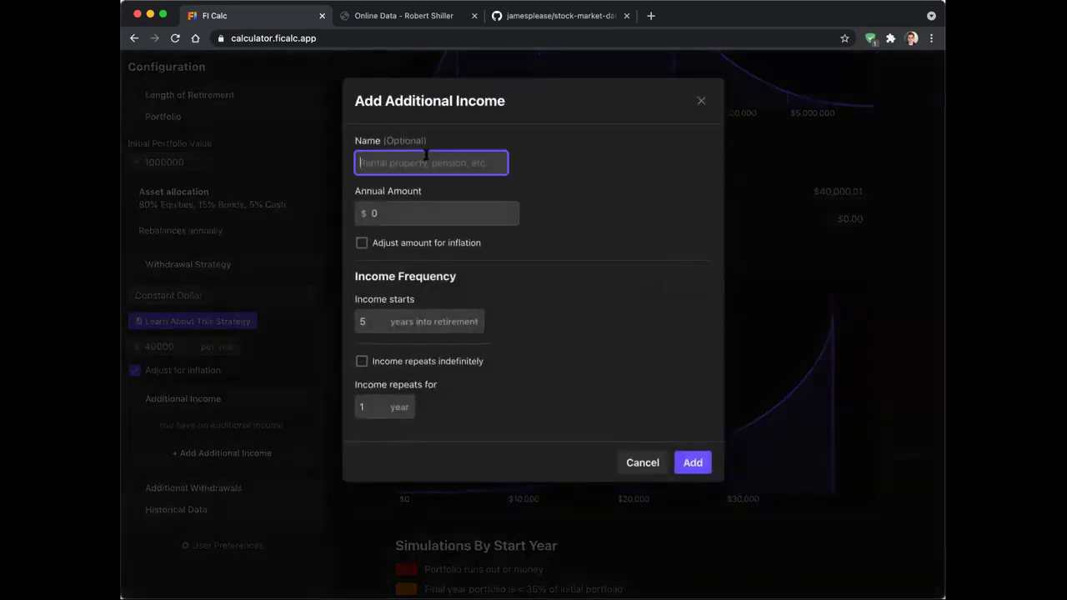
{"action": "type", "text": "Job"}
{"action": "key", "text": "Tab"}
{"action": "type", "text": "40000"}
{"action": "key", "text": "Tab"}
{"action": "left_click", "coordinate": [362, 243]}
{"action": "key", "text": "Tab"}
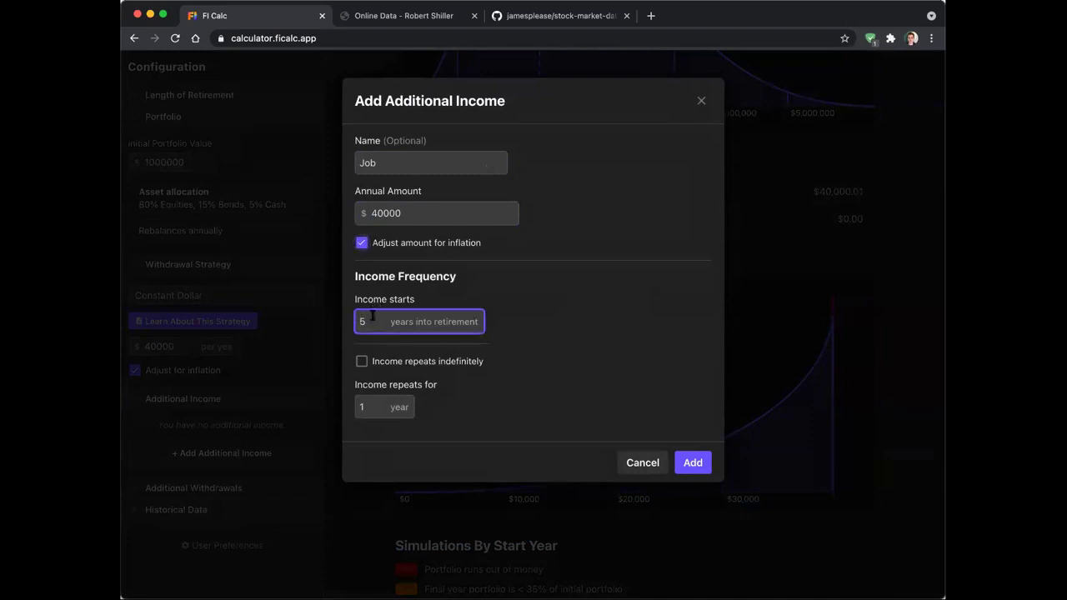
Make the Job income start 0 years into retirement and repeat indefinitely, and add it
{"action": "type", "text": "0"}
{"action": "left_click", "coordinate": [362, 361]}
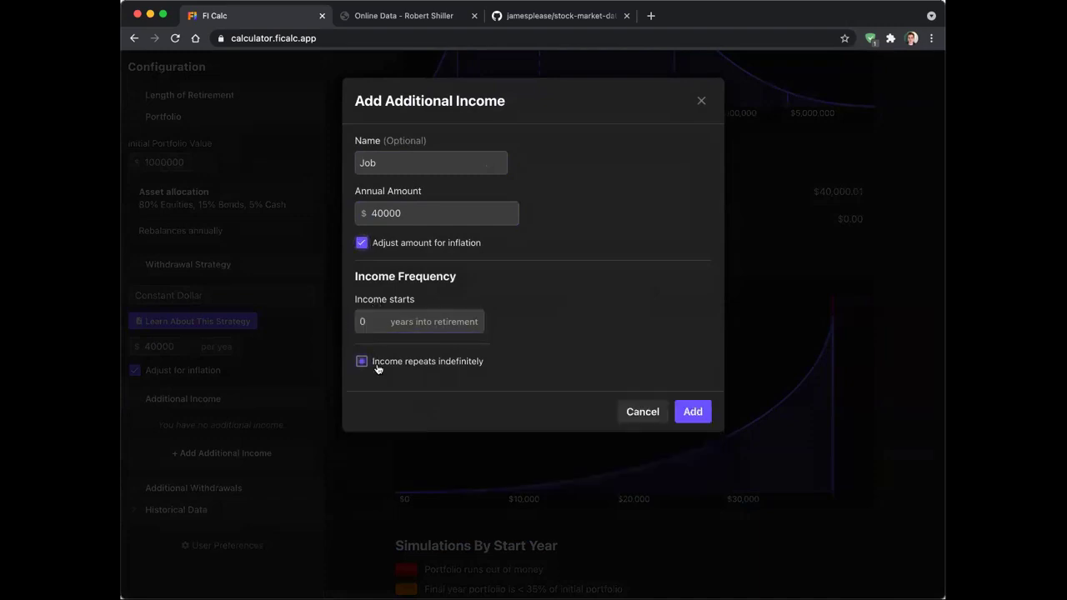
{"action": "left_click", "coordinate": [679, 409]}
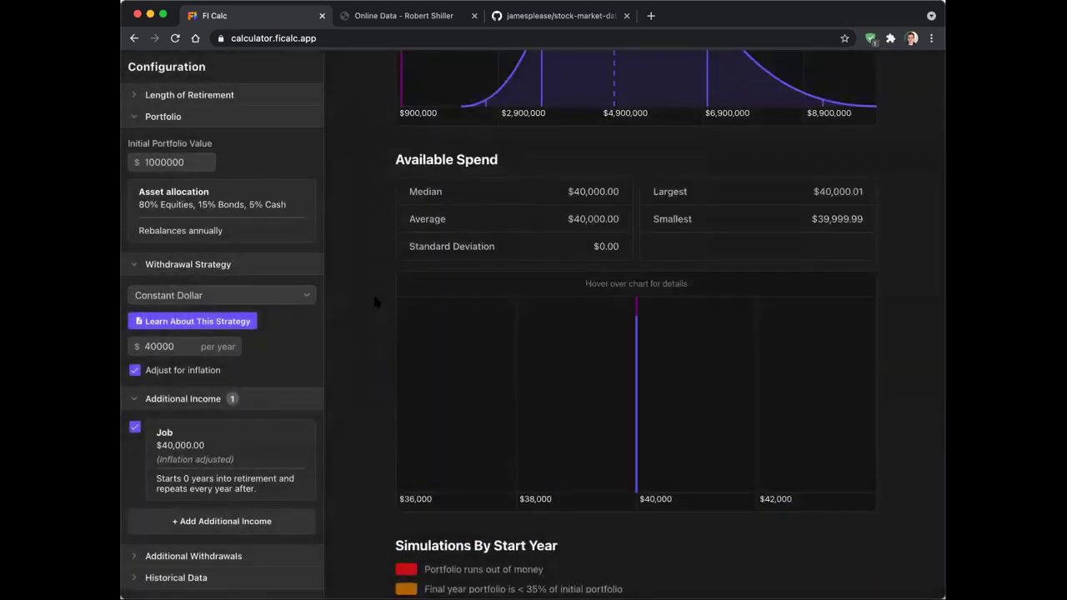
Check the saved Job income's details without changing them, and collapse the Additional Income section
{"action": "left_click", "coordinate": [259, 407]}
{"action": "left_click", "coordinate": [259, 408]}
{"action": "left_click", "coordinate": [255, 421]}
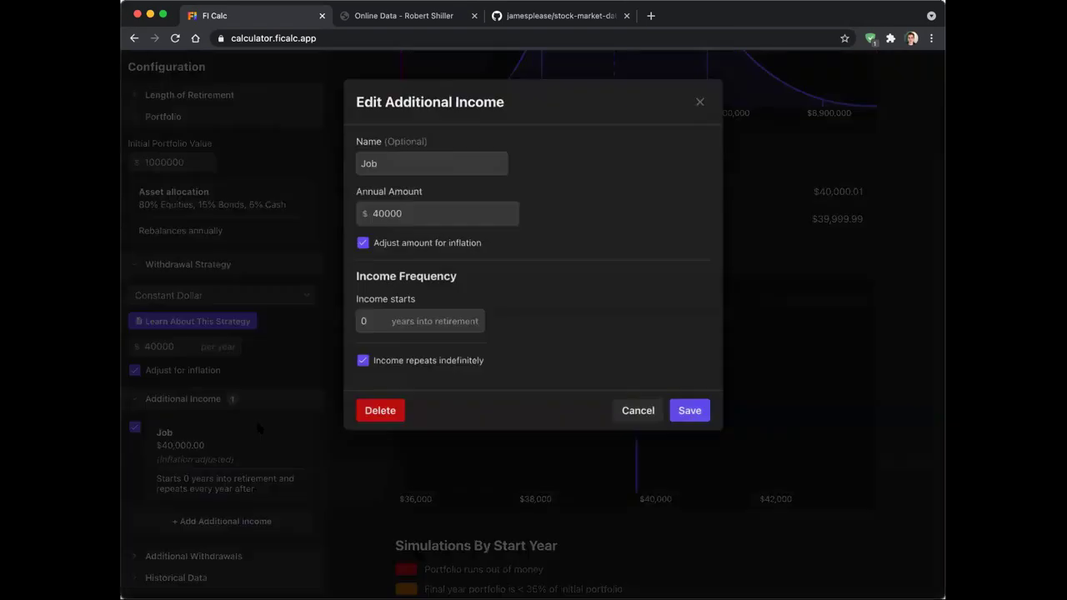
{"action": "left_click", "coordinate": [260, 393]}
{"action": "left_click", "coordinate": [250, 454]}
{"action": "left_click", "coordinate": [282, 393]}
{"action": "left_click", "coordinate": [281, 393]}
{"action": "left_click", "coordinate": [281, 396]}
{"action": "scroll", "coordinate": [279, 384], "scroll_direction": "down", "scroll_amount": 1}
{"action": "left_click", "coordinate": [275, 388]}
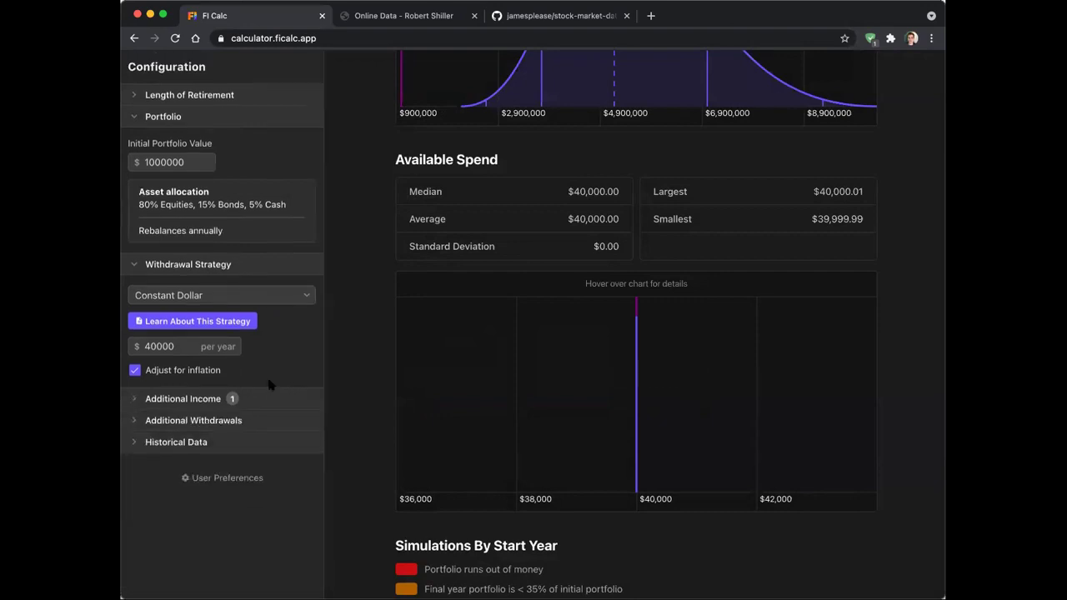
Expand Additional Withdrawals and read its help text on planning larger withdrawals
{"action": "left_click", "coordinate": [271, 421]}
{"action": "left_click", "coordinate": [271, 421]}
{"action": "left_click", "coordinate": [271, 421]}
{"action": "scroll", "coordinate": [271, 423], "scroll_direction": "down", "scroll_amount": 1}
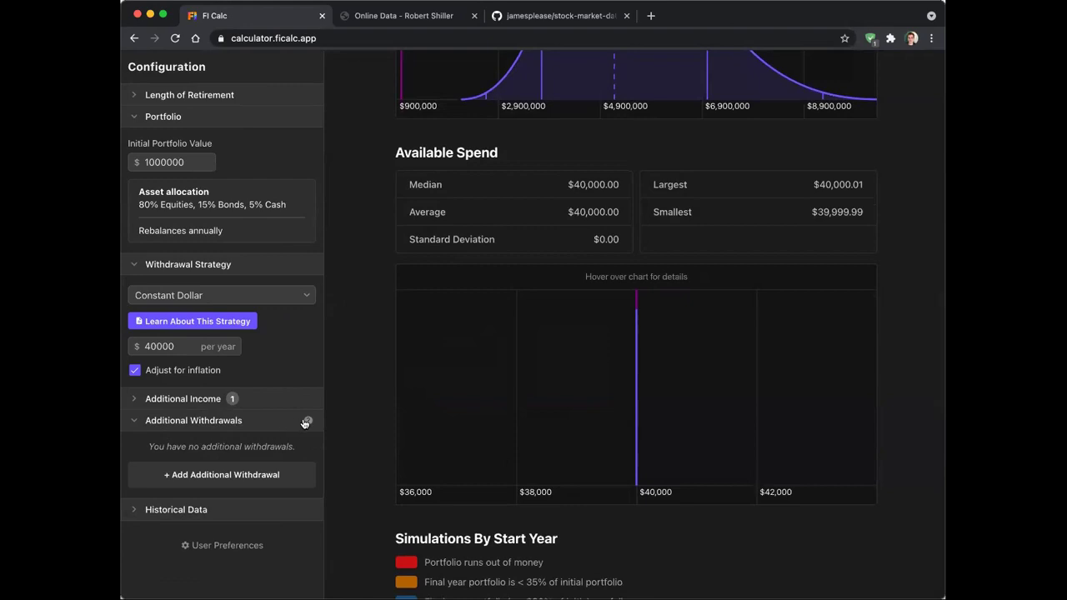
{"action": "left_click", "coordinate": [307, 420]}
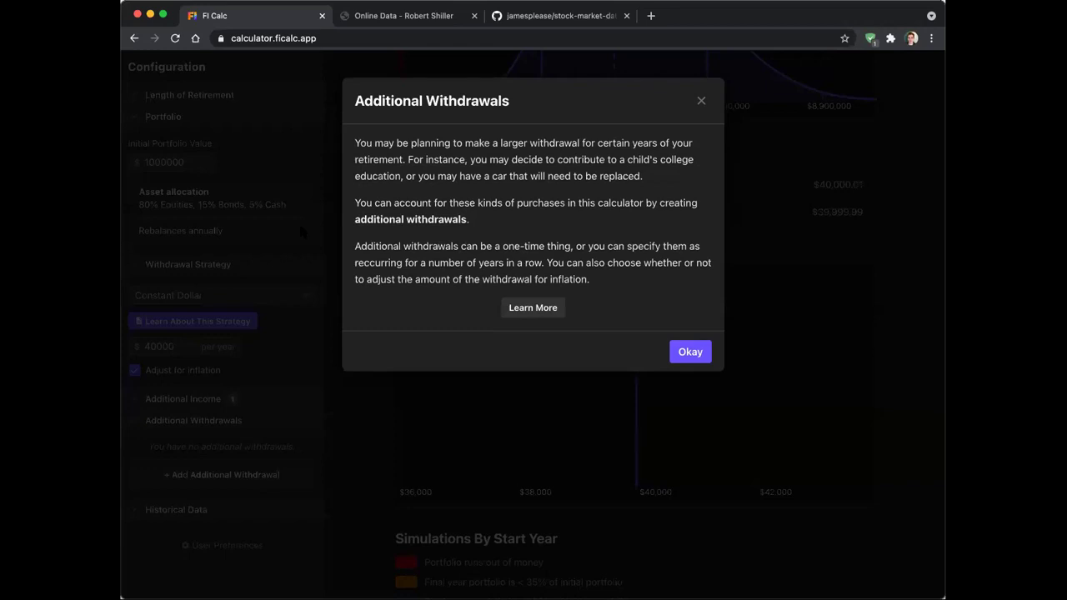
{"action": "left_click", "coordinate": [697, 351]}
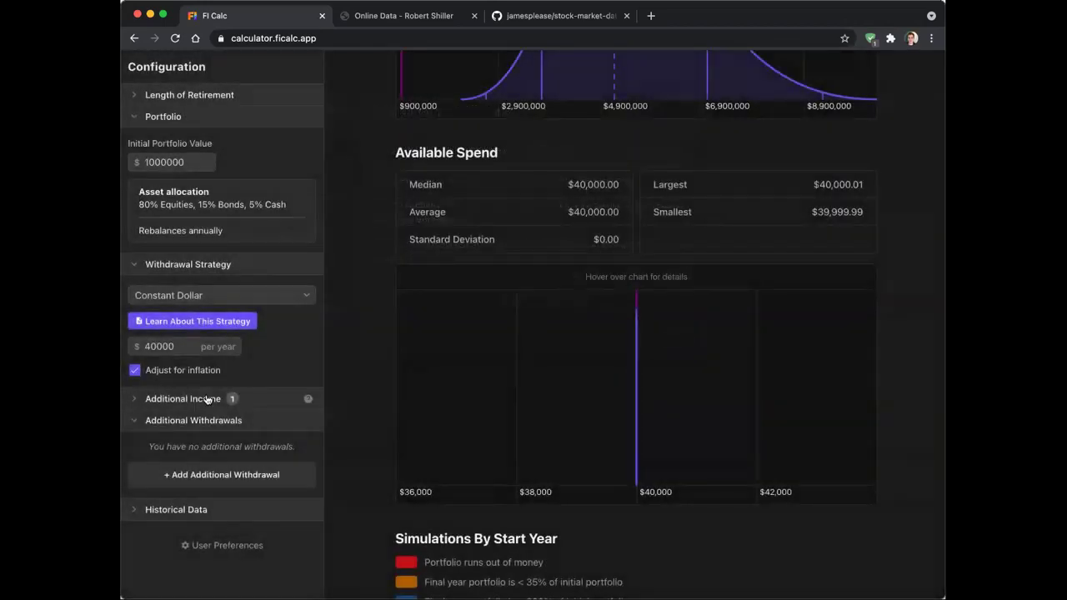
Start an additional withdrawal named College with an annual amount of $30000, adjusted for inflation
{"action": "left_click", "coordinate": [210, 475]}
{"action": "left_click", "coordinate": [446, 162]}
{"action": "type", "text": "College"}
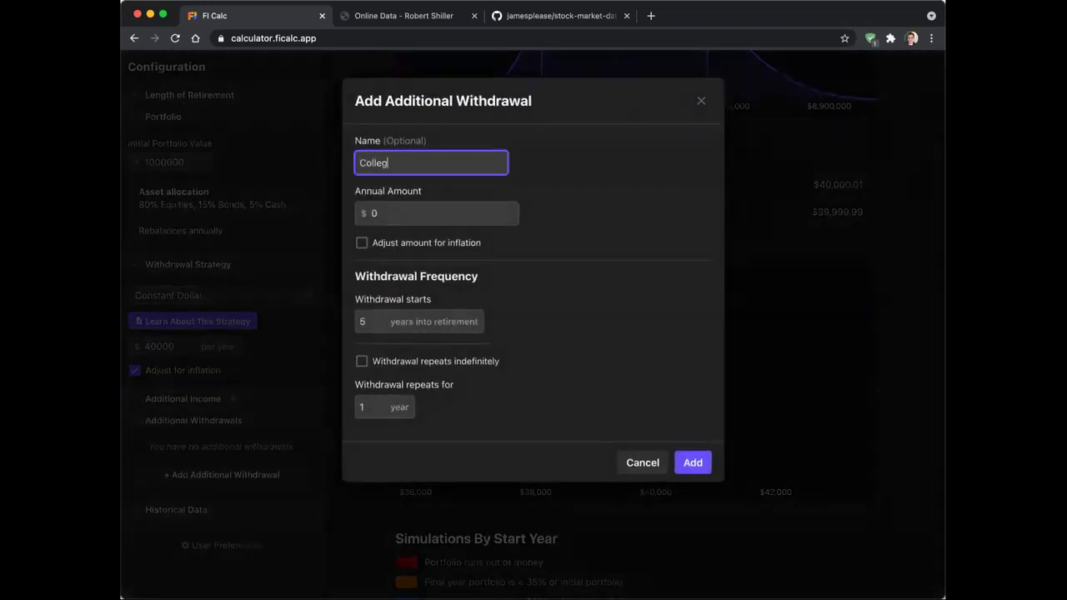
{"action": "key", "text": "Tab"}
{"action": "key", "text": "Tab"}
{"action": "left_click", "coordinate": [421, 218]}
{"action": "type", "text": "30000"}
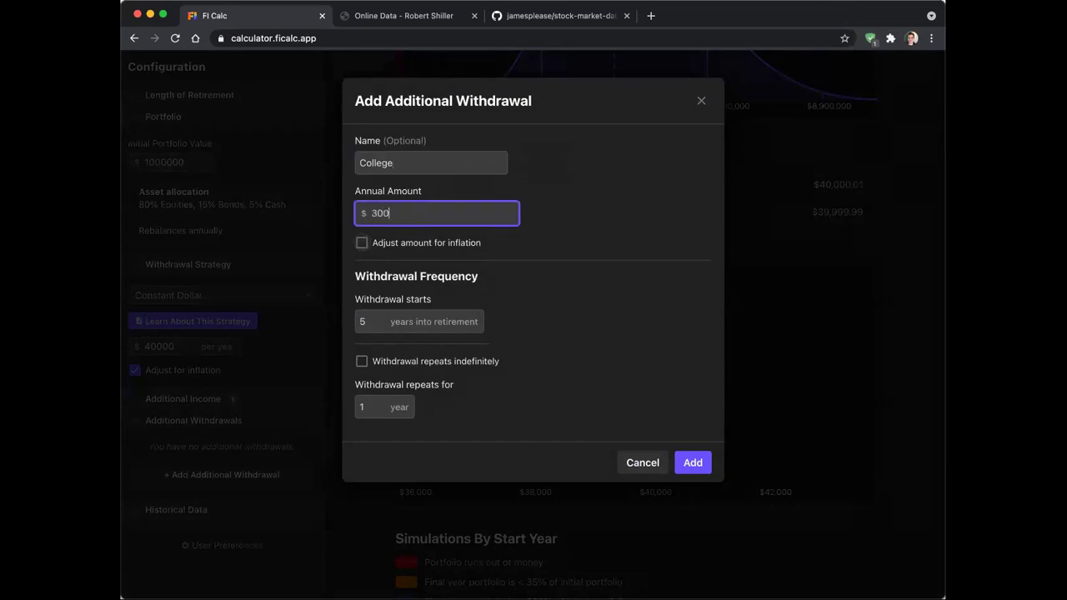
{"action": "left_click", "coordinate": [420, 243]}
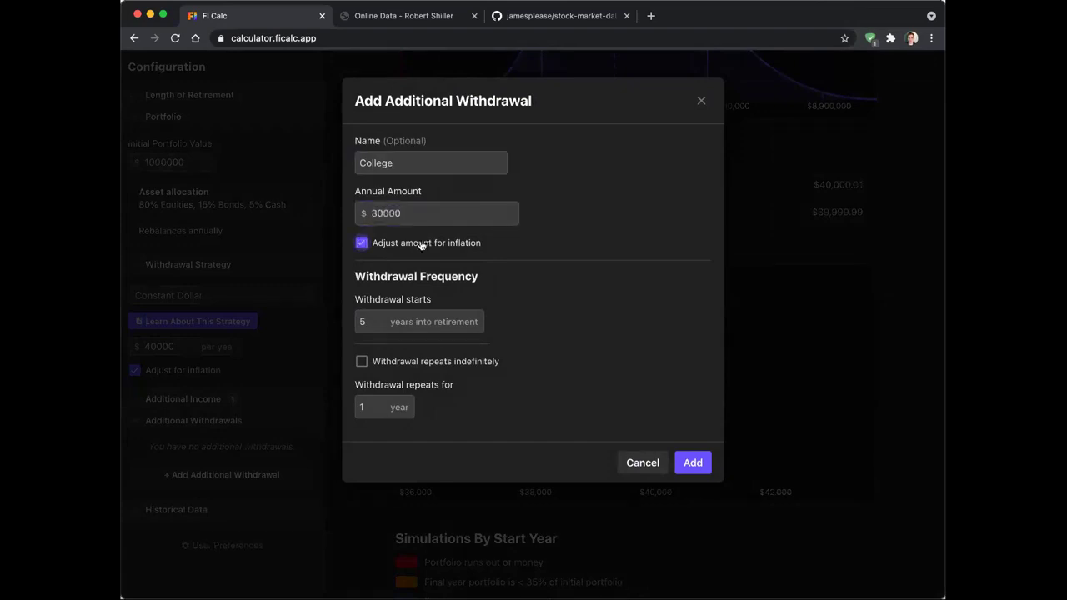
Make the College withdrawal start 10 years into retirement and repeat for 4 years, and add it
{"action": "left_click", "coordinate": [374, 324]}
{"action": "type", "text": "10"}
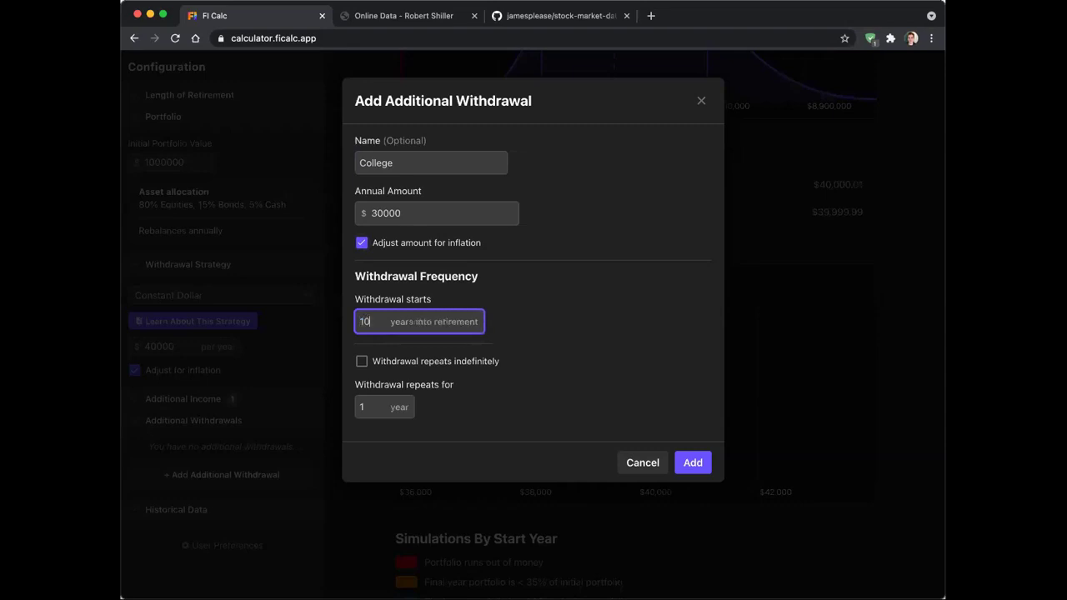
{"action": "left_click", "coordinate": [356, 404]}
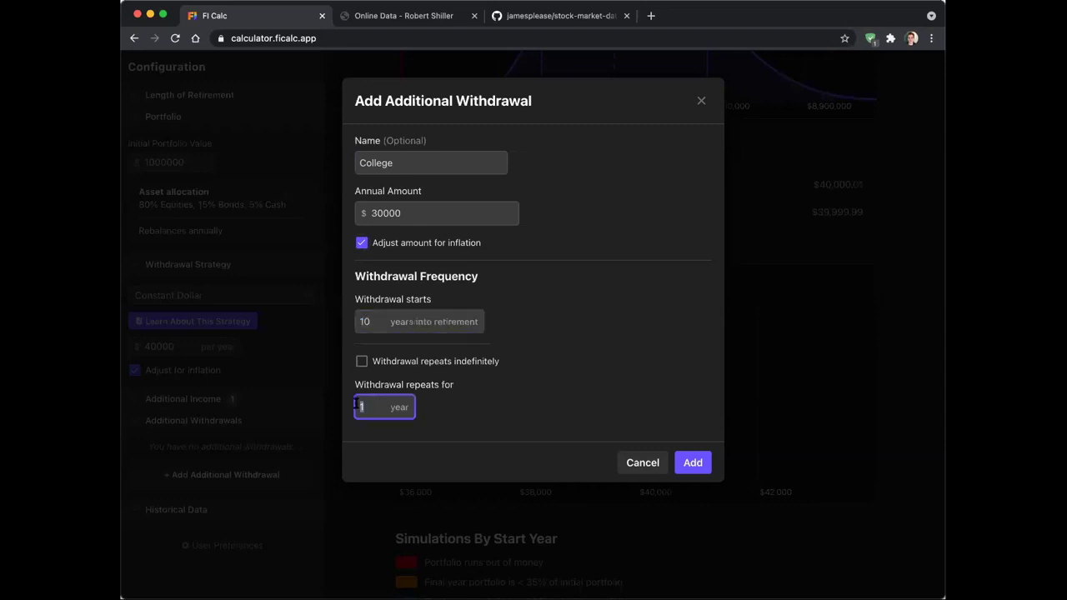
{"action": "type", "text": "4"}
{"action": "left_click", "coordinate": [438, 319]}
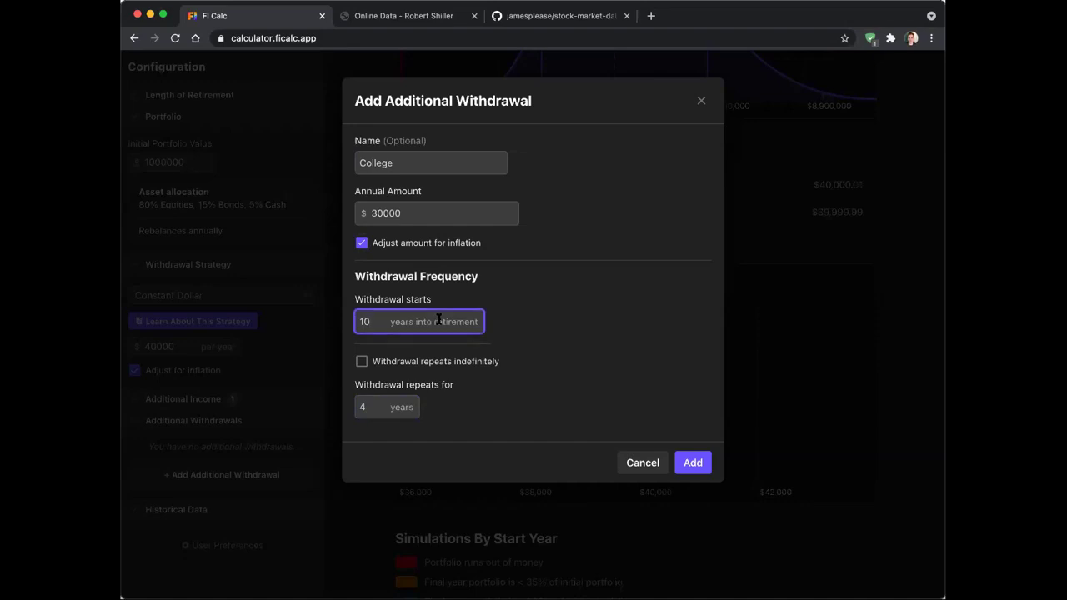
{"action": "left_click", "coordinate": [528, 294]}
{"action": "left_click", "coordinate": [693, 462]}
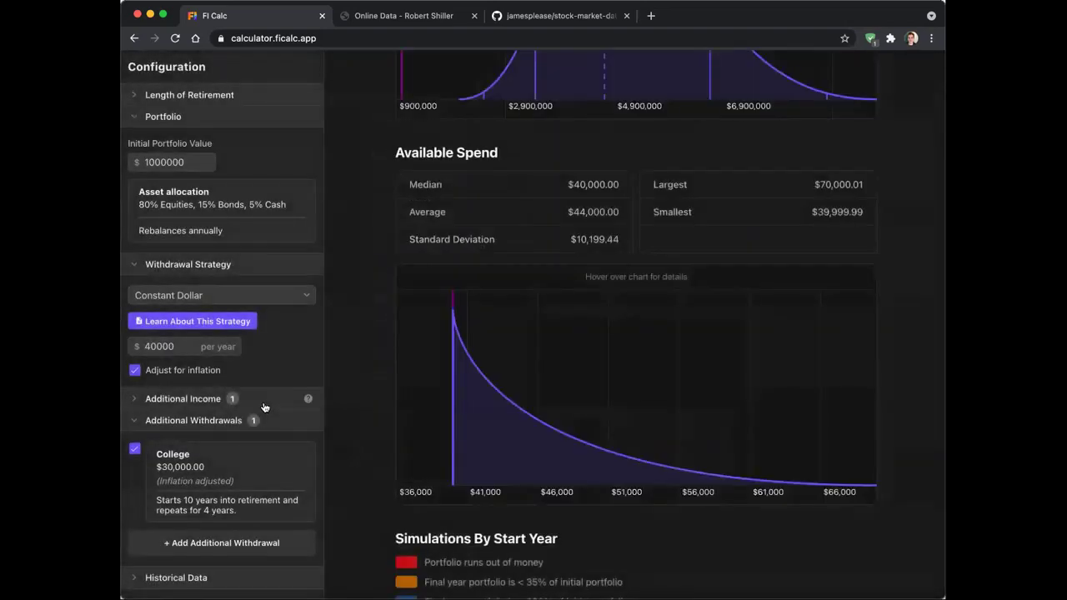
Review the College withdrawal entry, collapse its section, and expand Additional Income to review the Job entry
{"action": "scroll", "coordinate": [267, 342], "scroll_direction": "down", "scroll_amount": 1}
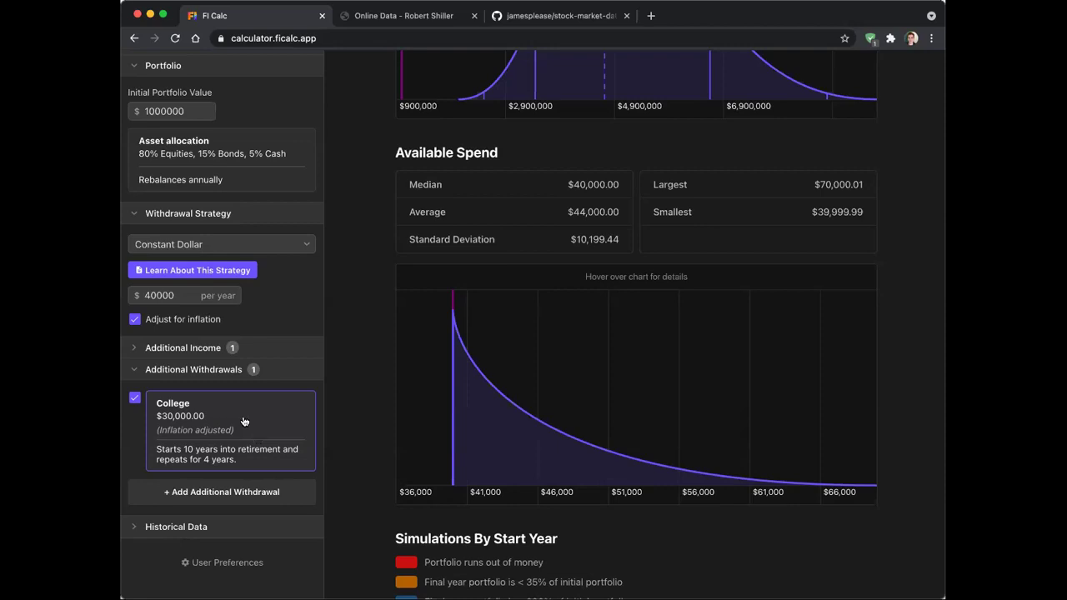
{"action": "left_click", "coordinate": [203, 365]}
{"action": "left_click", "coordinate": [214, 400]}
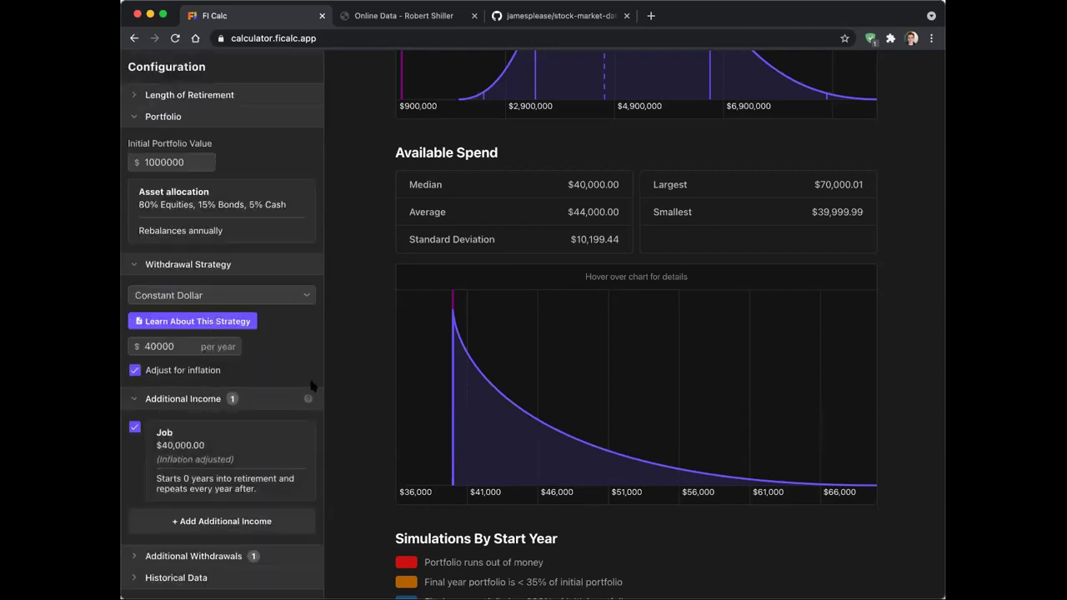
{"action": "scroll", "coordinate": [316, 381], "scroll_direction": "down", "scroll_amount": 1}
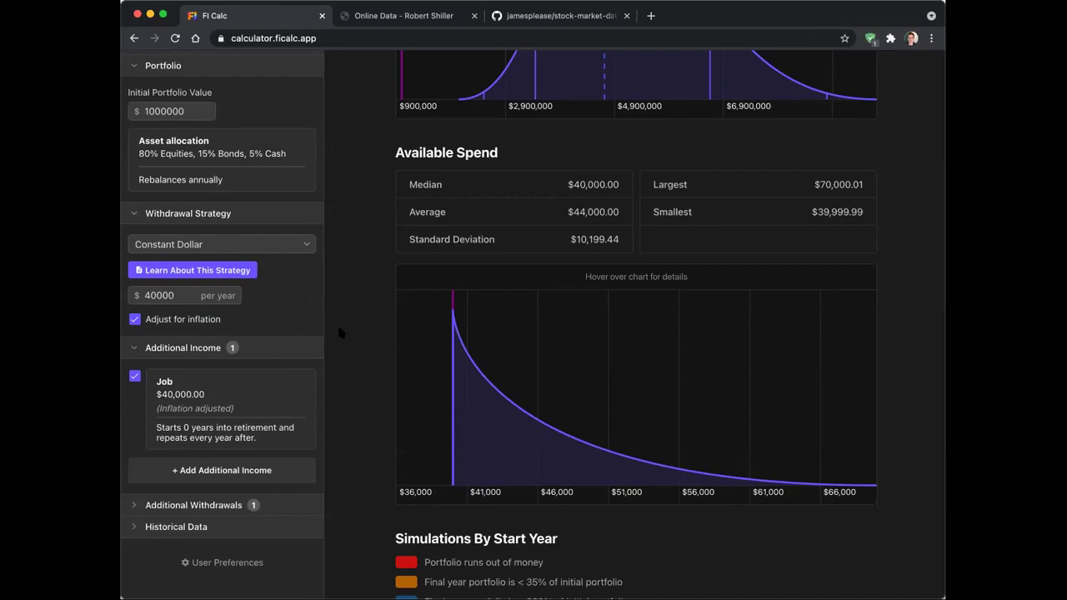
{"action": "left_click", "coordinate": [278, 415]}
{"action": "left_click", "coordinate": [315, 358]}
{"action": "scroll", "coordinate": [282, 364], "scroll_direction": "up", "scroll_amount": 2}
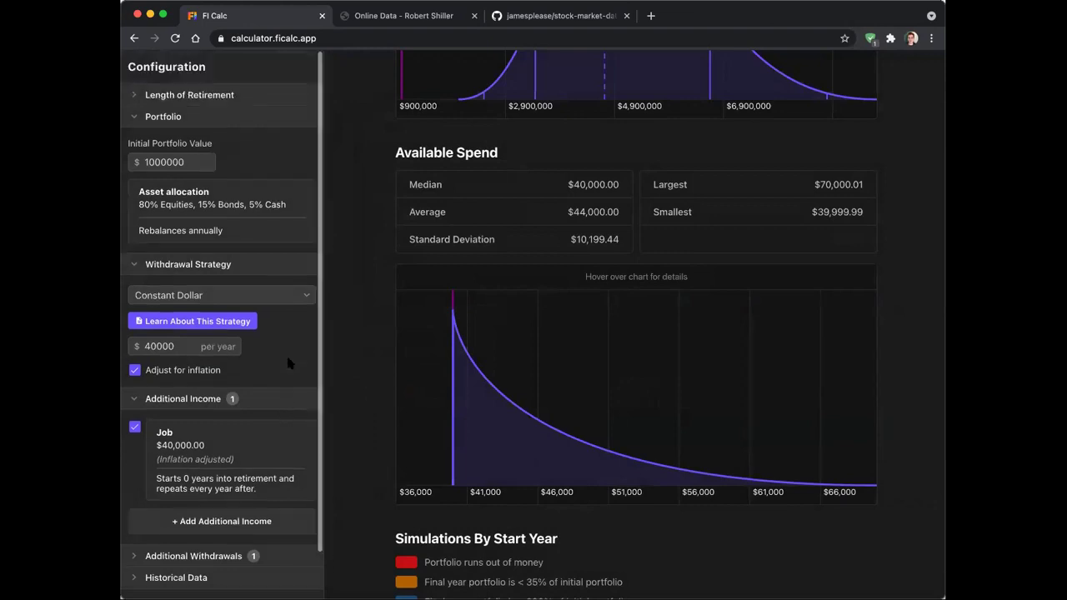
Review the portfolio details without saving, and collapse the strategy and income sections to show the College withdrawal
{"action": "left_click", "coordinate": [248, 207]}
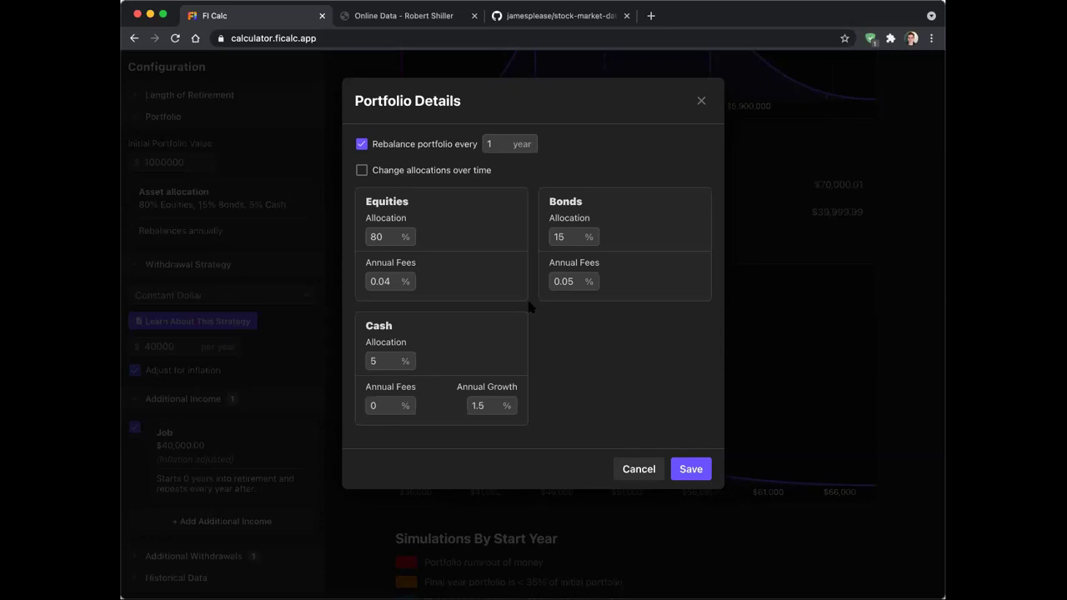
{"action": "left_click", "coordinate": [639, 470]}
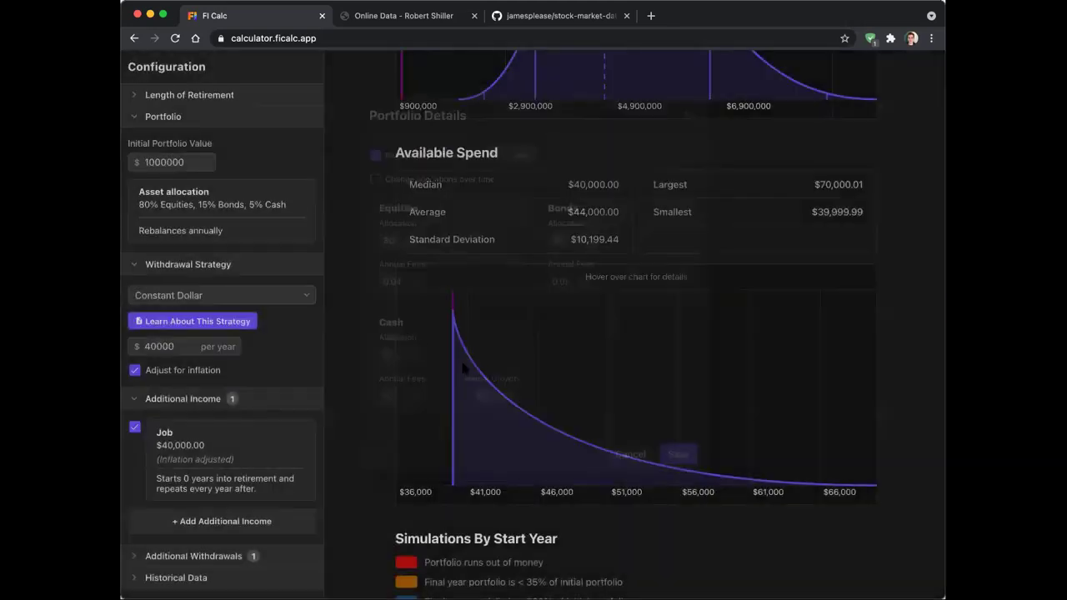
{"action": "left_click", "coordinate": [262, 269]}
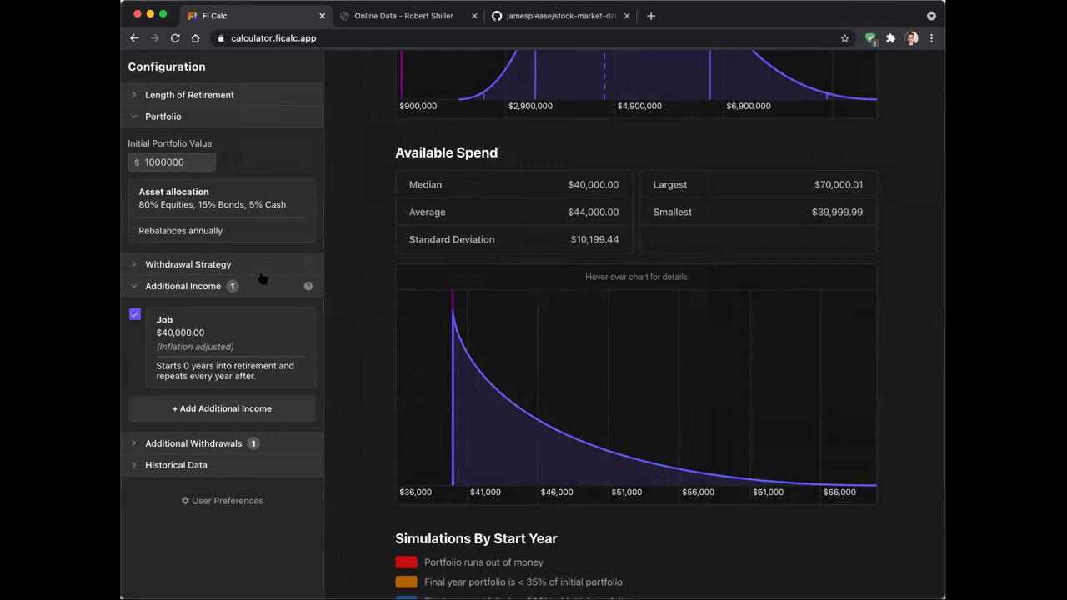
{"action": "left_click", "coordinate": [261, 280]}
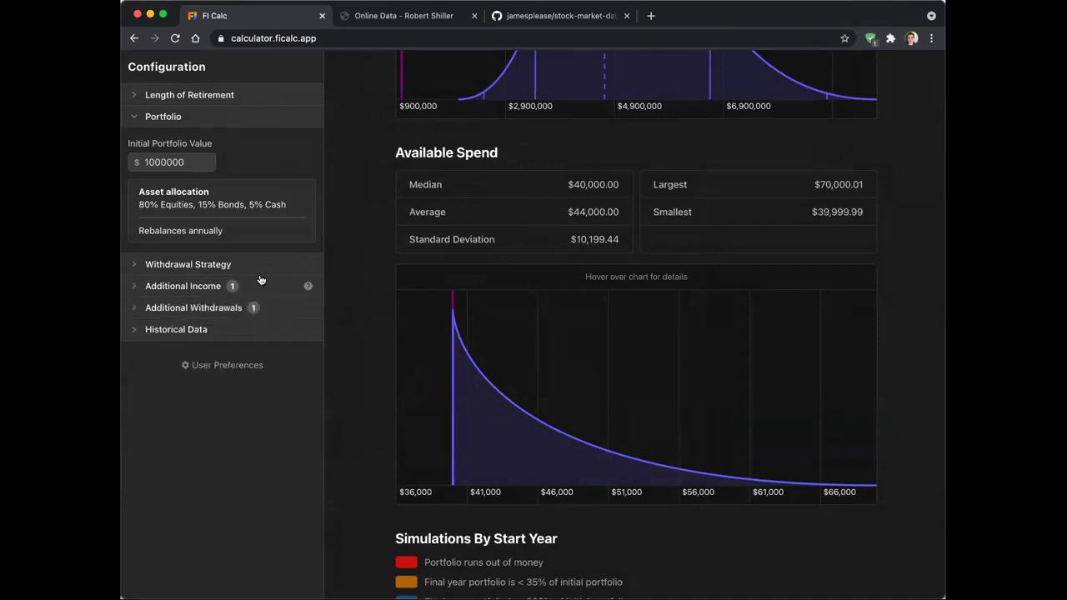
{"action": "left_click", "coordinate": [269, 306]}
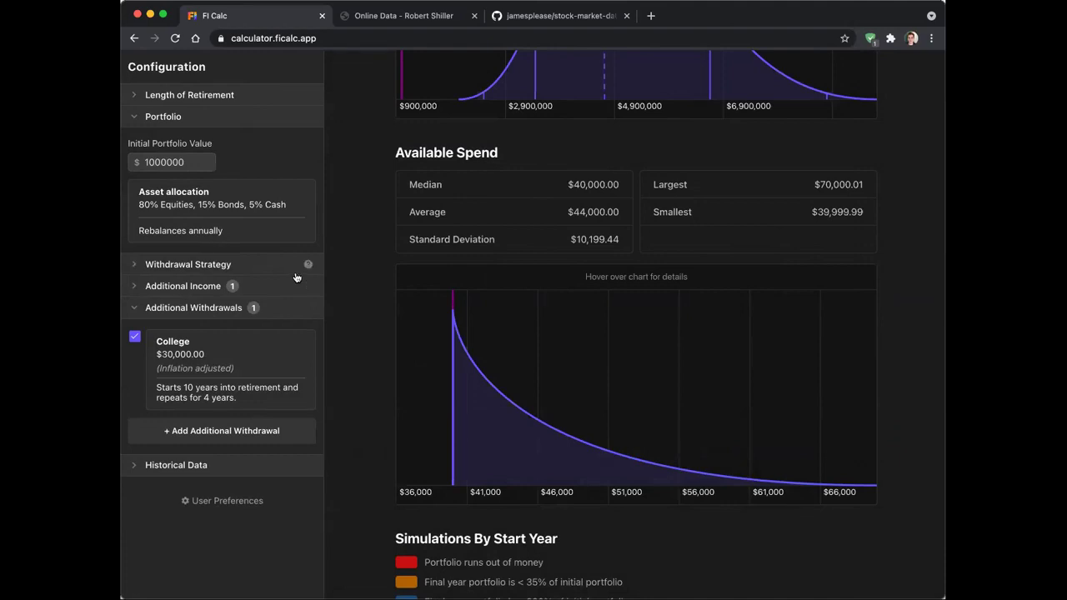
{"action": "left_click", "coordinate": [250, 229]}
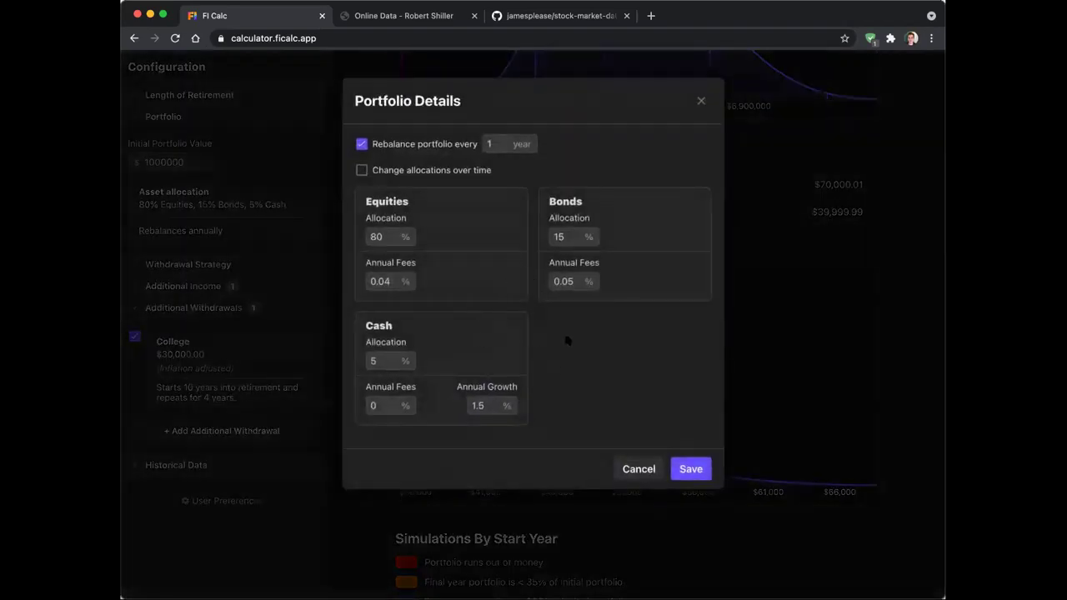
{"action": "left_click", "coordinate": [655, 469]}
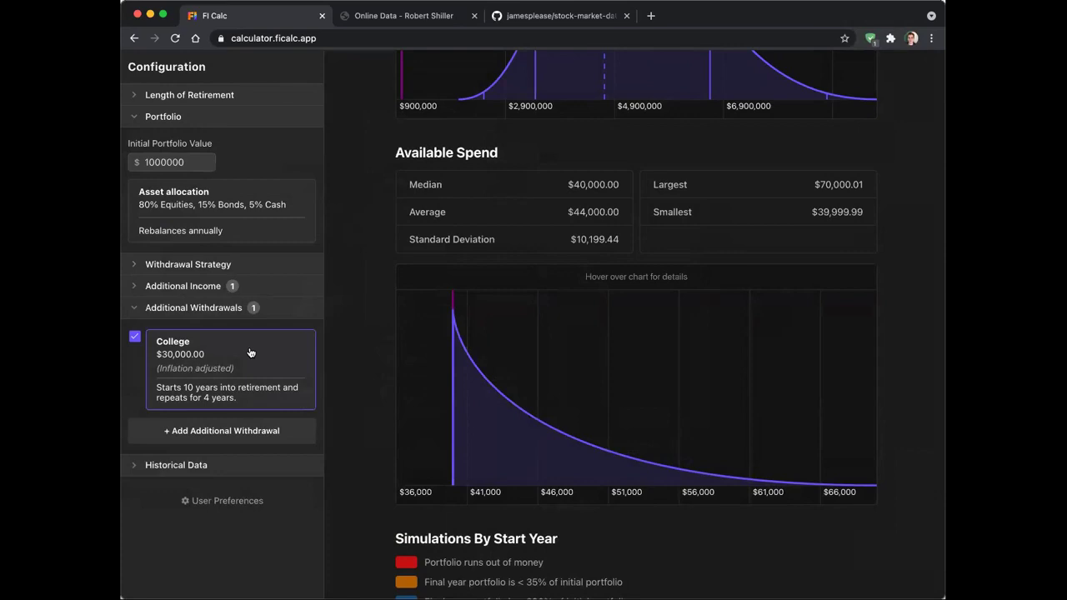
Switch the College withdrawal off and back on, and collapse the Additional Withdrawals section
{"action": "left_click", "coordinate": [225, 311]}
{"action": "left_click", "coordinate": [225, 314]}
{"action": "left_click", "coordinate": [134, 337]}
{"action": "left_click", "coordinate": [135, 336]}
{"action": "left_click", "coordinate": [212, 317]}
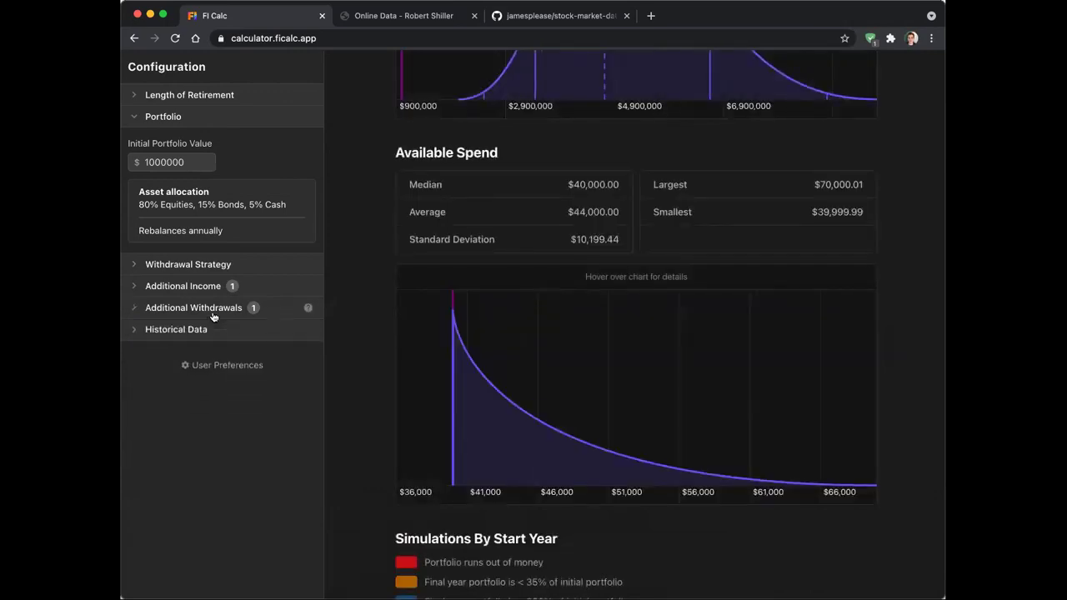
Expand Historical Data, read its help text, and look at Robert Shiller's online data page before returning to the calculator
{"action": "left_click", "coordinate": [212, 331]}
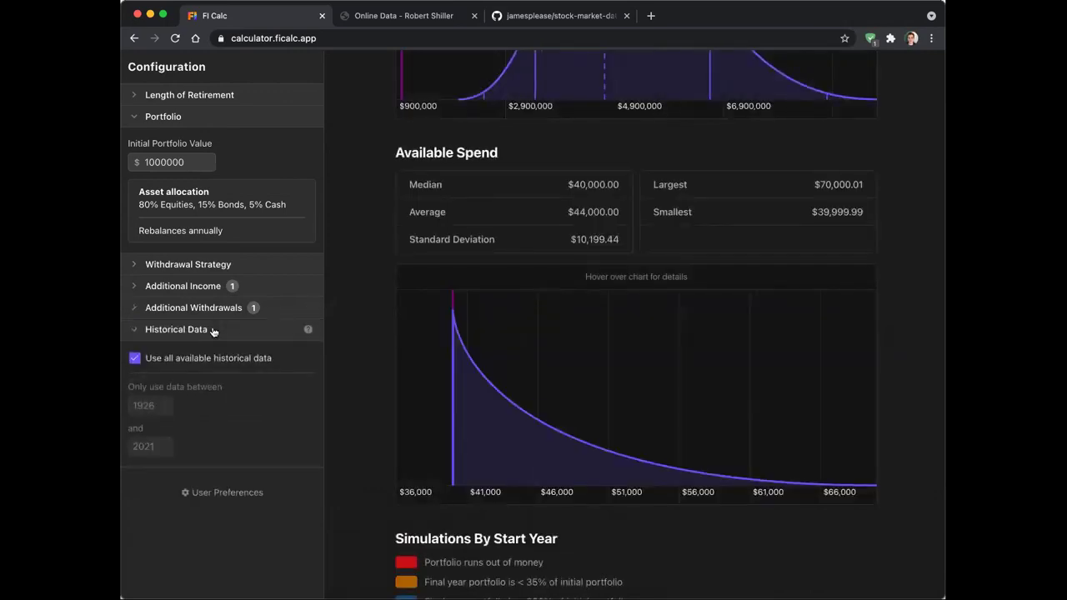
{"action": "left_click", "coordinate": [308, 331]}
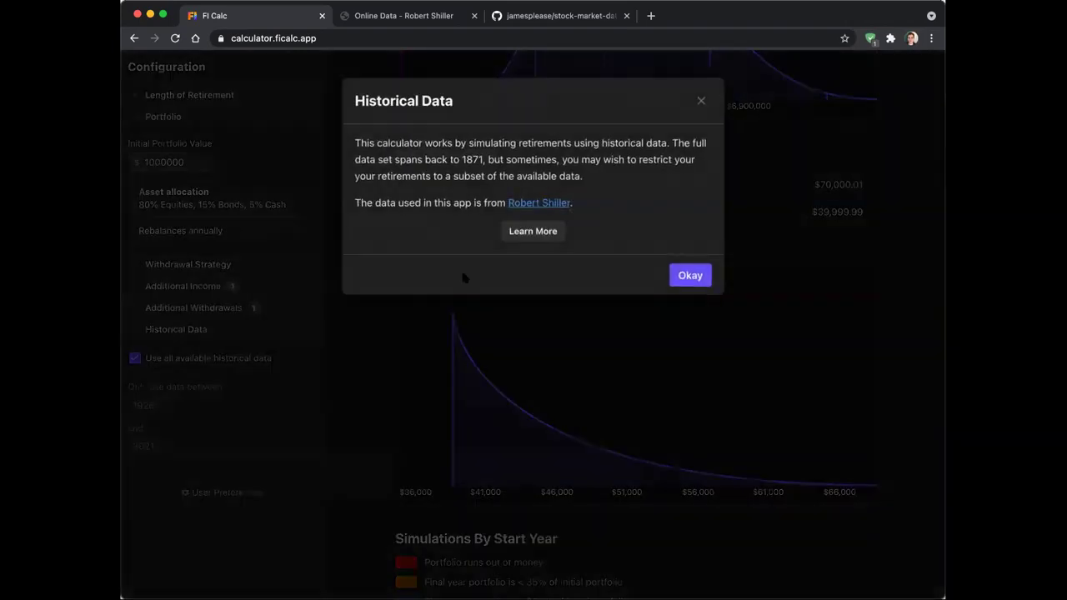
{"action": "left_click", "coordinate": [694, 276]}
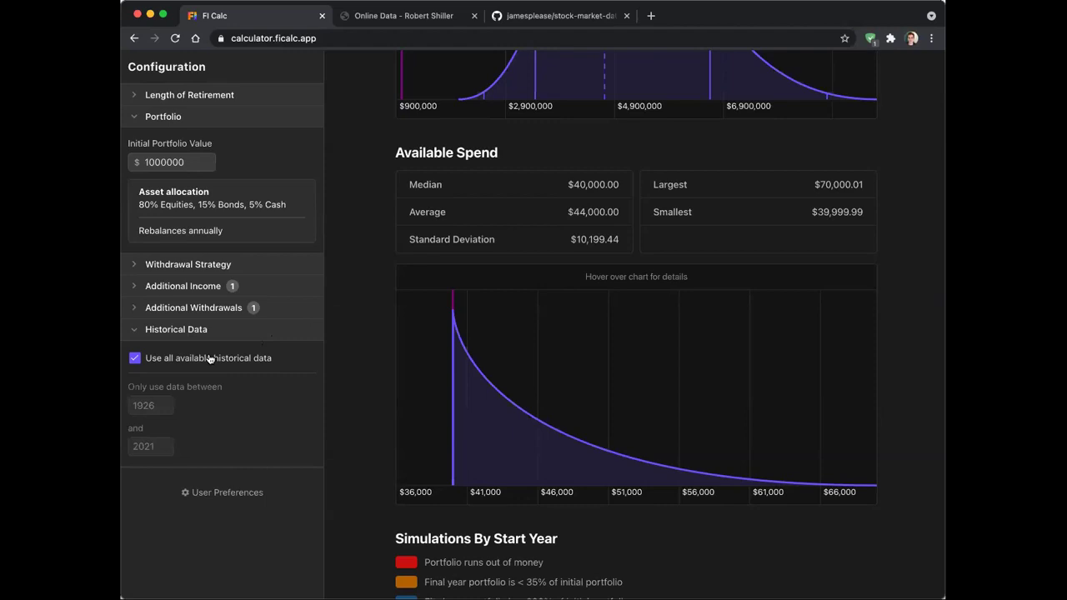
{"action": "left_click", "coordinate": [394, 16]}
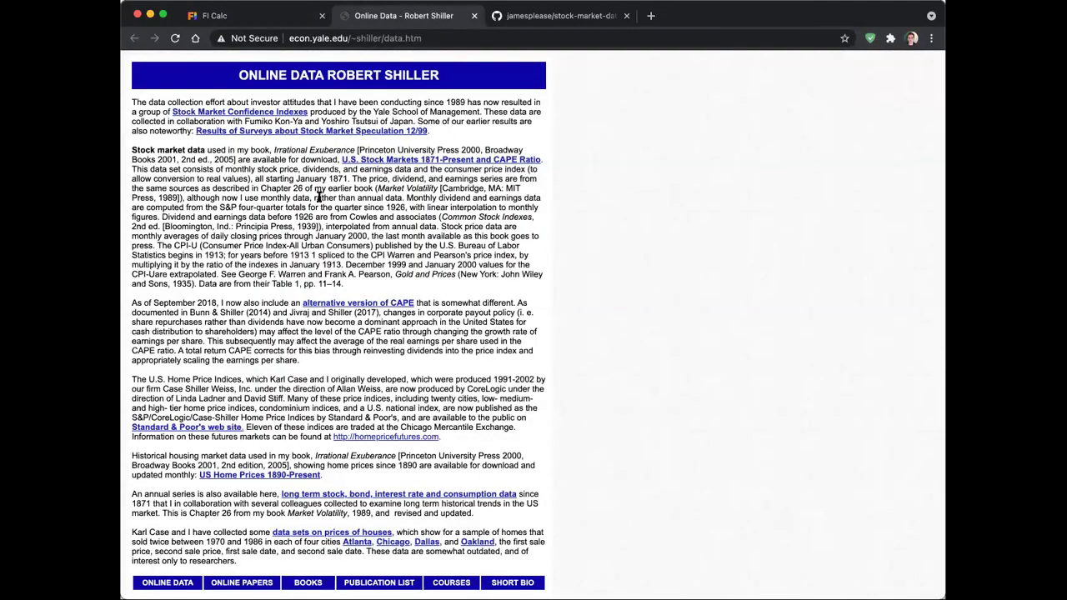
{"action": "left_click", "coordinate": [282, 20]}
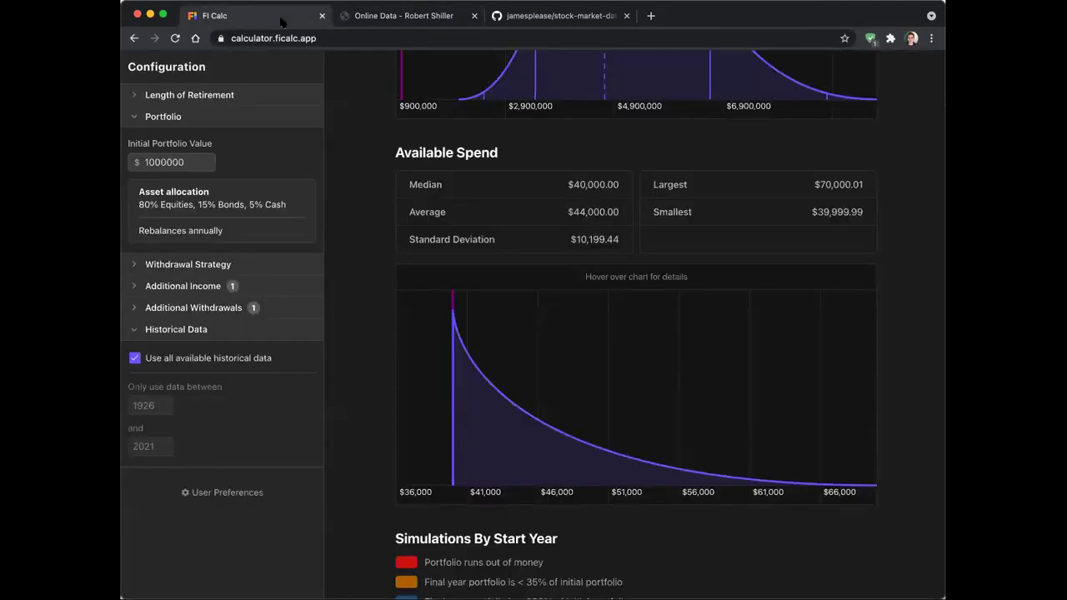
Switch off the use of all available historical data and switch it back on
{"action": "mouse_move", "coordinate": [322, 334]}
{"action": "left_click", "coordinate": [209, 359]}
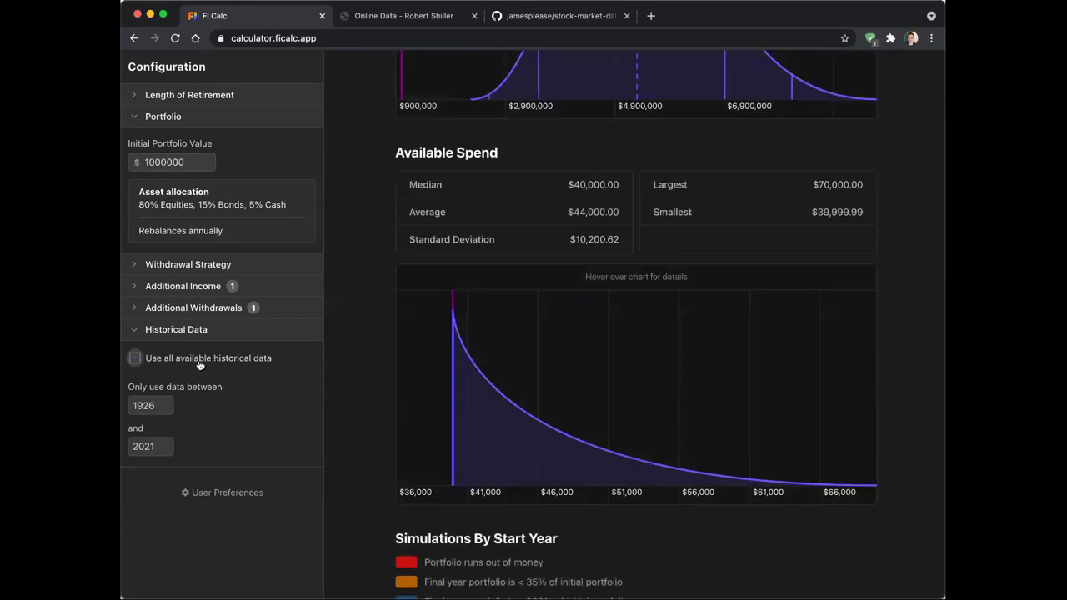
{"action": "left_click", "coordinate": [155, 361]}
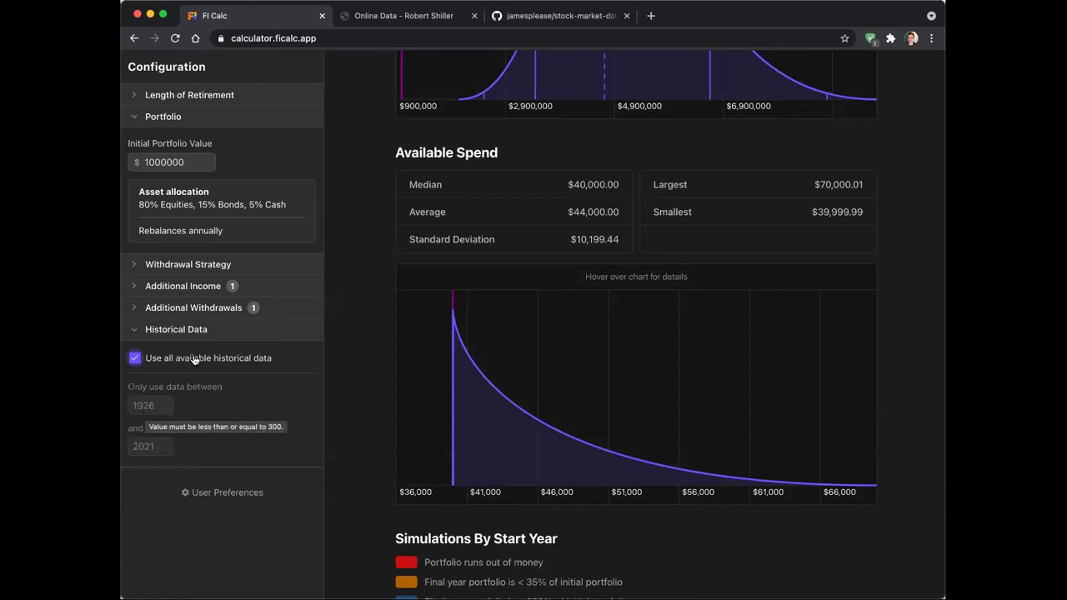
{"action": "left_click", "coordinate": [158, 359]}
{"action": "left_click", "coordinate": [158, 358]}
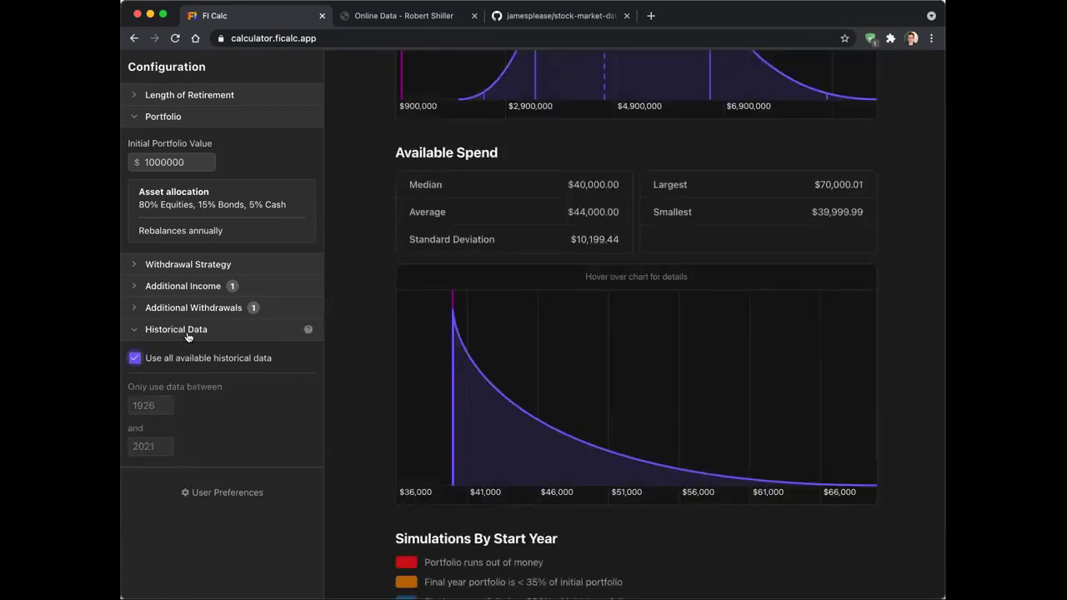
Collapse the Historical Data and Portfolio sections of the configuration
{"action": "left_click", "coordinate": [188, 337]}
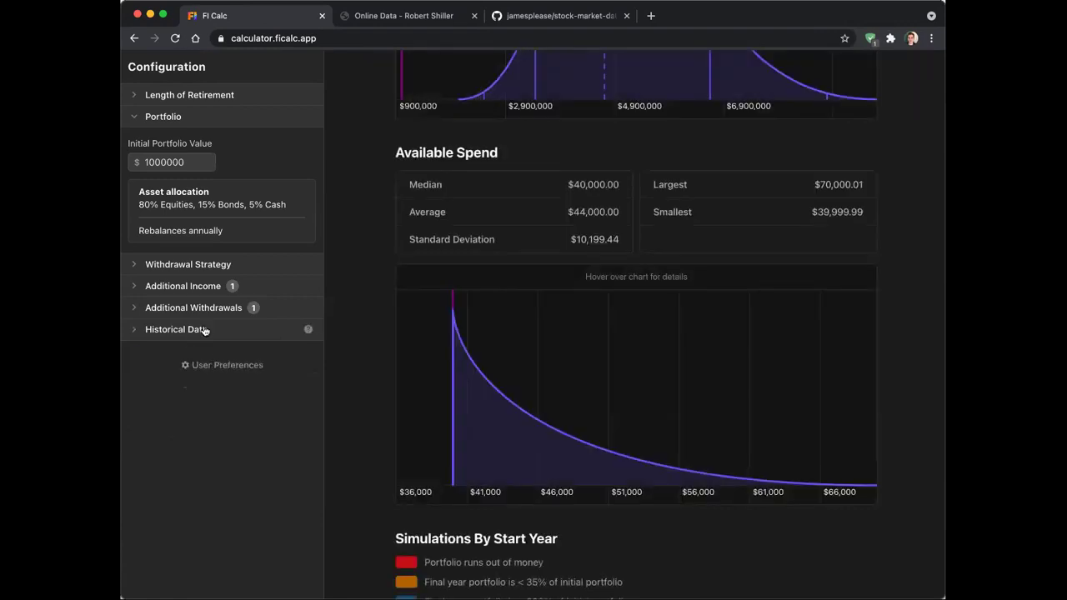
{"action": "scroll", "coordinate": [204, 331], "scroll_direction": "up", "scroll_amount": 3}
{"action": "scroll", "coordinate": [205, 331], "scroll_direction": "up", "scroll_amount": 3}
{"action": "left_click", "coordinate": [236, 118]}
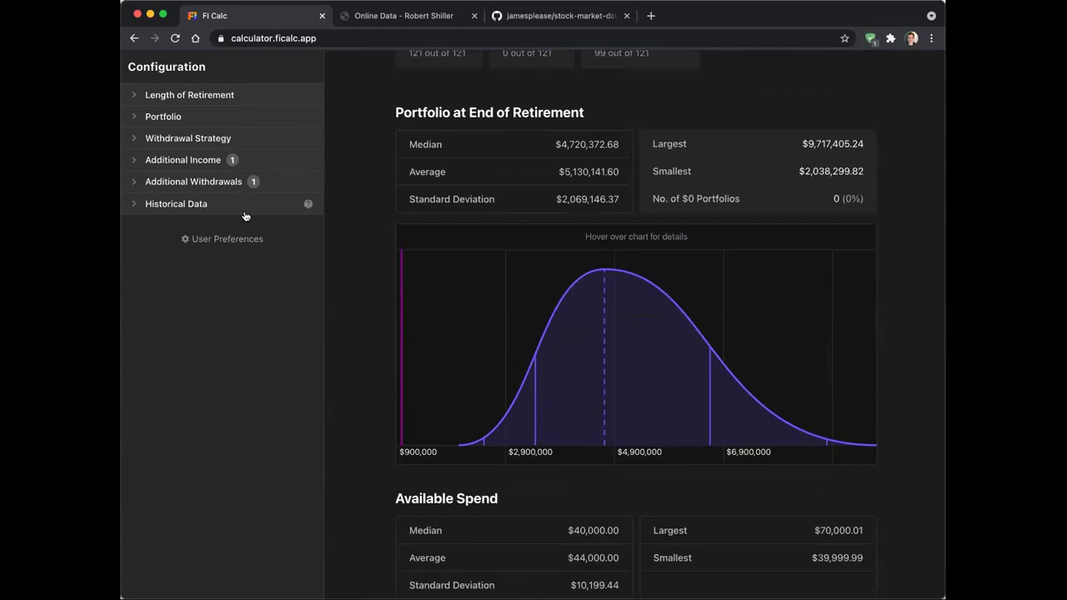
Open and dismiss the User Preferences dialog several times to observe how it animates
{"action": "left_click", "coordinate": [242, 240]}
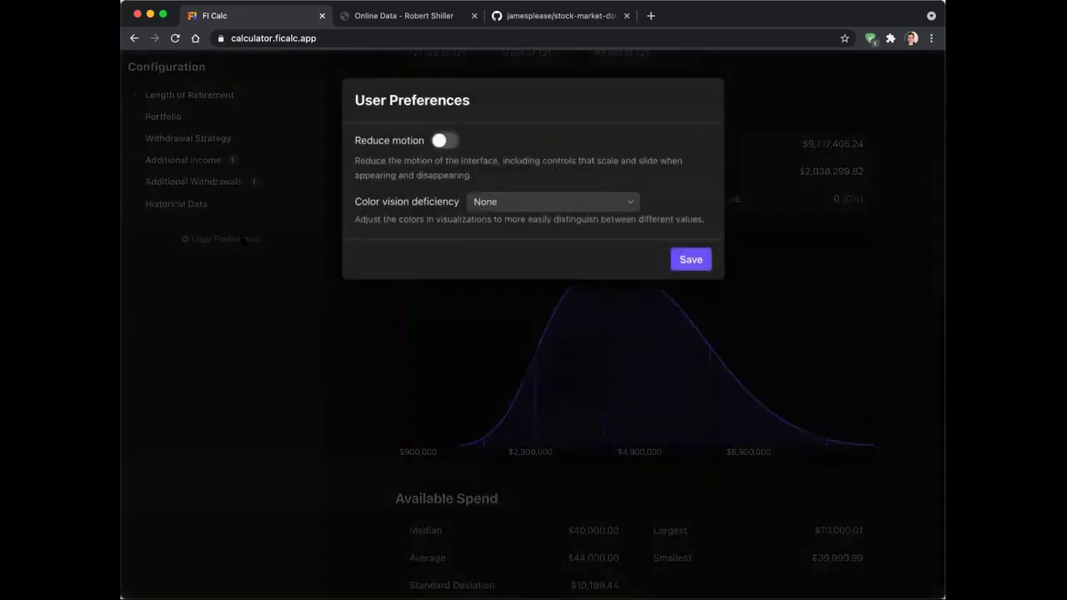
{"action": "left_click", "coordinate": [303, 182]}
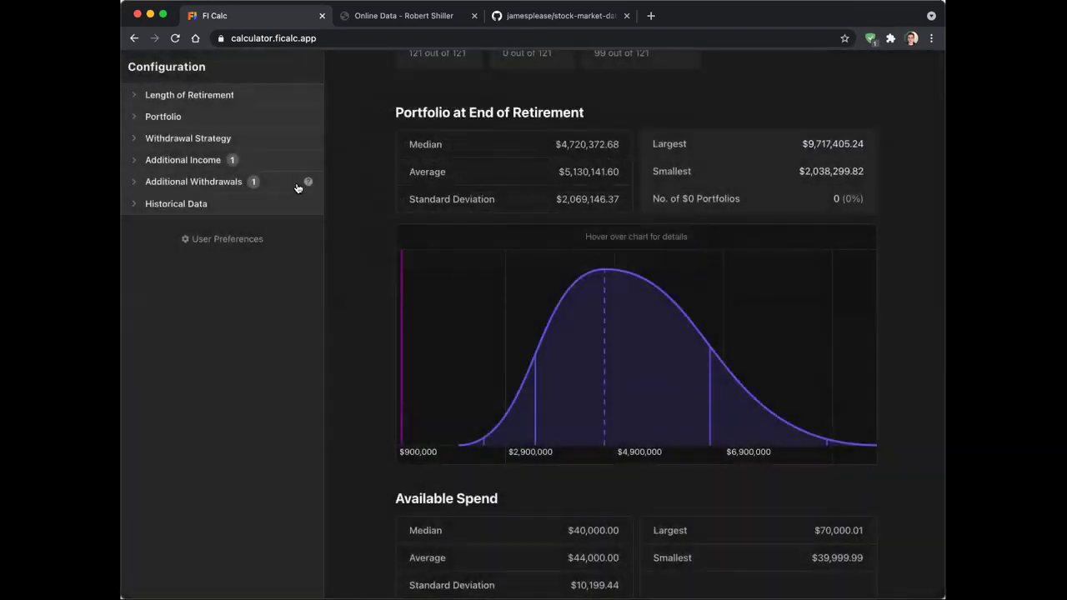
{"action": "left_click", "coordinate": [240, 240]}
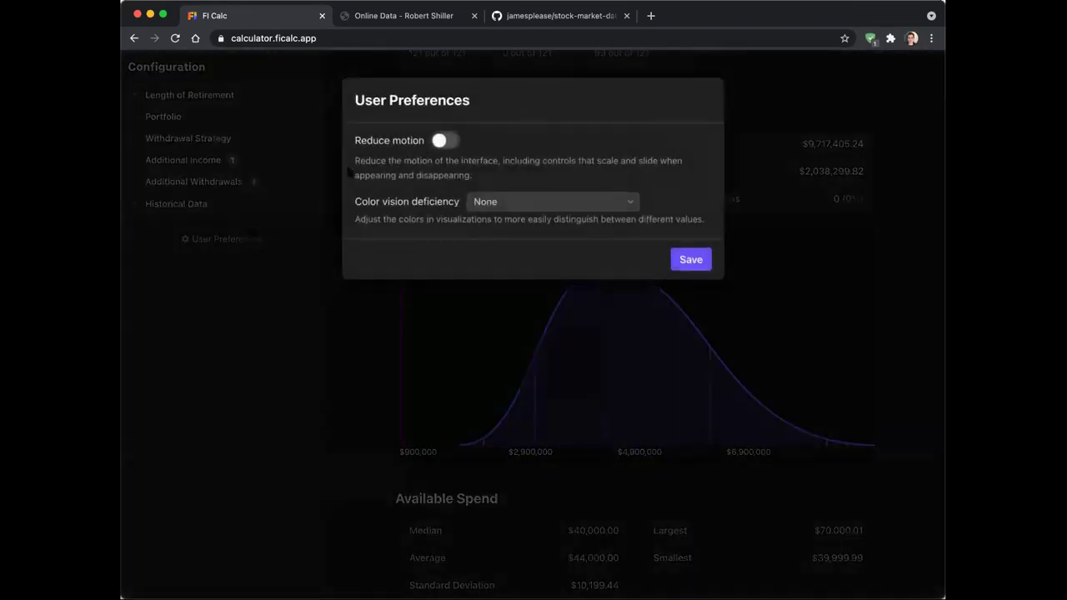
{"action": "left_click", "coordinate": [330, 164]}
{"action": "left_click", "coordinate": [250, 240]}
{"action": "left_click", "coordinate": [334, 190]}
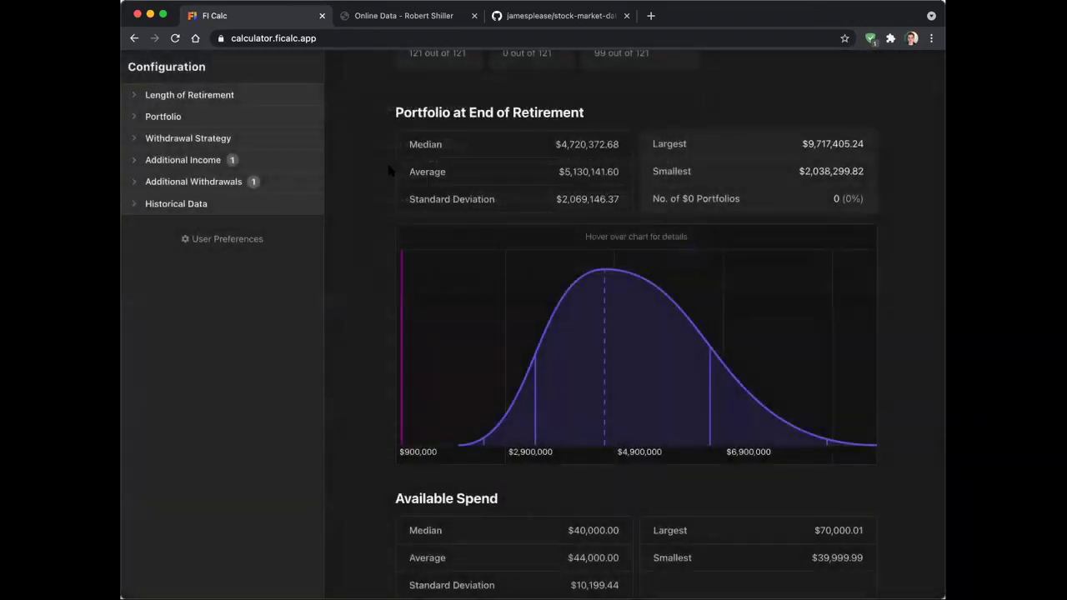
{"action": "left_click", "coordinate": [260, 238]}
{"action": "left_click", "coordinate": [324, 171]}
Enable Reduce motion in the user preferences, save, and reopen and dismiss the dialog to compare its animation
{"action": "left_click", "coordinate": [239, 241]}
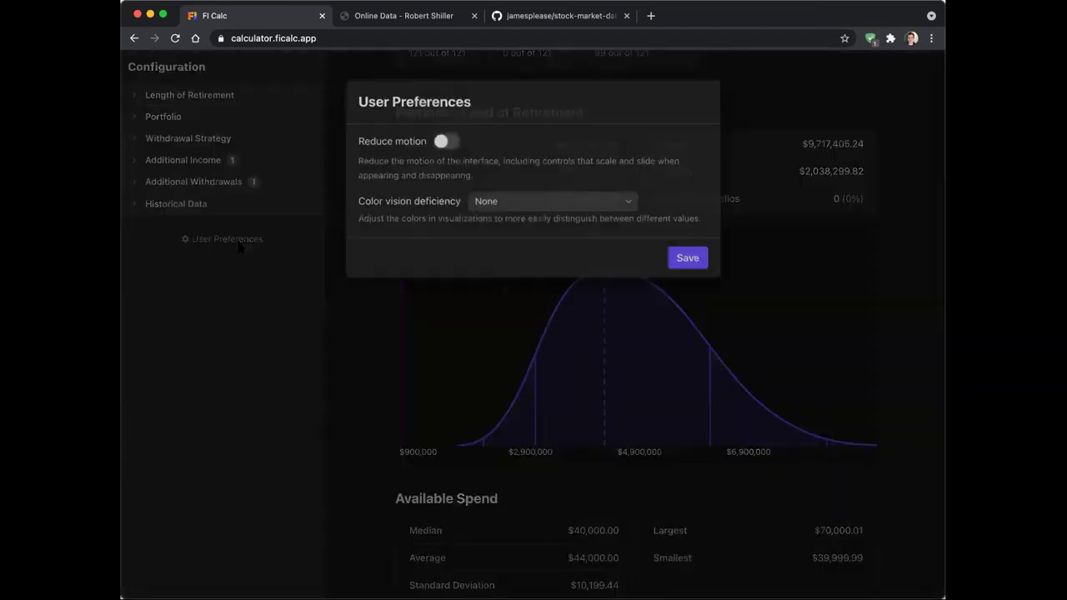
{"action": "left_click", "coordinate": [441, 141]}
{"action": "left_click", "coordinate": [690, 259]}
{"action": "left_click", "coordinate": [255, 240]}
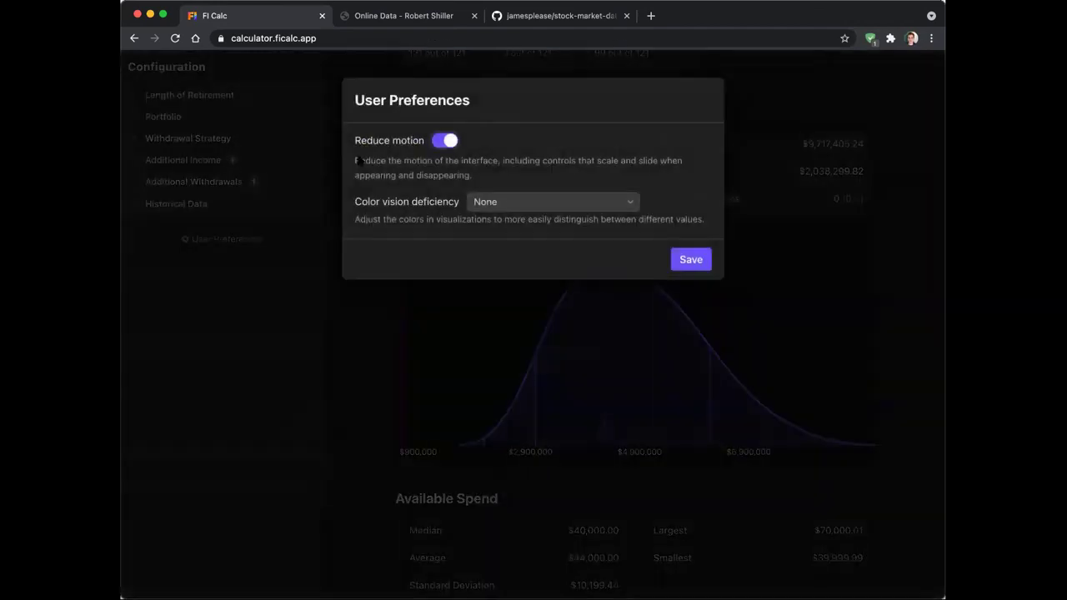
{"action": "left_click", "coordinate": [309, 160]}
Review the color vision deficiency options in the user preferences, keep None, and save
{"action": "left_click", "coordinate": [251, 241]}
{"action": "left_click", "coordinate": [507, 203]}
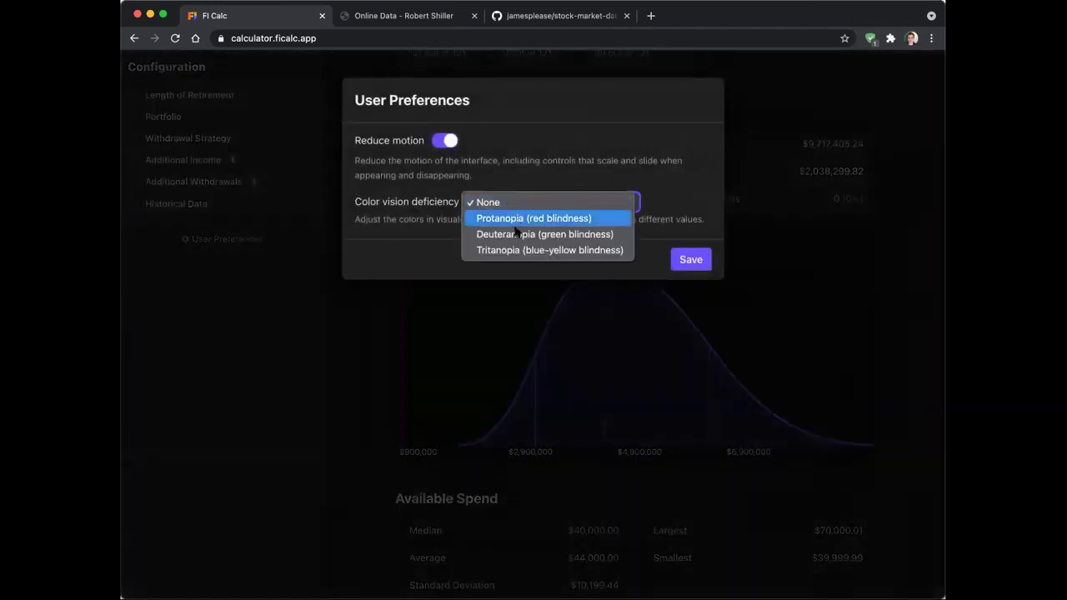
{"action": "left_click", "coordinate": [515, 172]}
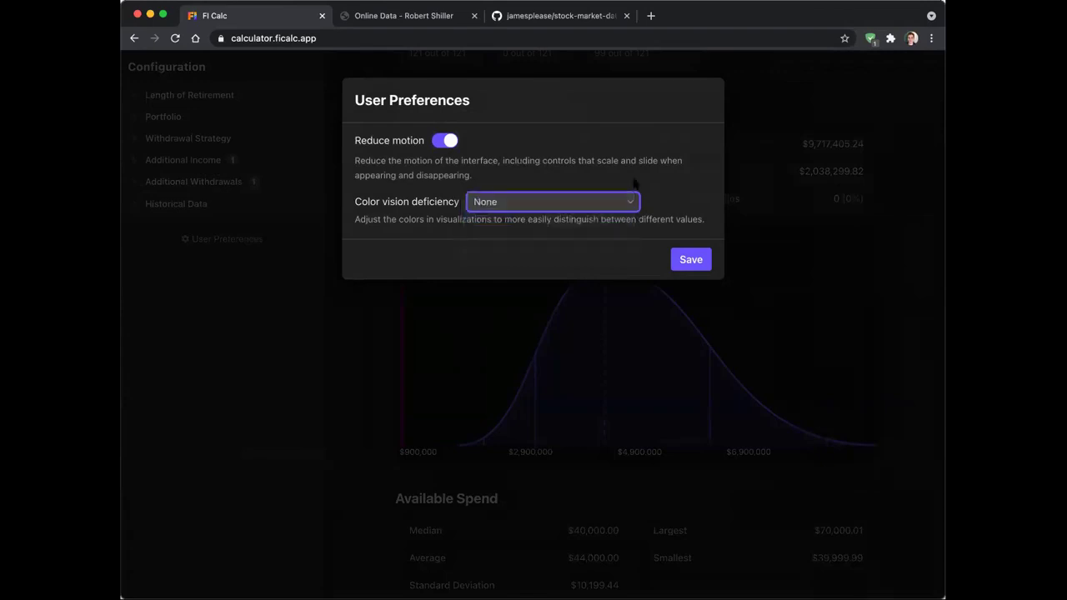
{"action": "left_click", "coordinate": [699, 264]}
Look over the results charts and the simulations by start year
{"action": "scroll", "coordinate": [342, 232], "scroll_direction": "down", "scroll_amount": 15}
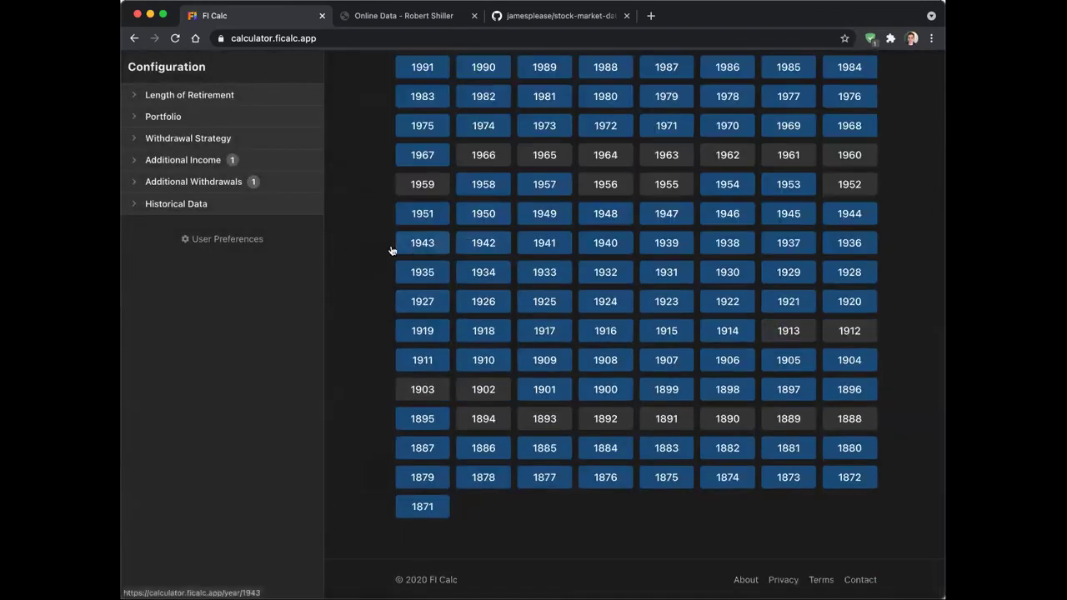
{"action": "scroll", "coordinate": [380, 246], "scroll_direction": "up", "scroll_amount": 6}
{"action": "scroll", "coordinate": [379, 250], "scroll_direction": "up", "scroll_amount": 6}
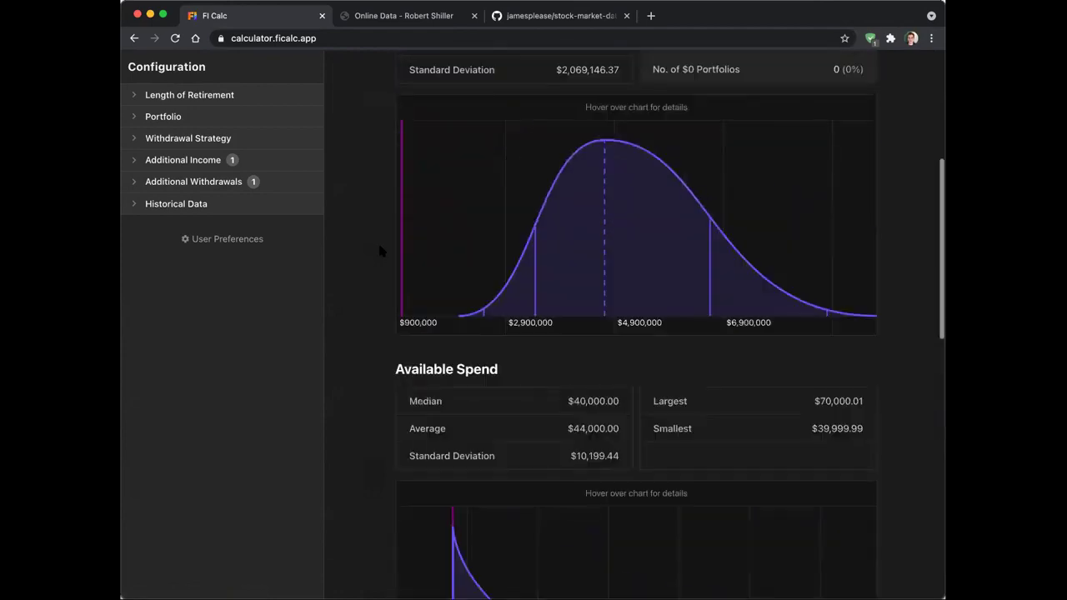
{"action": "scroll", "coordinate": [379, 250], "scroll_direction": "down", "scroll_amount": 2}
{"action": "scroll", "coordinate": [380, 250], "scroll_direction": "down", "scroll_amount": 6}
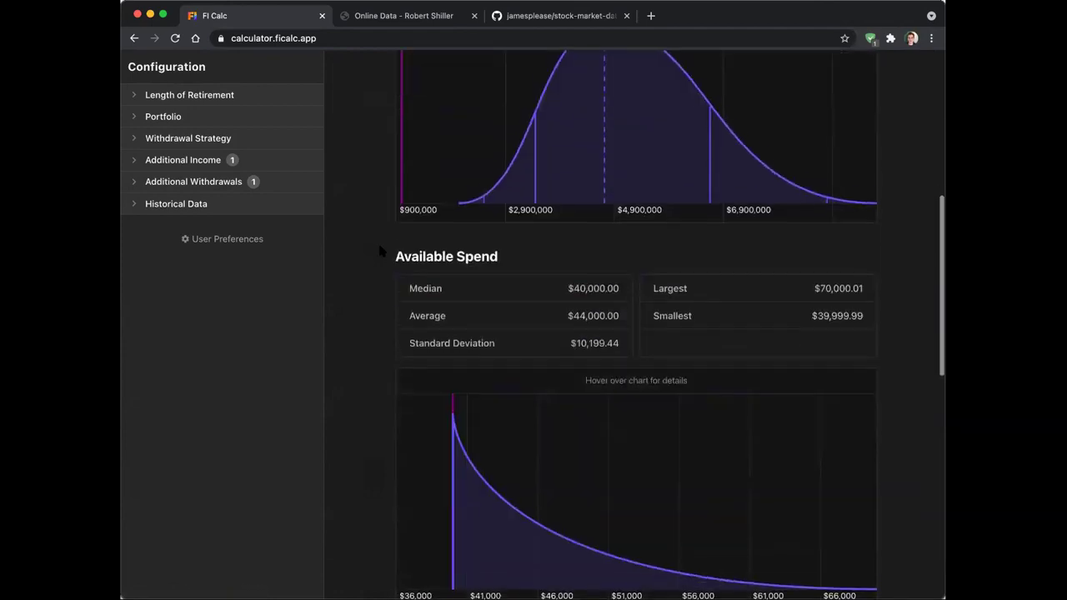
{"action": "scroll", "coordinate": [379, 248], "scroll_direction": "up", "scroll_amount": 10}
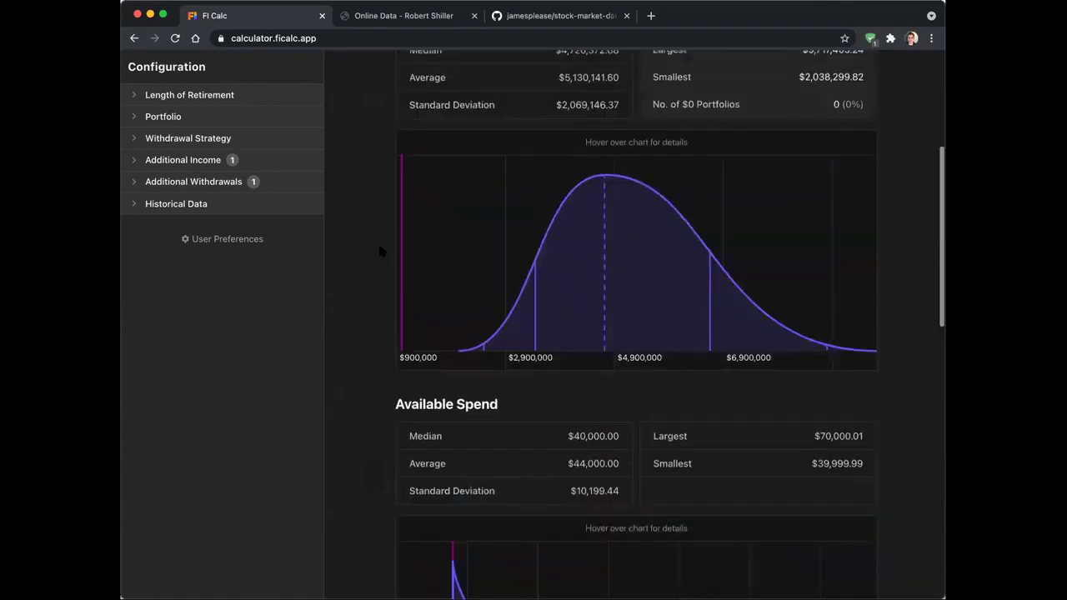
Turn off Reduce motion in the user preferences and save
{"action": "left_click", "coordinate": [250, 239]}
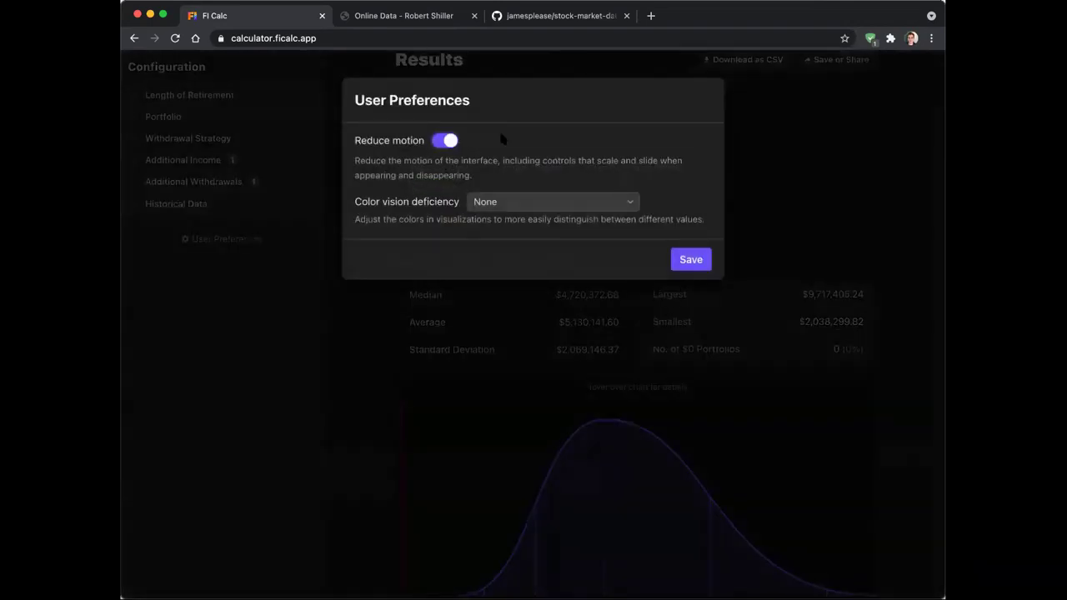
{"action": "left_click", "coordinate": [457, 140]}
{"action": "left_click", "coordinate": [691, 259]}
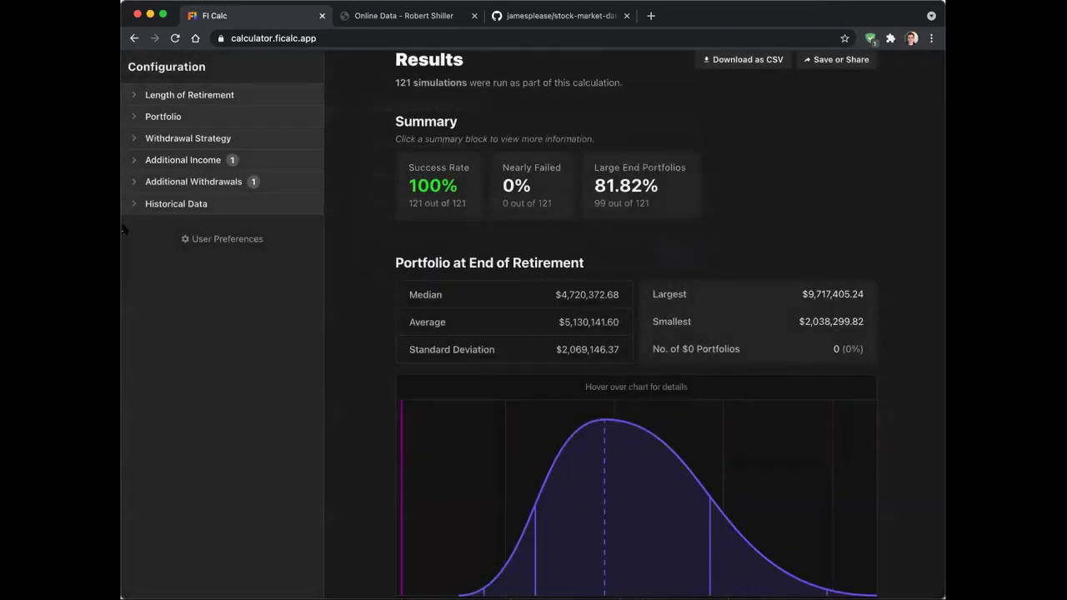
{"action": "scroll", "coordinate": [327, 205], "scroll_direction": "up", "scroll_amount": 1}
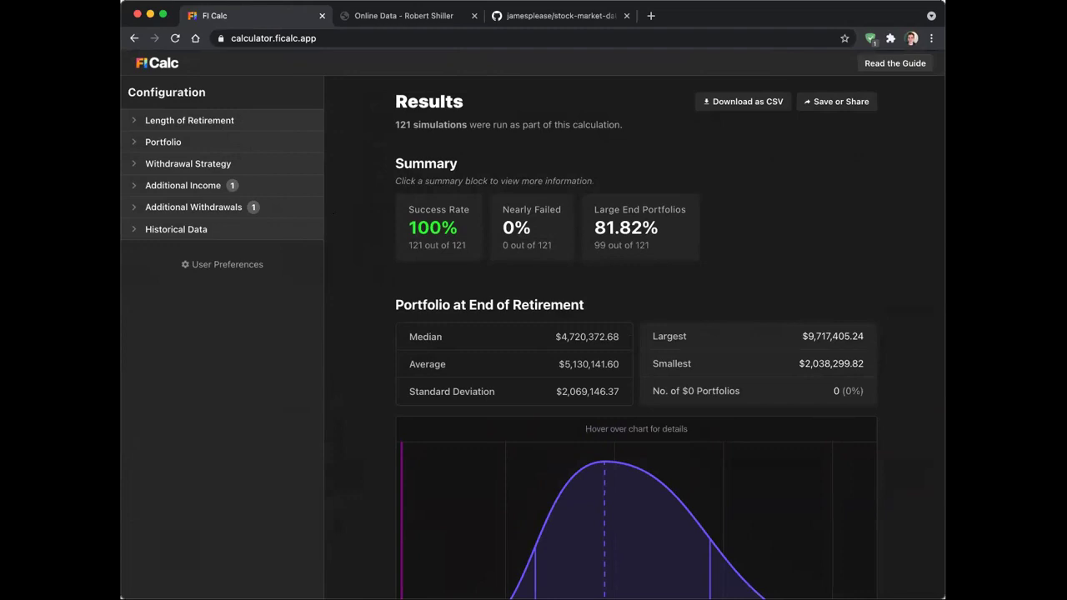
Expand Withdrawal Strategy and highlight the yearly Constant Dollar withdrawal amount without changing it
{"action": "left_click", "coordinate": [196, 145]}
{"action": "left_click", "coordinate": [195, 144]}
{"action": "left_click", "coordinate": [203, 165]}
{"action": "left_click", "coordinate": [182, 246]}
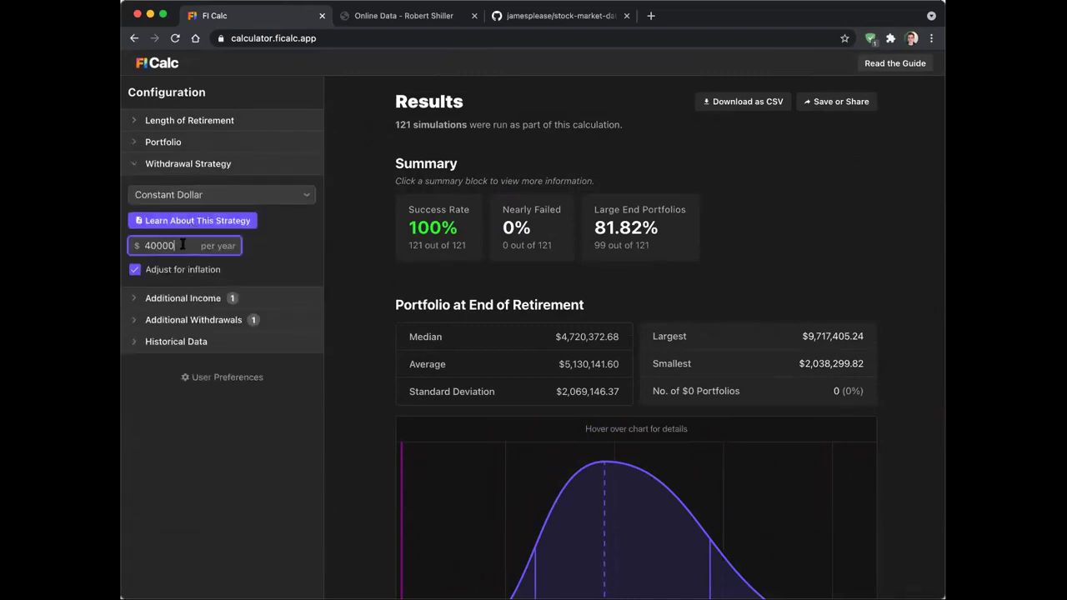
{"action": "left_click", "coordinate": [259, 248]}
{"action": "left_click_drag", "start_coordinate": [192, 246], "coordinate": [137, 245]}
{"action": "left_click", "coordinate": [267, 232]}
{"action": "double_click", "coordinate": [158, 245]}
{"action": "left_click", "coordinate": [271, 239]}
Expand Portfolio to review its value and asset allocation, and collapse the Withdrawal Strategy and Portfolio sections
{"action": "left_click", "coordinate": [216, 142]}
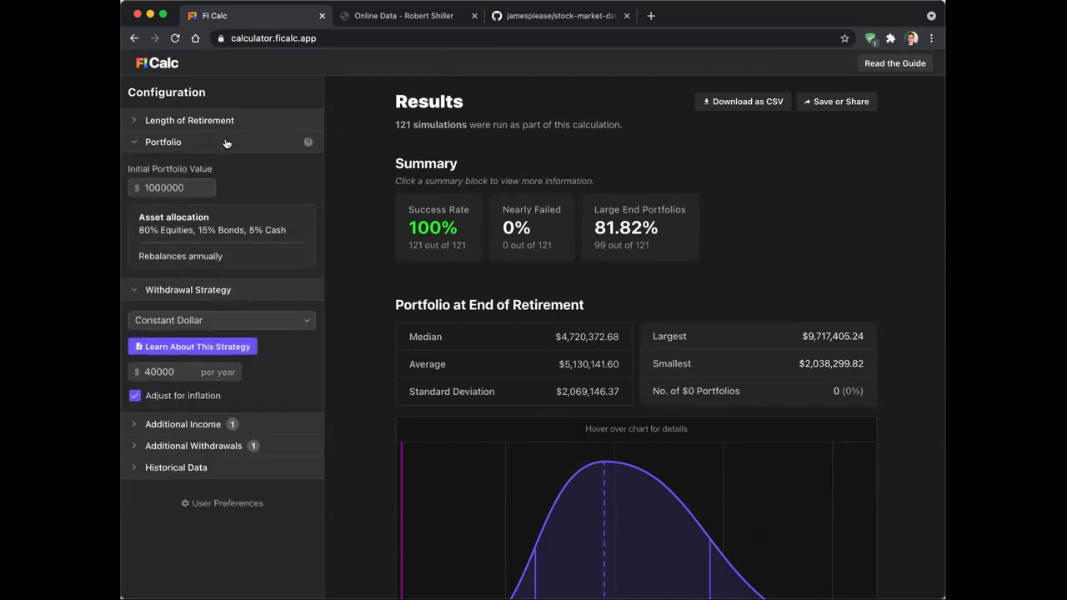
{"action": "left_click", "coordinate": [255, 298]}
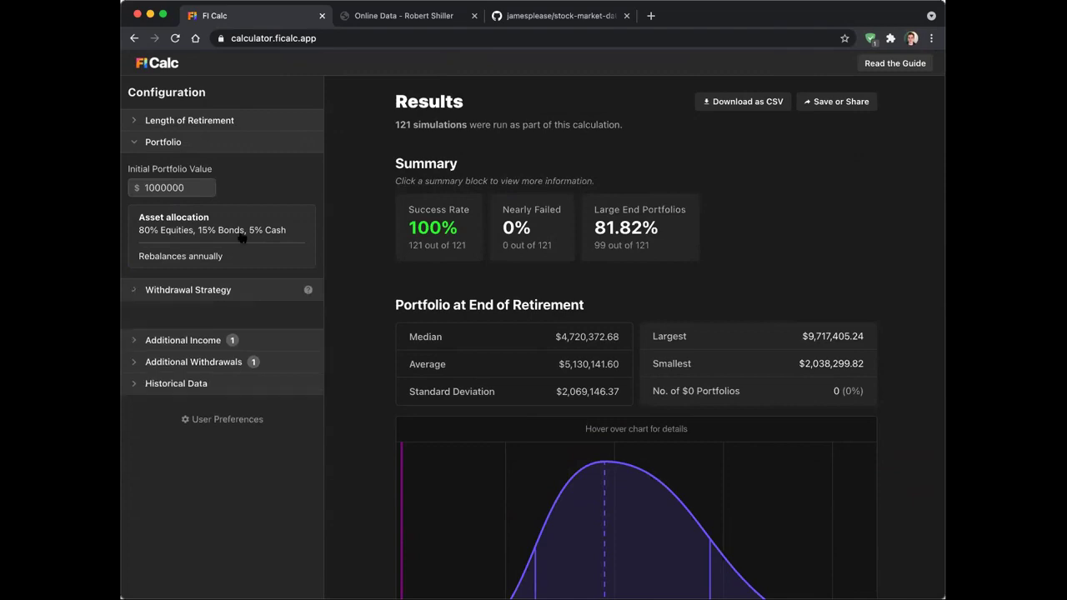
{"action": "left_click", "coordinate": [241, 142]}
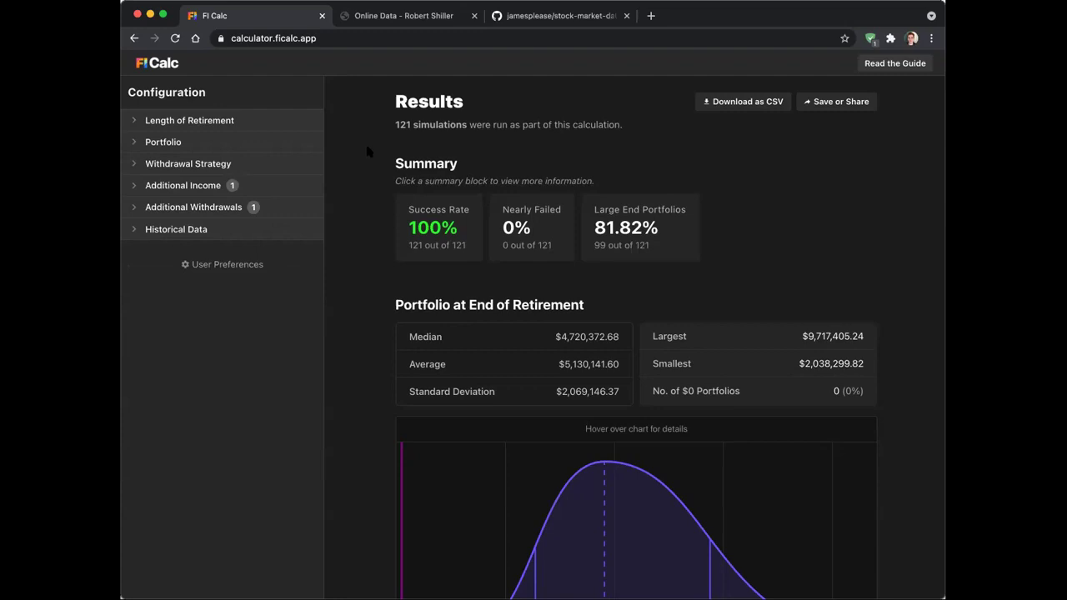
Look through the results page's portfolio and spending statistics and return to the summary
{"action": "scroll", "coordinate": [369, 151], "scroll_direction": "down", "scroll_amount": 3}
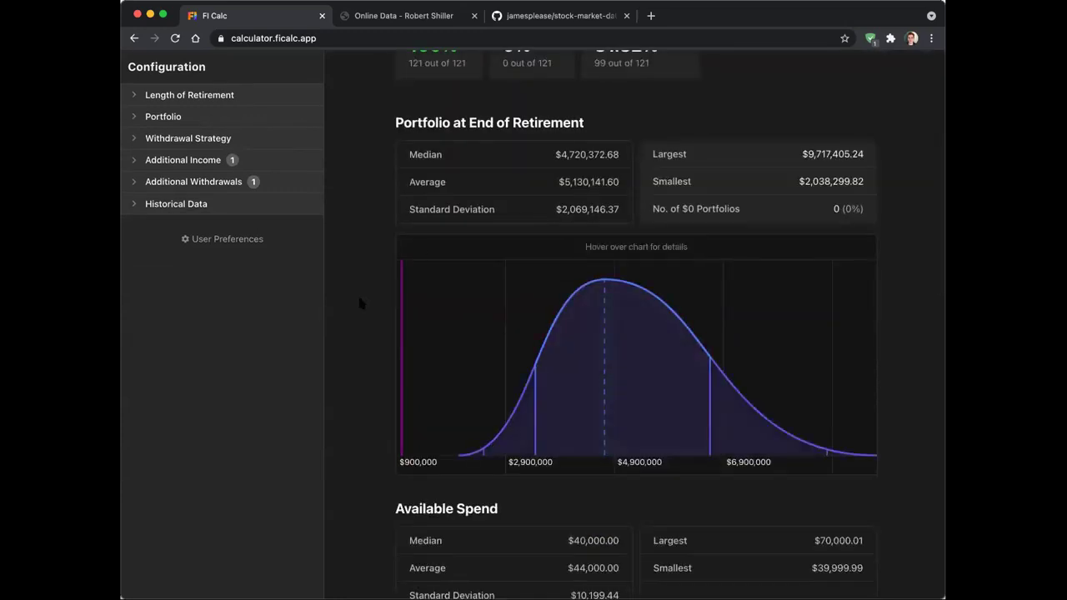
{"action": "scroll", "coordinate": [359, 300], "scroll_direction": "down", "scroll_amount": 5}
{"action": "scroll", "coordinate": [359, 300], "scroll_direction": "up", "scroll_amount": 6}
{"action": "scroll", "coordinate": [360, 303], "scroll_direction": "up", "scroll_amount": 3}
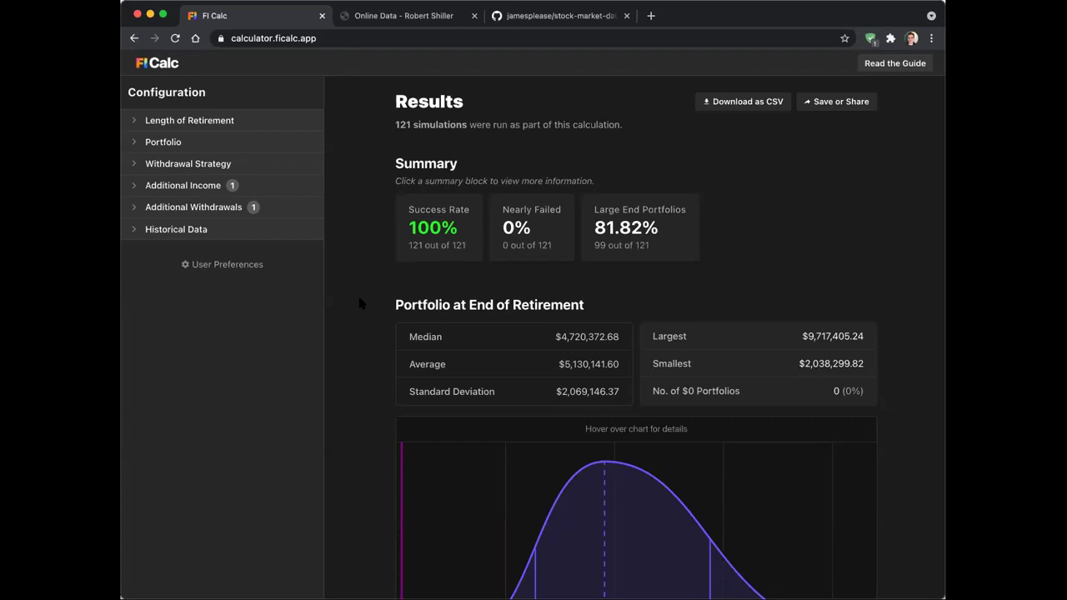
{"action": "scroll", "coordinate": [377, 378], "scroll_direction": "down", "scroll_amount": 5}
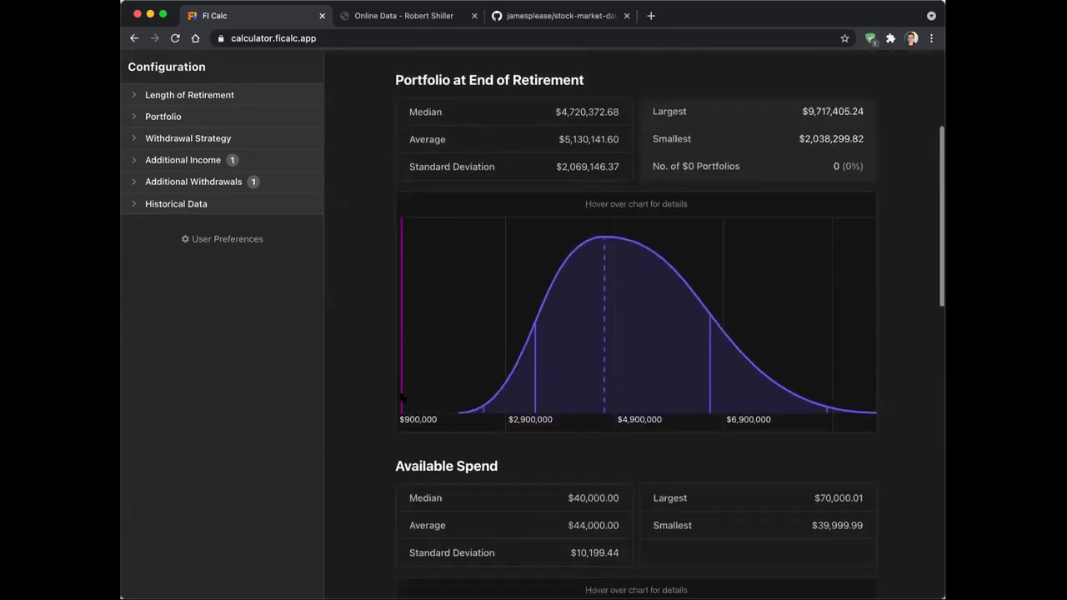
{"action": "scroll", "coordinate": [380, 383], "scroll_direction": "up", "scroll_amount": 1}
{"action": "scroll", "coordinate": [379, 383], "scroll_direction": "up", "scroll_amount": 5}
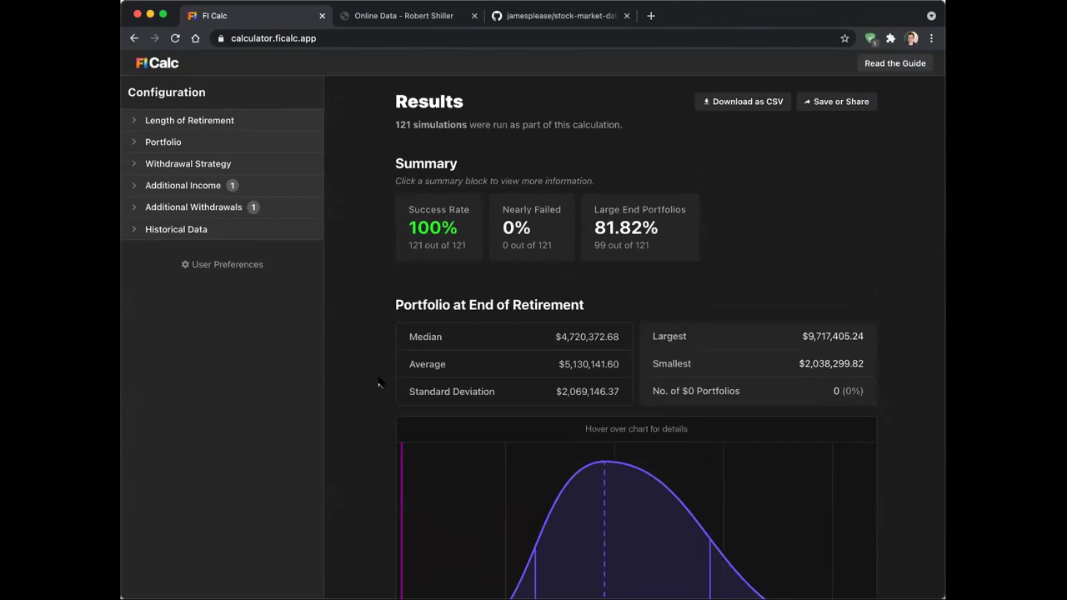
Expand the Withdrawal Strategy section to show the Constant Dollar settings
{"action": "left_click", "coordinate": [153, 143]}
{"action": "left_click", "coordinate": [153, 142]}
{"action": "left_click", "coordinate": [167, 167]}
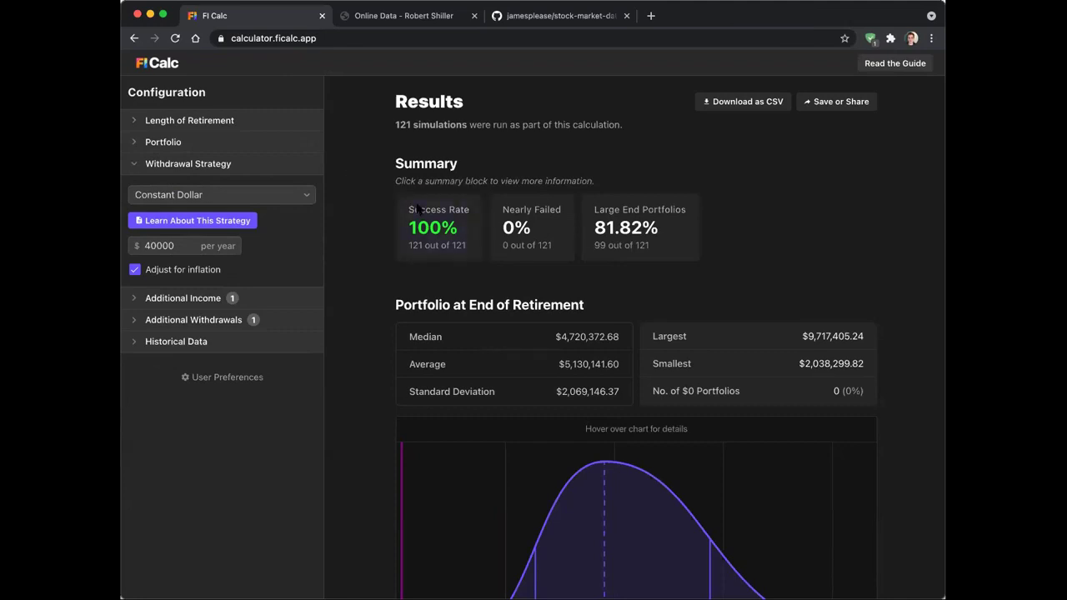
Read the Success Rate and Nearly Failed explanations from the results summary, closing each one
{"action": "left_click", "coordinate": [417, 209]}
{"action": "left_click", "coordinate": [350, 192]}
{"action": "left_click", "coordinate": [407, 208]}
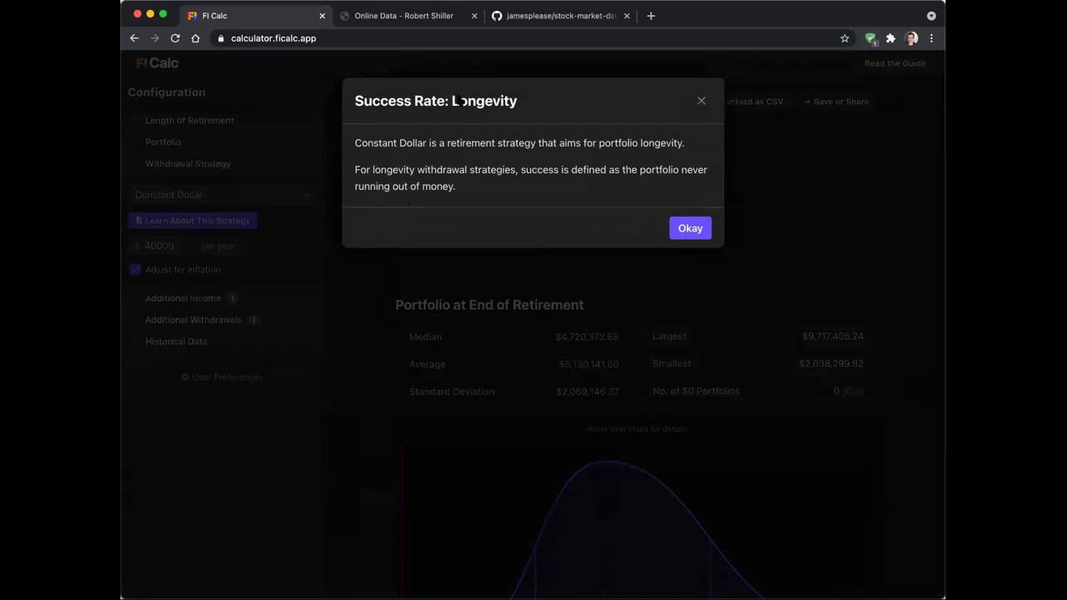
{"action": "left_click_drag", "start_coordinate": [452, 101], "coordinate": [518, 101]}
{"action": "left_click", "coordinate": [518, 100]}
{"action": "left_click", "coordinate": [402, 264]}
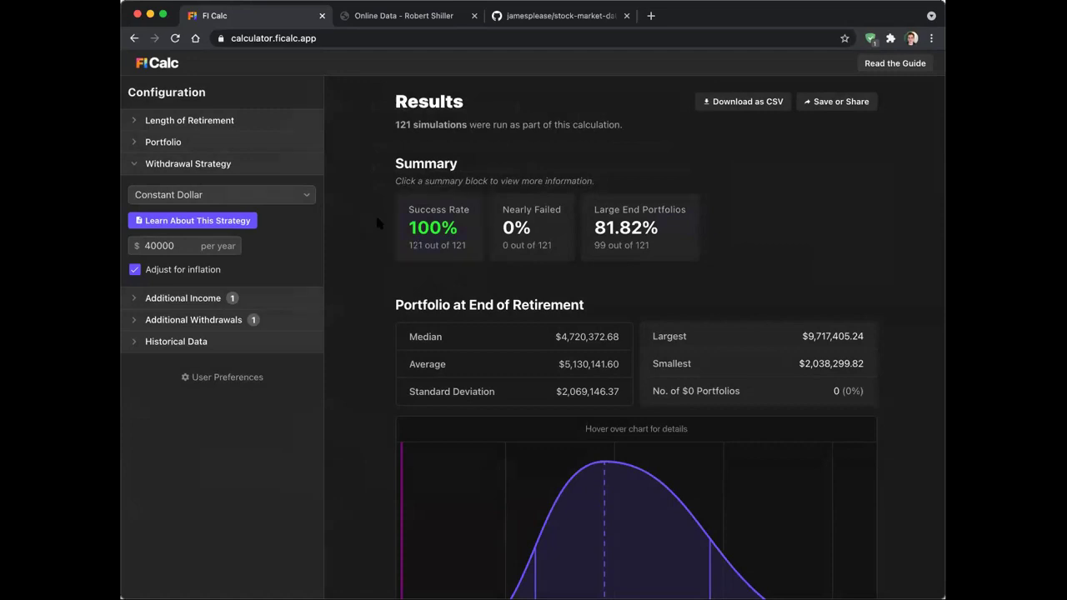
{"action": "left_click", "coordinate": [549, 243]}
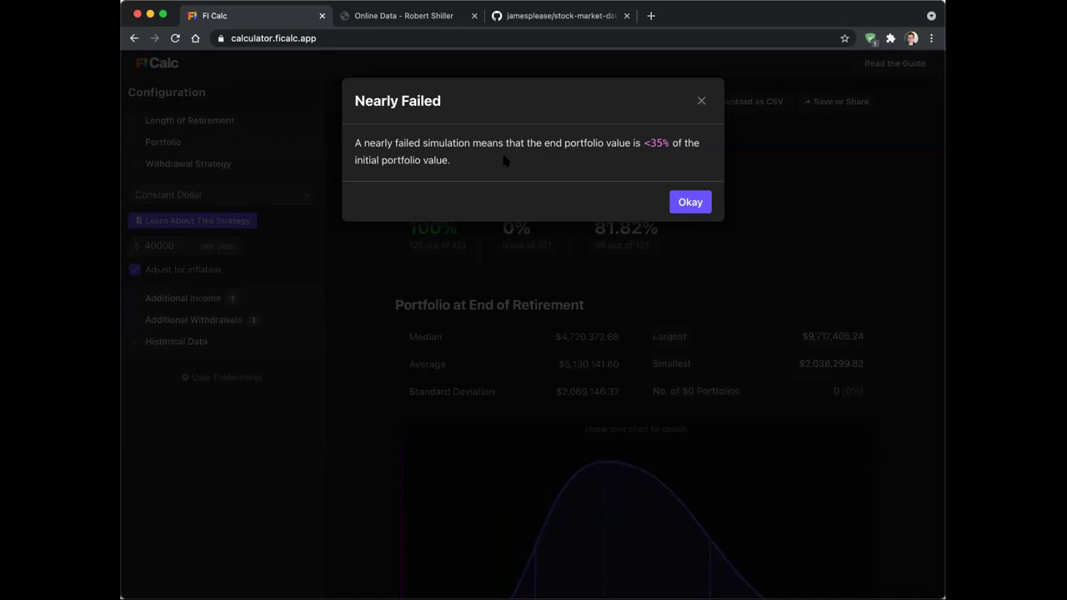
{"action": "left_click", "coordinate": [688, 202]}
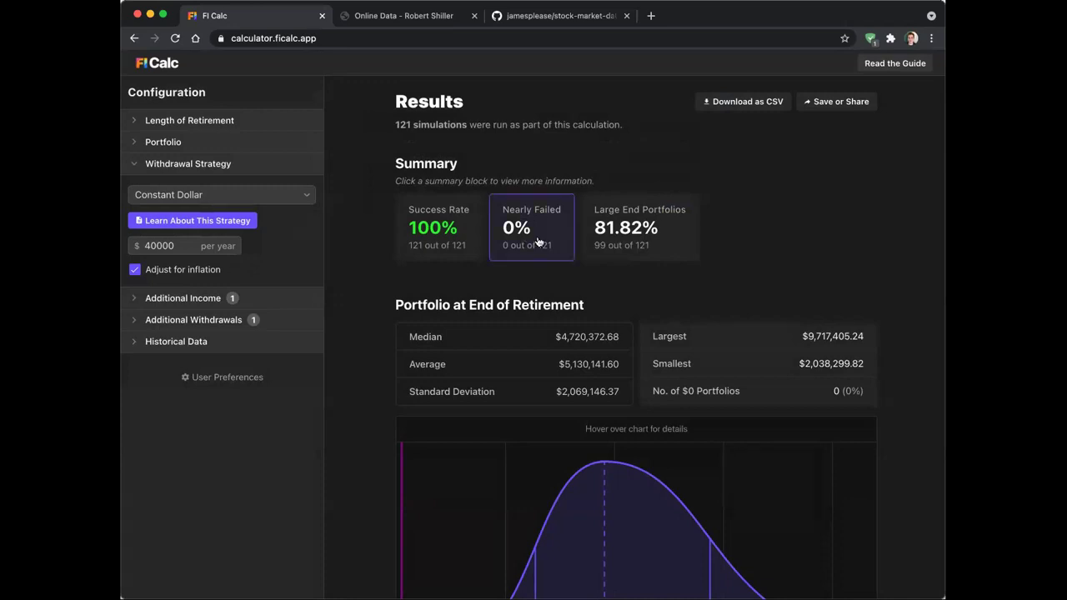
Check the Additional Withdrawals and Additional Income sections, and reload the calculator to restore its default configuration
{"action": "left_click", "coordinate": [201, 323]}
{"action": "left_click", "coordinate": [201, 321]}
{"action": "left_click", "coordinate": [188, 297]}
{"action": "left_click", "coordinate": [188, 298]}
{"action": "key", "text": "super+r"}
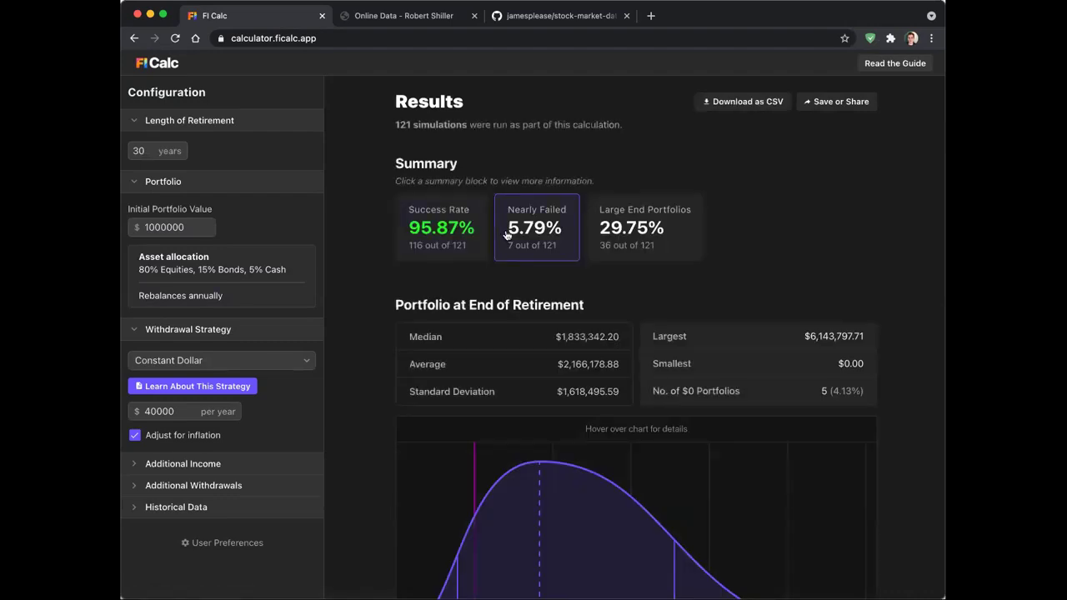
View the Nearly Failed and Large End Portfolios explanations for the default simulation results
{"action": "left_click", "coordinate": [506, 236]}
{"action": "left_click", "coordinate": [197, 228]}
{"action": "left_click", "coordinate": [534, 252]}
{"action": "left_click", "coordinate": [631, 243]}
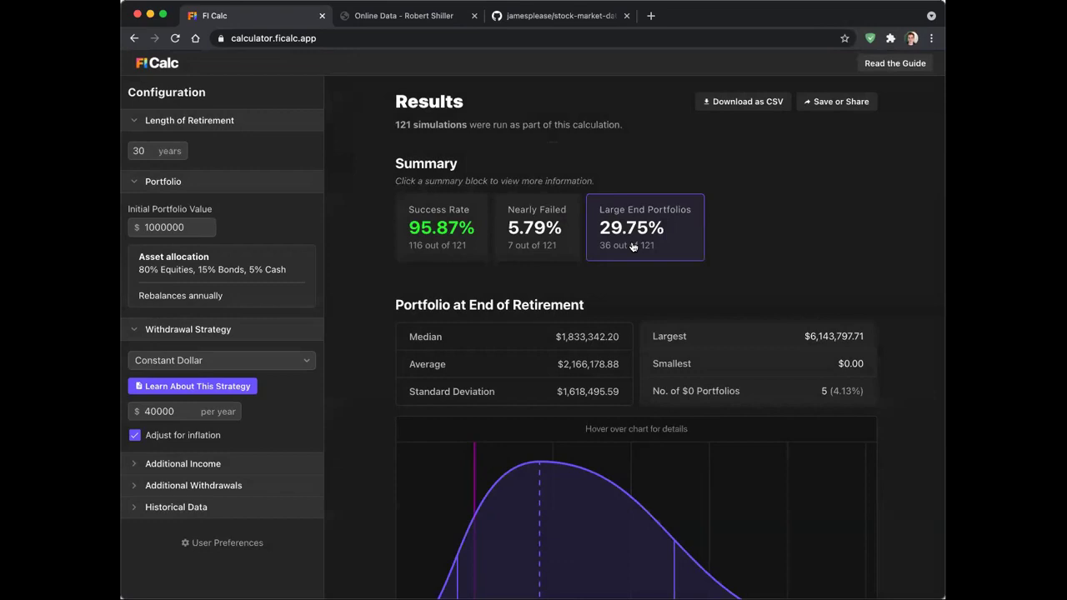
Read the Large End Portfolios explanation, including its threshold percentage, and close it
{"action": "left_click", "coordinate": [633, 245]}
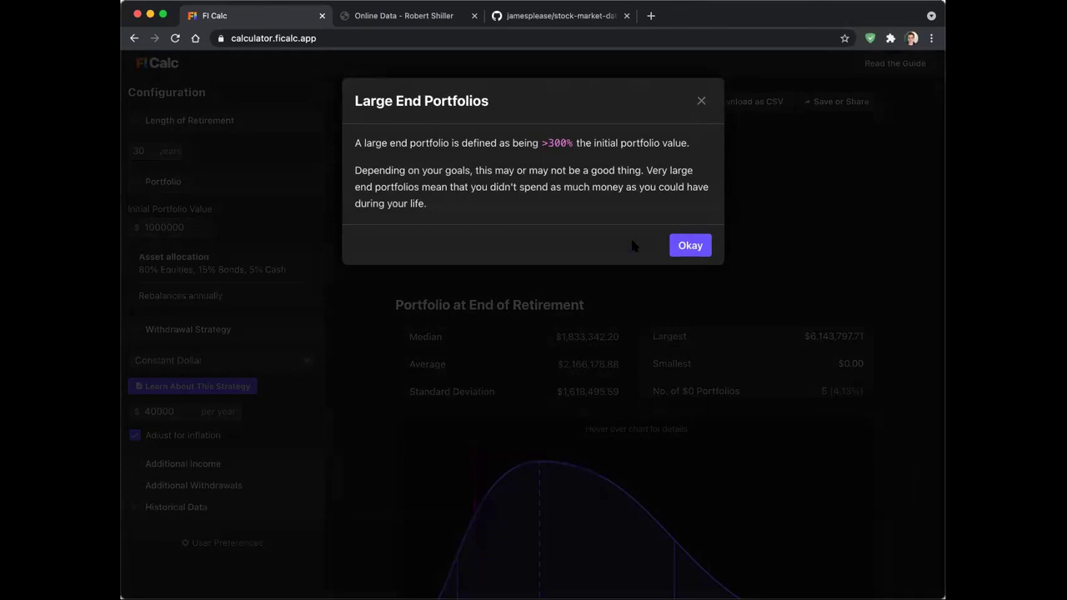
{"action": "mouse_move", "coordinate": [543, 143]}
{"action": "left_mouse_down"}
{"action": "mouse_move", "coordinate": [569, 143]}
{"action": "mouse_move", "coordinate": [543, 143]}
{"action": "left_mouse_up"}
{"action": "left_click", "coordinate": [576, 144]}
{"action": "left_click", "coordinate": [542, 141]}
{"action": "left_click", "coordinate": [677, 243]}
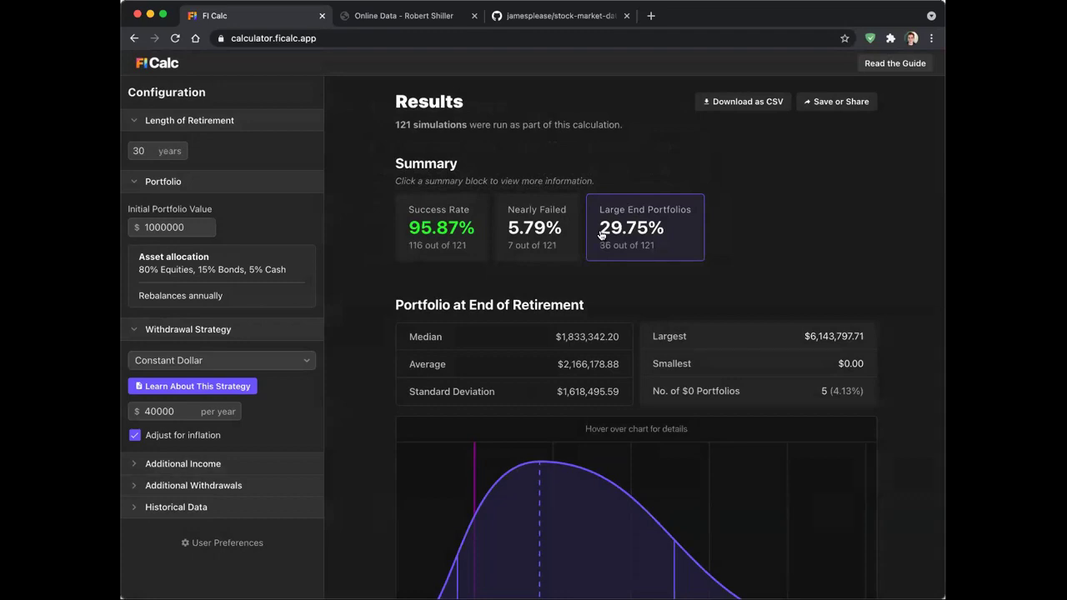
Try the Endowment Strategy and Percent of Portfolio as withdrawal strategies, and view the Success Rate explanation for the latter
{"action": "left_click", "coordinate": [238, 364]}
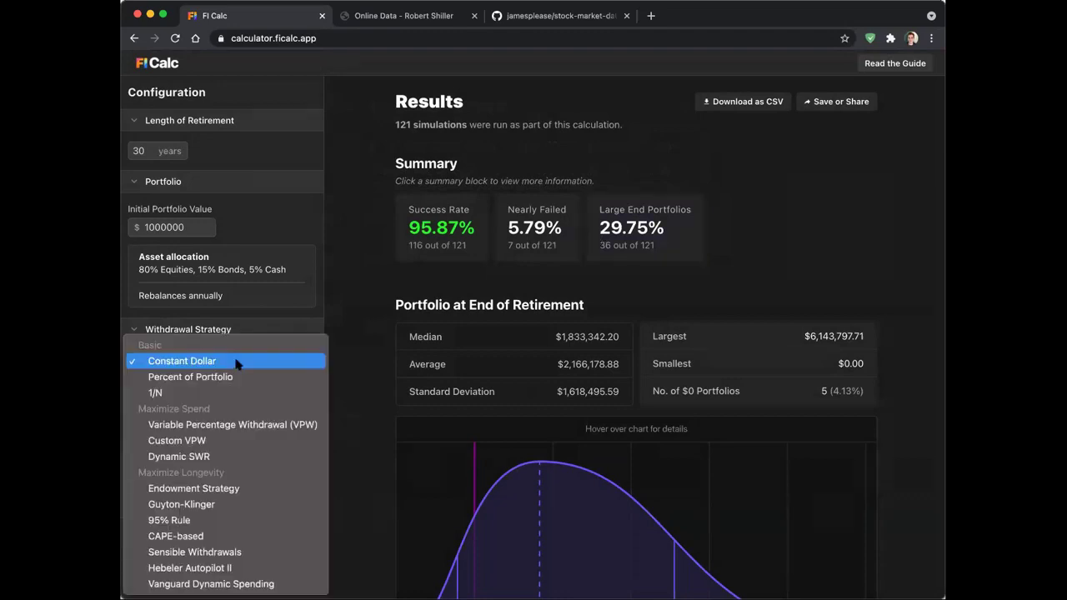
{"action": "left_click", "coordinate": [234, 488]}
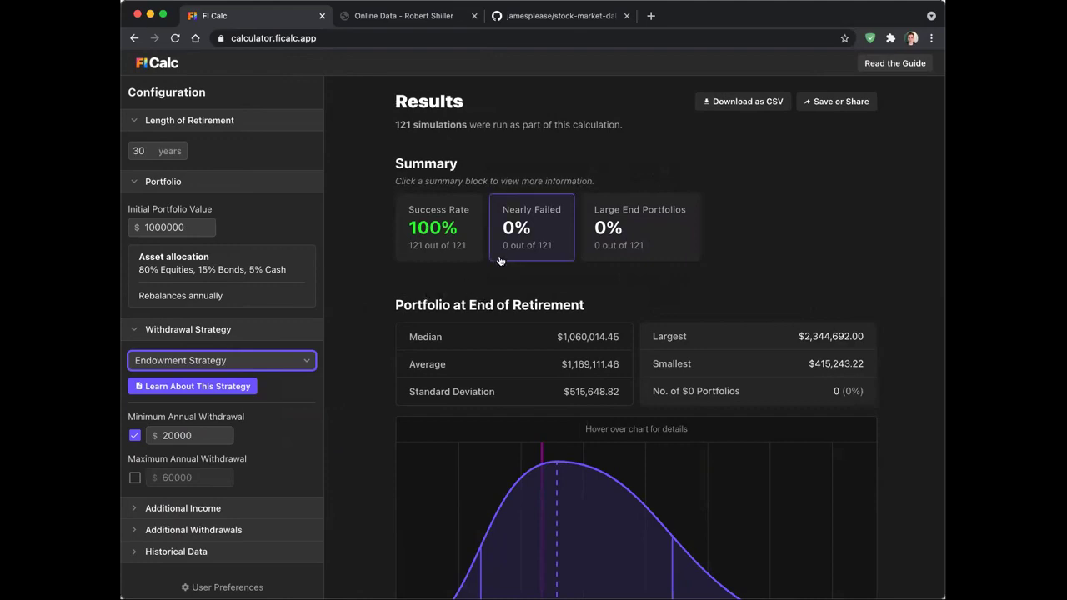
{"action": "left_click", "coordinate": [272, 362]}
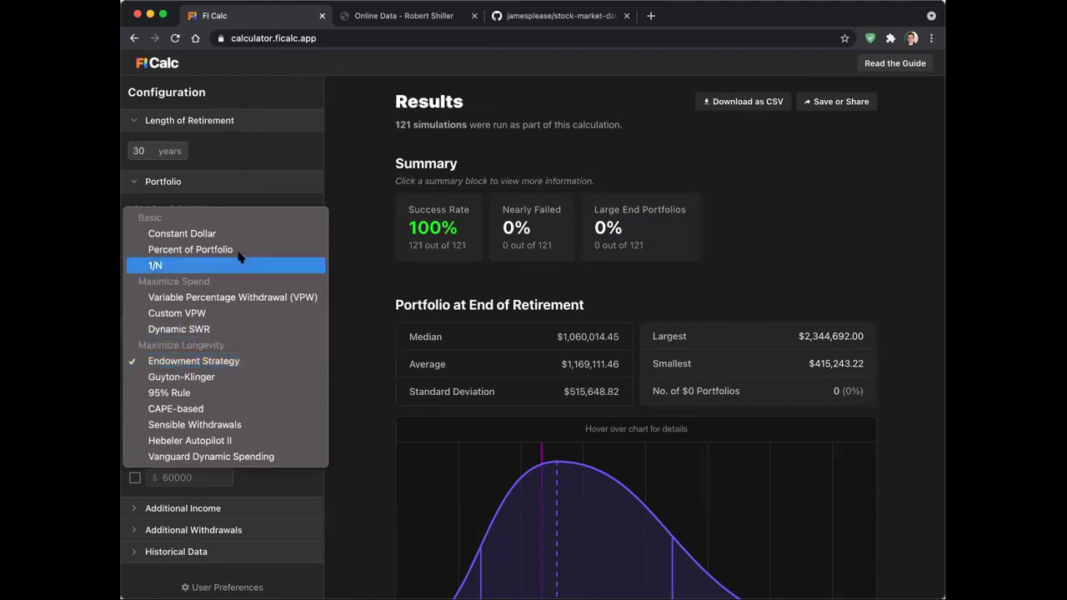
{"action": "left_click", "coordinate": [283, 249]}
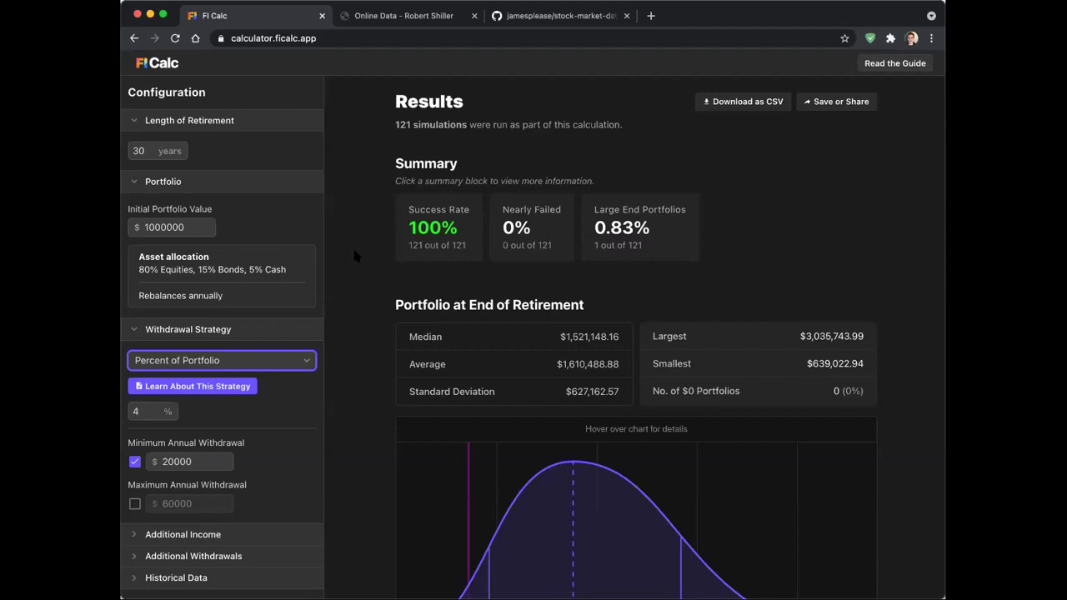
{"action": "left_click", "coordinate": [417, 246]}
{"action": "key", "text": "Escape"}
Switch the withdrawal strategy to Variable Percentage Withdrawal (VPW)
{"action": "left_click", "coordinate": [211, 361]}
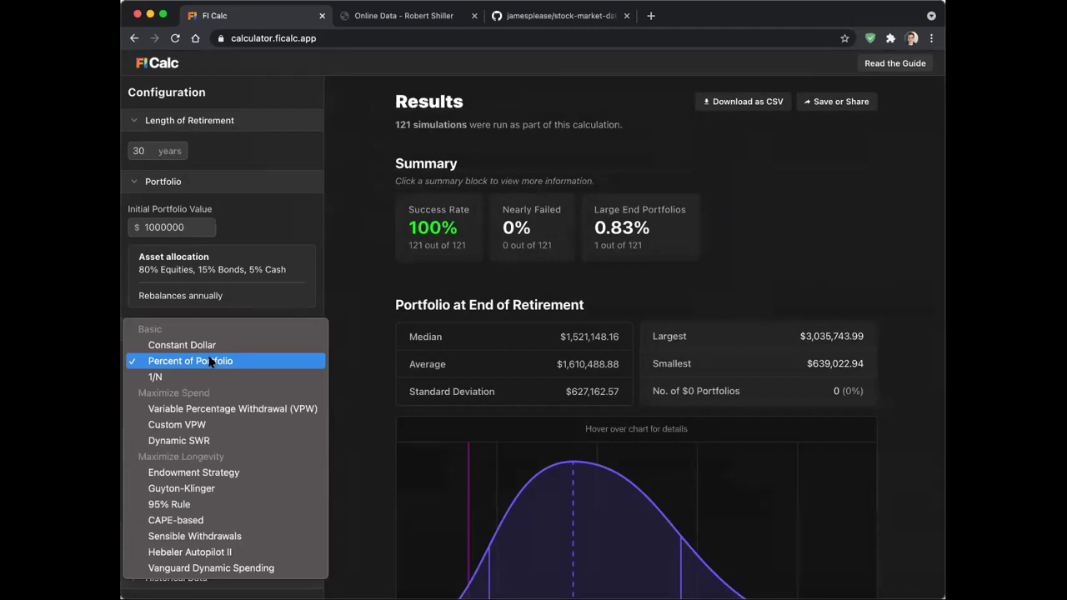
{"action": "left_click", "coordinate": [211, 408]}
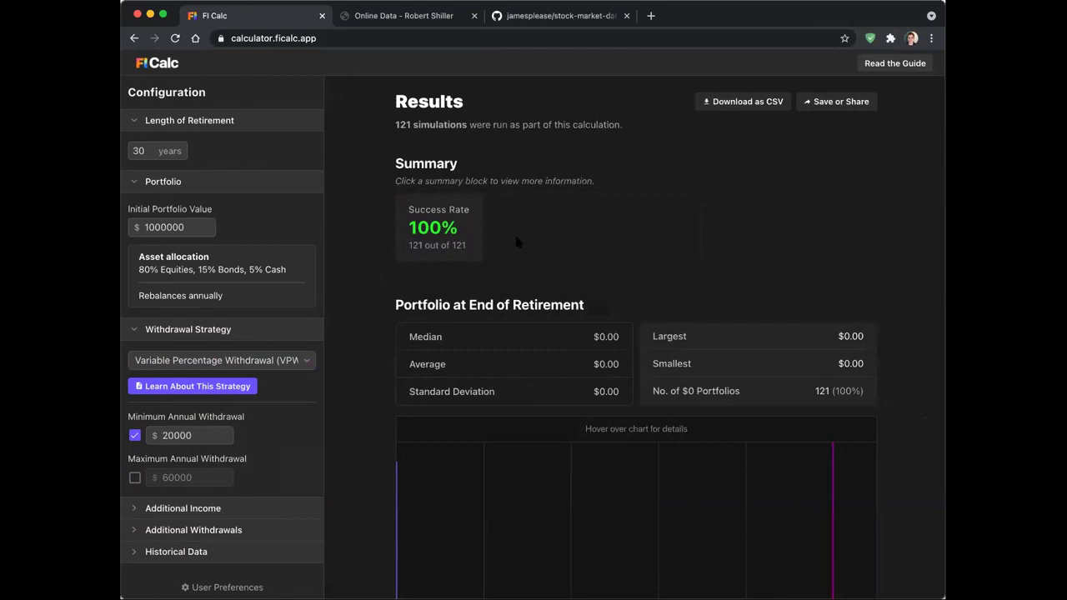
{"action": "left_click", "coordinate": [275, 367]}
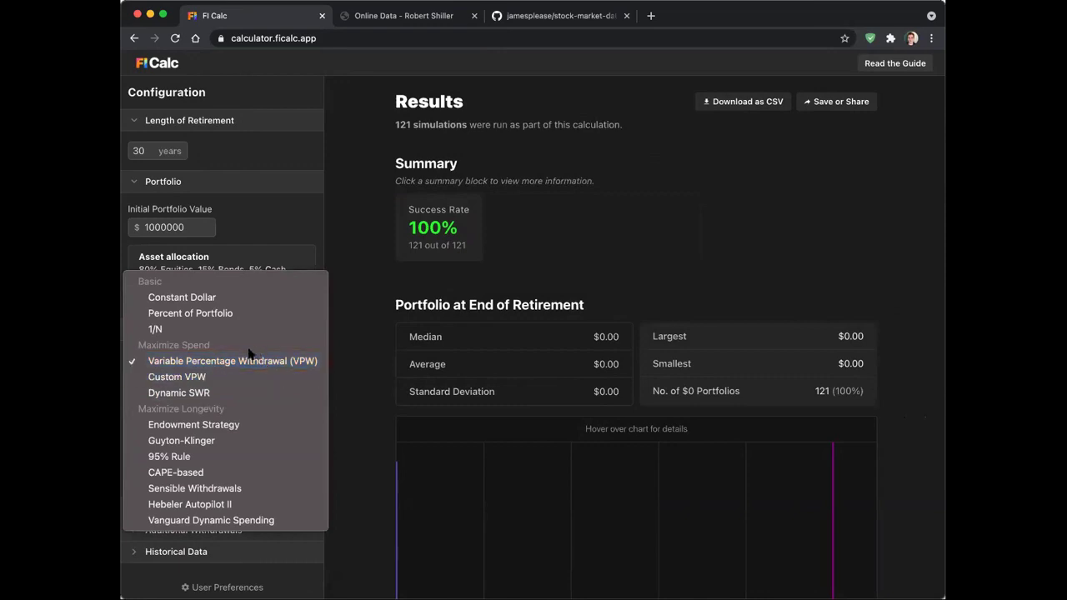
{"action": "left_click", "coordinate": [377, 284]}
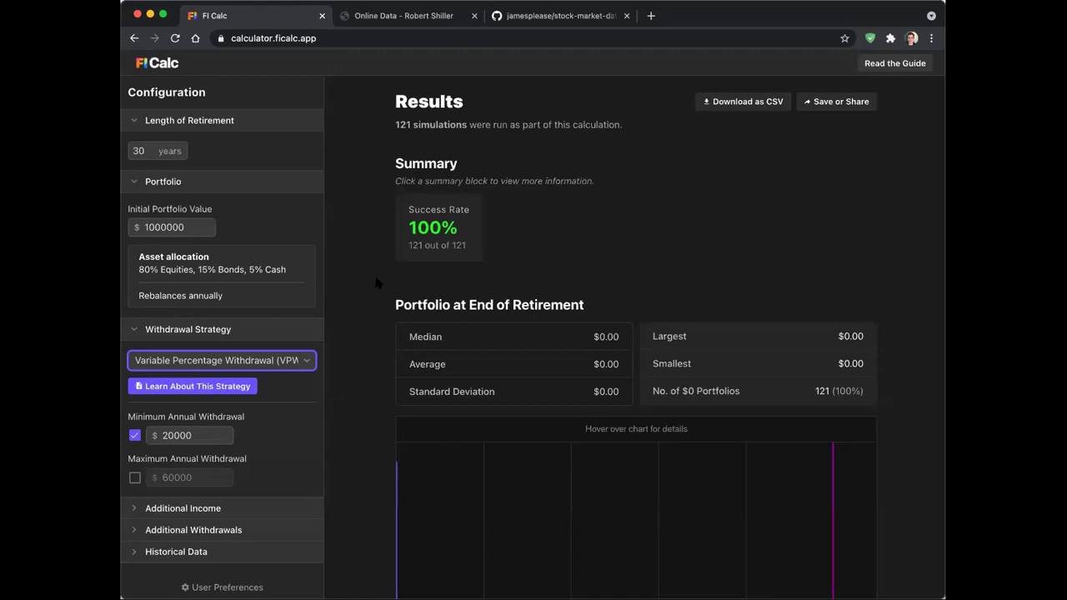
Read how Success Rate is defined for the Variable Percentage Withdrawal strategy and close the explanation
{"action": "left_click", "coordinate": [435, 226]}
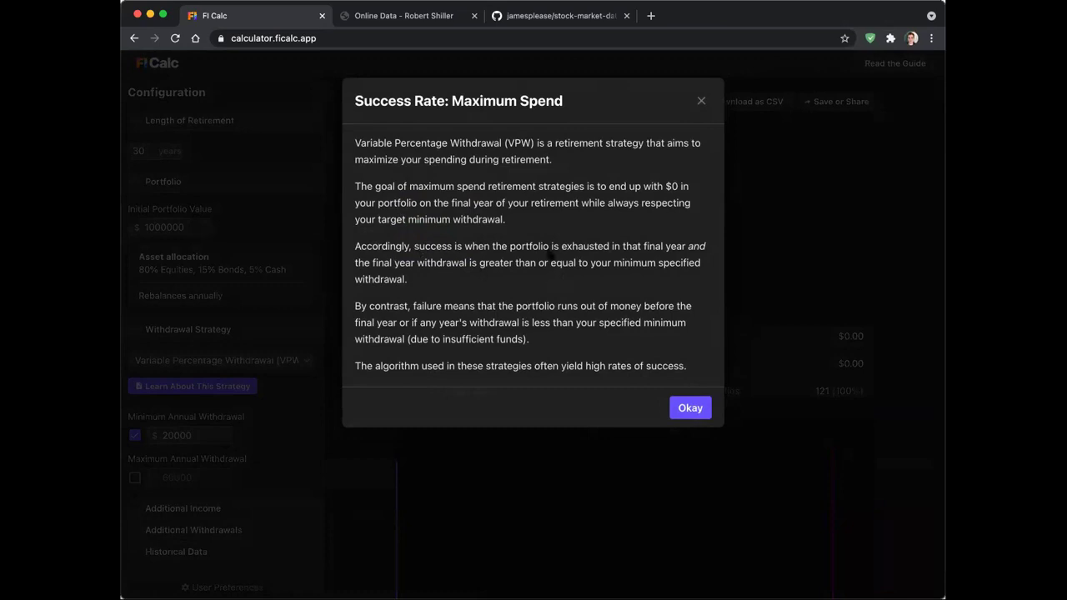
{"action": "double_click", "coordinate": [584, 251]}
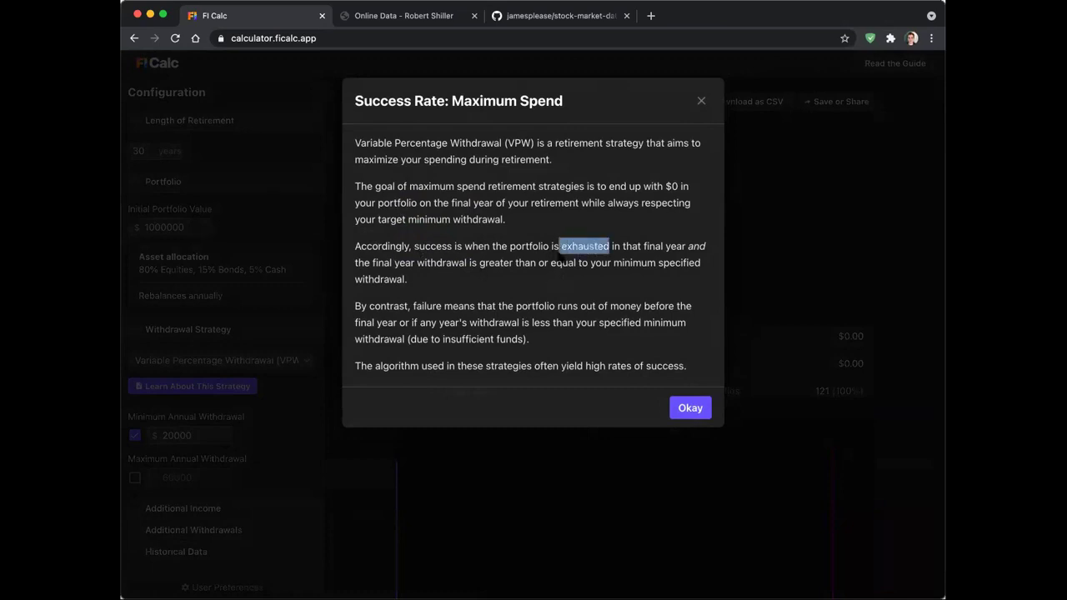
{"action": "left_click", "coordinate": [650, 255]}
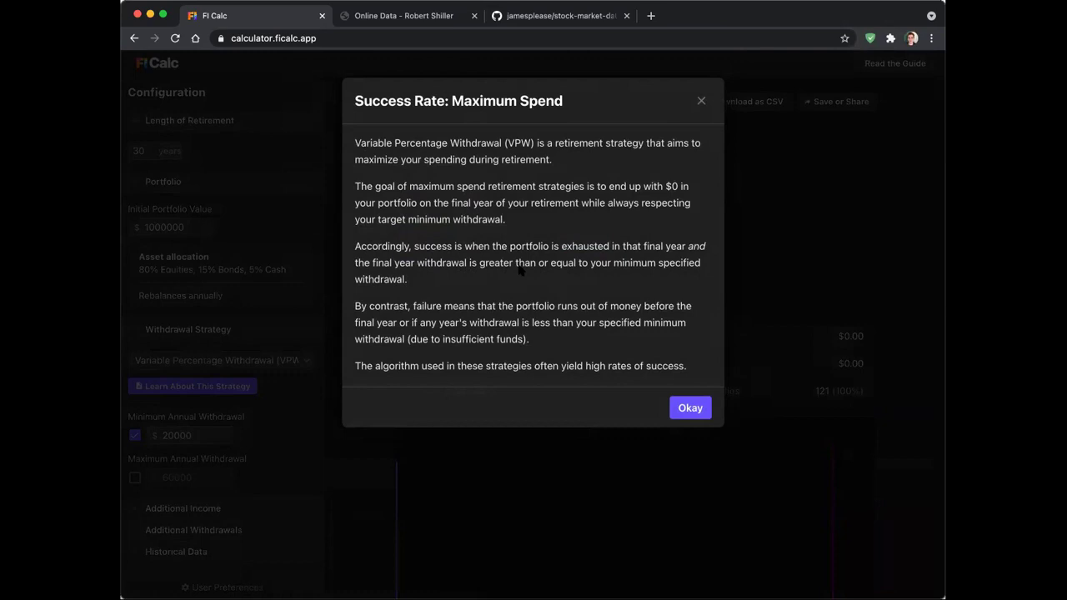
{"action": "left_click", "coordinate": [703, 100]}
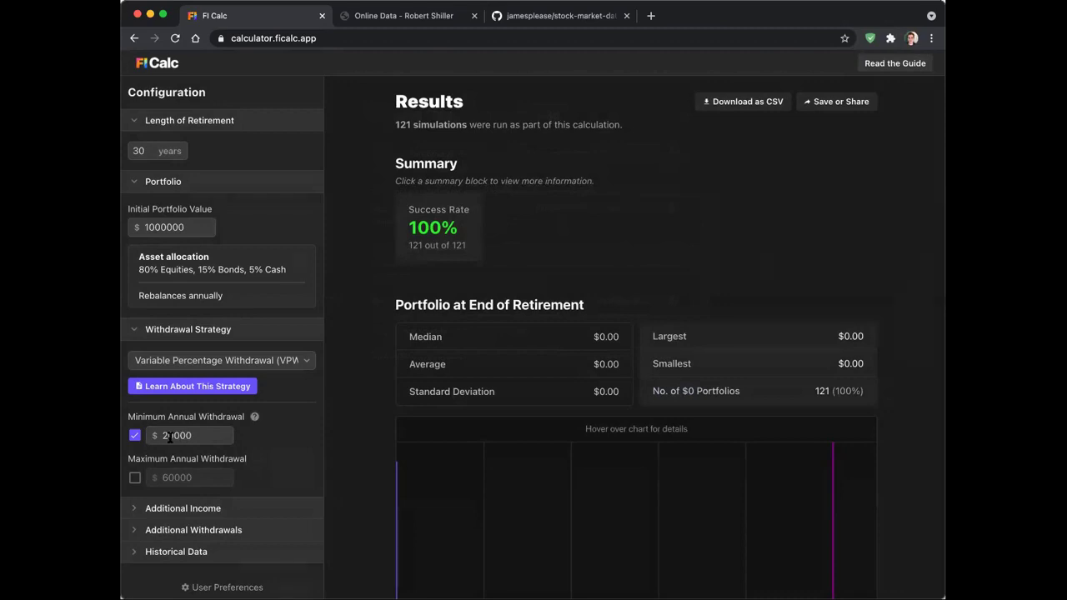
Check the Minimum Annual Withdrawal amount and revisit the maximum-spend Success Rate explanation
{"action": "left_click_drag", "start_coordinate": [173, 436], "coordinate": [161, 435]}
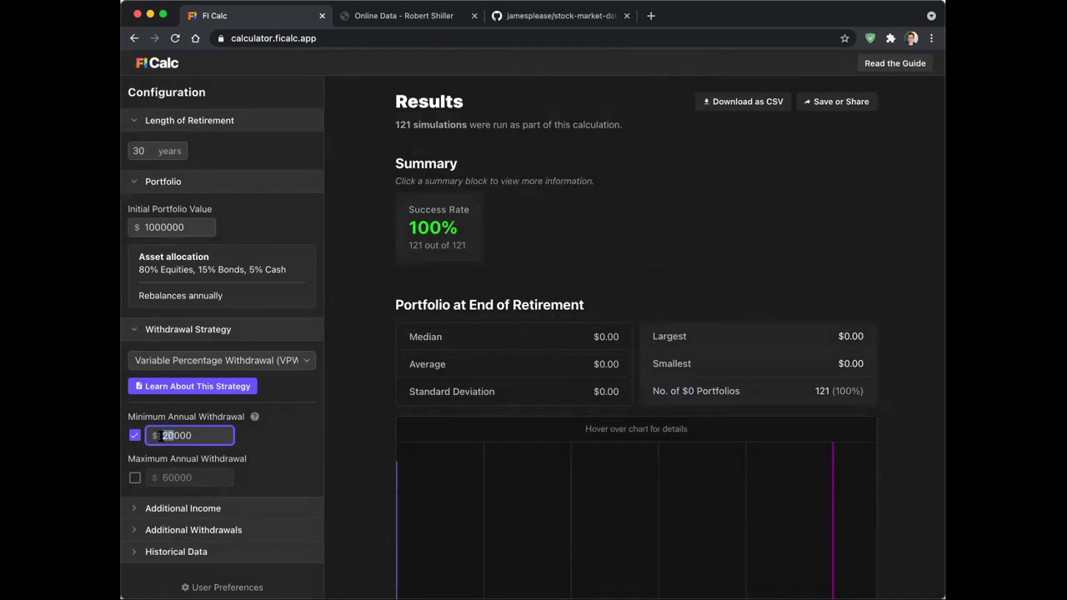
{"action": "left_click", "coordinate": [340, 377]}
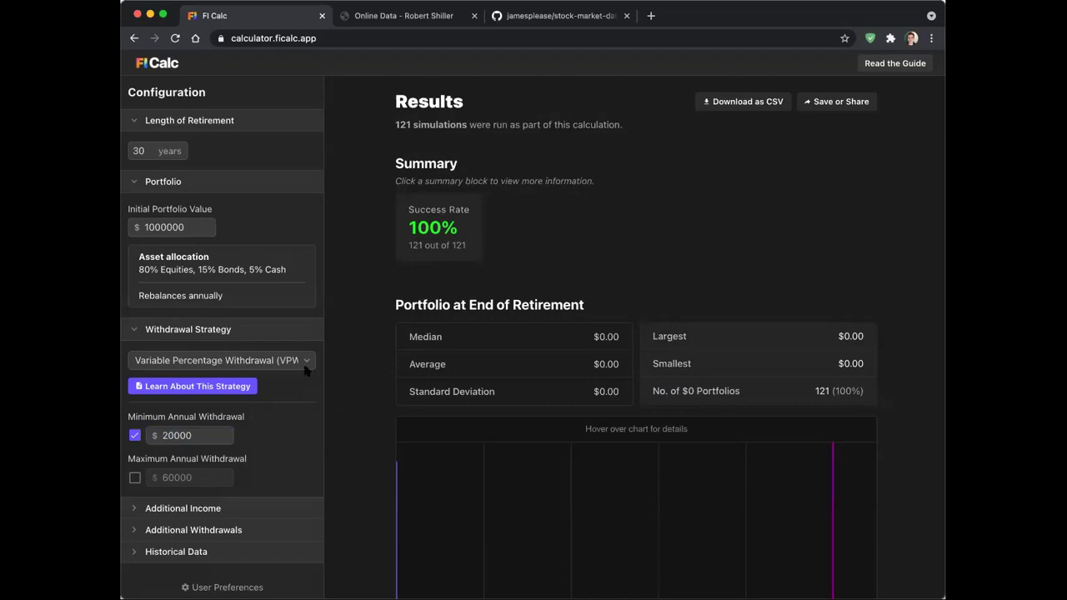
{"action": "left_click", "coordinate": [472, 207]}
{"action": "key", "text": "Escape"}
Set the withdrawal strategy to Percent of Portfolio and read its Success Rate explanation
{"action": "left_click", "coordinate": [284, 360]}
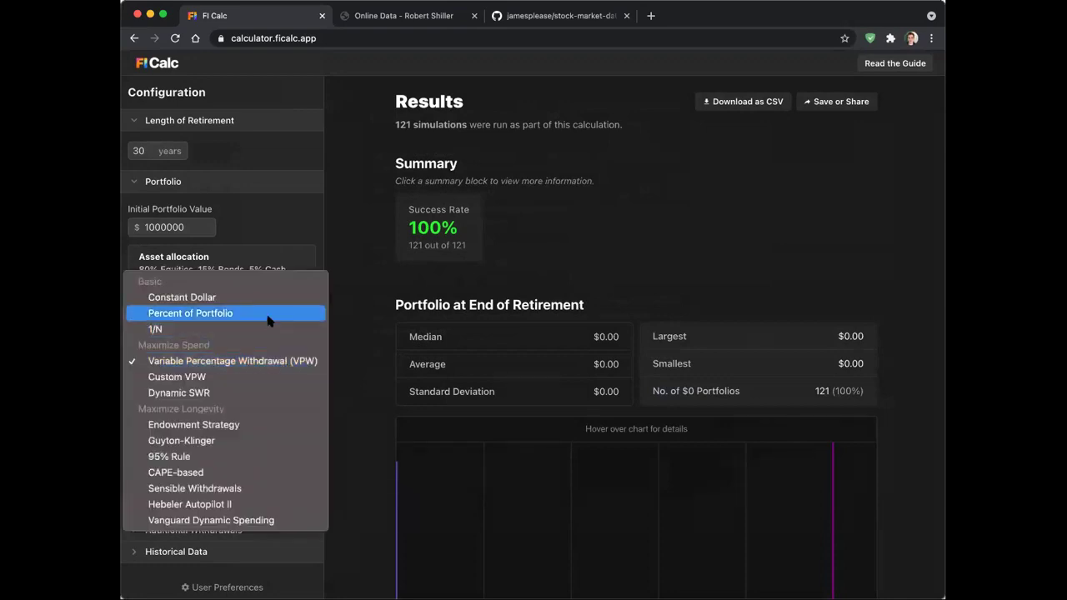
{"action": "left_click", "coordinate": [270, 315]}
{"action": "left_click", "coordinate": [351, 306]}
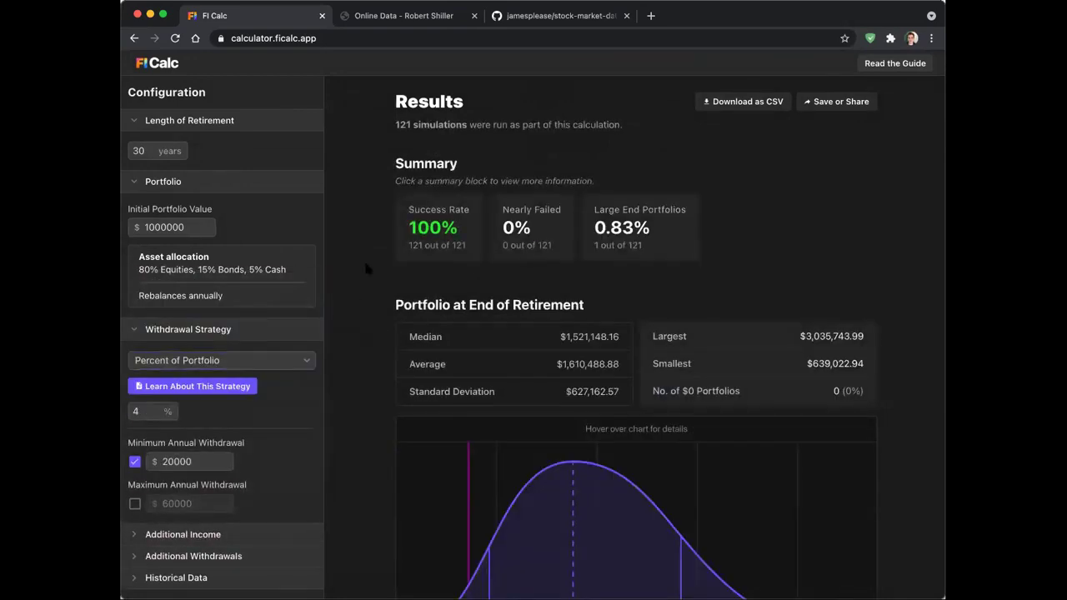
{"action": "left_click", "coordinate": [421, 240]}
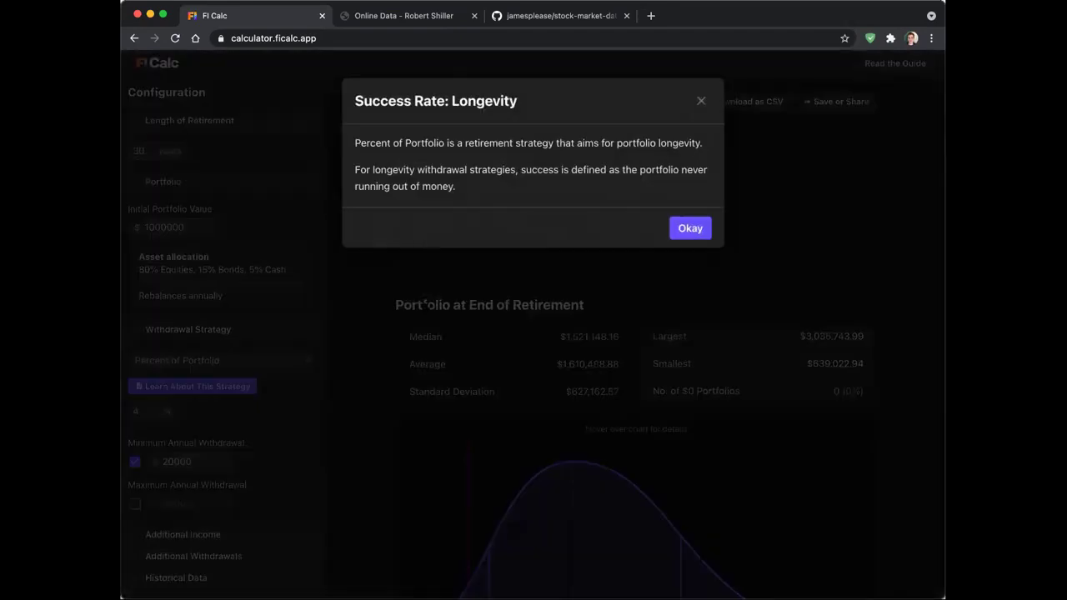
{"action": "left_click", "coordinate": [386, 276]}
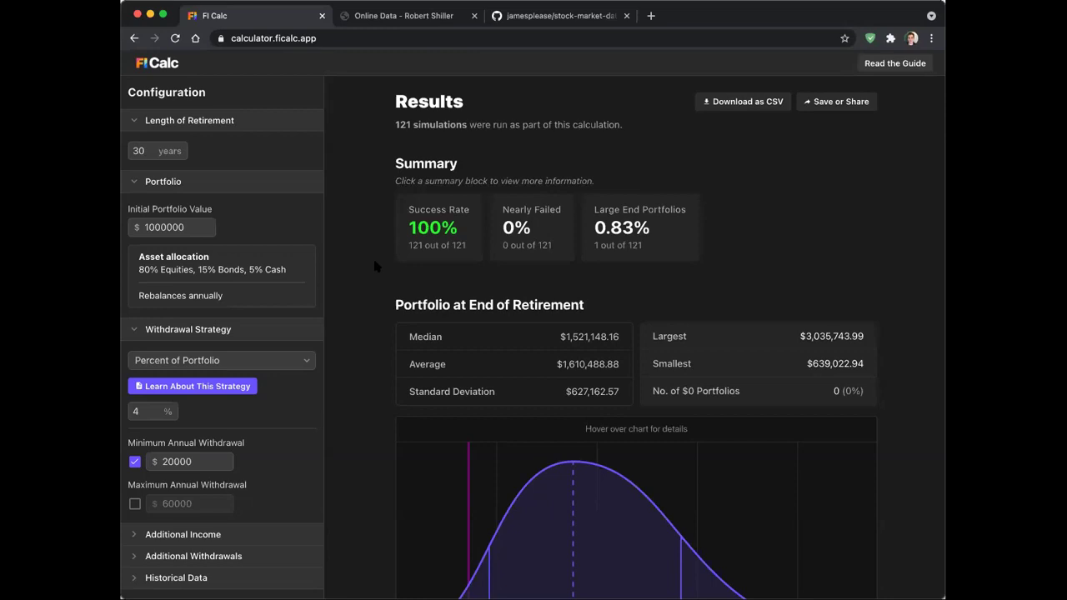
Look over the Portfolio at End of Retirement section and review the Nearly Failed and Large End Portfolios explanations for Percent of Portfolio
{"action": "scroll", "coordinate": [373, 256], "scroll_direction": "down", "scroll_amount": 3}
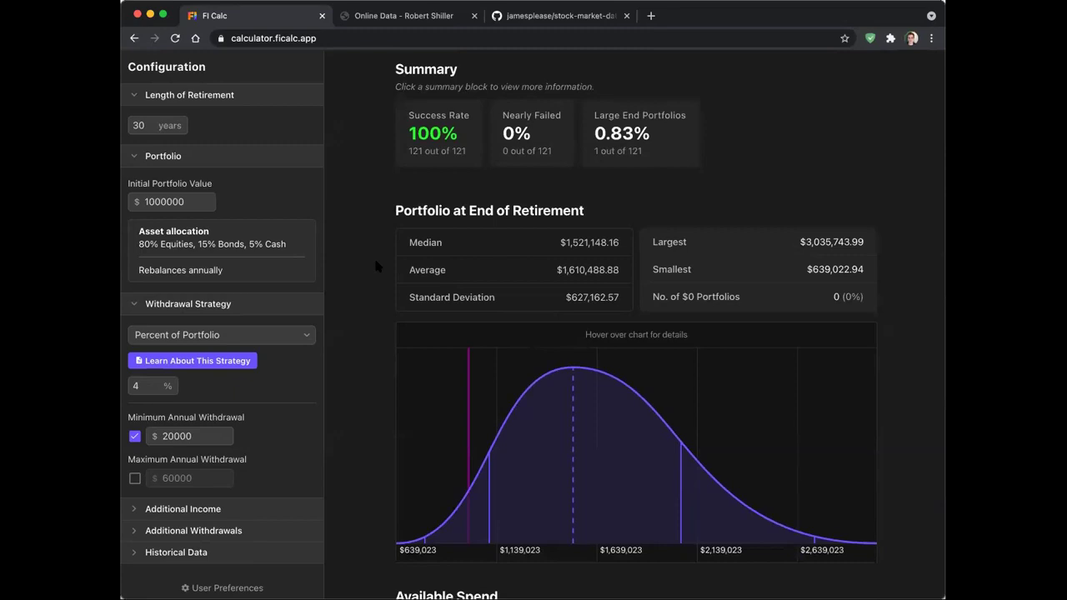
{"action": "left_click_drag", "start_coordinate": [395, 210], "coordinate": [584, 210]}
{"action": "scroll", "coordinate": [390, 209], "scroll_direction": "up", "scroll_amount": 2}
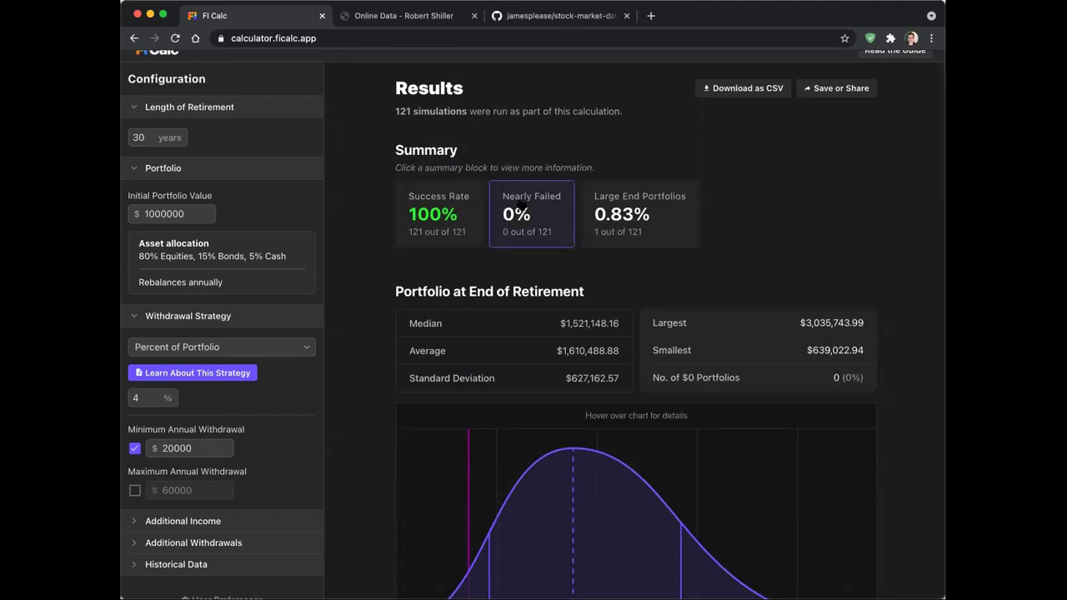
{"action": "left_click", "coordinate": [518, 201]}
{"action": "left_click", "coordinate": [844, 170]}
{"action": "left_click", "coordinate": [610, 210]}
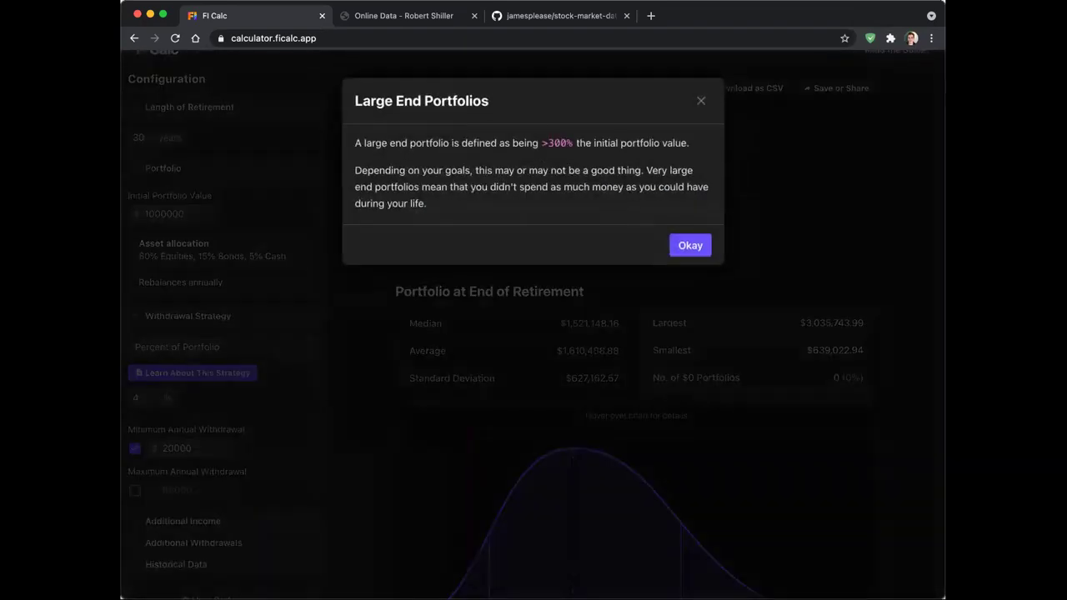
{"action": "key", "text": "Escape"}
{"action": "left_click", "coordinate": [508, 207]}
{"action": "left_click_drag", "start_coordinate": [669, 144], "coordinate": [651, 145]}
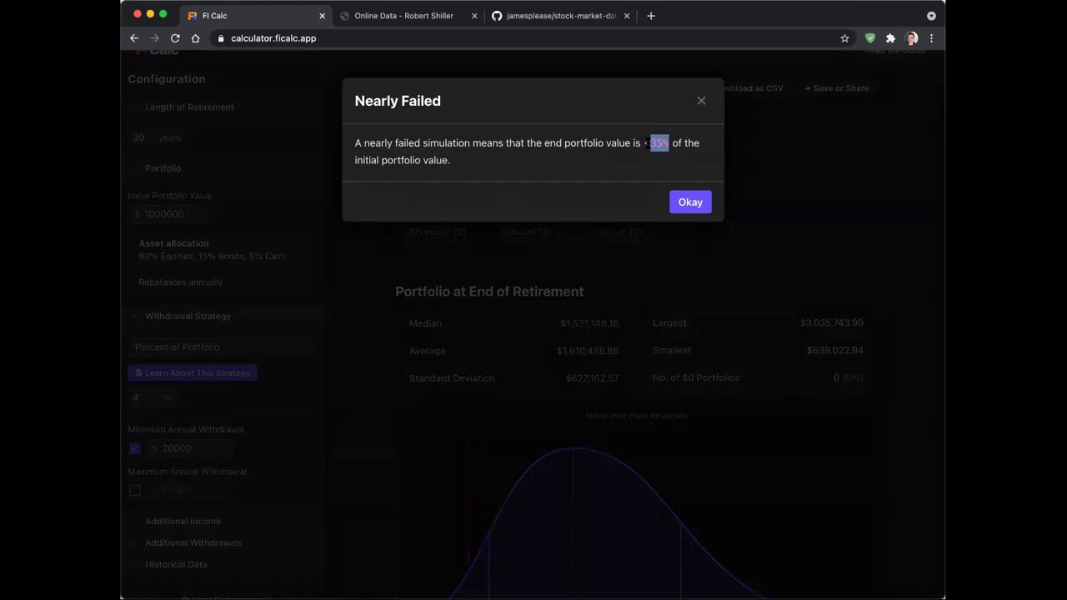
{"action": "key", "text": "Escape"}
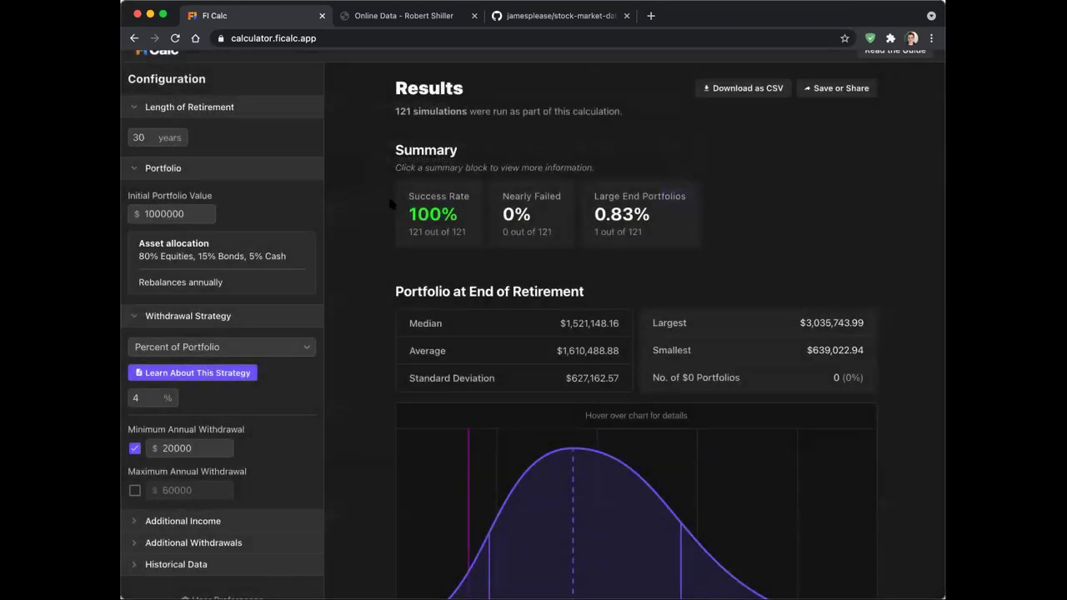
Reread how Success Rate is defined for longevity withdrawal strategies and close the explanation
{"action": "scroll", "coordinate": [392, 207], "scroll_direction": "down", "scroll_amount": 1}
{"action": "scroll", "coordinate": [400, 212], "scroll_direction": "up", "scroll_amount": 2}
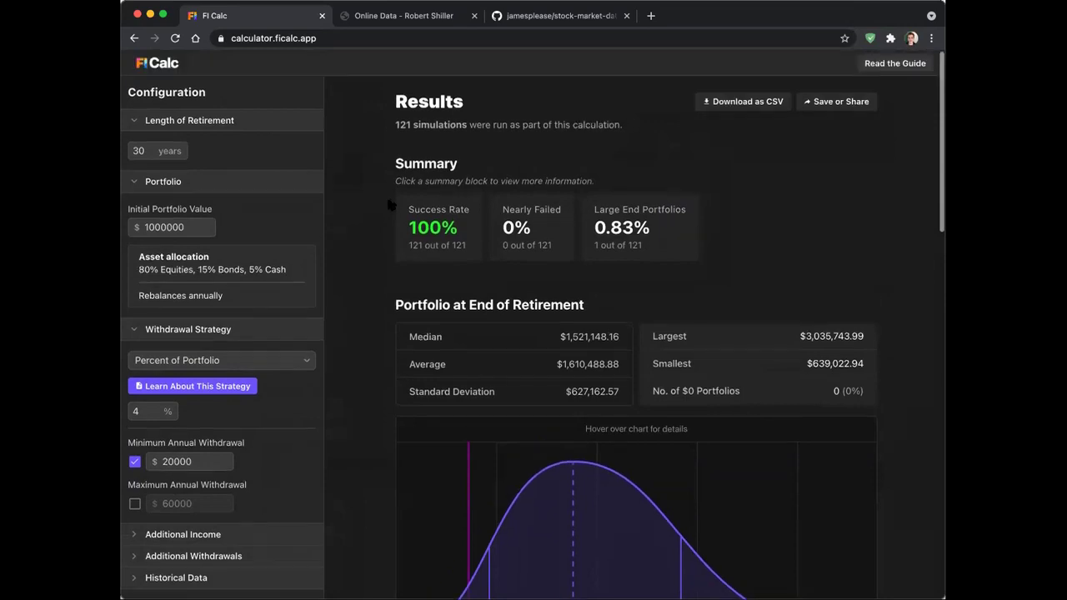
{"action": "left_click", "coordinate": [422, 224]}
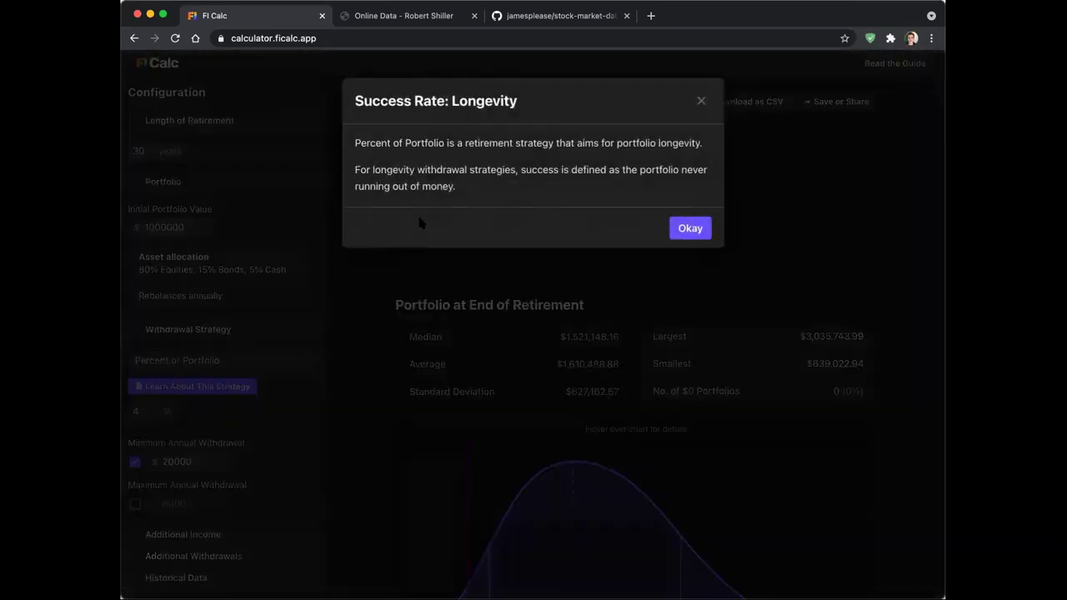
{"action": "left_click_drag", "start_coordinate": [467, 187], "coordinate": [357, 173]}
{"action": "left_click", "coordinate": [352, 250]}
{"action": "left_click", "coordinate": [438, 237]}
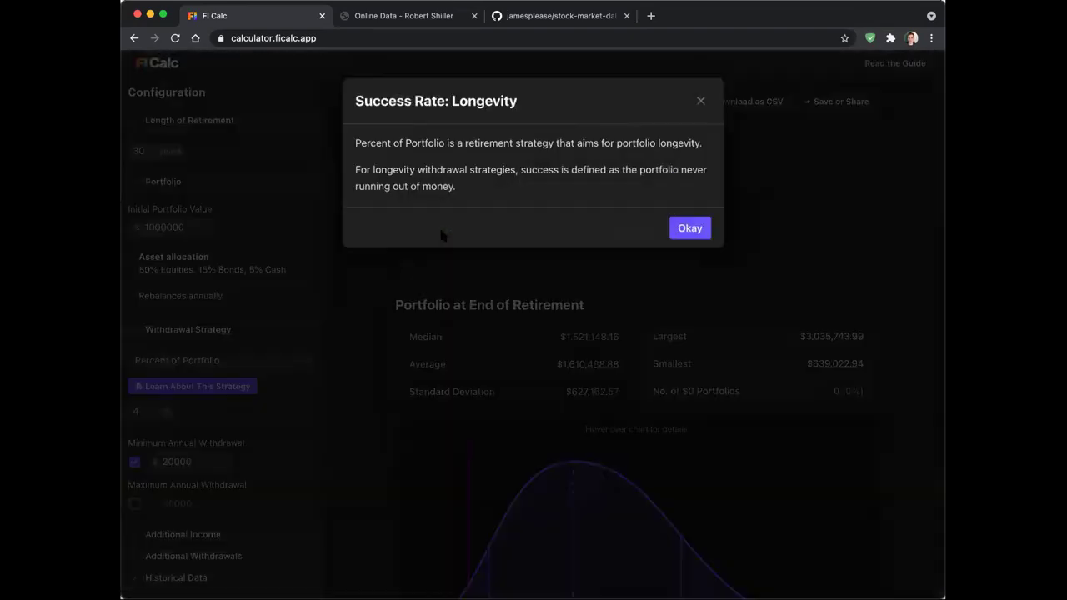
{"action": "left_click", "coordinate": [688, 228]}
Examine the Portfolio at End of Retirement statistics and distribution chart alongside the results summary
{"action": "scroll", "coordinate": [384, 271], "scroll_direction": "down", "scroll_amount": 1}
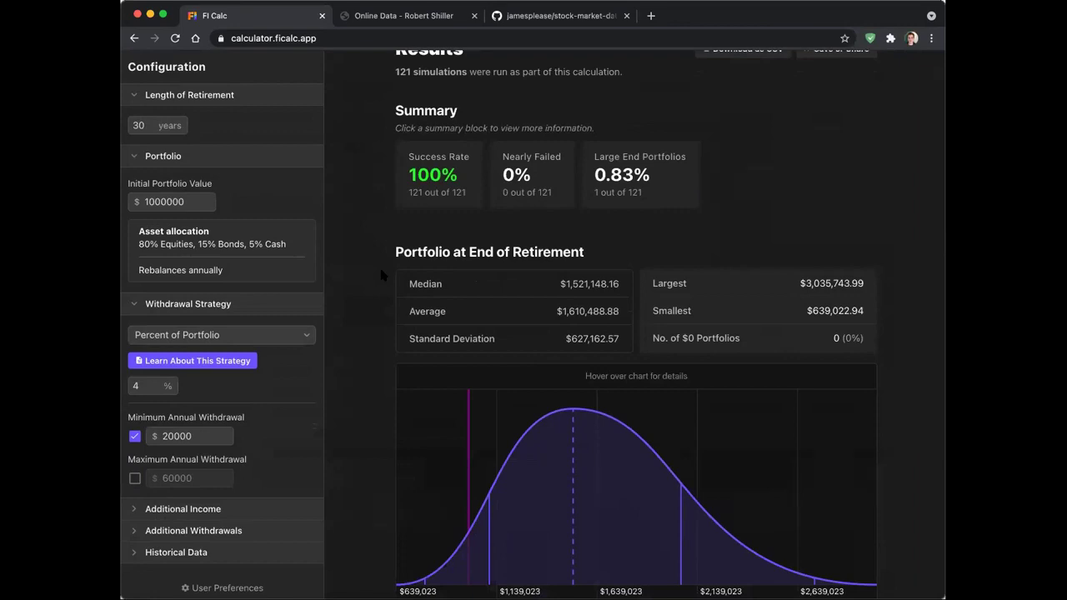
{"action": "scroll", "coordinate": [382, 275], "scroll_direction": "down", "scroll_amount": 1}
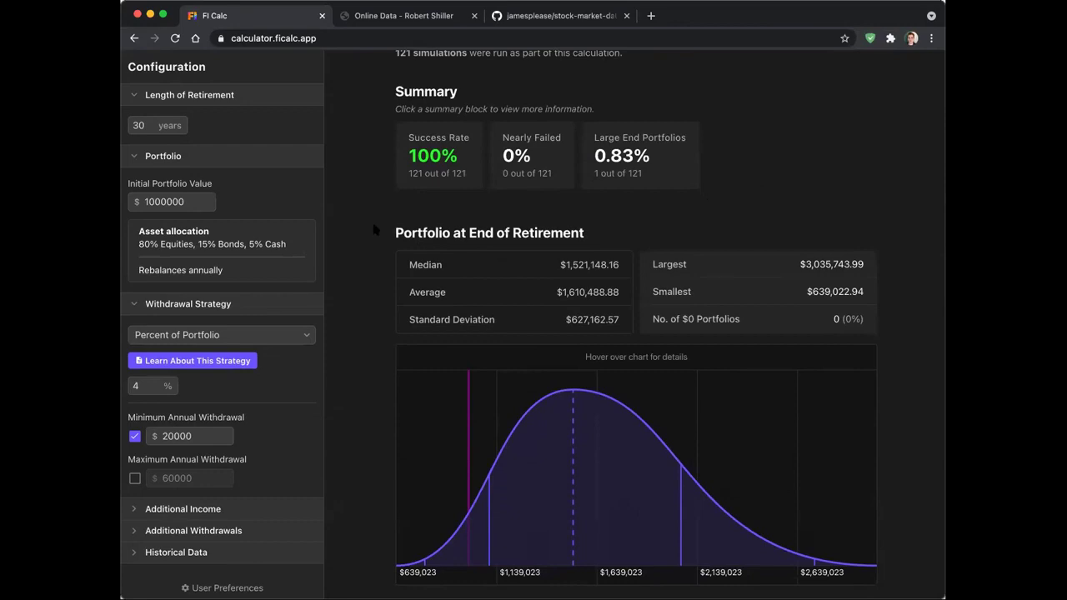
{"action": "scroll", "coordinate": [375, 229], "scroll_direction": "up", "scroll_amount": 2}
{"action": "scroll", "coordinate": [374, 229], "scroll_direction": "down", "scroll_amount": 3}
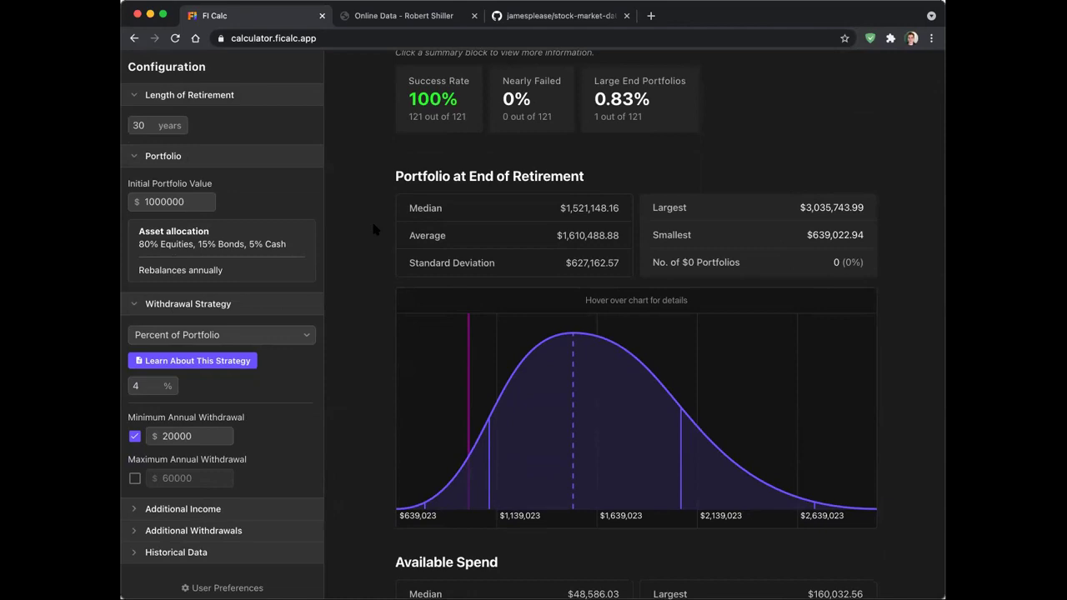
{"action": "scroll", "coordinate": [374, 226], "scroll_direction": "up", "scroll_amount": 3}
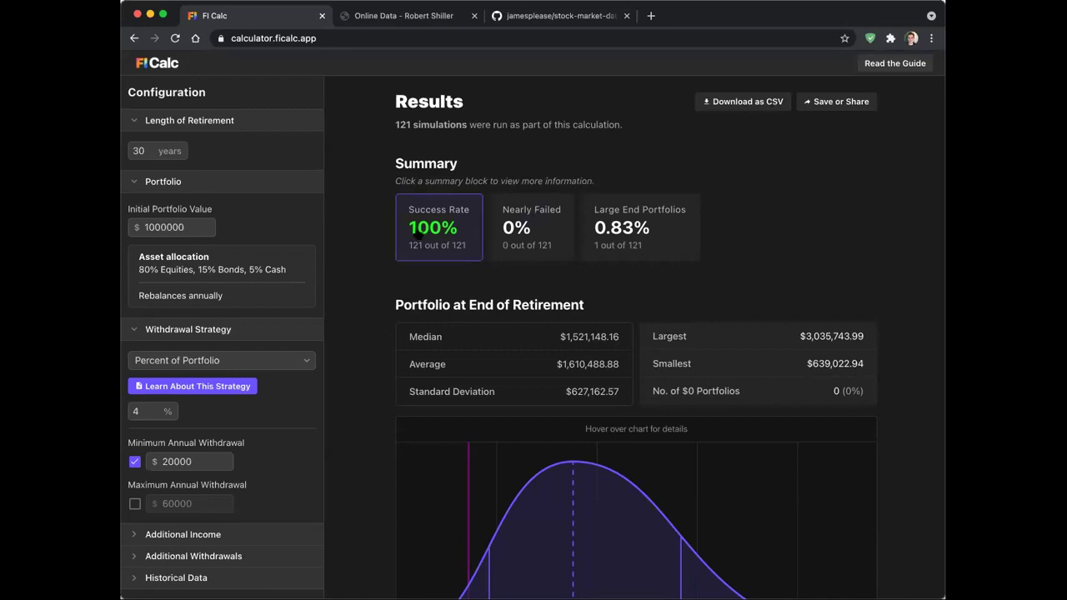
{"action": "scroll", "coordinate": [361, 264], "scroll_direction": "down", "scroll_amount": 4}
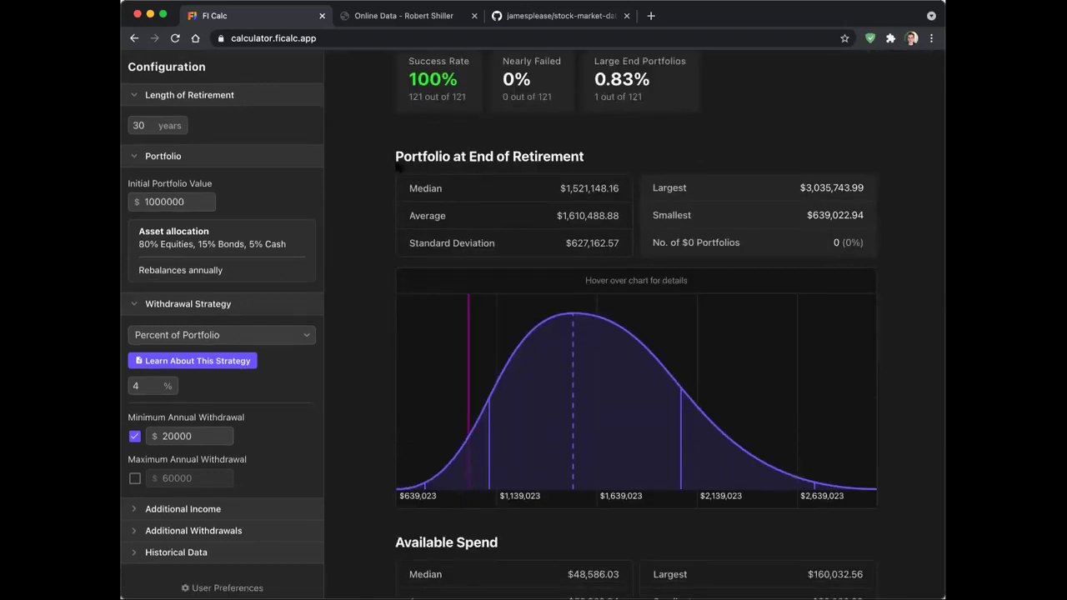
{"action": "left_click_drag", "start_coordinate": [397, 159], "coordinate": [592, 150]}
{"action": "left_click", "coordinate": [471, 190]}
{"action": "scroll", "coordinate": [385, 195], "scroll_direction": "down", "scroll_amount": 1}
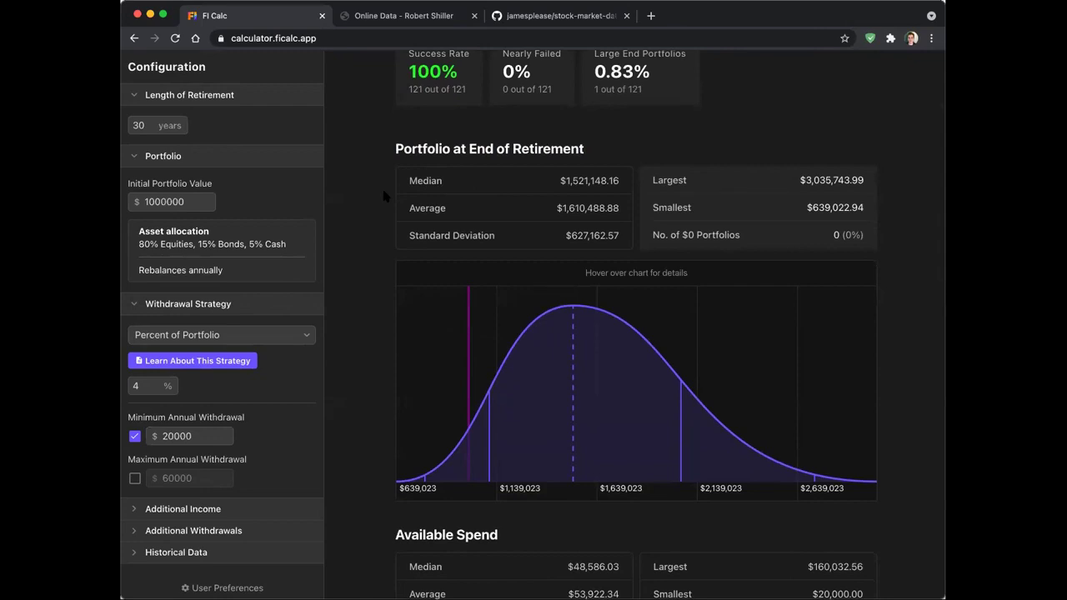
{"action": "scroll", "coordinate": [385, 195], "scroll_direction": "down", "scroll_amount": 1}
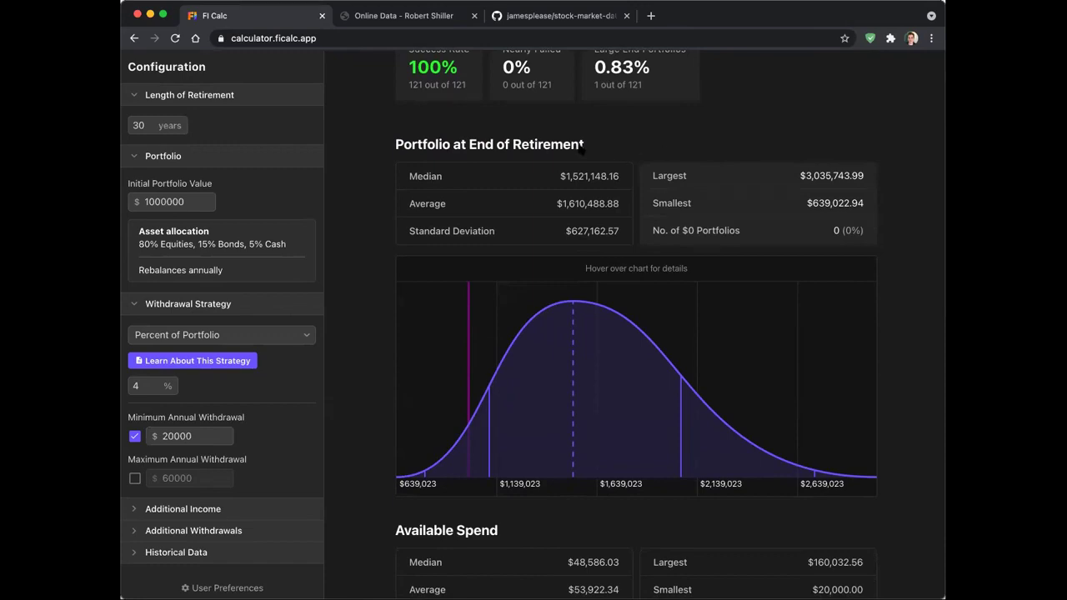
Review the simulations ranked from the largest end-of-retirement portfolio value and close the list
{"action": "scroll", "coordinate": [383, 174], "scroll_direction": "down", "scroll_amount": 1}
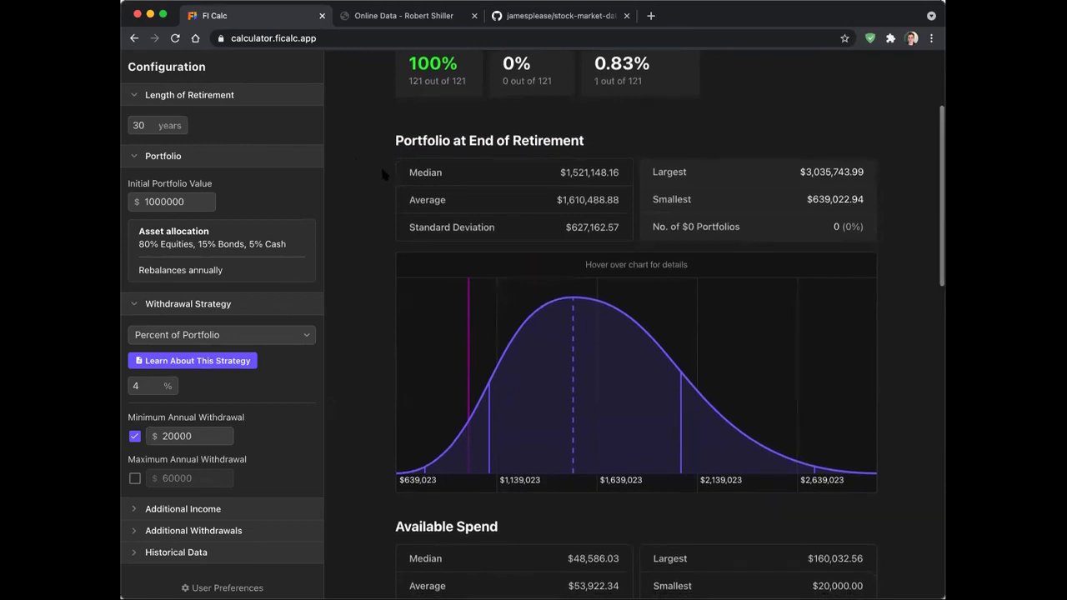
{"action": "left_click", "coordinate": [713, 171]}
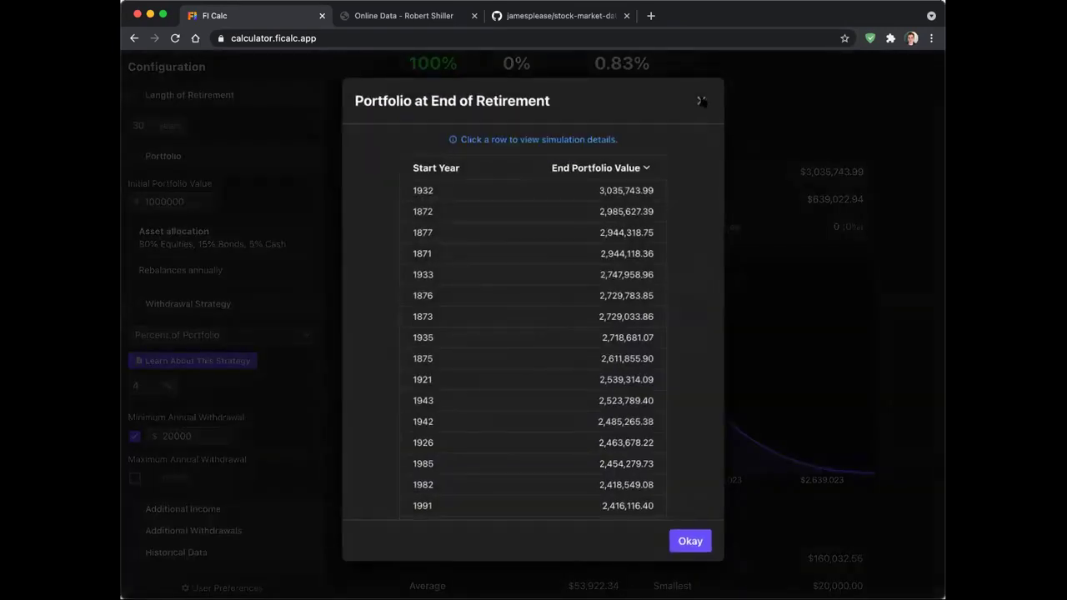
{"action": "left_click", "coordinate": [702, 101]}
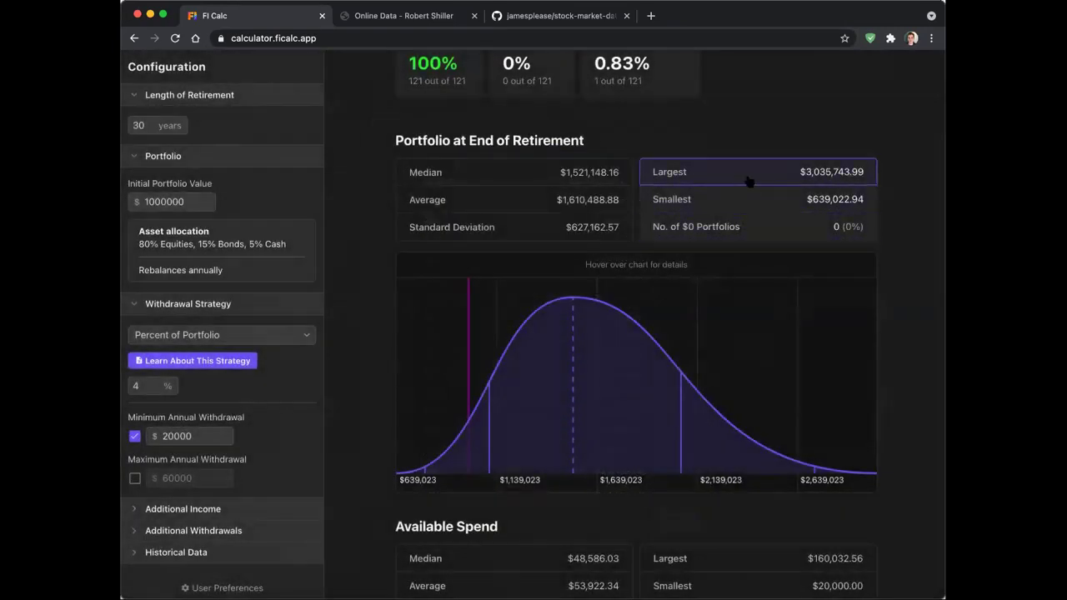
{"action": "left_click", "coordinate": [750, 179]}
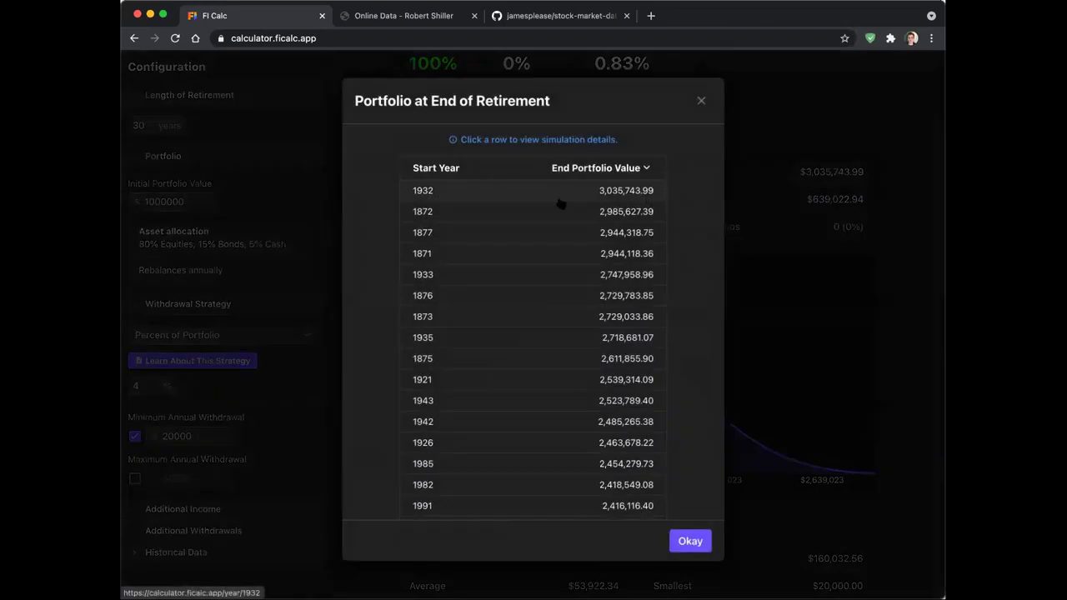
{"action": "scroll", "coordinate": [551, 234], "scroll_direction": "down", "scroll_amount": 10}
{"action": "scroll", "coordinate": [550, 234], "scroll_direction": "up", "scroll_amount": 10}
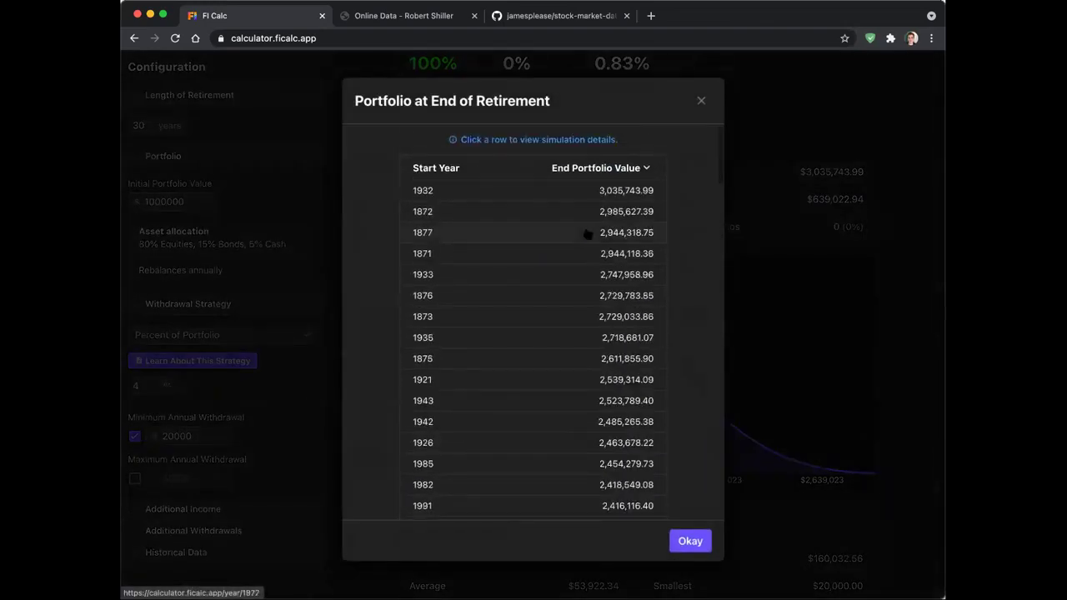
{"action": "key", "text": "Escape"}
{"action": "left_click", "coordinate": [709, 175]}
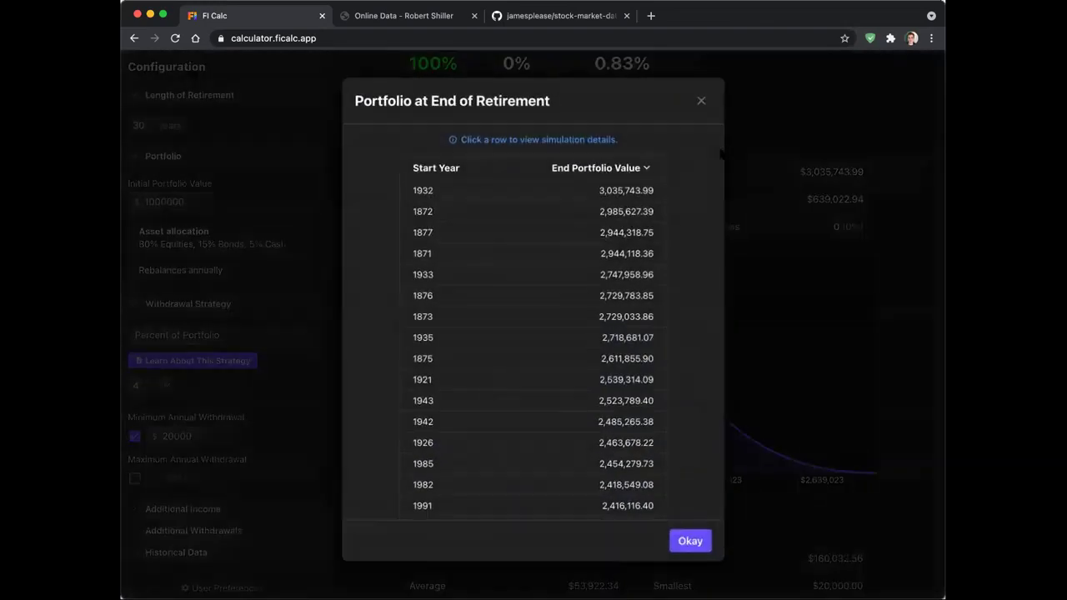
{"action": "left_click", "coordinate": [738, 162]}
{"action": "left_click", "coordinate": [748, 174]}
{"action": "left_click", "coordinate": [821, 213]}
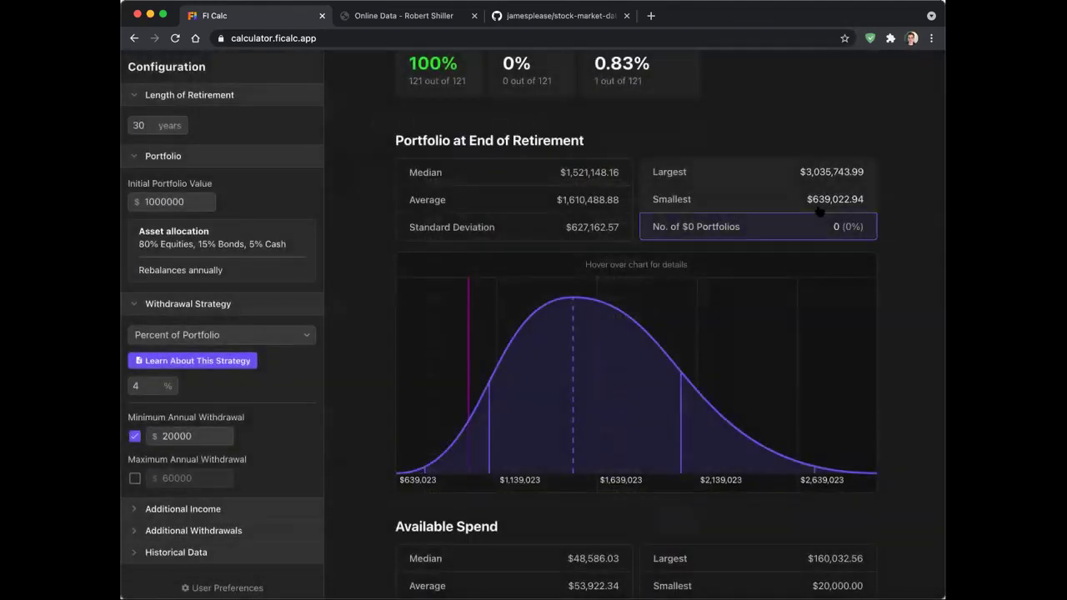
View the simulations ranked from the smallest end-of-retirement portfolio value and close the list
{"action": "left_click", "coordinate": [821, 203]}
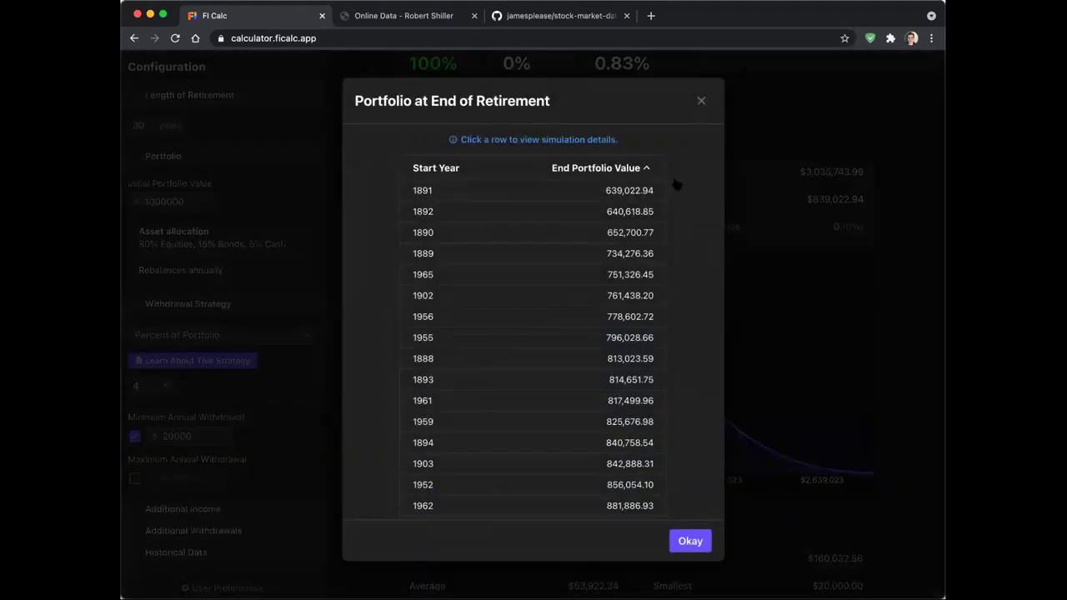
{"action": "scroll", "coordinate": [653, 304], "scroll_direction": "down", "scroll_amount": 10}
{"action": "left_click", "coordinate": [746, 229]}
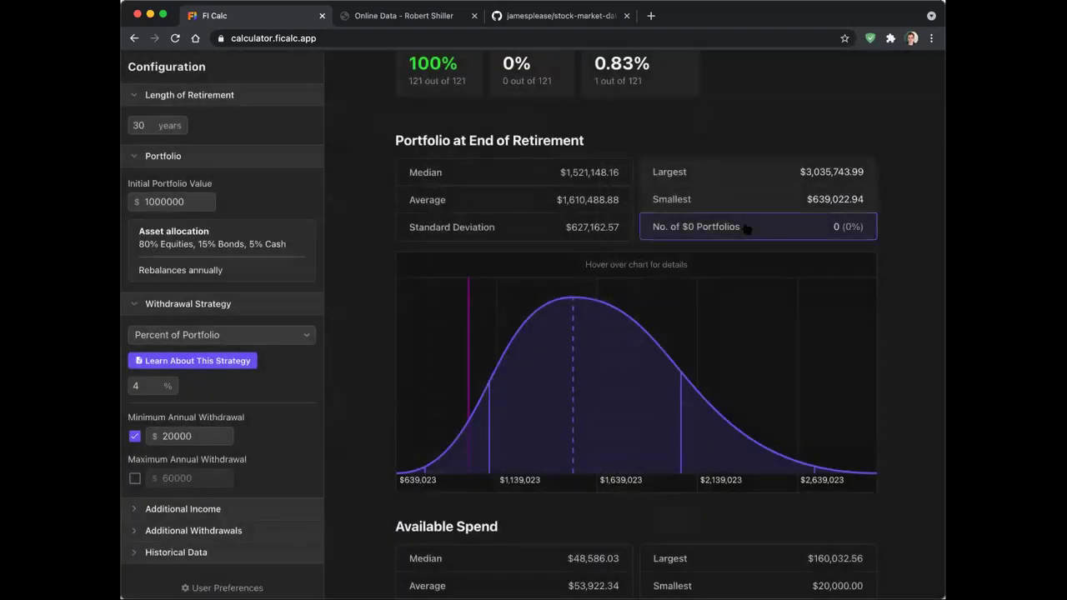
Browse the simulation list behind the No. of $0 Portfolios figure and return to the results
{"action": "left_click", "coordinate": [748, 229]}
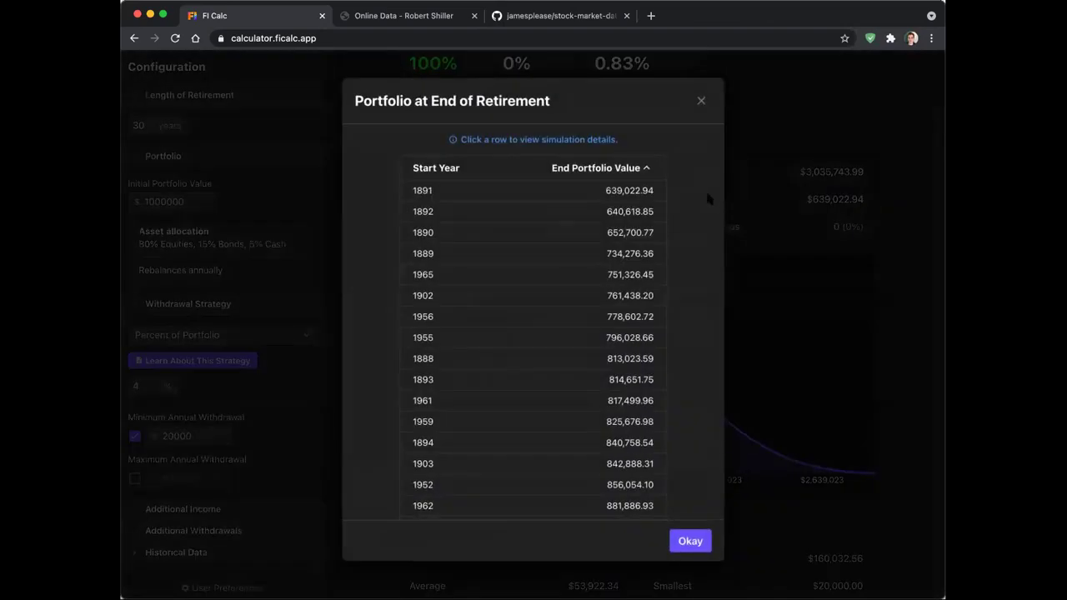
{"action": "scroll", "coordinate": [593, 238], "scroll_direction": "down", "scroll_amount": 15}
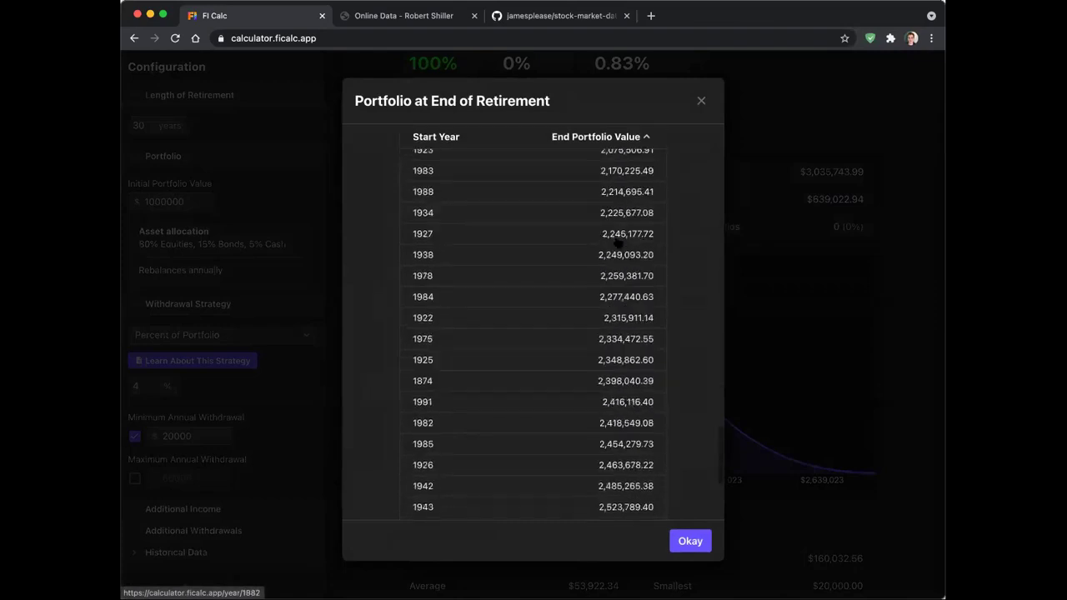
{"action": "scroll", "coordinate": [617, 242], "scroll_direction": "up", "scroll_amount": 15}
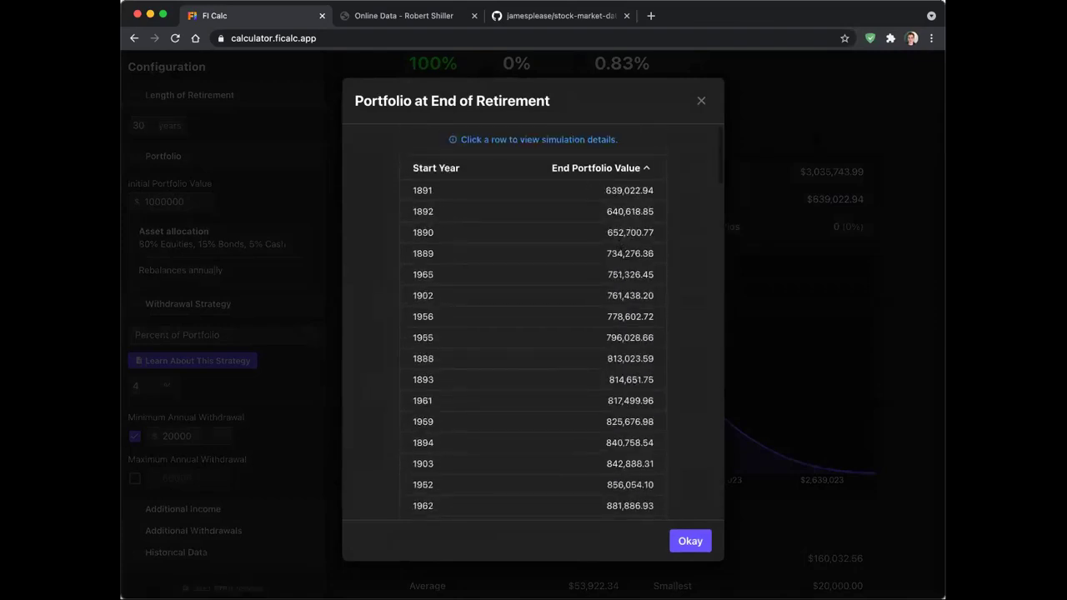
{"action": "left_click", "coordinate": [834, 227]}
{"action": "left_click", "coordinate": [834, 227]}
{"action": "left_click", "coordinate": [748, 203]}
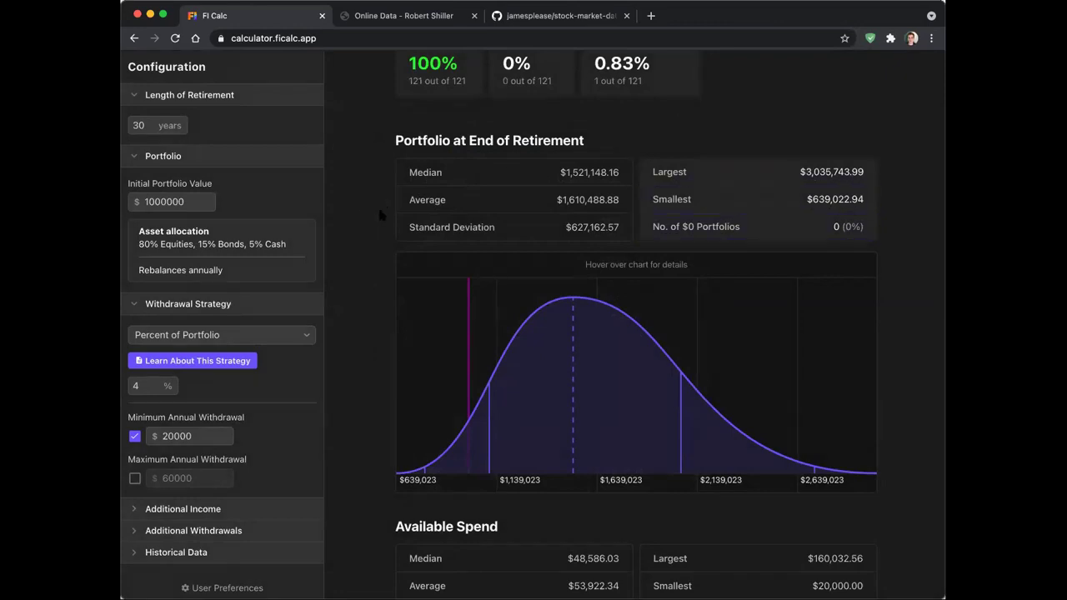
Inspect the median line and the 50% range in the end-of-retirement portfolio distribution chart
{"action": "scroll", "coordinate": [377, 205], "scroll_direction": "down", "scroll_amount": 2}
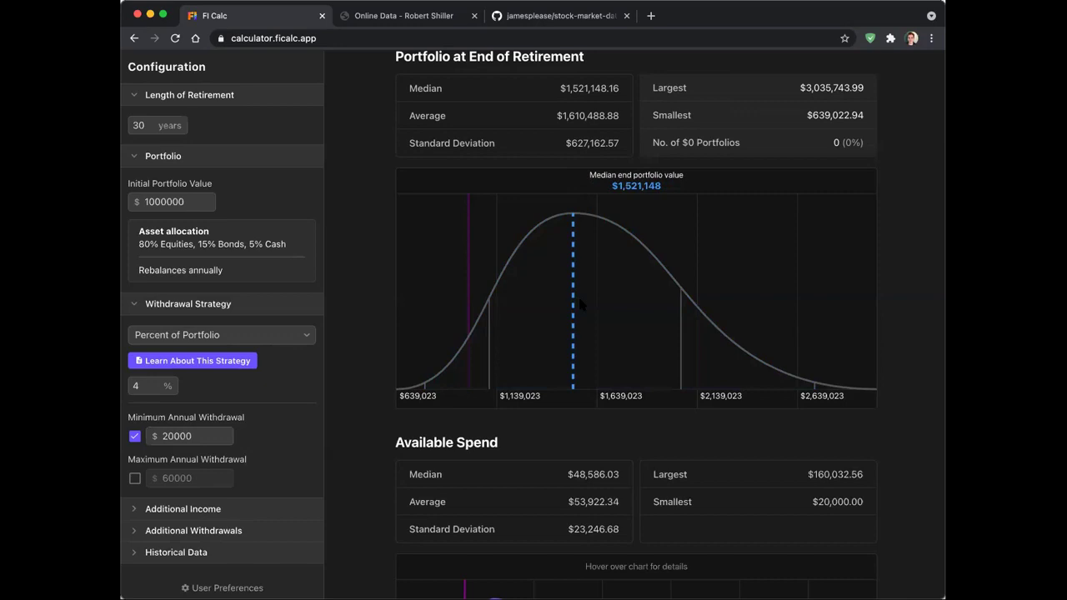
{"action": "mouse_move", "coordinate": [550, 275]}
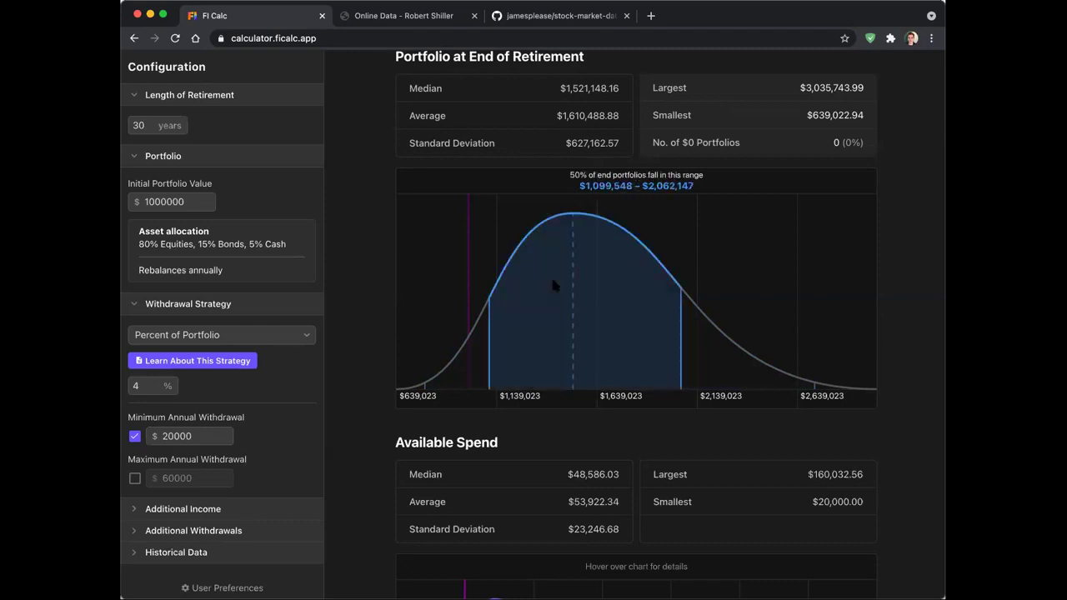
{"action": "mouse_move", "coordinate": [577, 226]}
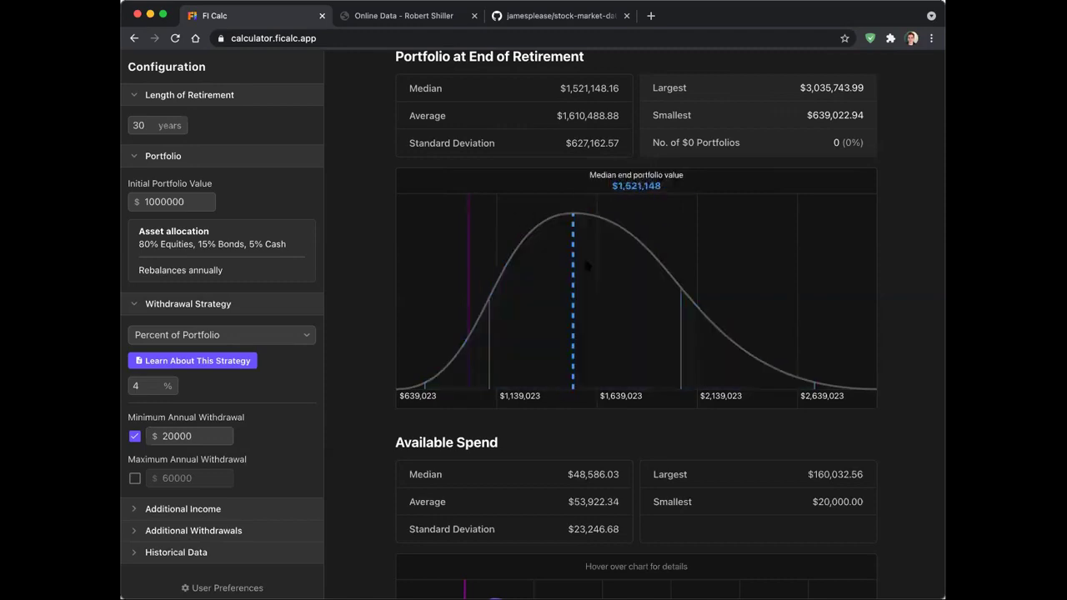
{"action": "mouse_move", "coordinate": [476, 272]}
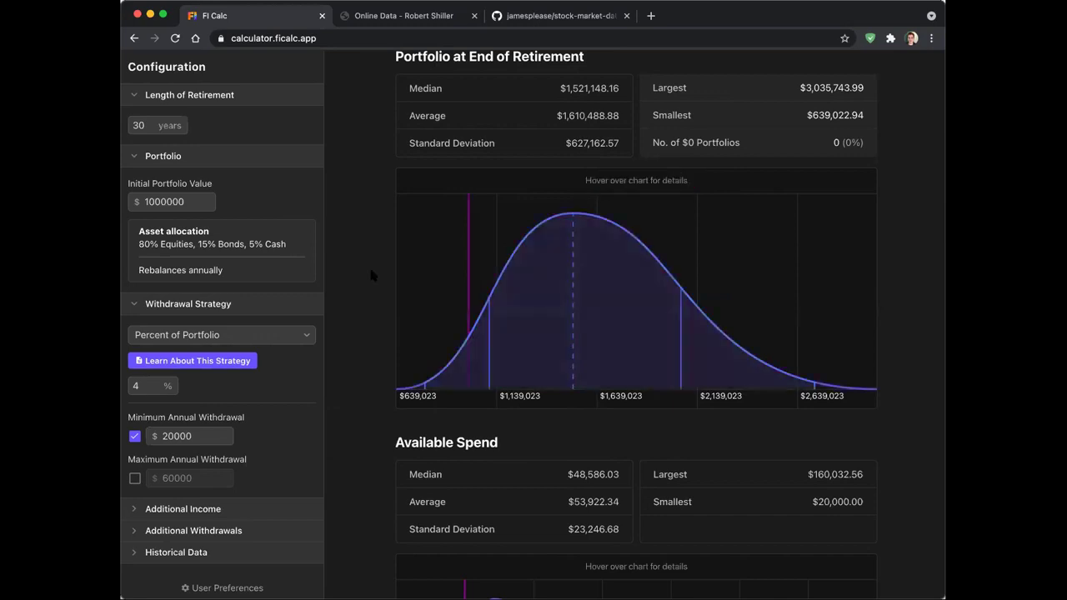
Look over the Available Spend statistics and distribution chart for the Percent of Portfolio strategy
{"action": "scroll", "coordinate": [371, 271], "scroll_direction": "down", "scroll_amount": 1}
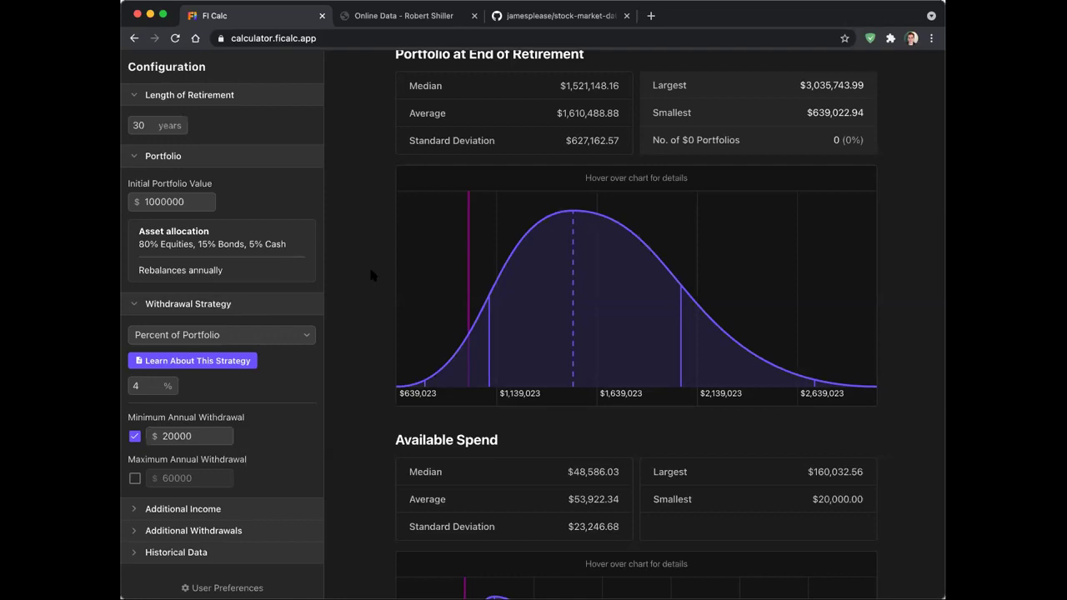
{"action": "scroll", "coordinate": [371, 272], "scroll_direction": "down", "scroll_amount": 4}
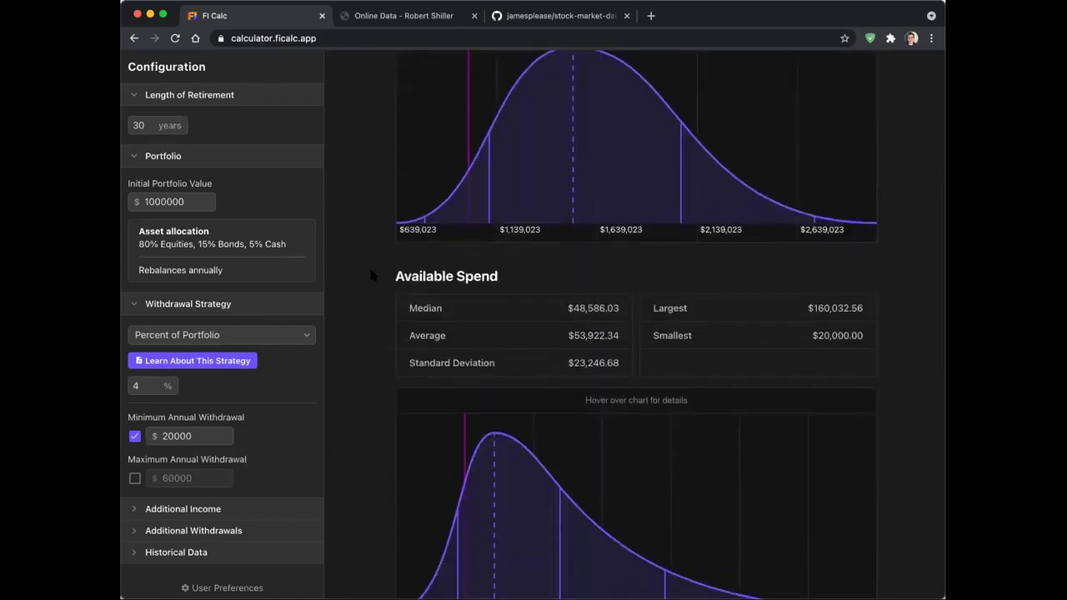
{"action": "scroll", "coordinate": [371, 272], "scroll_direction": "down", "scroll_amount": 5}
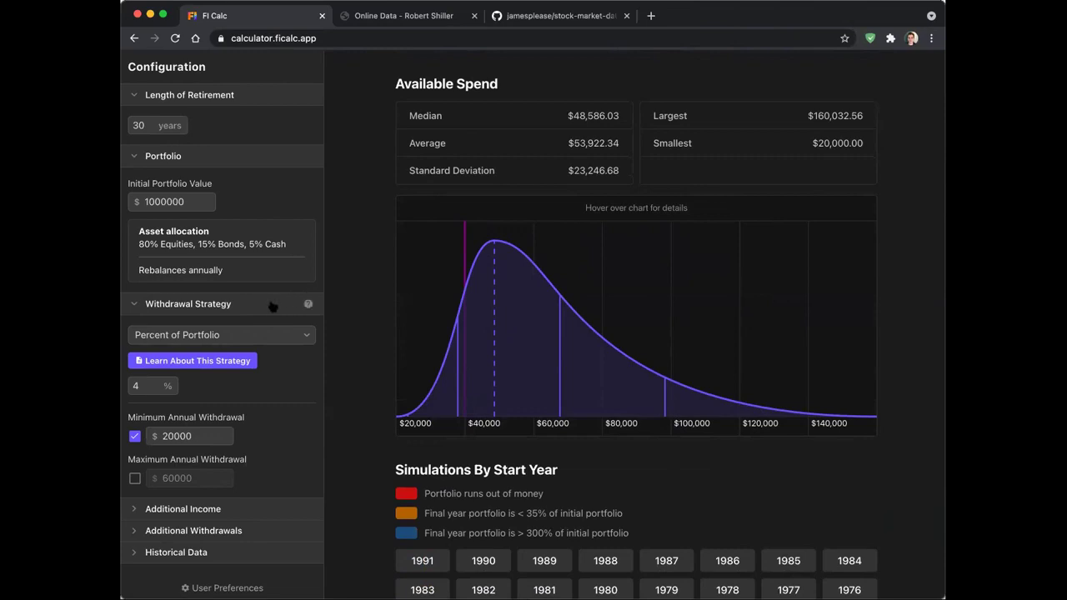
Change the withdrawal strategy to Constant Dollar
{"action": "left_click", "coordinate": [260, 336]}
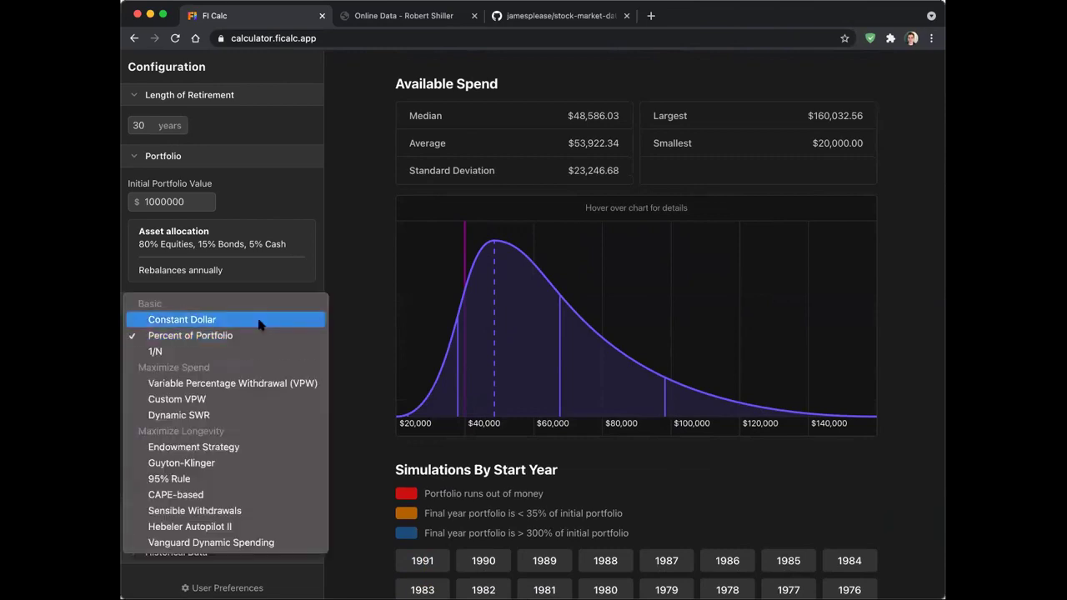
{"action": "left_click", "coordinate": [208, 315]}
{"action": "left_click_drag", "start_coordinate": [178, 386], "coordinate": [127, 390]}
{"action": "left_click", "coordinate": [290, 389]}
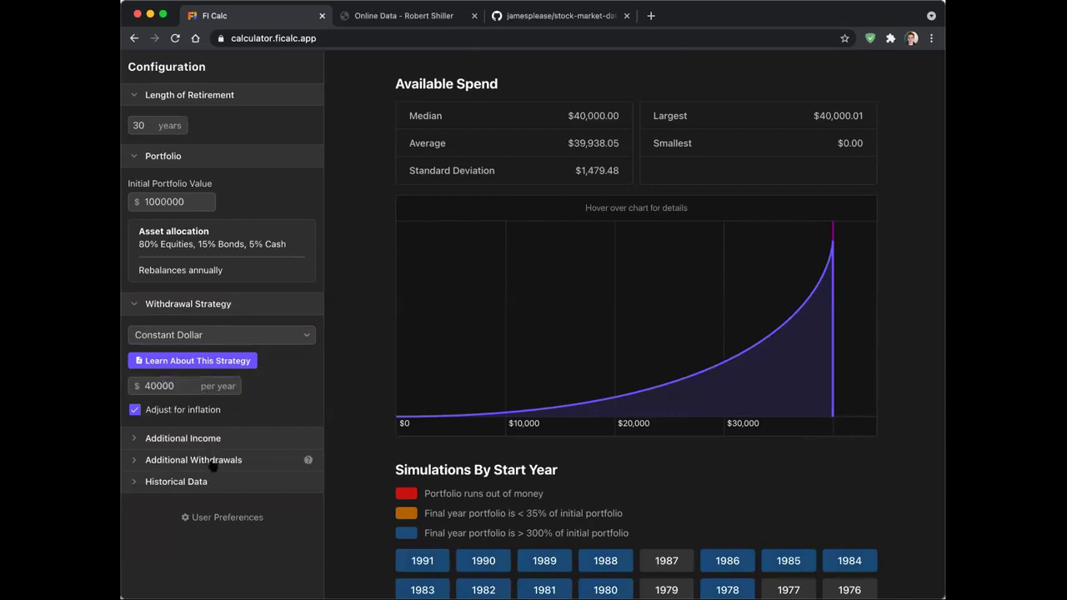
Start a new additional income named SS that begins 10 years into retirement
{"action": "left_click", "coordinate": [277, 437]}
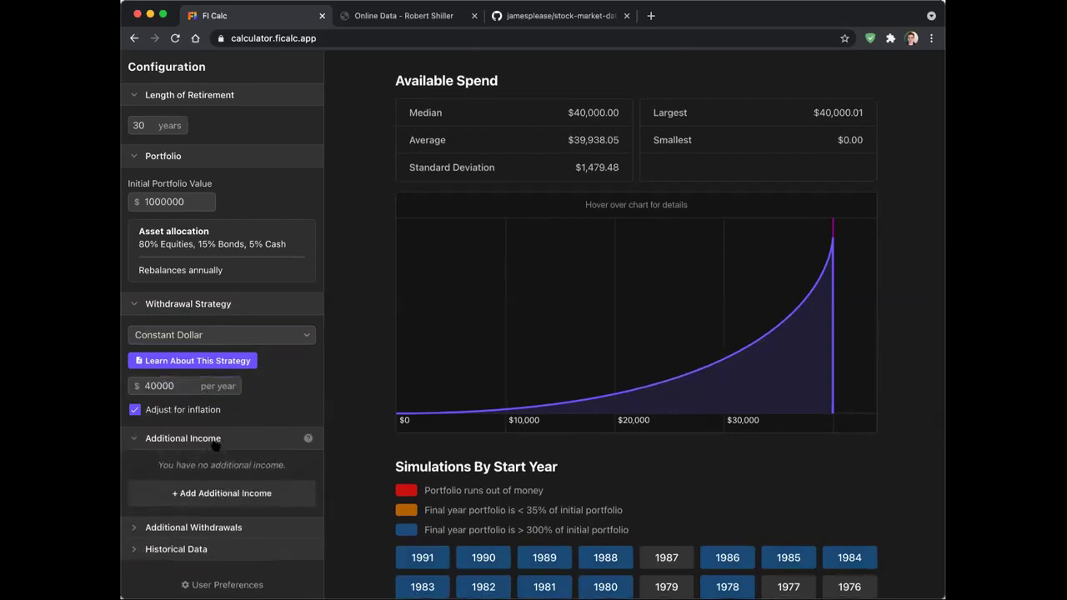
{"action": "scroll", "coordinate": [269, 411], "scroll_direction": "down", "scroll_amount": 1}
{"action": "left_click", "coordinate": [255, 472]}
{"action": "left_click", "coordinate": [400, 319]}
{"action": "key", "text": "BackSpace"}
{"action": "type", "text": "10"}
{"action": "left_click", "coordinate": [439, 152]}
{"action": "type", "text": "SS"}
Set the SS income to $20,000 a year, adjusted for inflation and repeating indefinitely, add it and collapse the Additional Income section
{"action": "left_click", "coordinate": [387, 212]}
{"action": "key", "text": "BackSpace"}
{"action": "type", "text": "20000"}
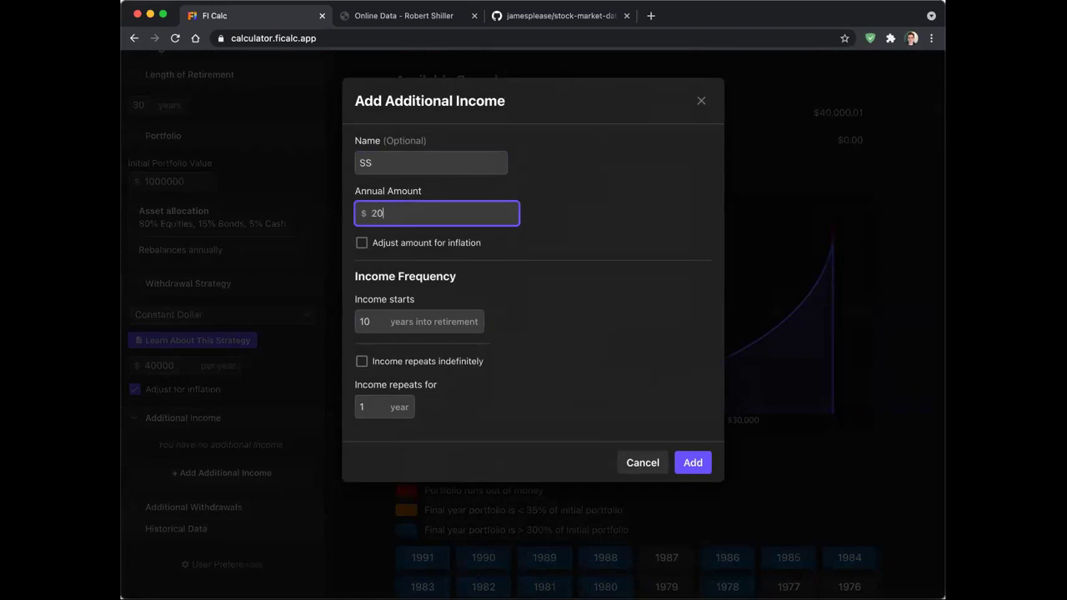
{"action": "left_click", "coordinate": [390, 243]}
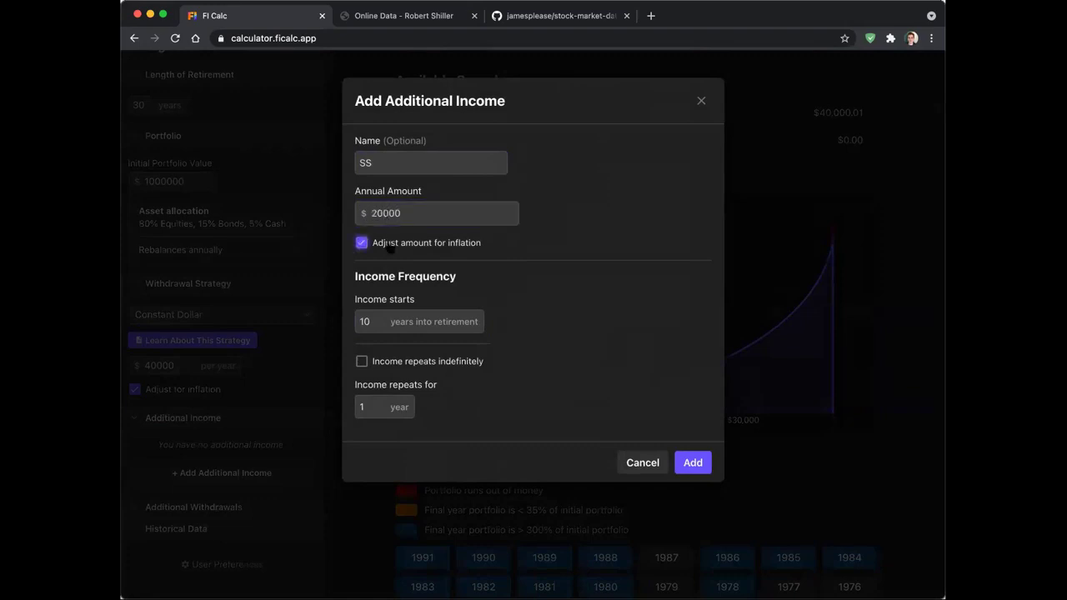
{"action": "left_click", "coordinate": [382, 361]}
{"action": "left_click", "coordinate": [696, 411]}
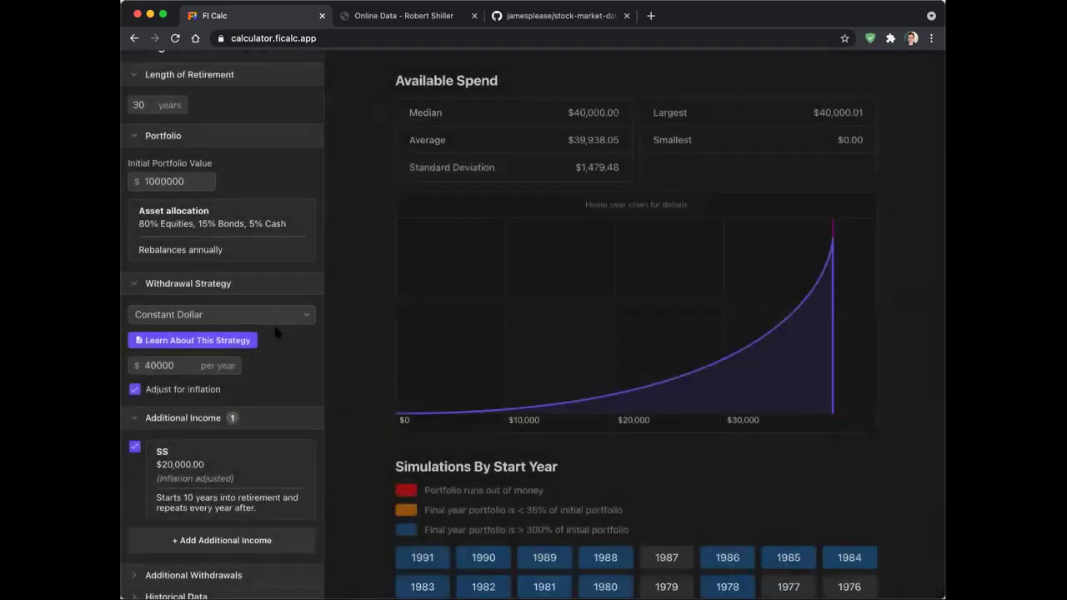
{"action": "left_click", "coordinate": [202, 421]}
Examine the end-of-retirement portfolio, Available Spend and Simulations By Start Year results with the SS income included
{"action": "scroll", "coordinate": [375, 331], "scroll_direction": "down", "scroll_amount": 3}
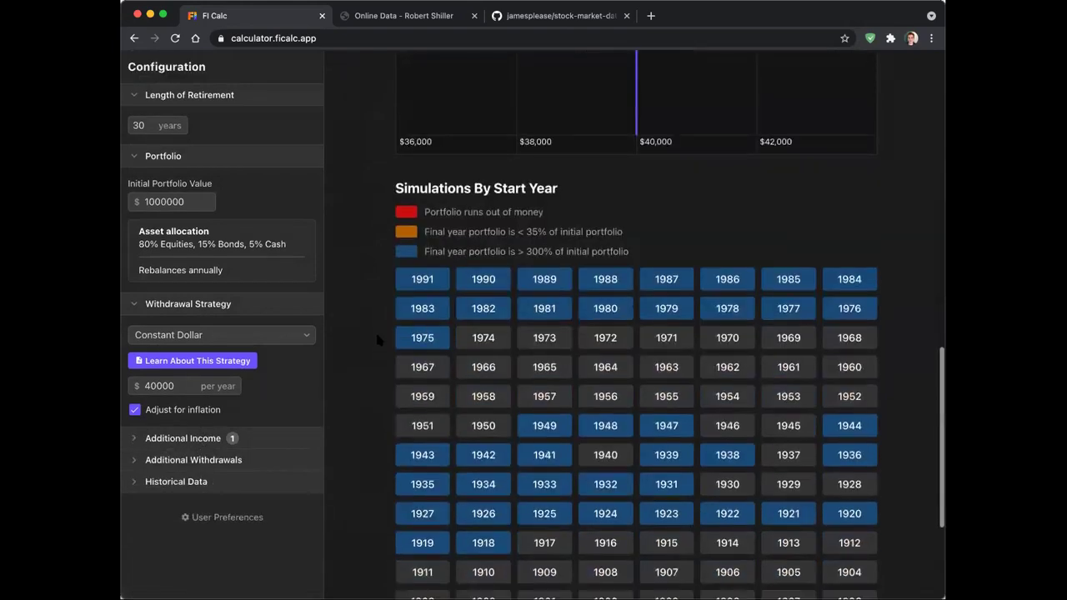
{"action": "scroll", "coordinate": [376, 330], "scroll_direction": "up", "scroll_amount": 7}
{"action": "scroll", "coordinate": [377, 338], "scroll_direction": "up", "scroll_amount": 2}
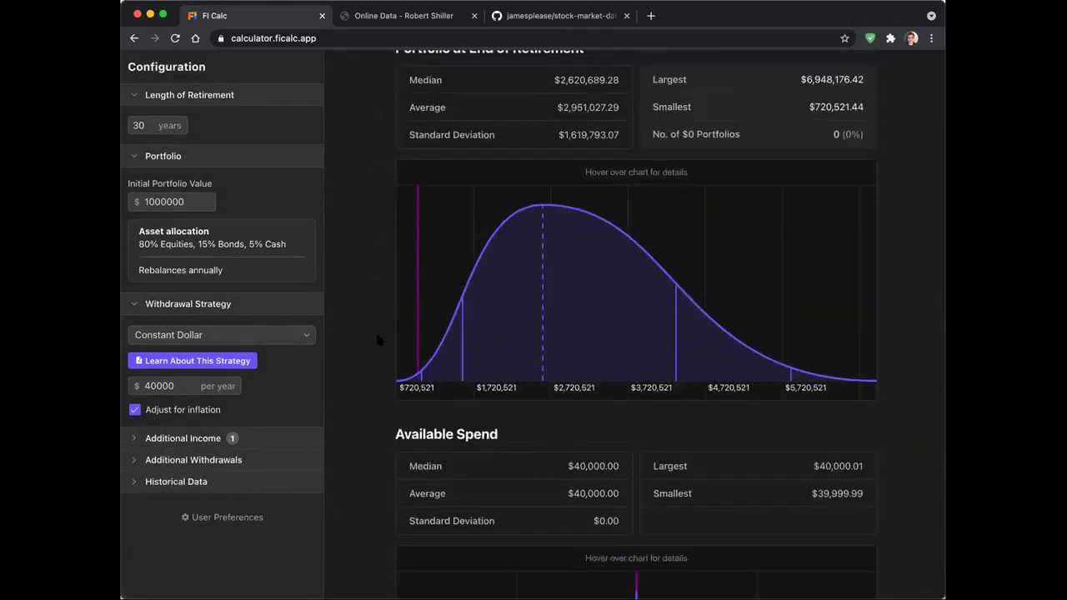
{"action": "scroll", "coordinate": [377, 339], "scroll_direction": "up", "scroll_amount": 1}
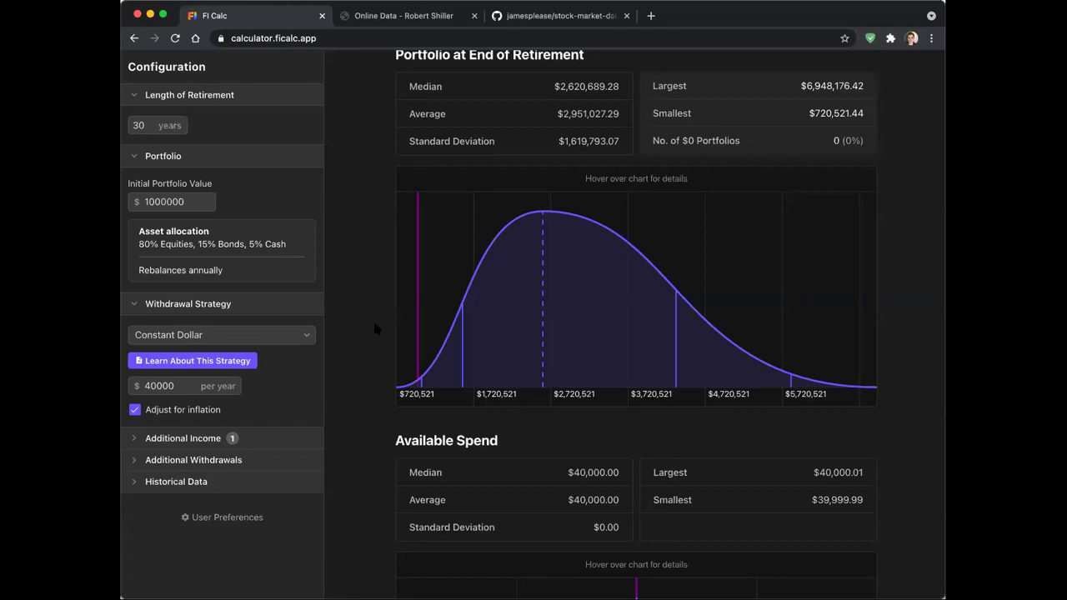
{"action": "scroll", "coordinate": [375, 329], "scroll_direction": "down", "scroll_amount": 9}
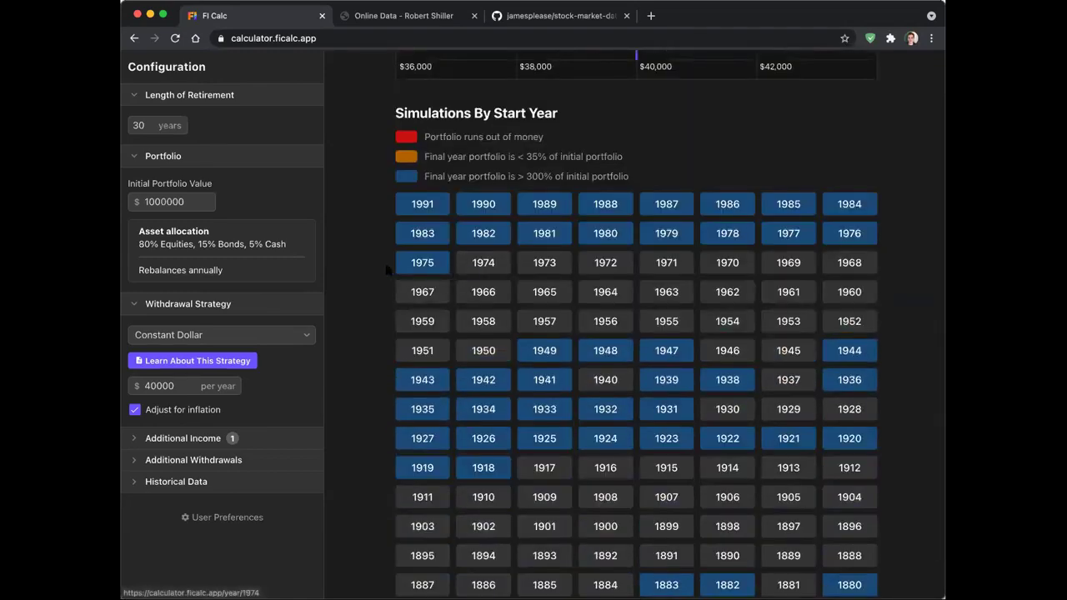
{"action": "scroll", "coordinate": [386, 265], "scroll_direction": "up", "scroll_amount": 15}
{"action": "scroll", "coordinate": [384, 259], "scroll_direction": "down", "scroll_amount": 8}
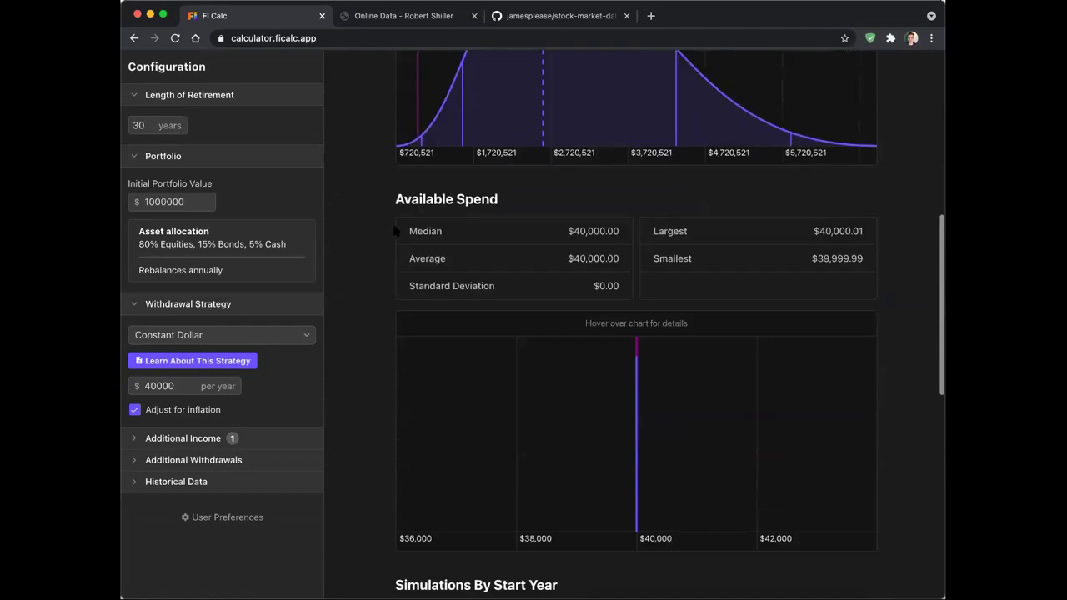
Compare the Available Spend figures with the annual withdrawal amount of the Constant Dollar strategy
{"action": "left_click_drag", "start_coordinate": [499, 200], "coordinate": [439, 203]}
{"action": "left_click", "coordinate": [388, 200]}
{"action": "left_click", "coordinate": [393, 206]}
{"action": "left_click", "coordinate": [503, 203]}
{"action": "left_click", "coordinate": [469, 201]}
{"action": "left_click", "coordinate": [498, 206]}
{"action": "left_click", "coordinate": [382, 208]}
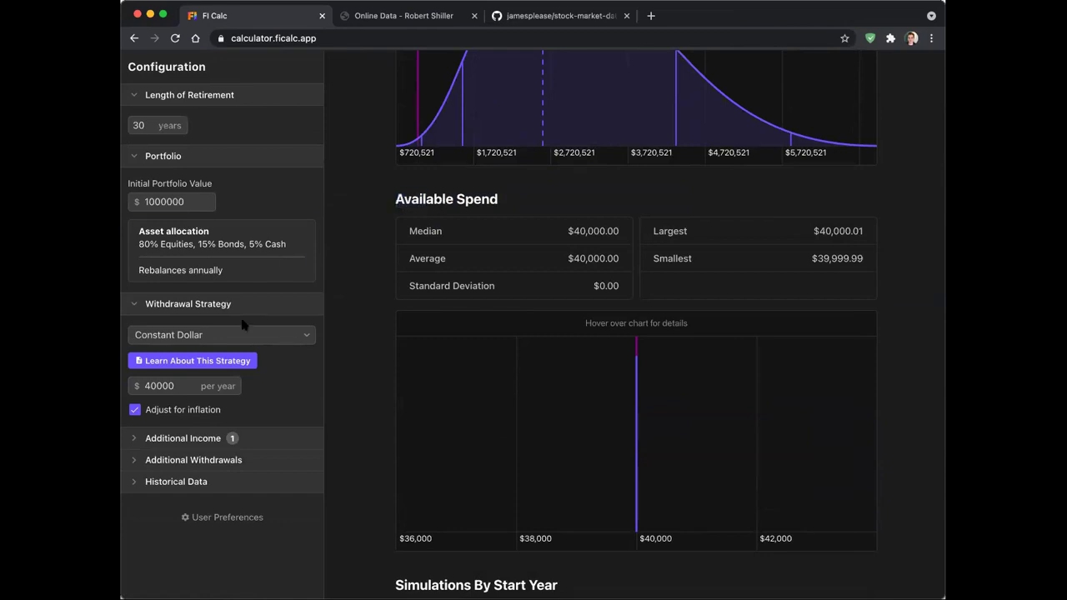
{"action": "double_click", "coordinate": [185, 383]}
{"action": "left_click", "coordinate": [279, 376]}
{"action": "mouse_move", "coordinate": [813, 231]}
{"action": "left_mouse_down"}
{"action": "mouse_move", "coordinate": [869, 231]}
{"action": "mouse_move", "coordinate": [808, 234]}
{"action": "left_mouse_up"}
{"action": "left_click", "coordinate": [869, 232]}
{"action": "left_click", "coordinate": [808, 234]}
{"action": "left_click", "coordinate": [231, 306]}
{"action": "left_click", "coordinate": [231, 308]}
{"action": "left_click", "coordinate": [224, 333]}
{"action": "left_click", "coordinate": [342, 288]}
{"action": "left_click", "coordinate": [250, 305]}
{"action": "left_click", "coordinate": [250, 305]}
{"action": "left_click", "coordinate": [248, 335]}
{"action": "left_click", "coordinate": [348, 296]}
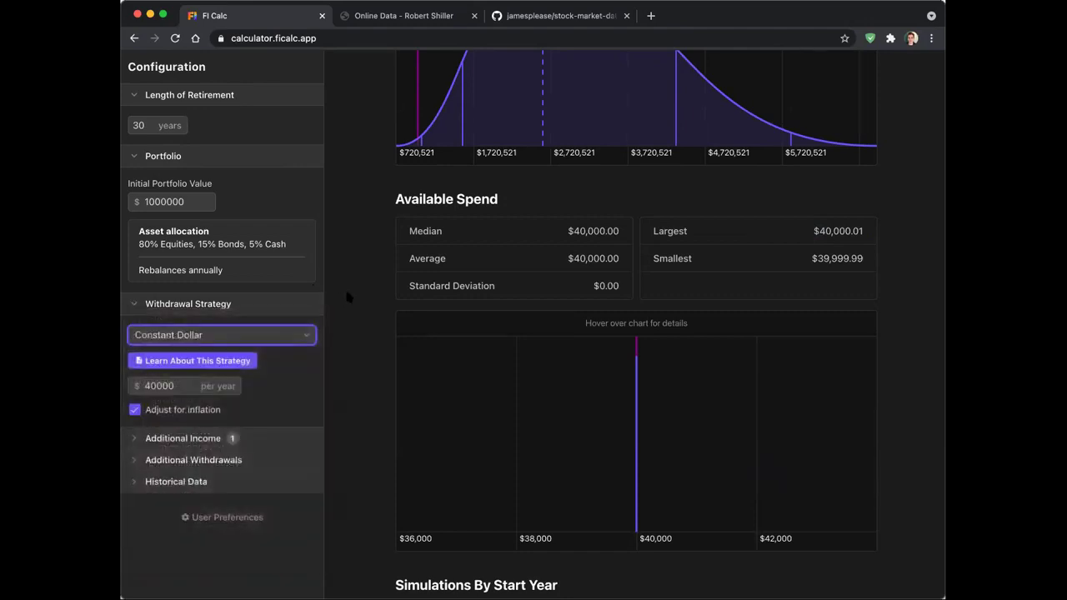
{"action": "left_click", "coordinate": [269, 304]}
{"action": "left_click", "coordinate": [267, 305]}
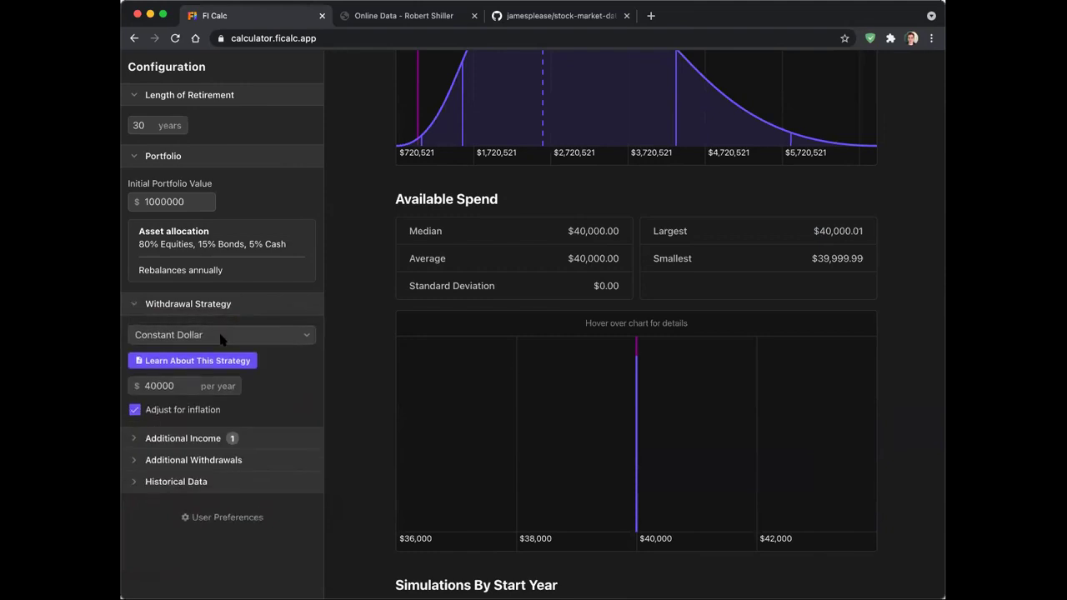
Examine the end-of-retirement portfolio and the Available Spend figures and chart with the SS income included
{"action": "left_click", "coordinate": [198, 441]}
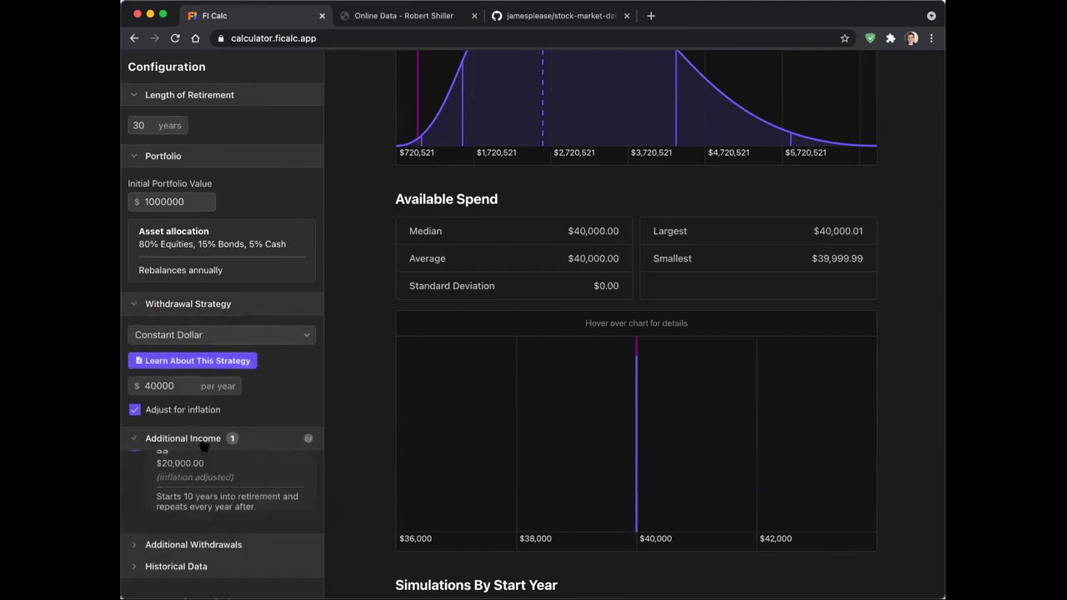
{"action": "left_click", "coordinate": [200, 440]}
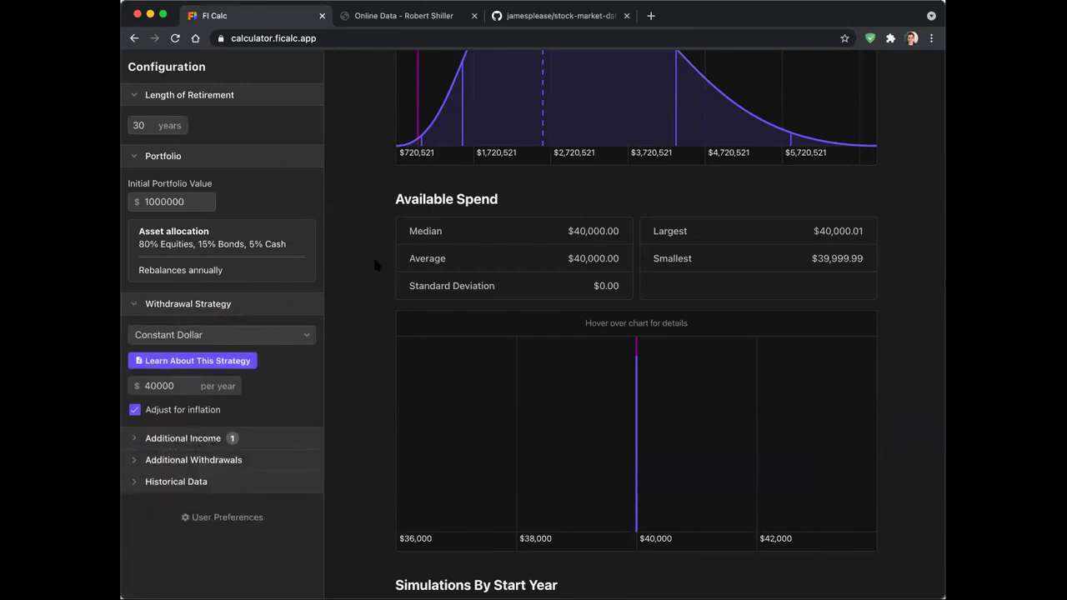
{"action": "scroll", "coordinate": [374, 262], "scroll_direction": "down", "scroll_amount": 1}
{"action": "scroll", "coordinate": [375, 263], "scroll_direction": "up", "scroll_amount": 3}
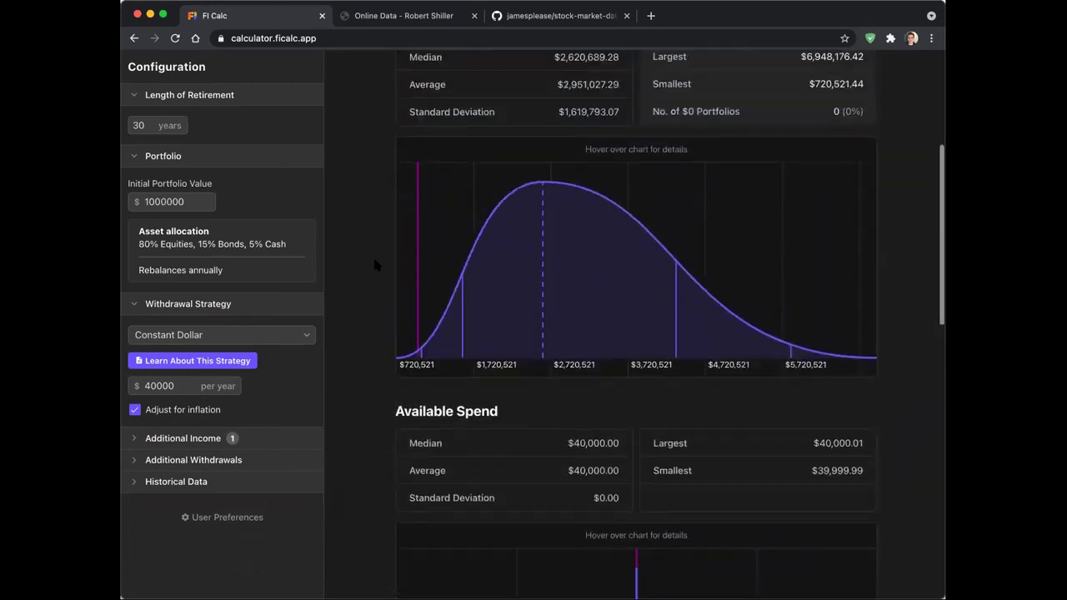
{"action": "scroll", "coordinate": [374, 263], "scroll_direction": "down", "scroll_amount": 4}
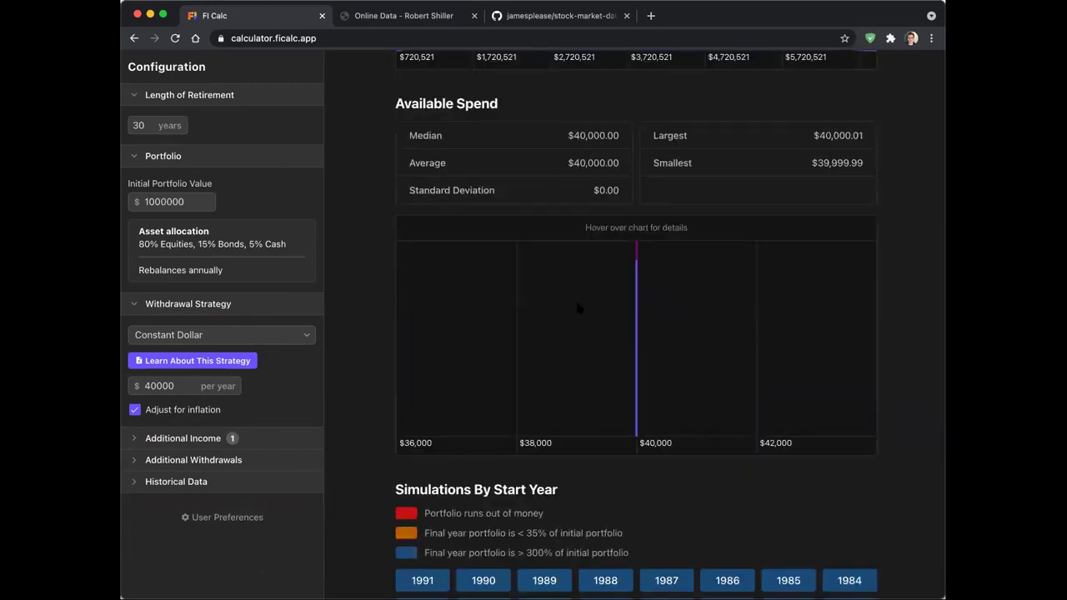
{"action": "mouse_move", "coordinate": [646, 313]}
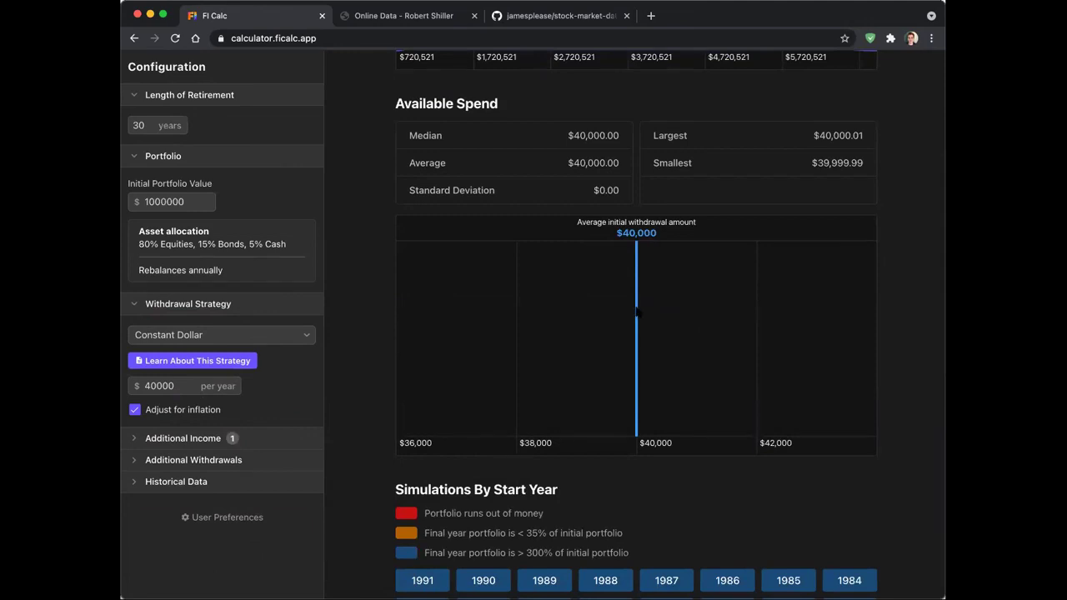
{"action": "scroll", "coordinate": [641, 281], "scroll_direction": "up", "scroll_amount": 2}
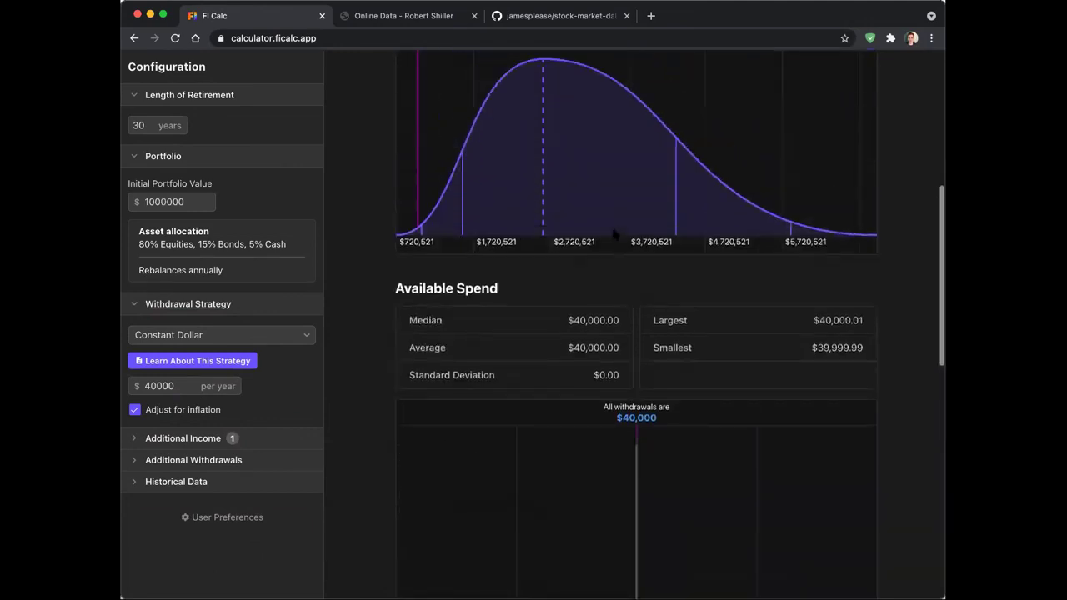
{"action": "scroll", "coordinate": [640, 281], "scroll_direction": "down", "scroll_amount": 2}
{"action": "mouse_move", "coordinate": [640, 281]}
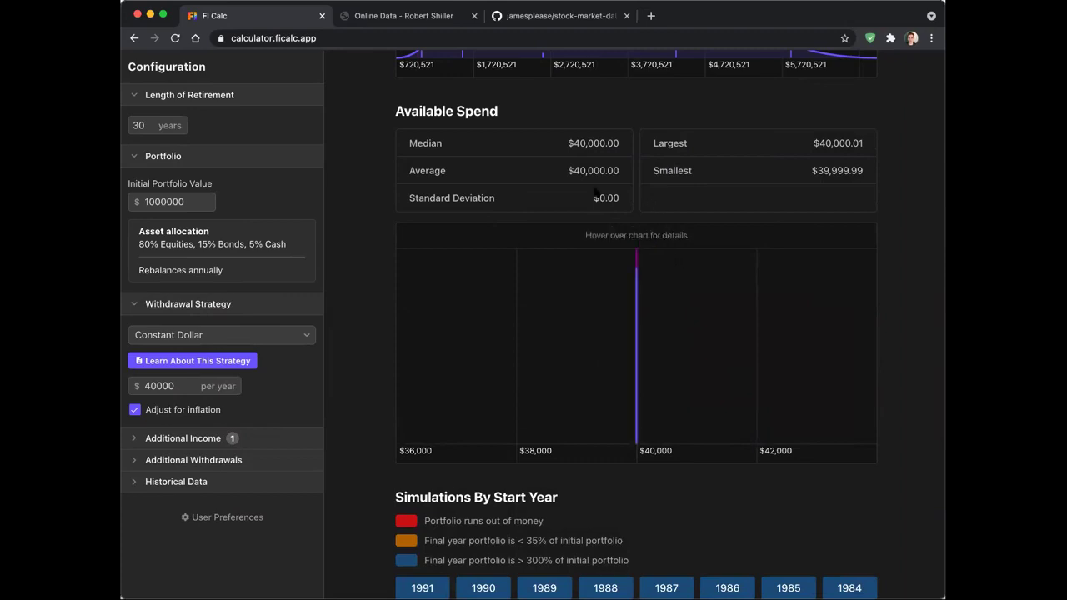
Exclude the SS income from the simulation and review the Available Spend and Simulations By Start Year results
{"action": "left_click", "coordinate": [230, 438]}
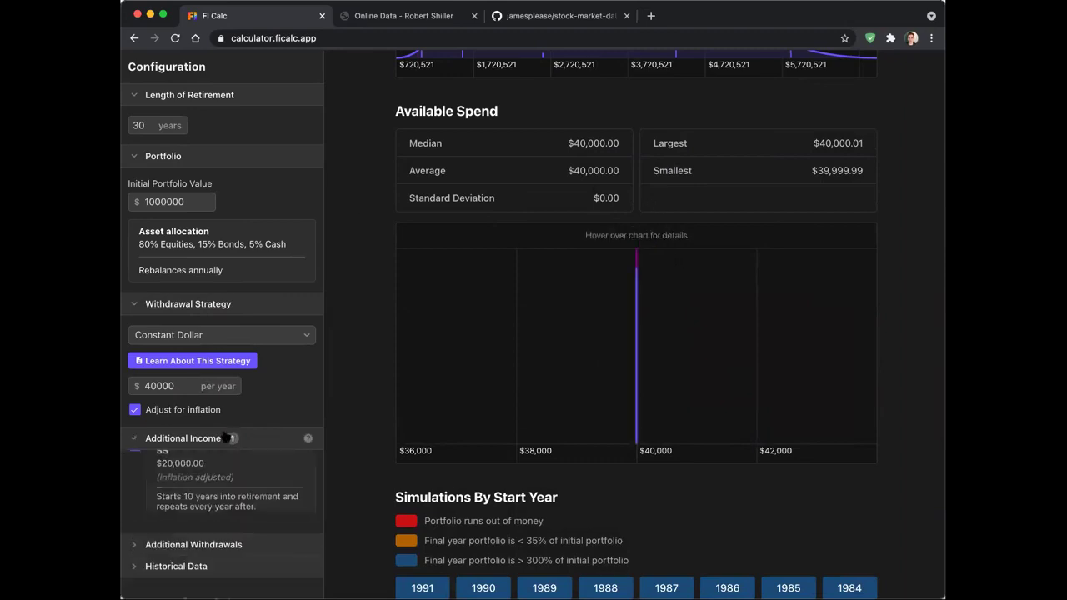
{"action": "left_click", "coordinate": [137, 468]}
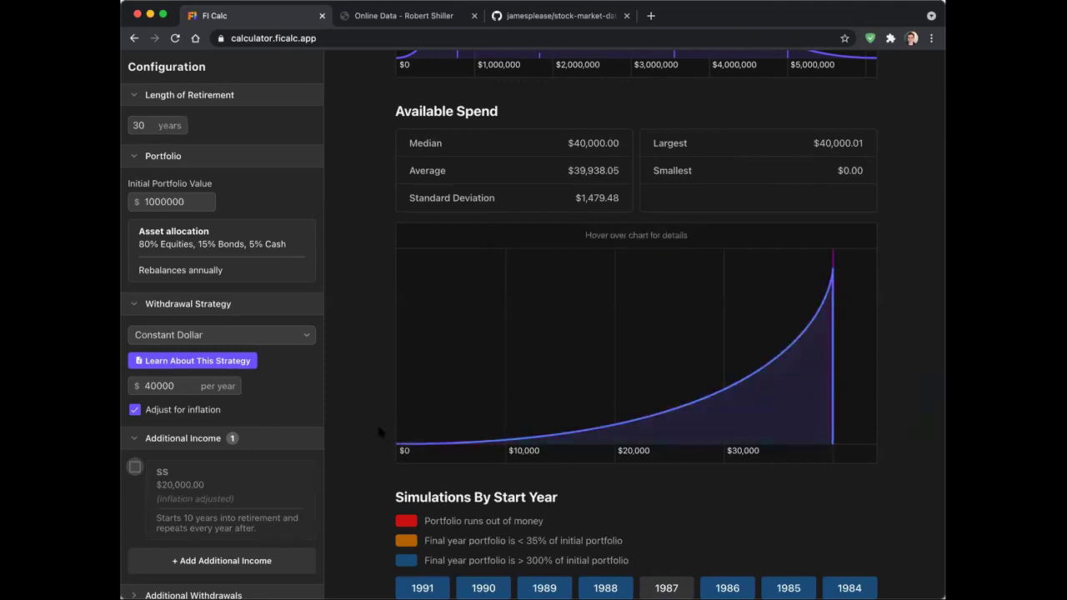
{"action": "scroll", "coordinate": [372, 414], "scroll_direction": "down", "scroll_amount": 3}
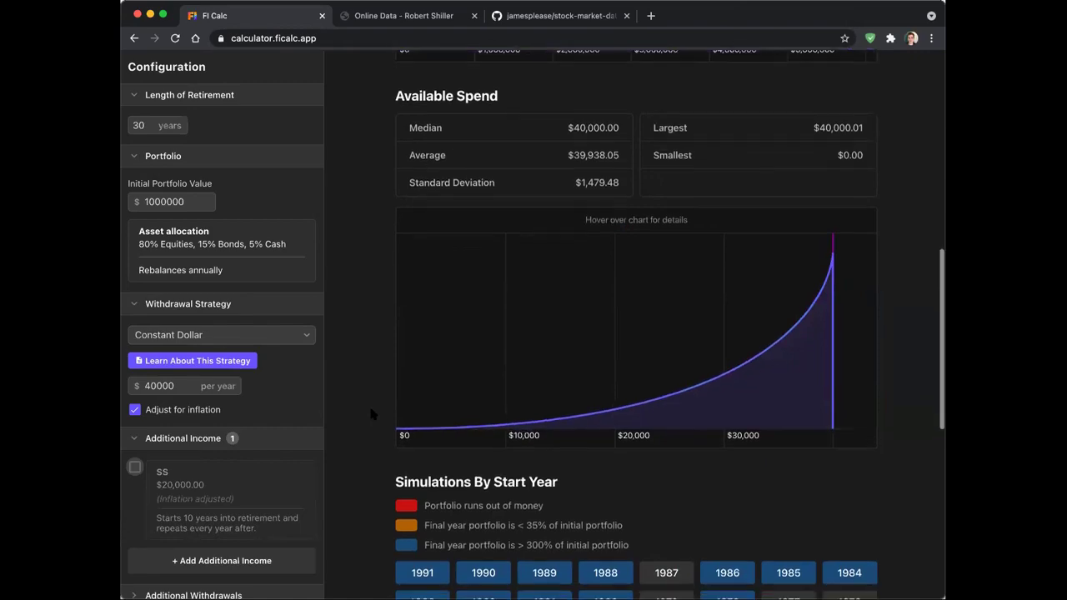
{"action": "scroll", "coordinate": [372, 413], "scroll_direction": "down", "scroll_amount": 5}
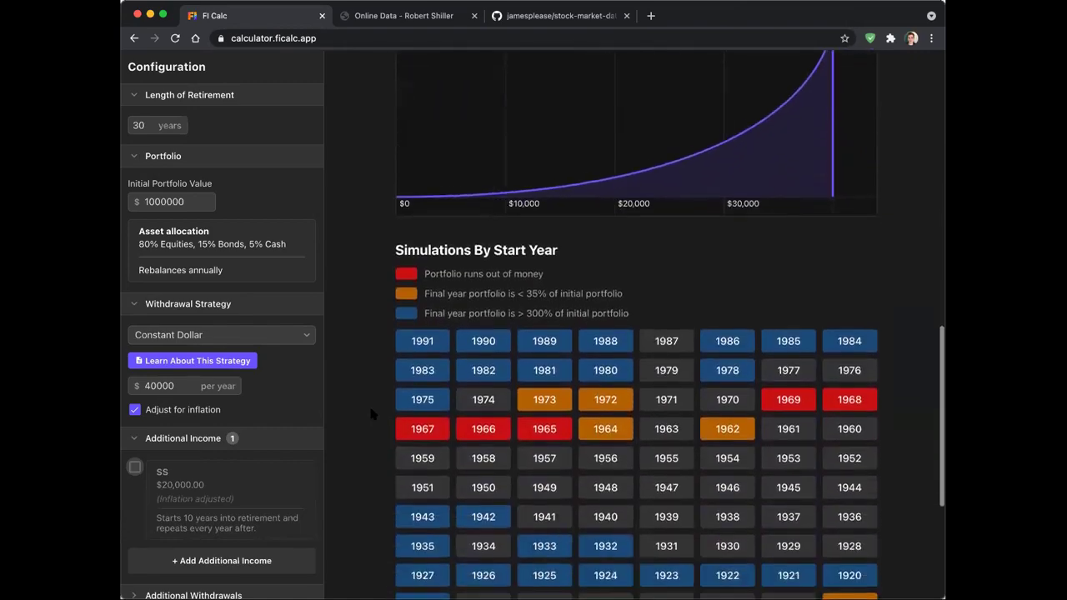
{"action": "scroll", "coordinate": [372, 413], "scroll_direction": "down", "scroll_amount": 2}
{"action": "scroll", "coordinate": [372, 413], "scroll_direction": "up", "scroll_amount": 5}
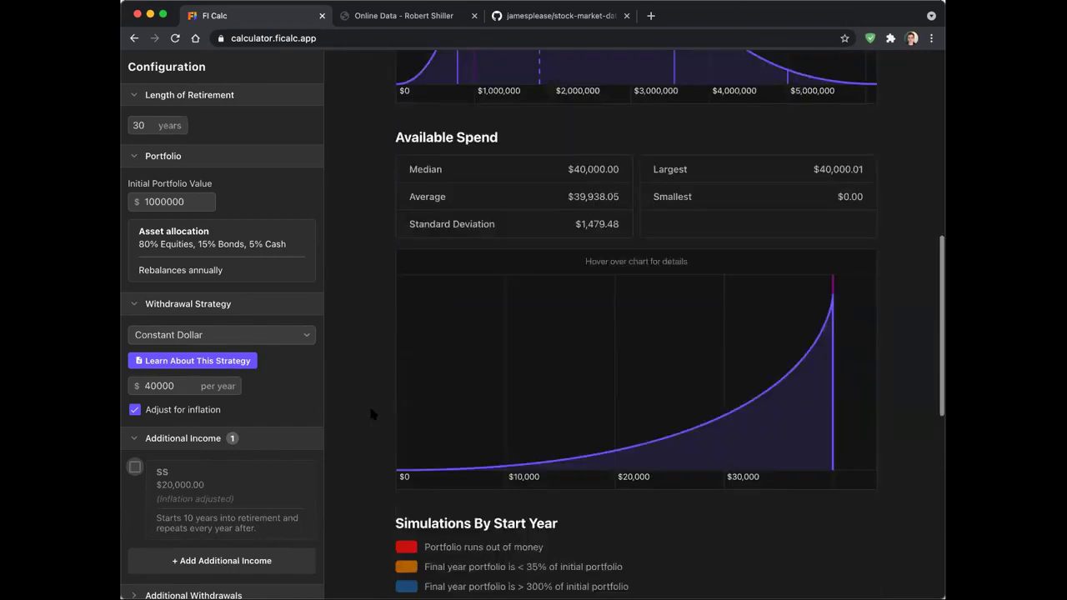
{"action": "scroll", "coordinate": [372, 413], "scroll_direction": "down", "scroll_amount": 8}
{"action": "scroll", "coordinate": [372, 413], "scroll_direction": "up", "scroll_amount": 3}
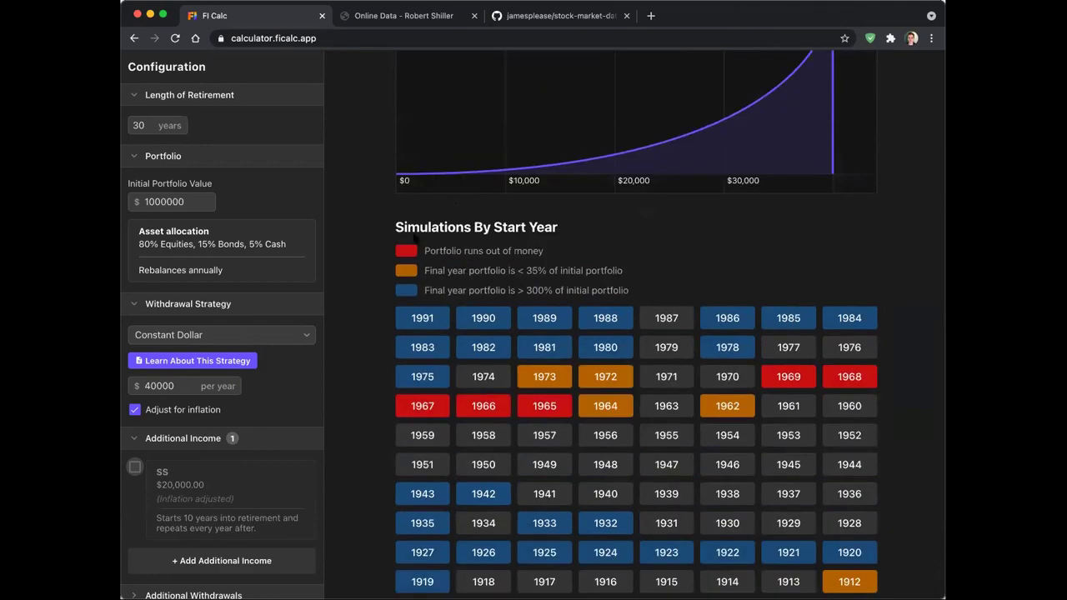
Examine the Simulations By Start Year colour legend, including its 35% and 300% portfolio thresholds, against the grid of years
{"action": "scroll", "coordinate": [386, 257], "scroll_direction": "down", "scroll_amount": 2}
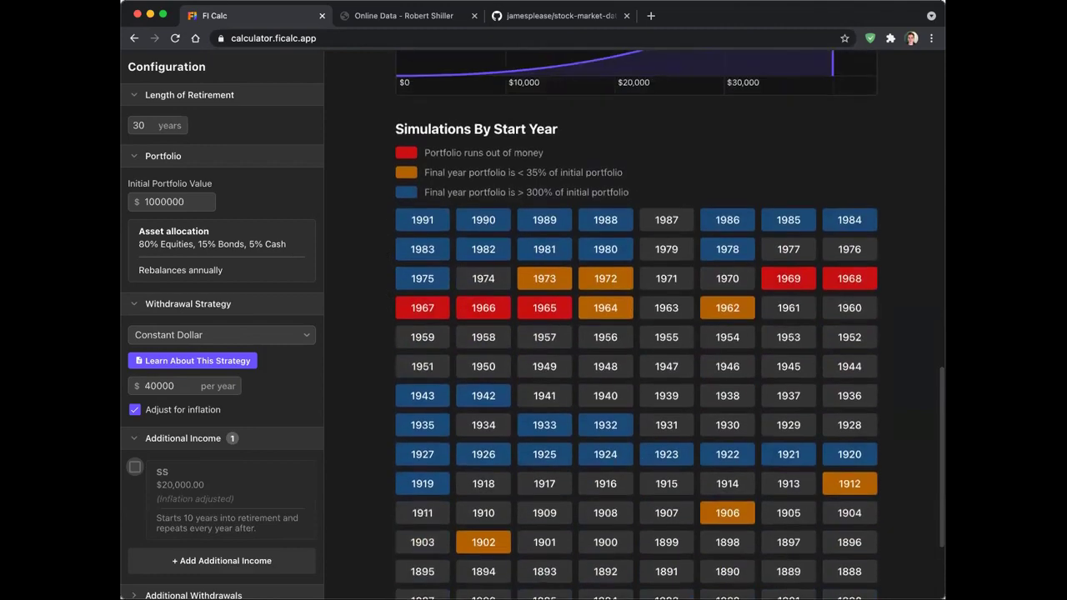
{"action": "scroll", "coordinate": [373, 217], "scroll_direction": "down", "scroll_amount": 1}
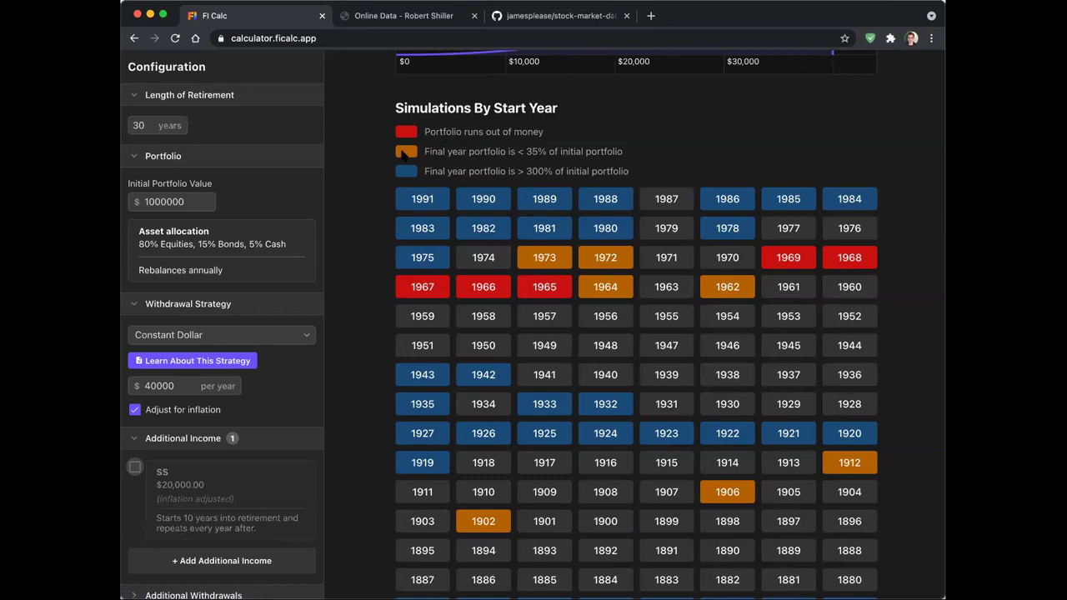
{"action": "left_click_drag", "start_coordinate": [548, 157], "coordinate": [522, 156]}
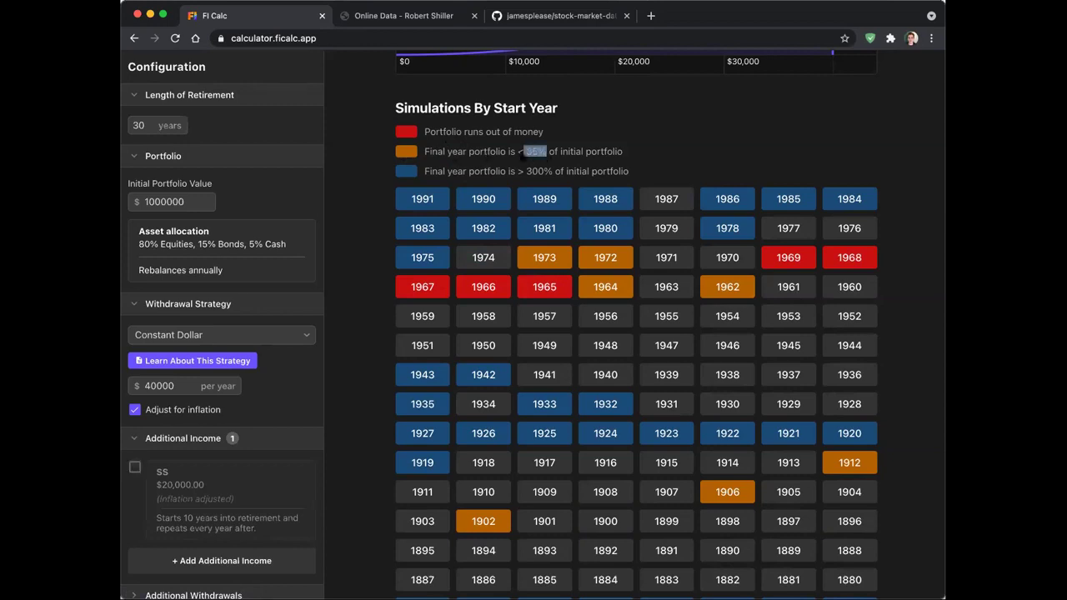
{"action": "left_click", "coordinate": [529, 155]}
{"action": "mouse_move", "coordinate": [552, 170]}
{"action": "left_mouse_down"}
{"action": "mouse_move", "coordinate": [572, 170]}
{"action": "mouse_move", "coordinate": [517, 169]}
{"action": "mouse_move", "coordinate": [552, 173]}
{"action": "left_mouse_up"}
{"action": "scroll", "coordinate": [371, 206], "scroll_direction": "down", "scroll_amount": 3}
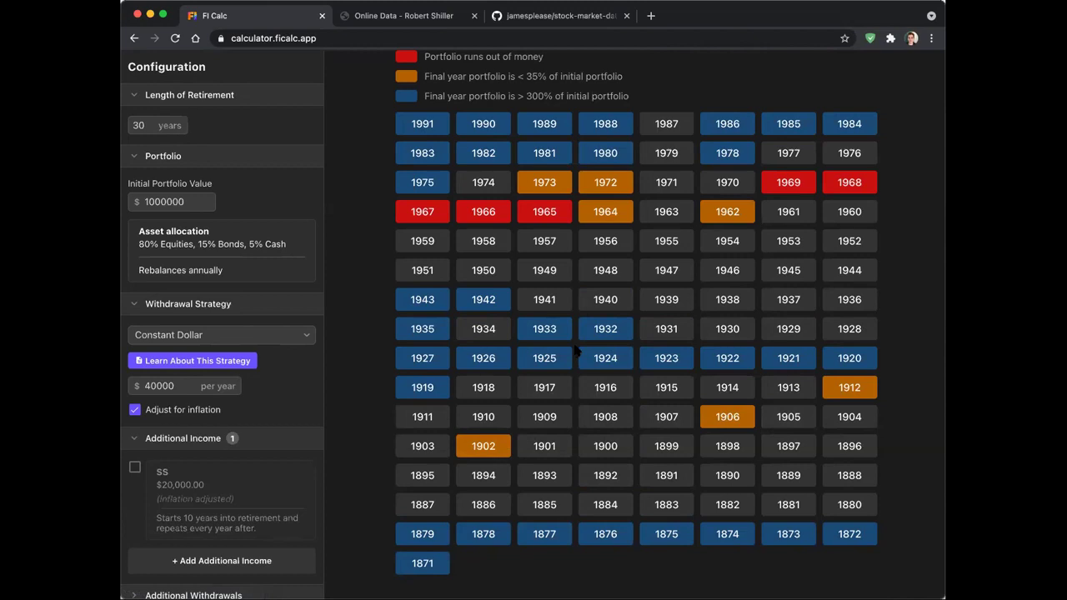
Open the 1966 simulation, inspect its portfolio chart and return to the overall results
{"action": "left_click", "coordinate": [480, 215]}
{"action": "scroll", "coordinate": [380, 223], "scroll_direction": "down", "scroll_amount": 3}
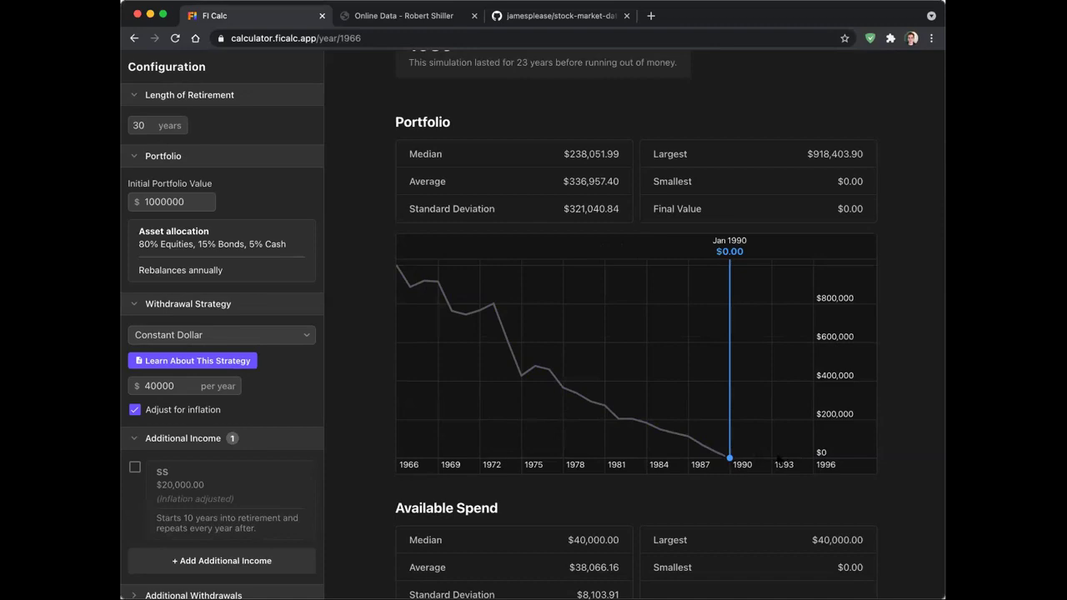
{"action": "scroll", "coordinate": [724, 256], "scroll_direction": "up", "scroll_amount": 3}
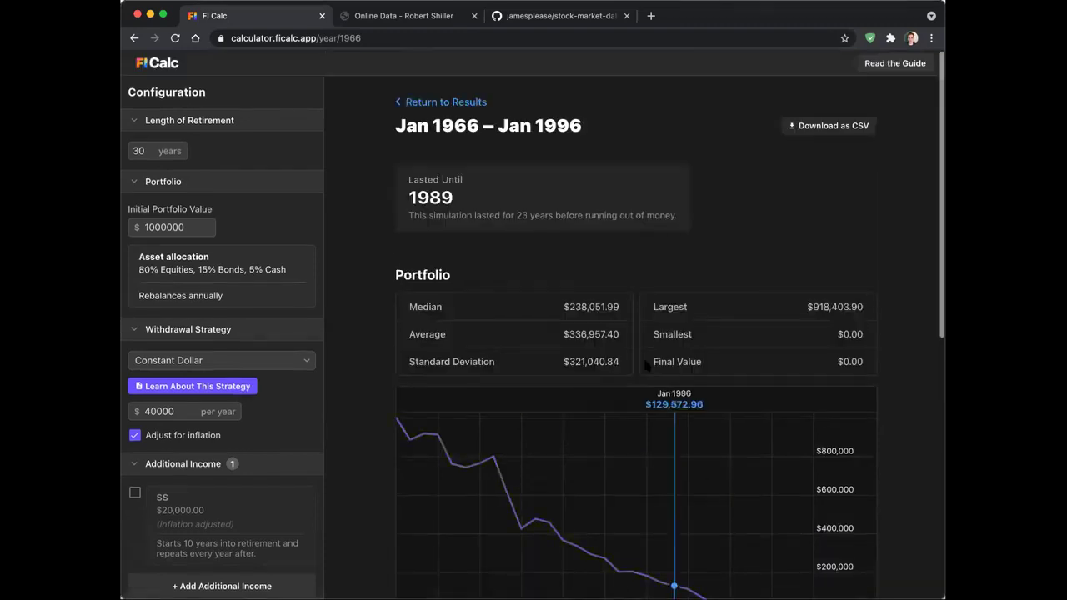
{"action": "left_click", "coordinate": [446, 102]}
Review the overall results without the SS income, from Simulations By Start Year back to the Summary
{"action": "scroll", "coordinate": [388, 283], "scroll_direction": "down", "scroll_amount": 6}
{"action": "scroll", "coordinate": [386, 286], "scroll_direction": "down", "scroll_amount": 4}
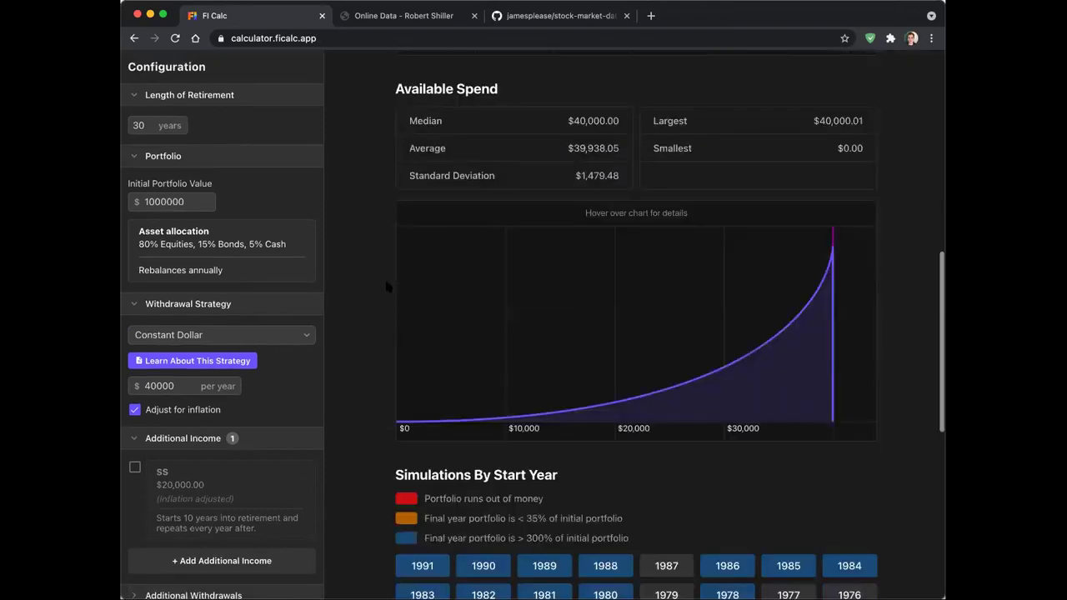
{"action": "scroll", "coordinate": [387, 286], "scroll_direction": "down", "scroll_amount": 1}
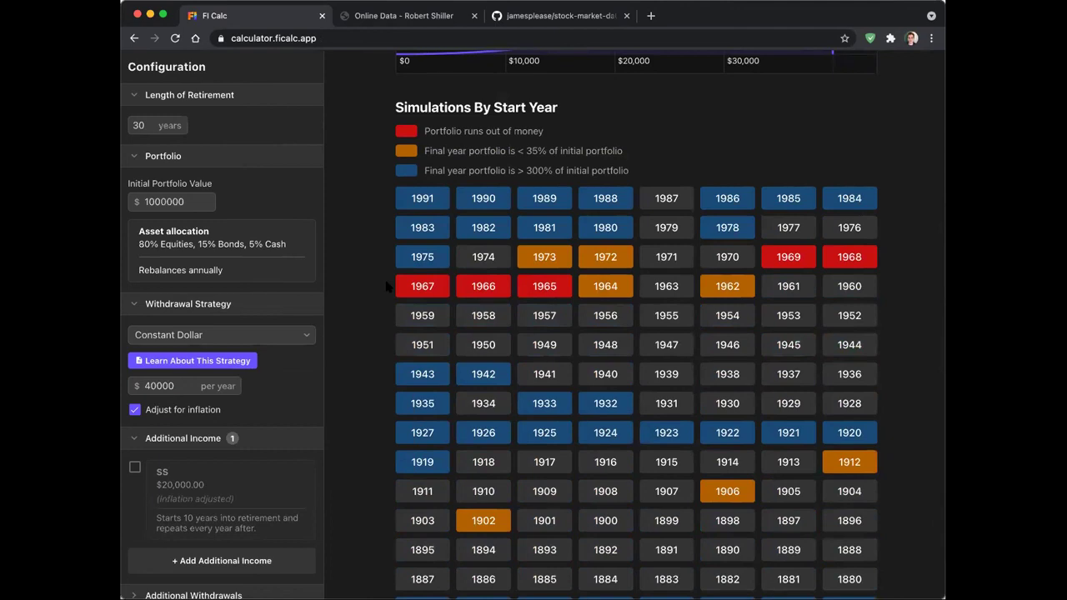
{"action": "scroll", "coordinate": [386, 286], "scroll_direction": "up", "scroll_amount": 8}
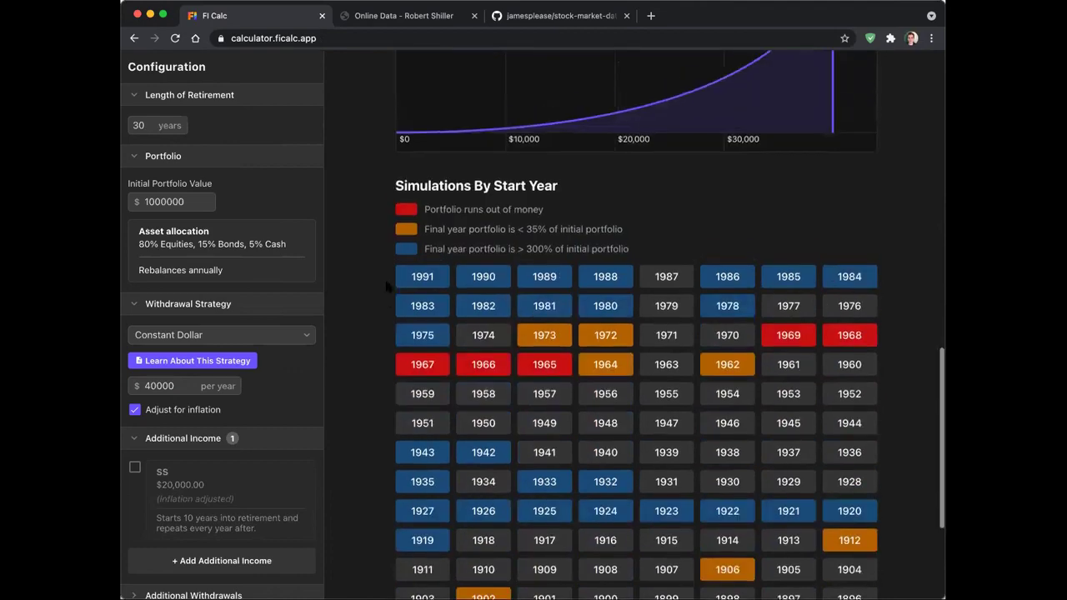
{"action": "scroll", "coordinate": [387, 286], "scroll_direction": "up", "scroll_amount": 5}
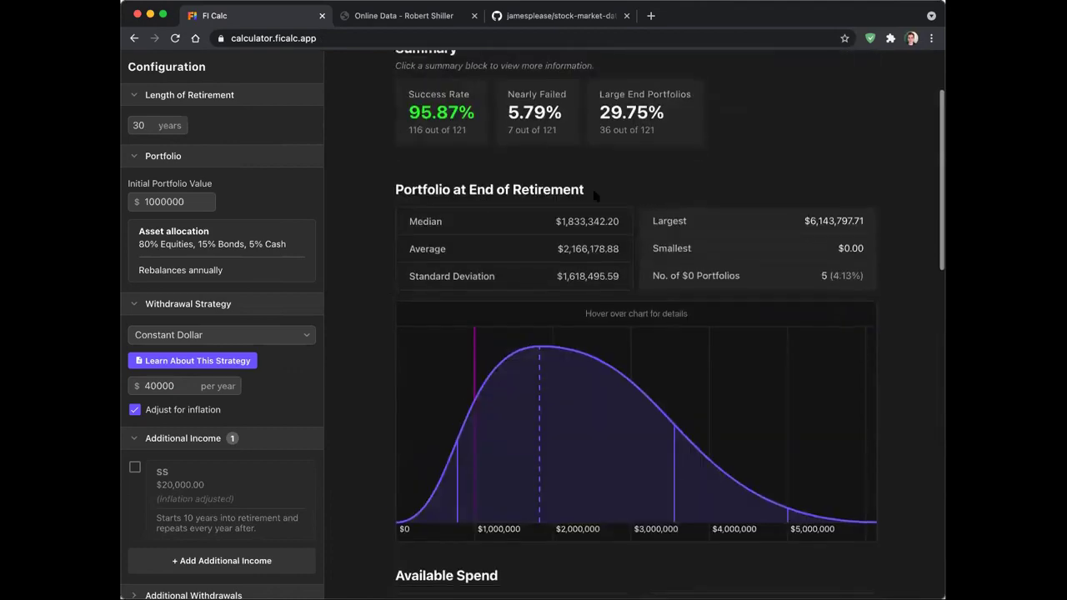
{"action": "scroll", "coordinate": [631, 217], "scroll_direction": "up", "scroll_amount": 1}
{"action": "scroll", "coordinate": [631, 217], "scroll_direction": "up", "scroll_amount": 2}
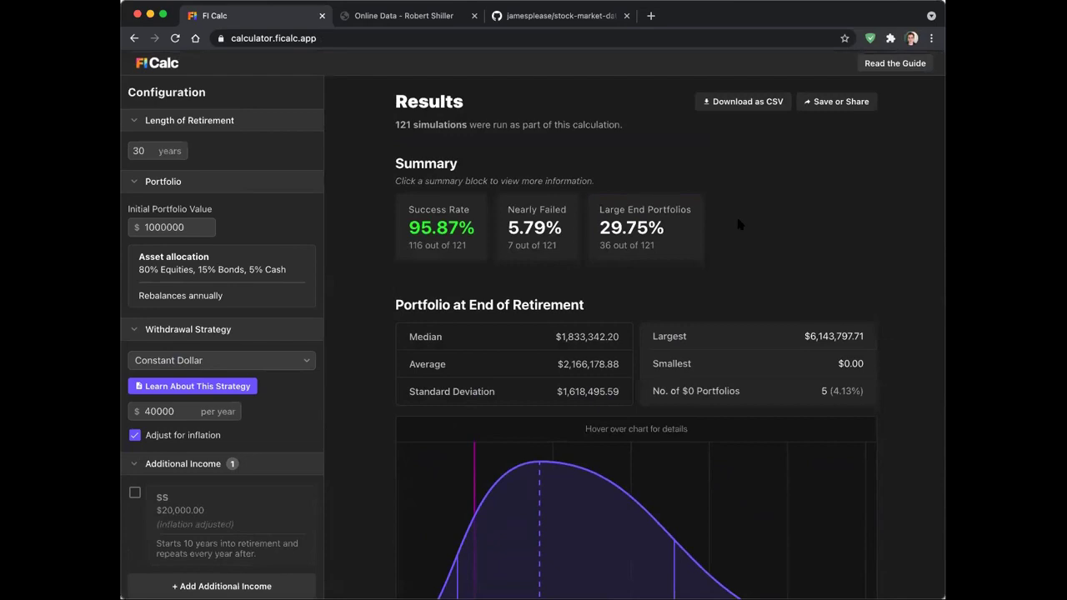
Delete the inflation message key from the site's local storage in the developer tools, close them and reload the page
{"action": "key", "text": "super+alt+i"}
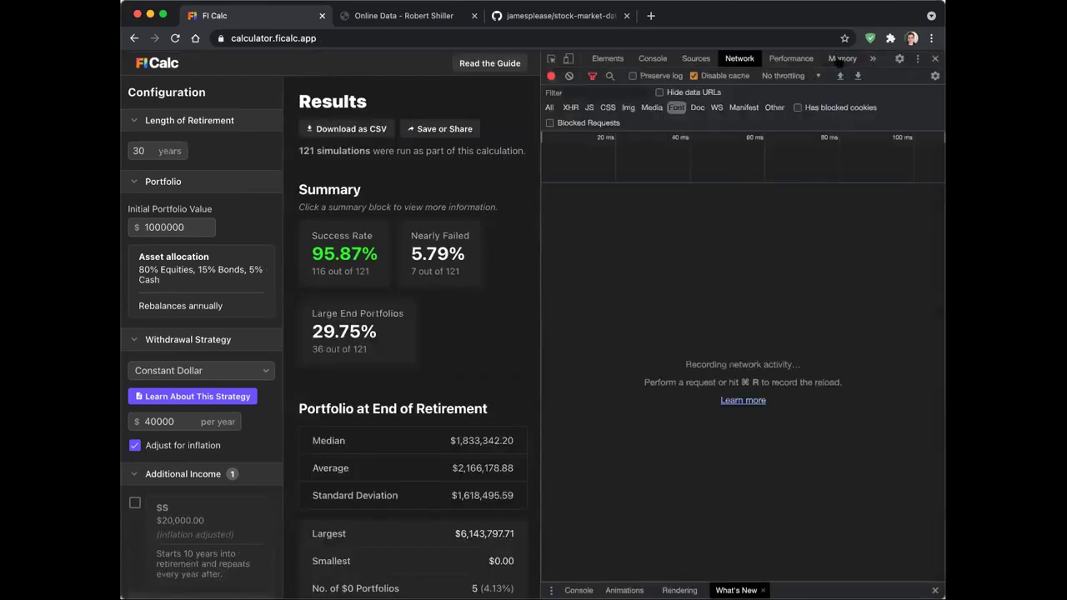
{"action": "left_click", "coordinate": [873, 59]}
{"action": "left_click", "coordinate": [899, 72]}
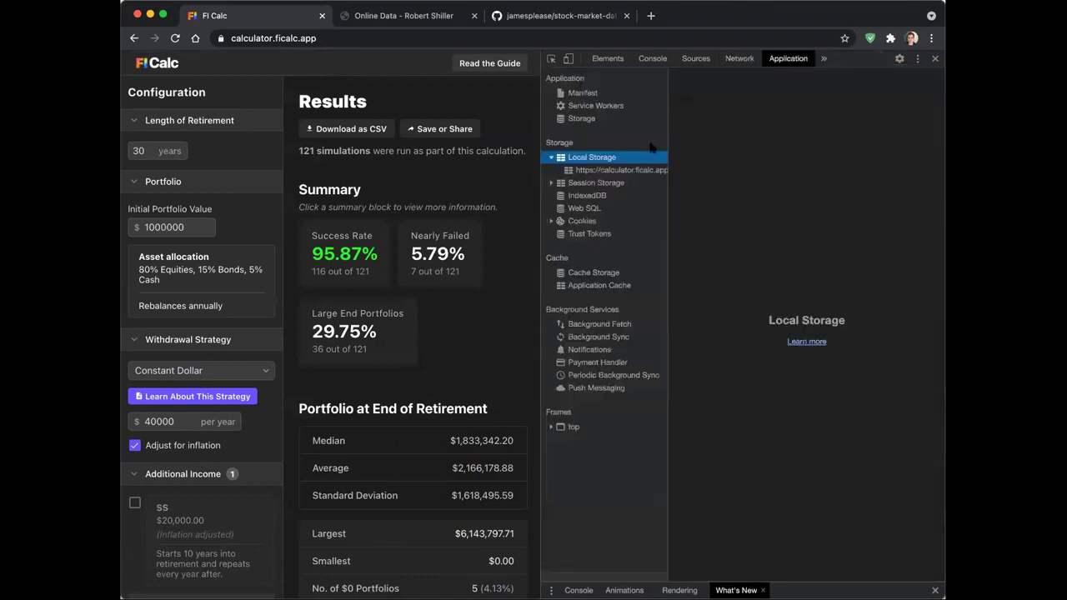
{"action": "left_click", "coordinate": [597, 170]}
{"action": "left_click", "coordinate": [719, 131]}
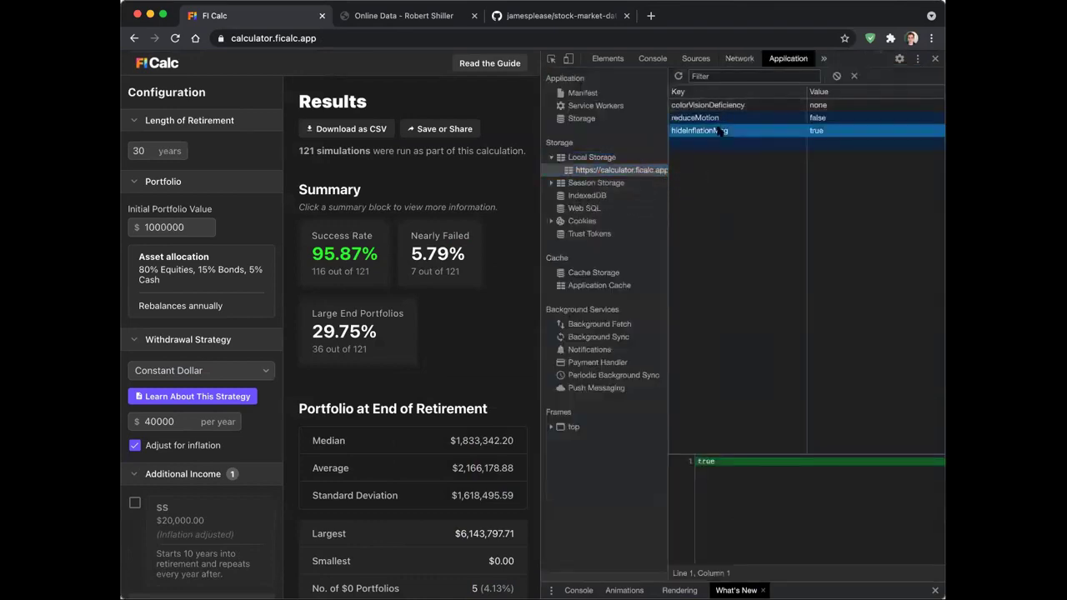
{"action": "key", "text": "Delete"}
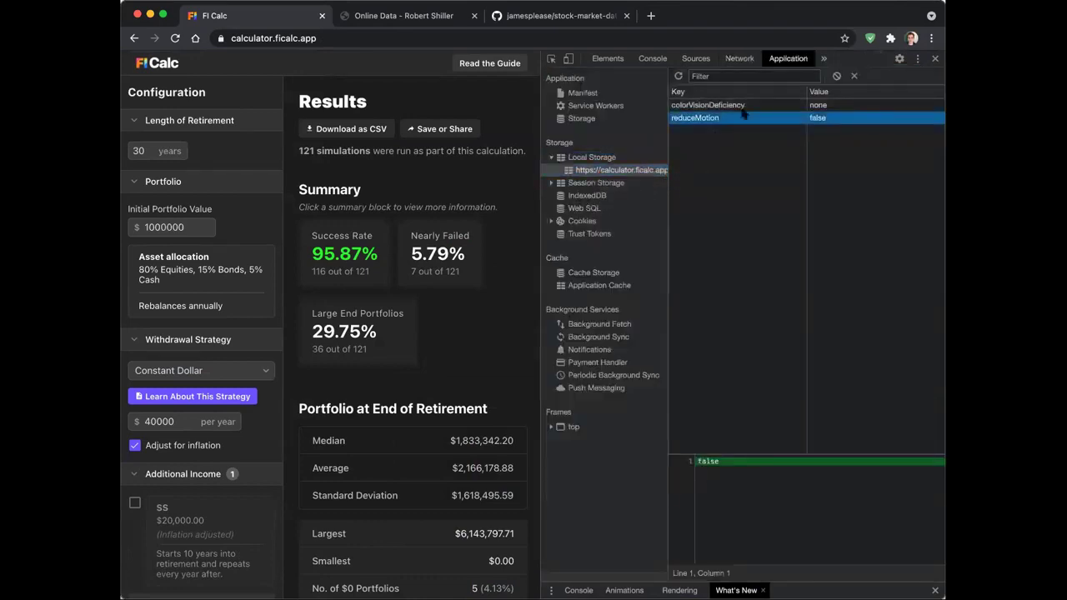
{"action": "left_click", "coordinate": [935, 58]}
{"action": "key", "text": "super+r"}
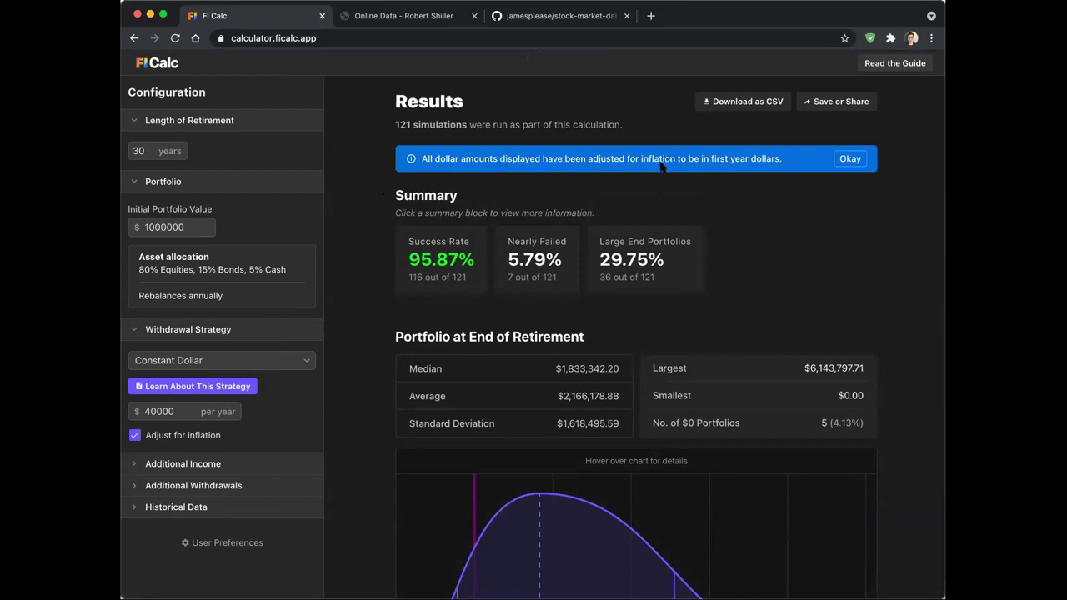
Review the reloaded results through Available Spend and the Simulations By Start Year grid
{"action": "scroll", "coordinate": [380, 192], "scroll_direction": "down", "scroll_amount": 10}
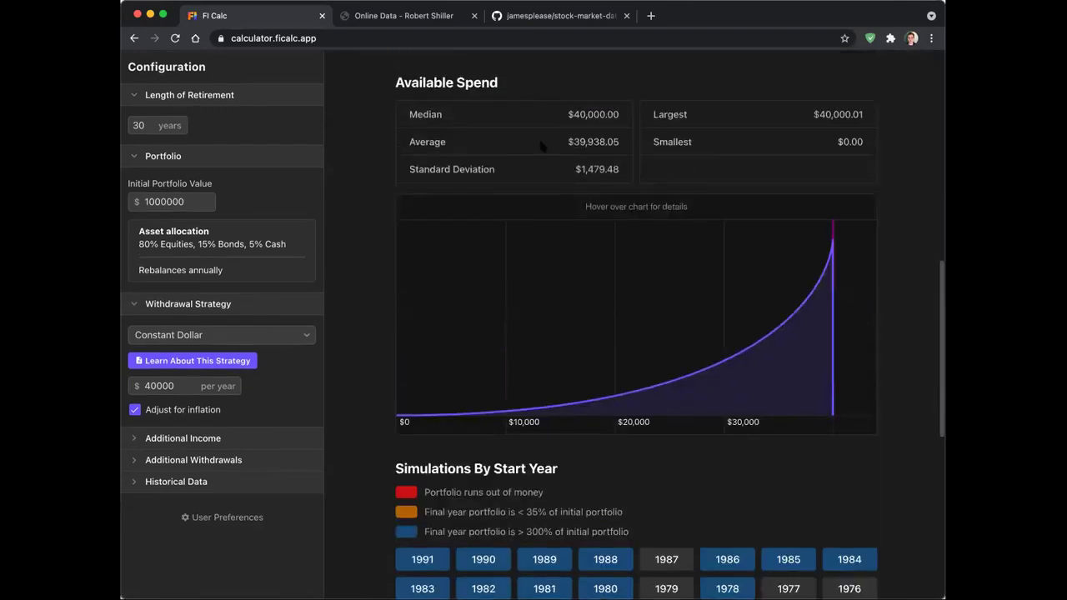
{"action": "scroll", "coordinate": [391, 179], "scroll_direction": "down", "scroll_amount": 1}
{"action": "scroll", "coordinate": [391, 179], "scroll_direction": "down", "scroll_amount": 8}
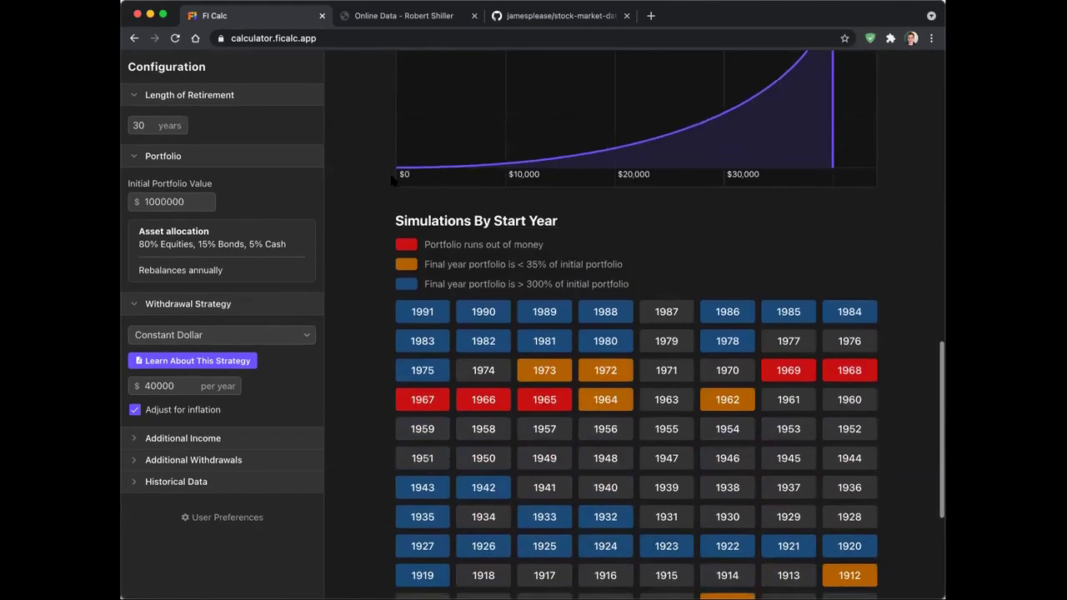
{"action": "scroll", "coordinate": [390, 184], "scroll_direction": "down", "scroll_amount": 1}
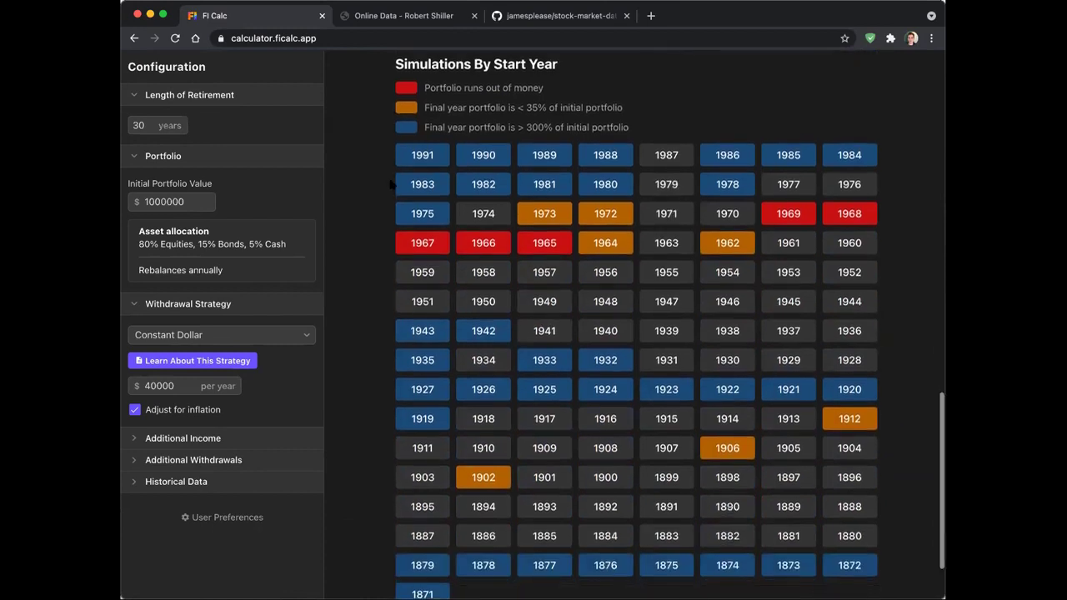
Expand the Additional Income and Additional Withdrawals sections, leaving Historical Data collapsed
{"action": "left_click", "coordinate": [182, 439]}
{"action": "left_click", "coordinate": [184, 441]}
{"action": "left_click", "coordinate": [183, 488]}
{"action": "left_click", "coordinate": [185, 459]}
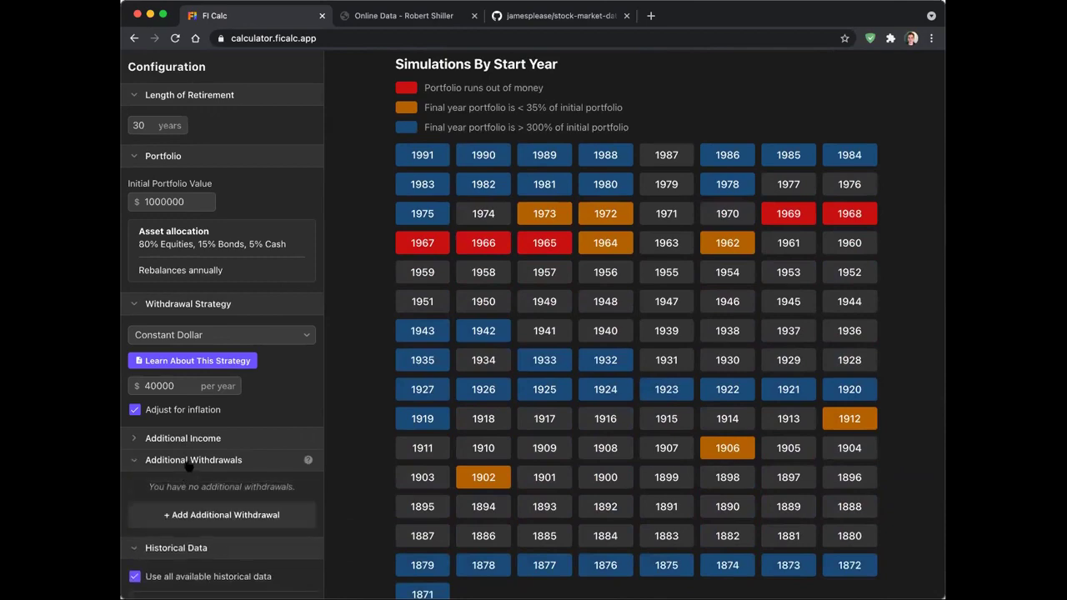
{"action": "left_click", "coordinate": [191, 542]}
{"action": "left_click", "coordinate": [201, 439]}
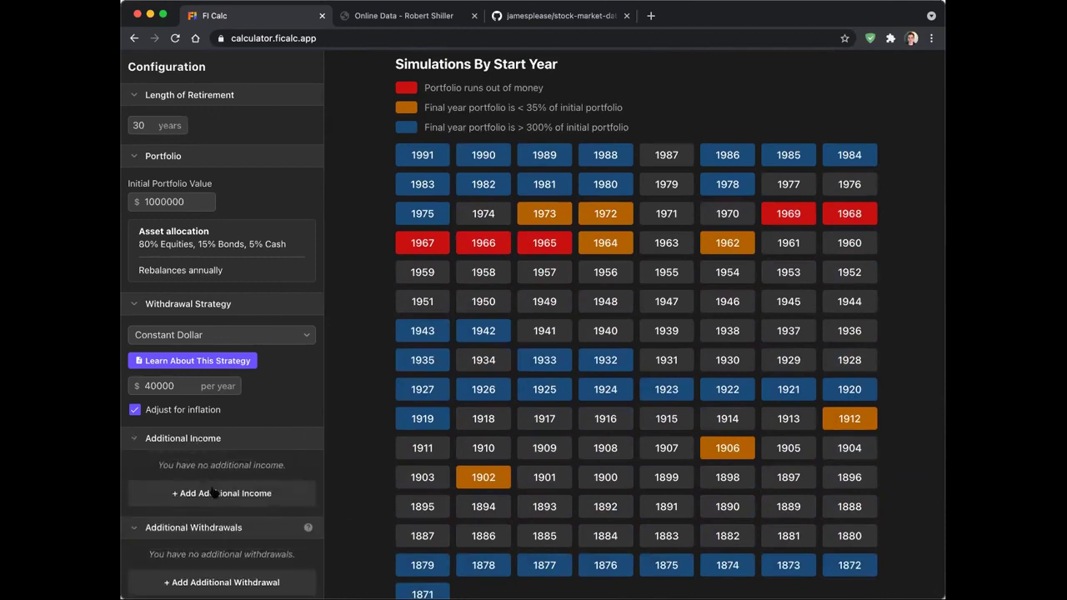
Start a new additional income named SS with an annual amount of $20,000
{"action": "left_click", "coordinate": [211, 494]}
{"action": "left_click", "coordinate": [421, 165]}
{"action": "type", "text": "SS"}
{"action": "left_click", "coordinate": [417, 213]}
{"action": "key", "text": "BackSpace"}
{"action": "type", "text": "20000"}
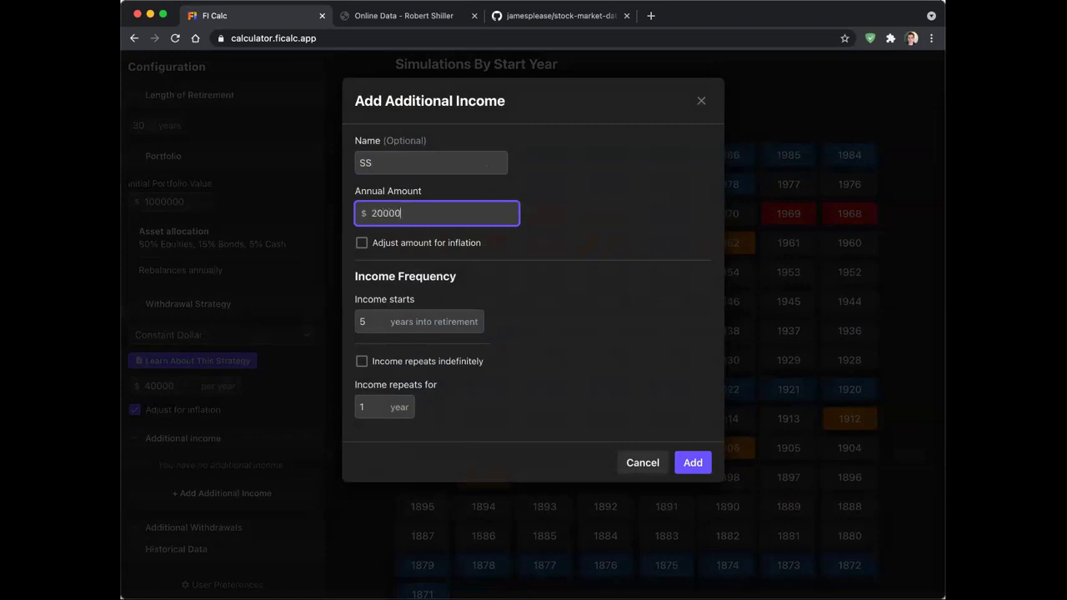
Make the SS income start 10 years into retirement, repeat indefinitely and adjust for inflation, and add it
{"action": "left_click", "coordinate": [383, 317]}
{"action": "key", "text": "BackSpace"}
{"action": "type", "text": "10"}
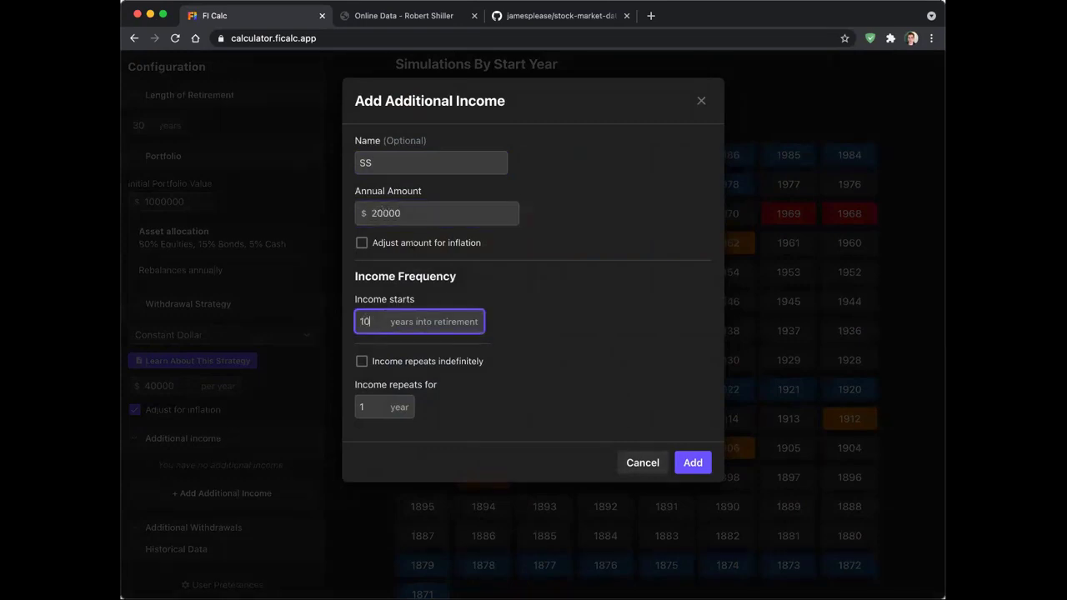
{"action": "left_click", "coordinate": [375, 361]}
{"action": "left_click", "coordinate": [362, 242]}
{"action": "left_click", "coordinate": [693, 411]}
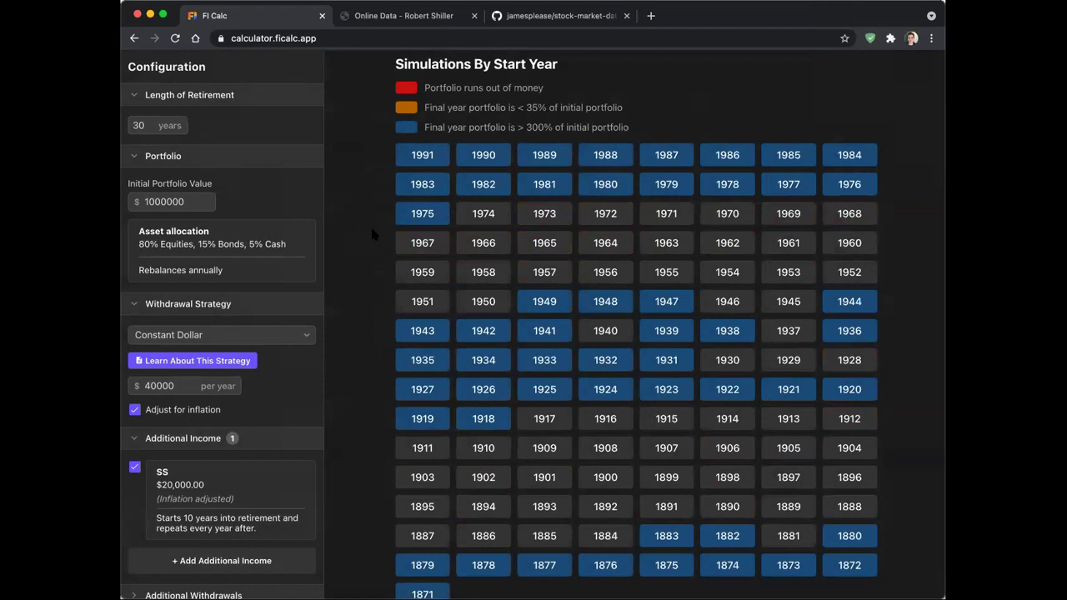
Review the Simulations By Start Year grid with the SS income and open the 1972 simulation
{"action": "scroll", "coordinate": [372, 233], "scroll_direction": "down", "scroll_amount": 2}
{"action": "scroll", "coordinate": [379, 250], "scroll_direction": "up", "scroll_amount": 2}
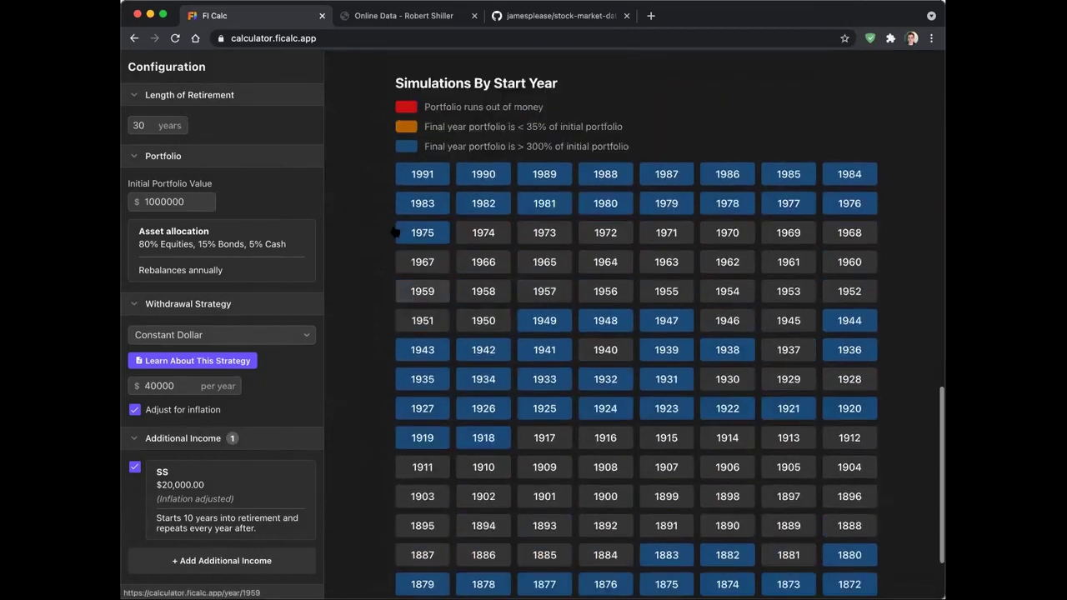
{"action": "left_click", "coordinate": [611, 237]}
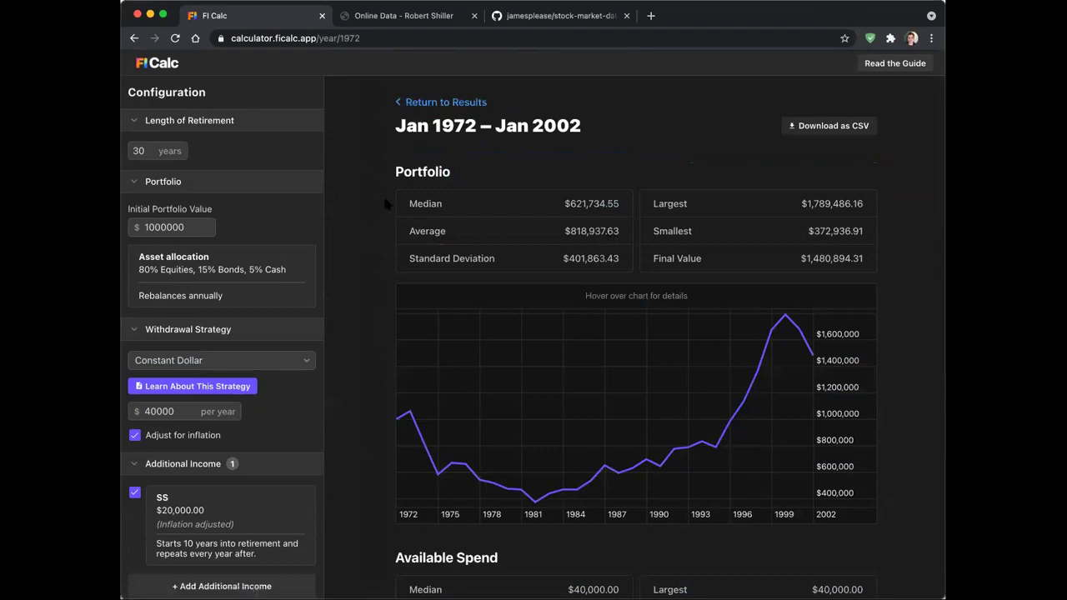
Examine the 1972 simulation's date range, highlighting its end year, and its Portfolio statistics
{"action": "scroll", "coordinate": [384, 205], "scroll_direction": "down", "scroll_amount": 1}
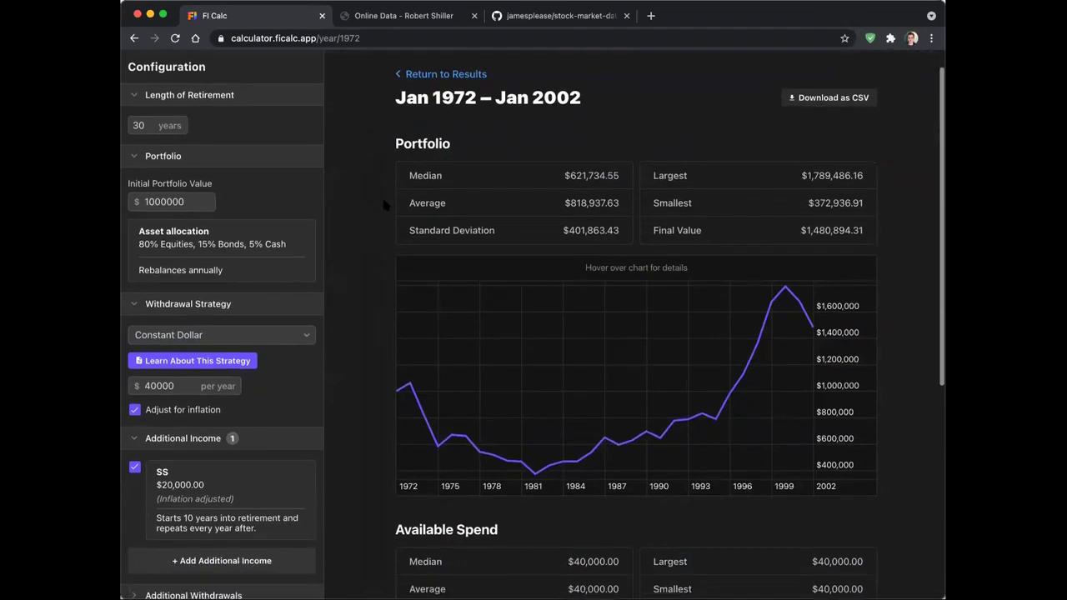
{"action": "scroll", "coordinate": [384, 203], "scroll_direction": "down", "scroll_amount": 1}
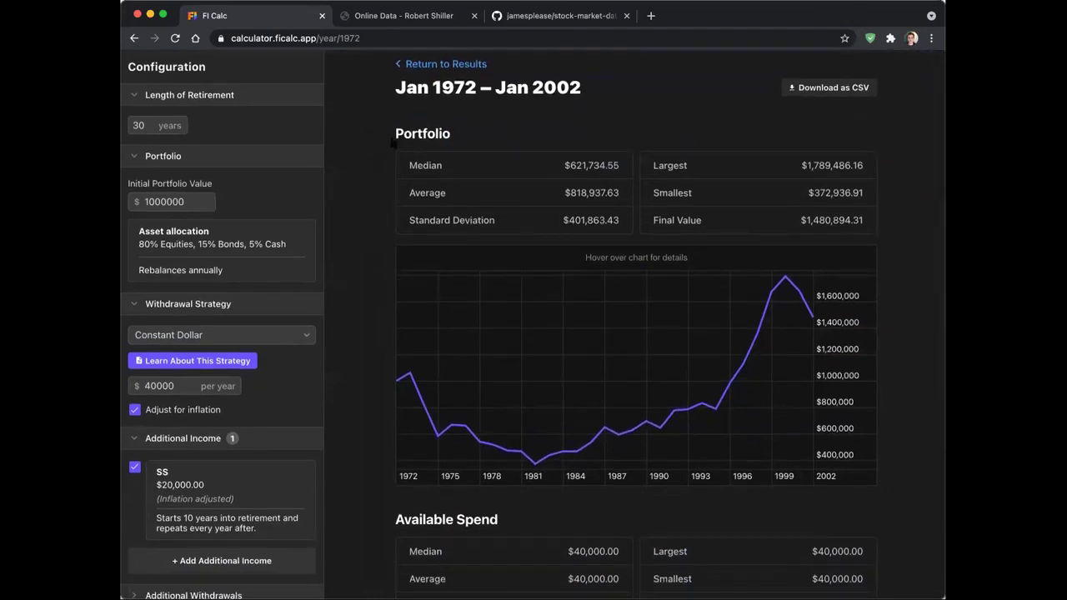
{"action": "scroll", "coordinate": [390, 129], "scroll_direction": "down", "scroll_amount": 1}
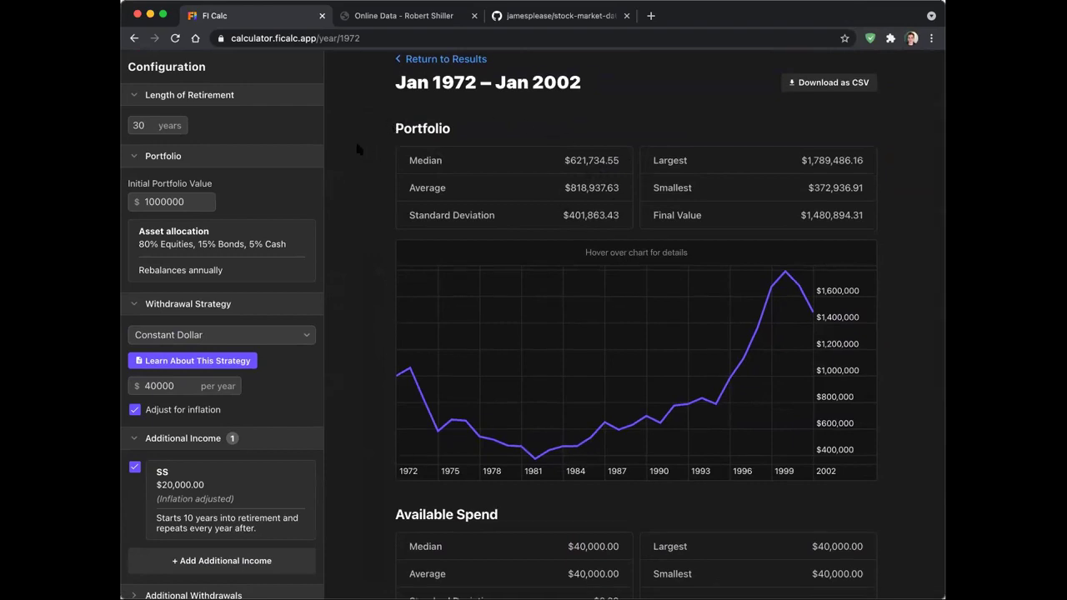
{"action": "left_click_drag", "start_coordinate": [437, 91], "coordinate": [497, 84]}
{"action": "left_click", "coordinate": [497, 83]}
{"action": "double_click", "coordinate": [550, 85]}
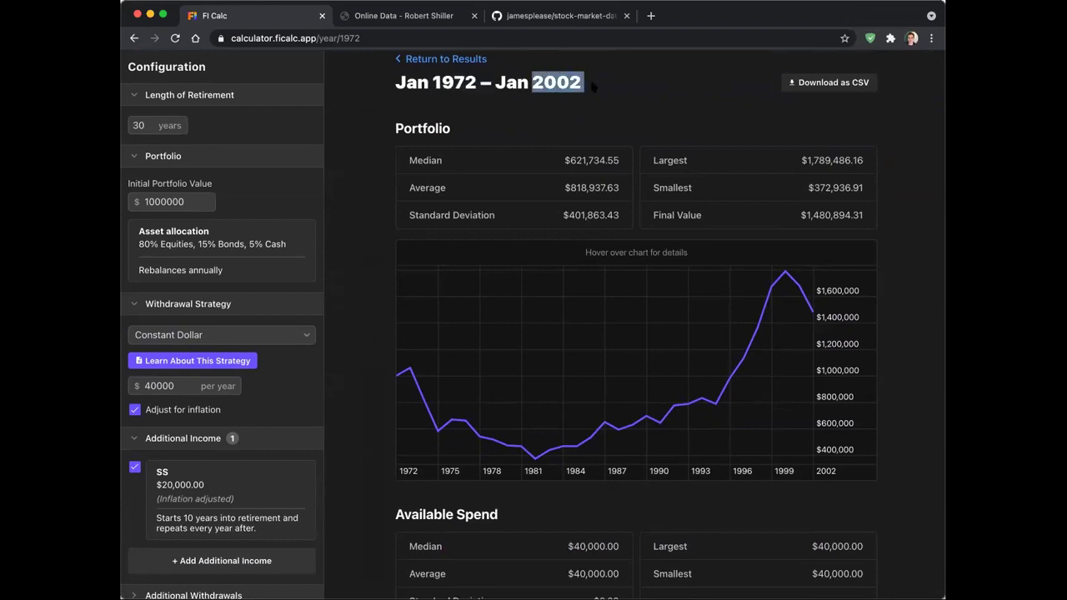
{"action": "left_click", "coordinate": [366, 171]}
{"action": "scroll", "coordinate": [366, 170], "scroll_direction": "down", "scroll_amount": 1}
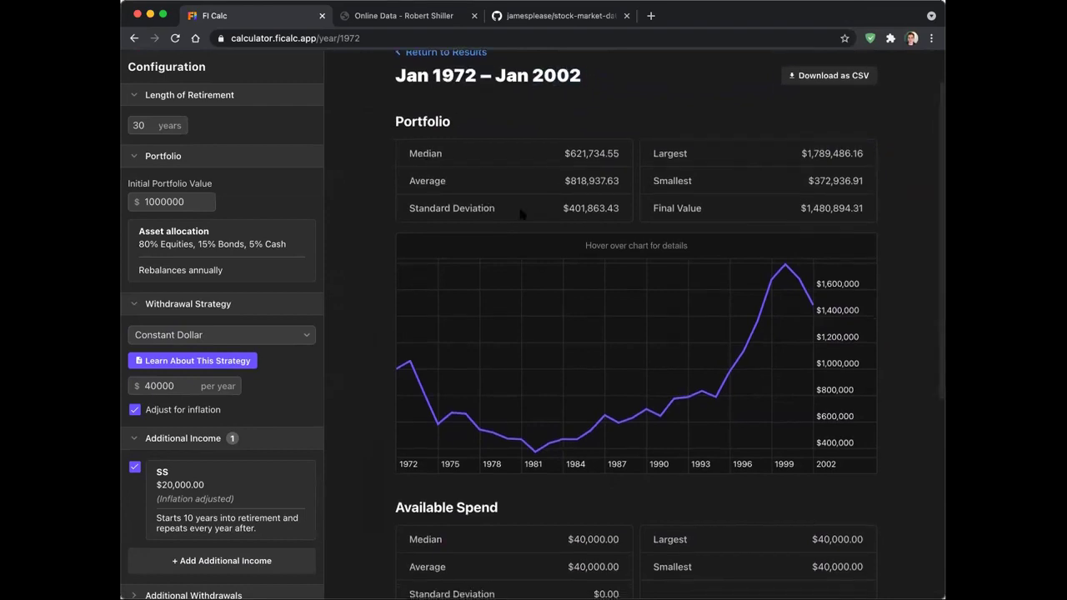
Inspect the 1972 simulation's Portfolio chart from its late peak to the early years, and continue to its Available Spend chart
{"action": "mouse_move", "coordinate": [788, 280]}
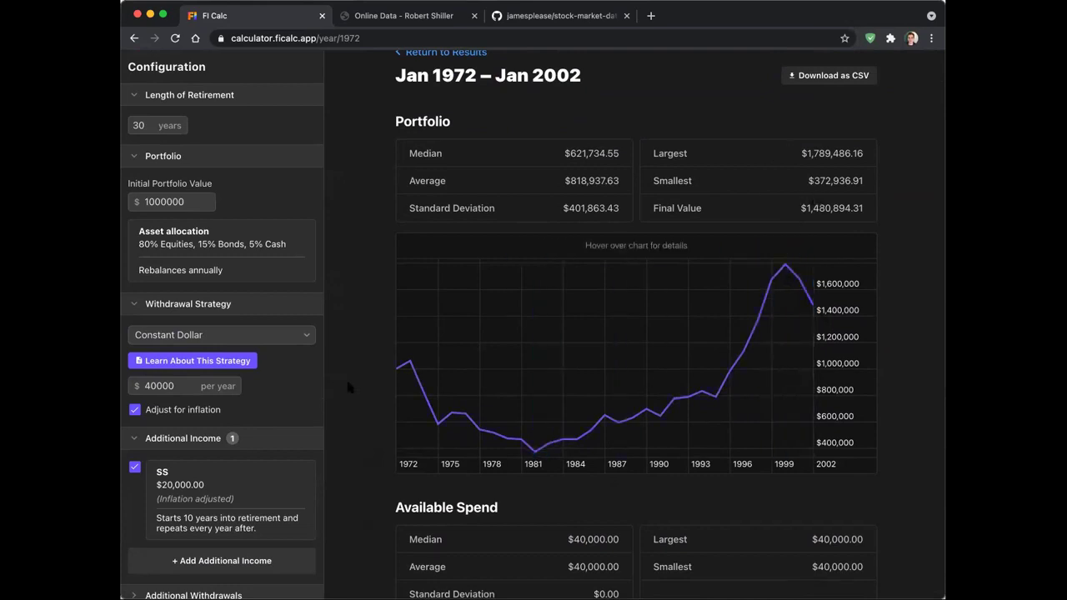
{"action": "scroll", "coordinate": [375, 357], "scroll_direction": "down", "scroll_amount": 1}
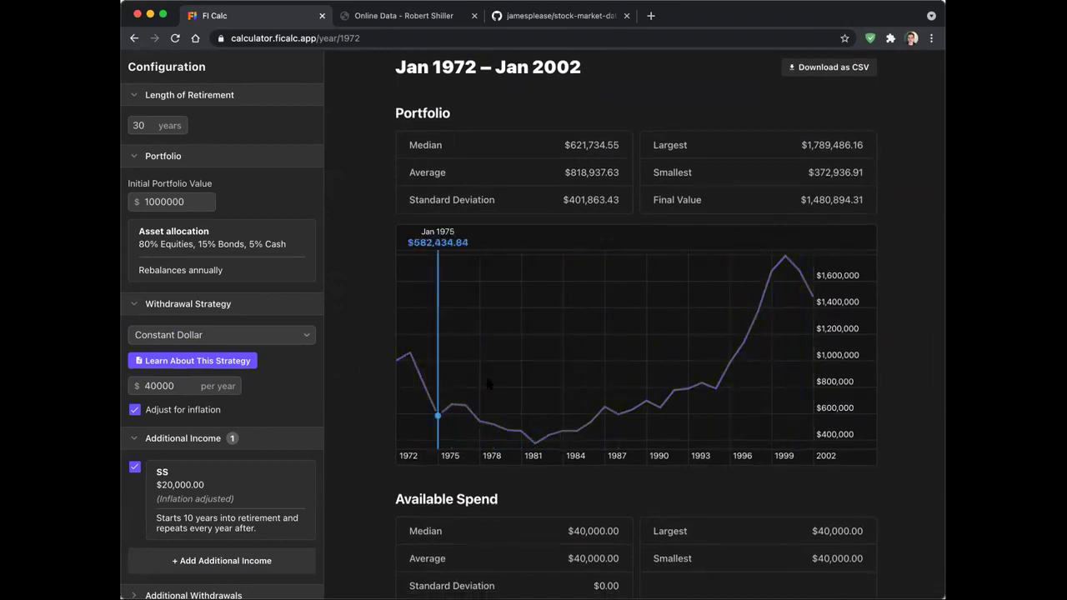
{"action": "scroll", "coordinate": [374, 333], "scroll_direction": "down", "scroll_amount": 2}
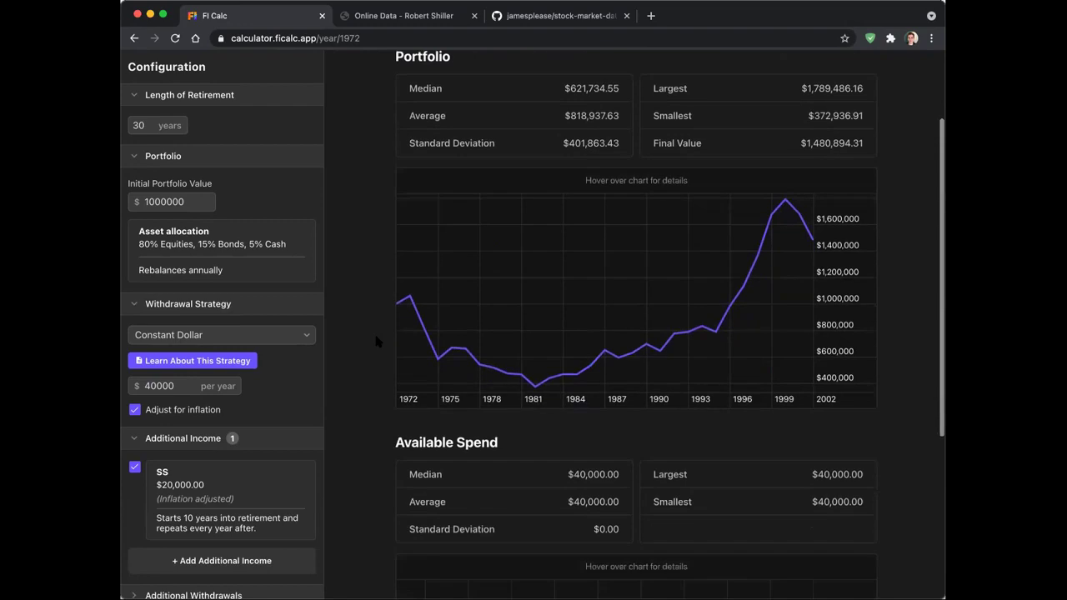
{"action": "scroll", "coordinate": [374, 331], "scroll_direction": "down", "scroll_amount": 6}
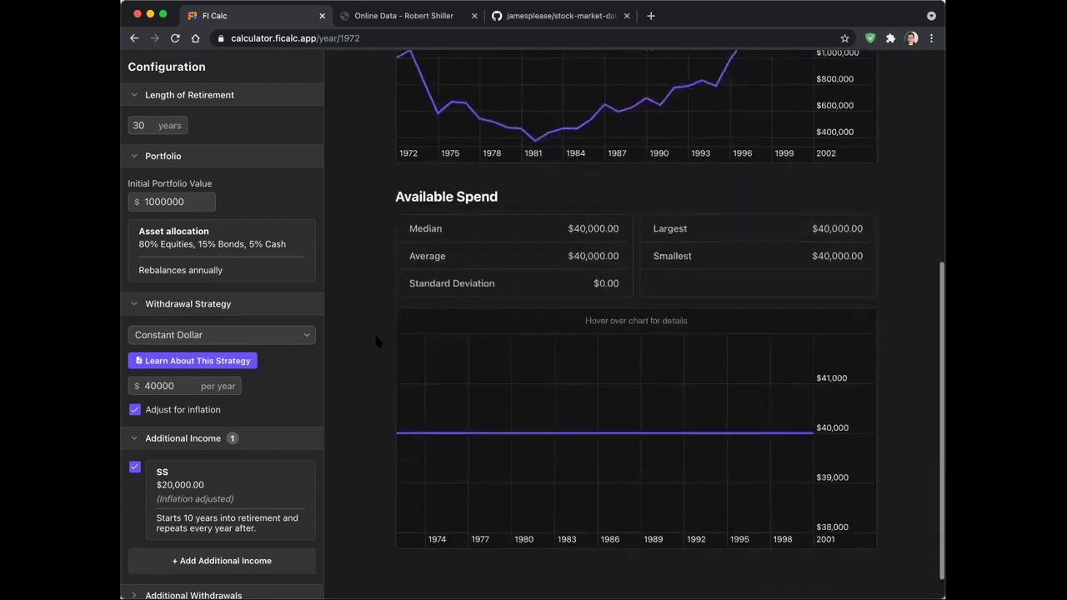